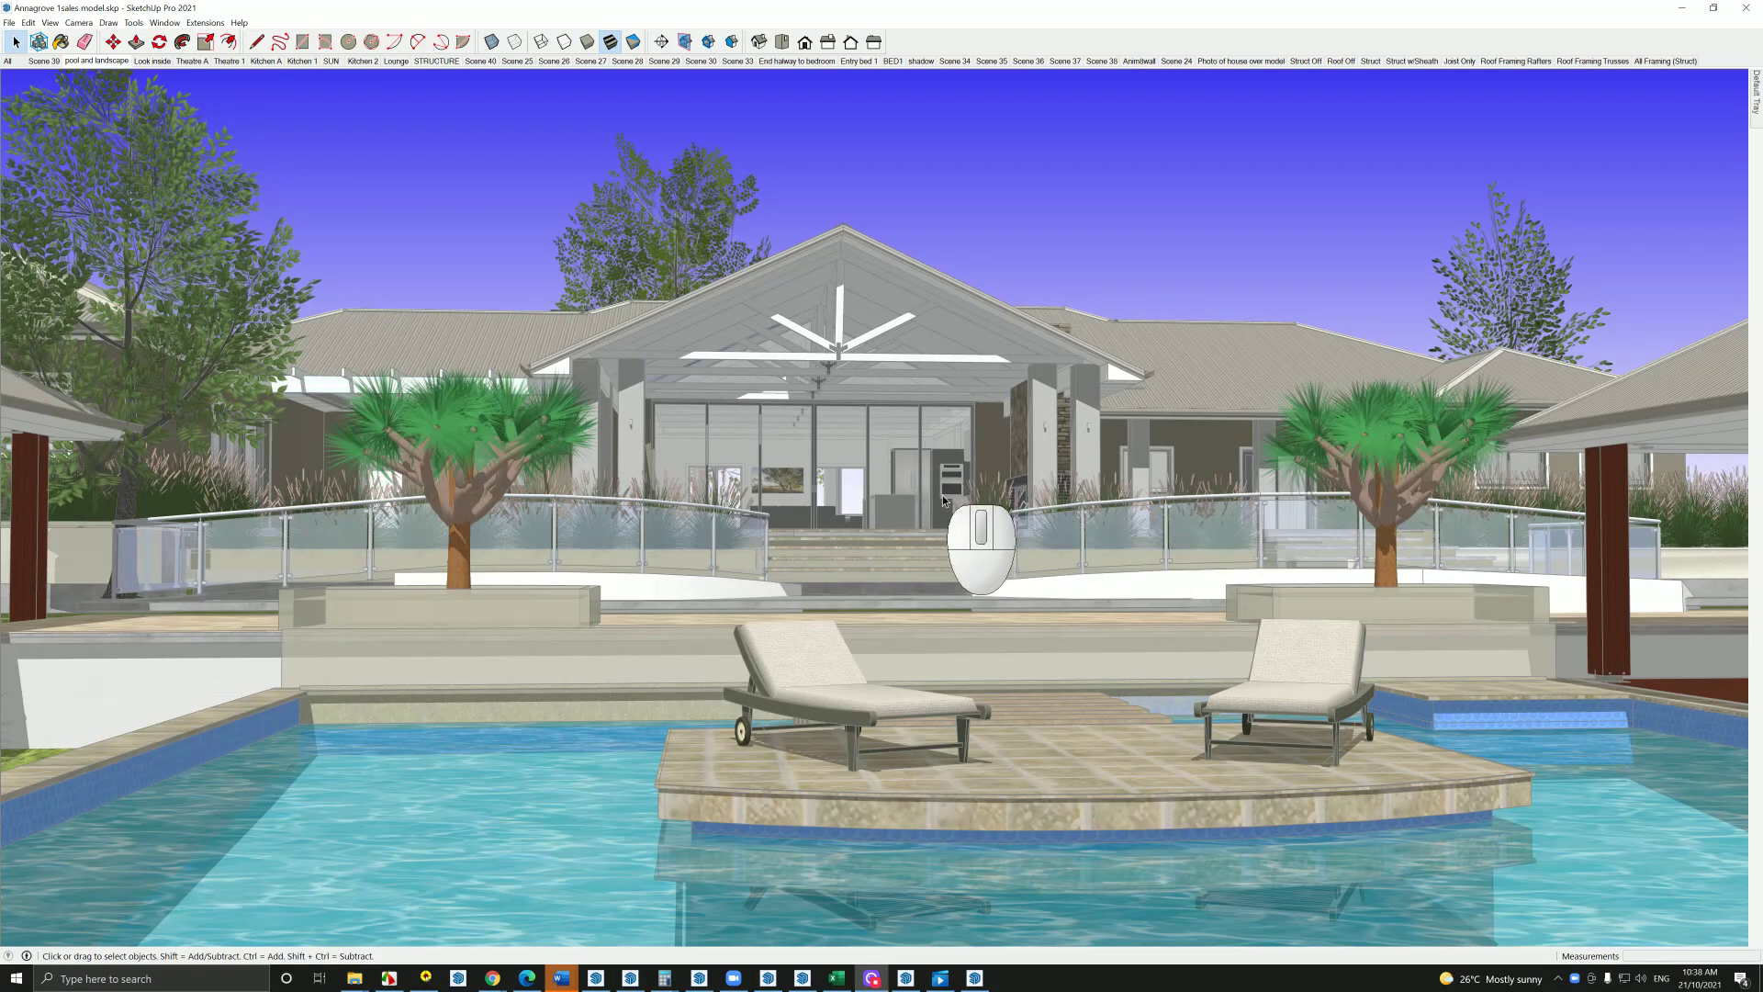
Orbit and zoom into the living room and open the sliding glass doors
middle_drag(946, 501, 762, 459)
scroll(735, 463, up, 6)
scroll(715, 469, up, 8)
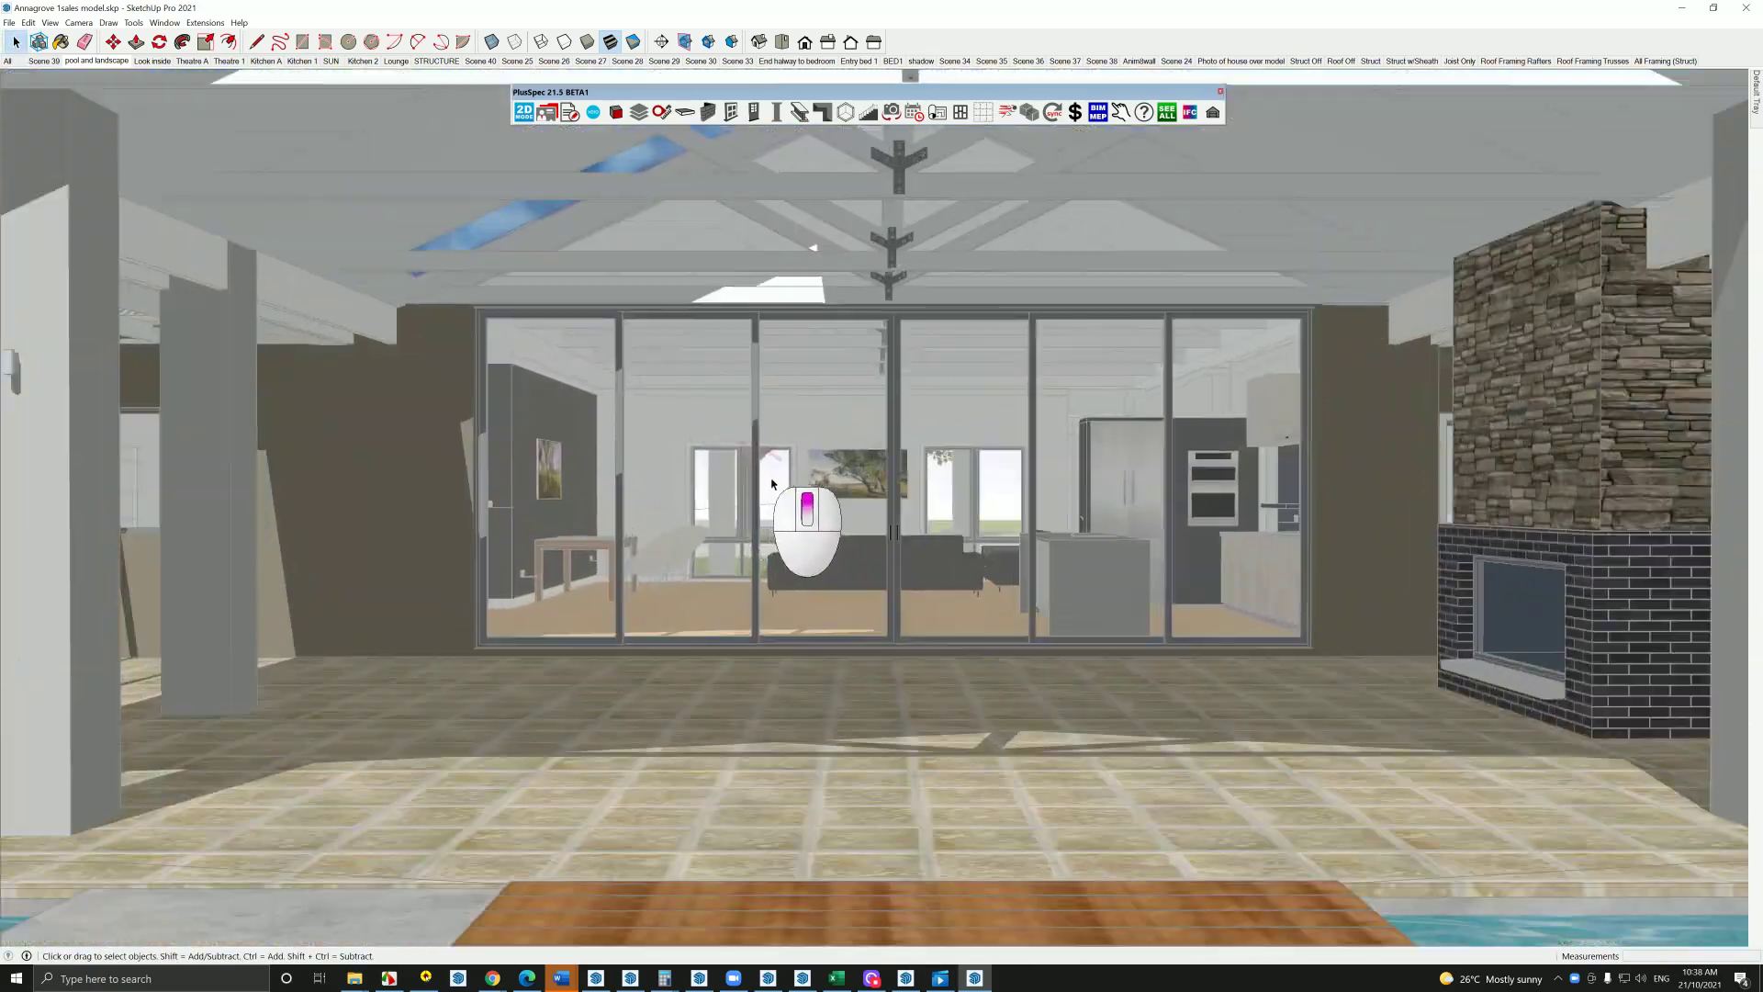
scroll(901, 552, up, 2)
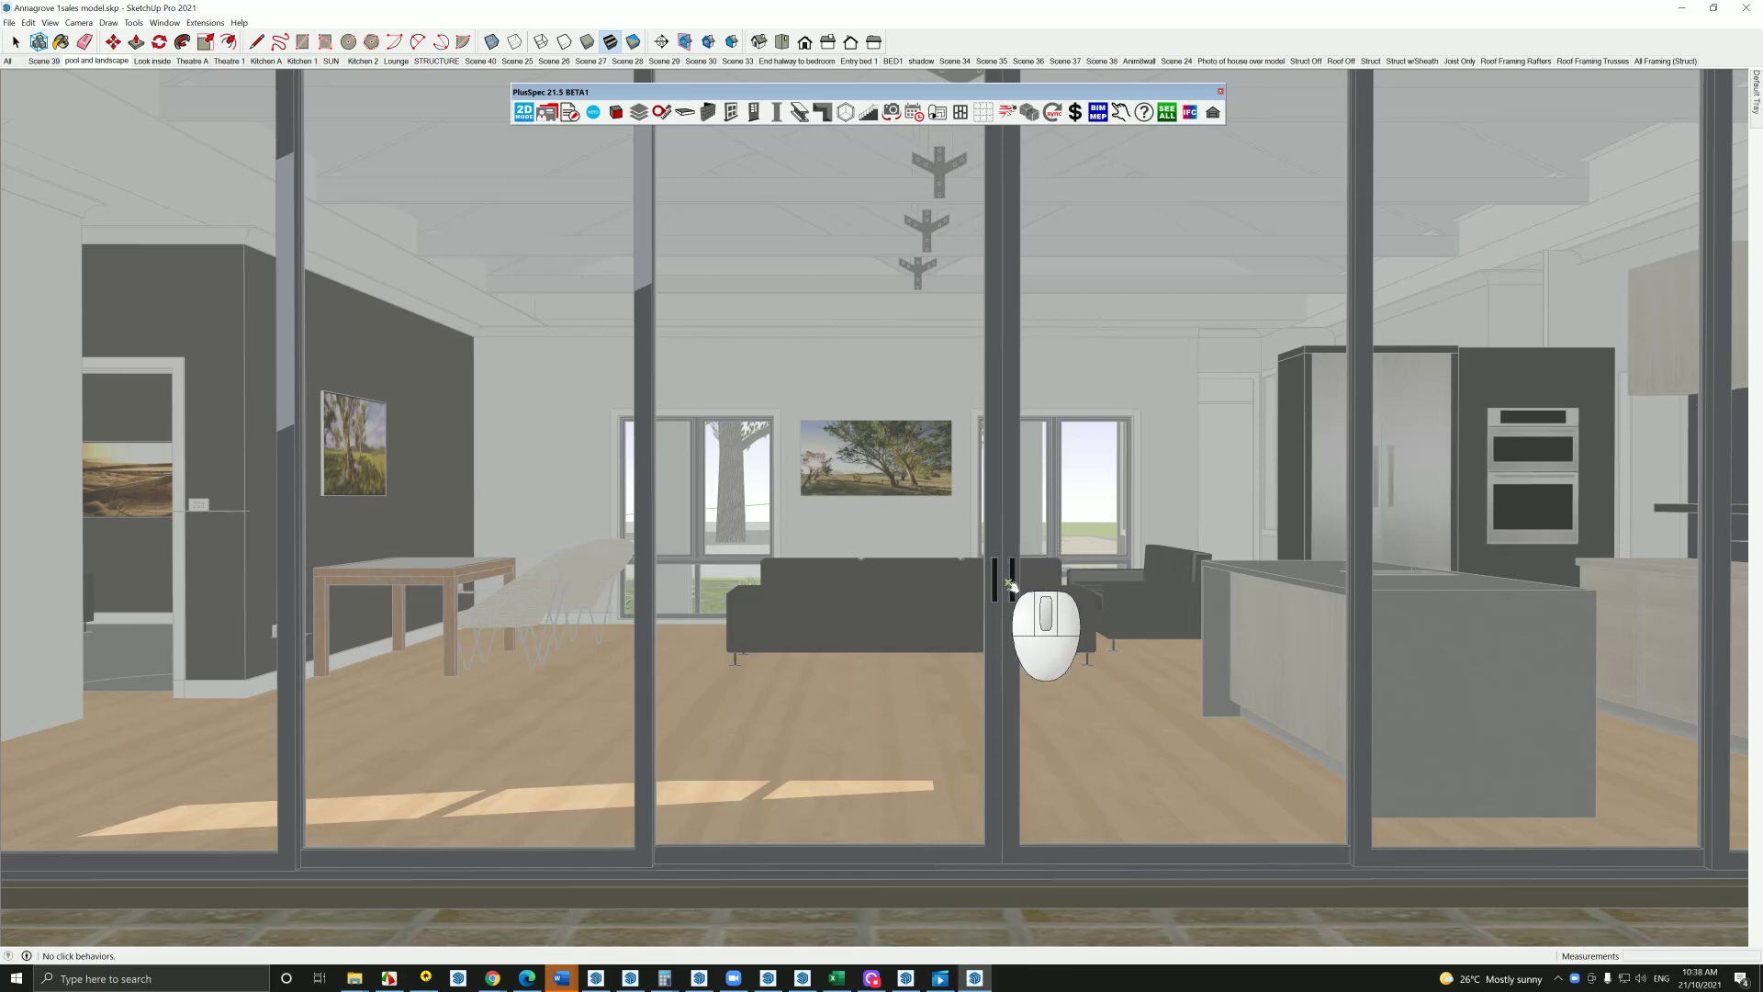
click(1010, 584)
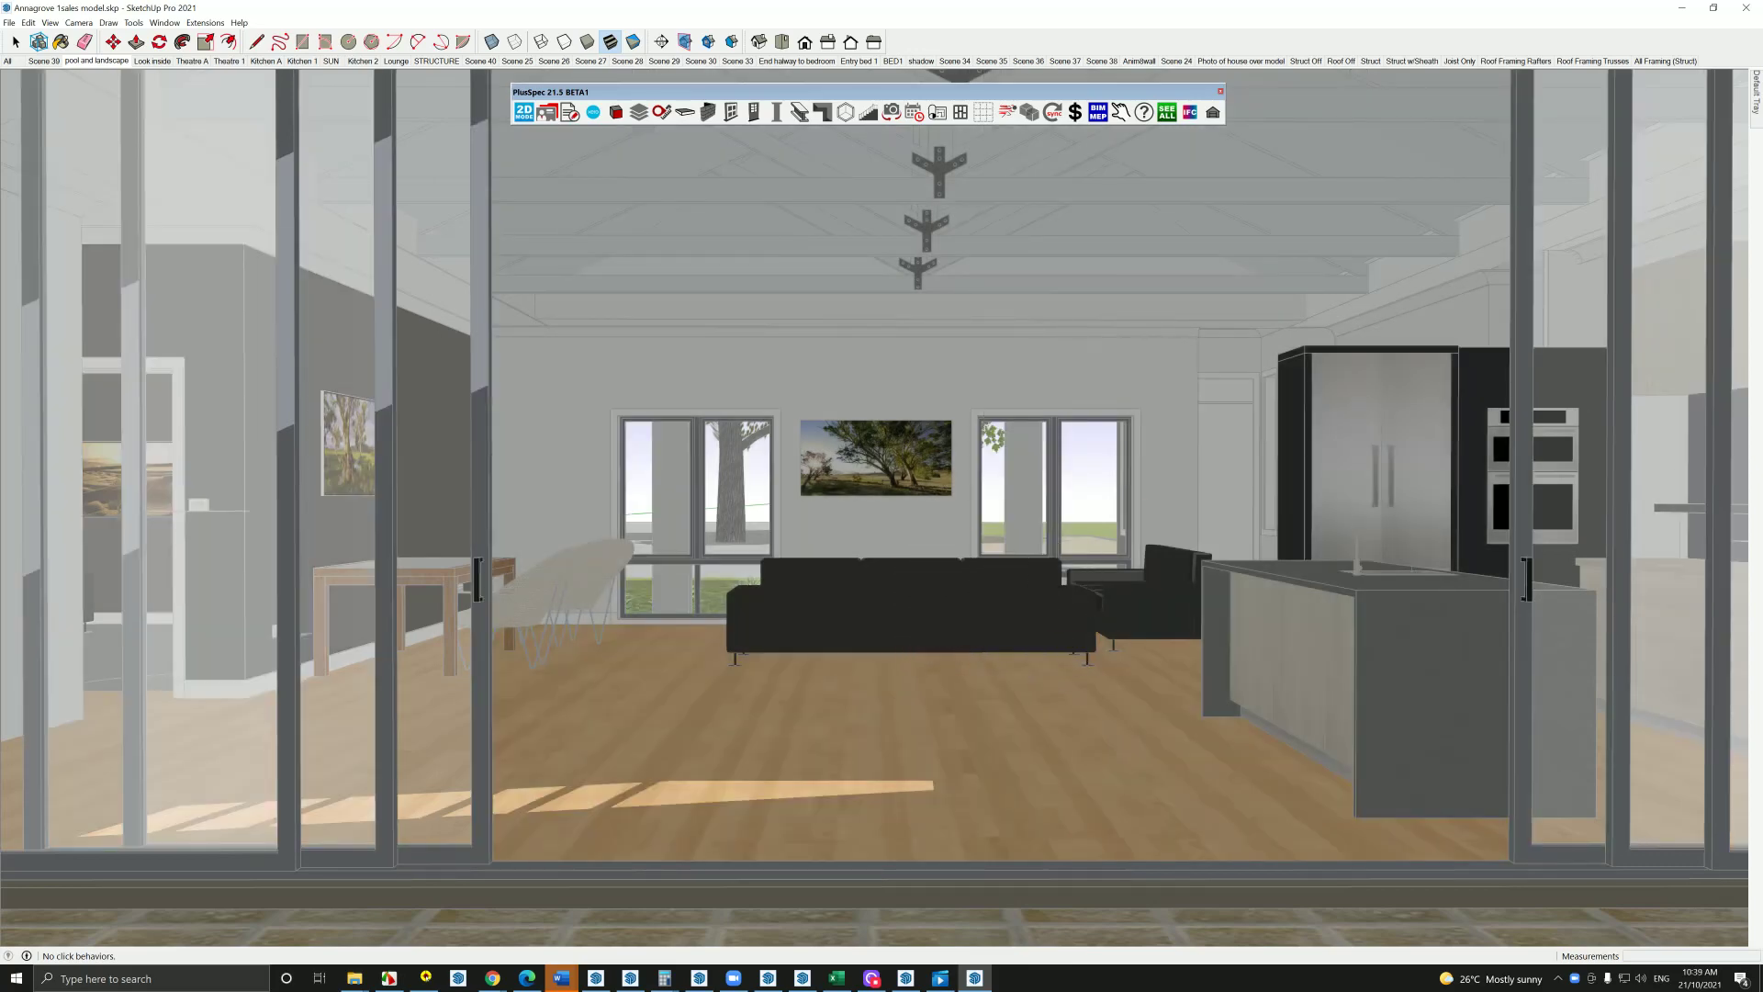
Float the Shadows panel into its own window, turn shadows on, and orbit behind the sofa
scroll(895, 395, up, 1)
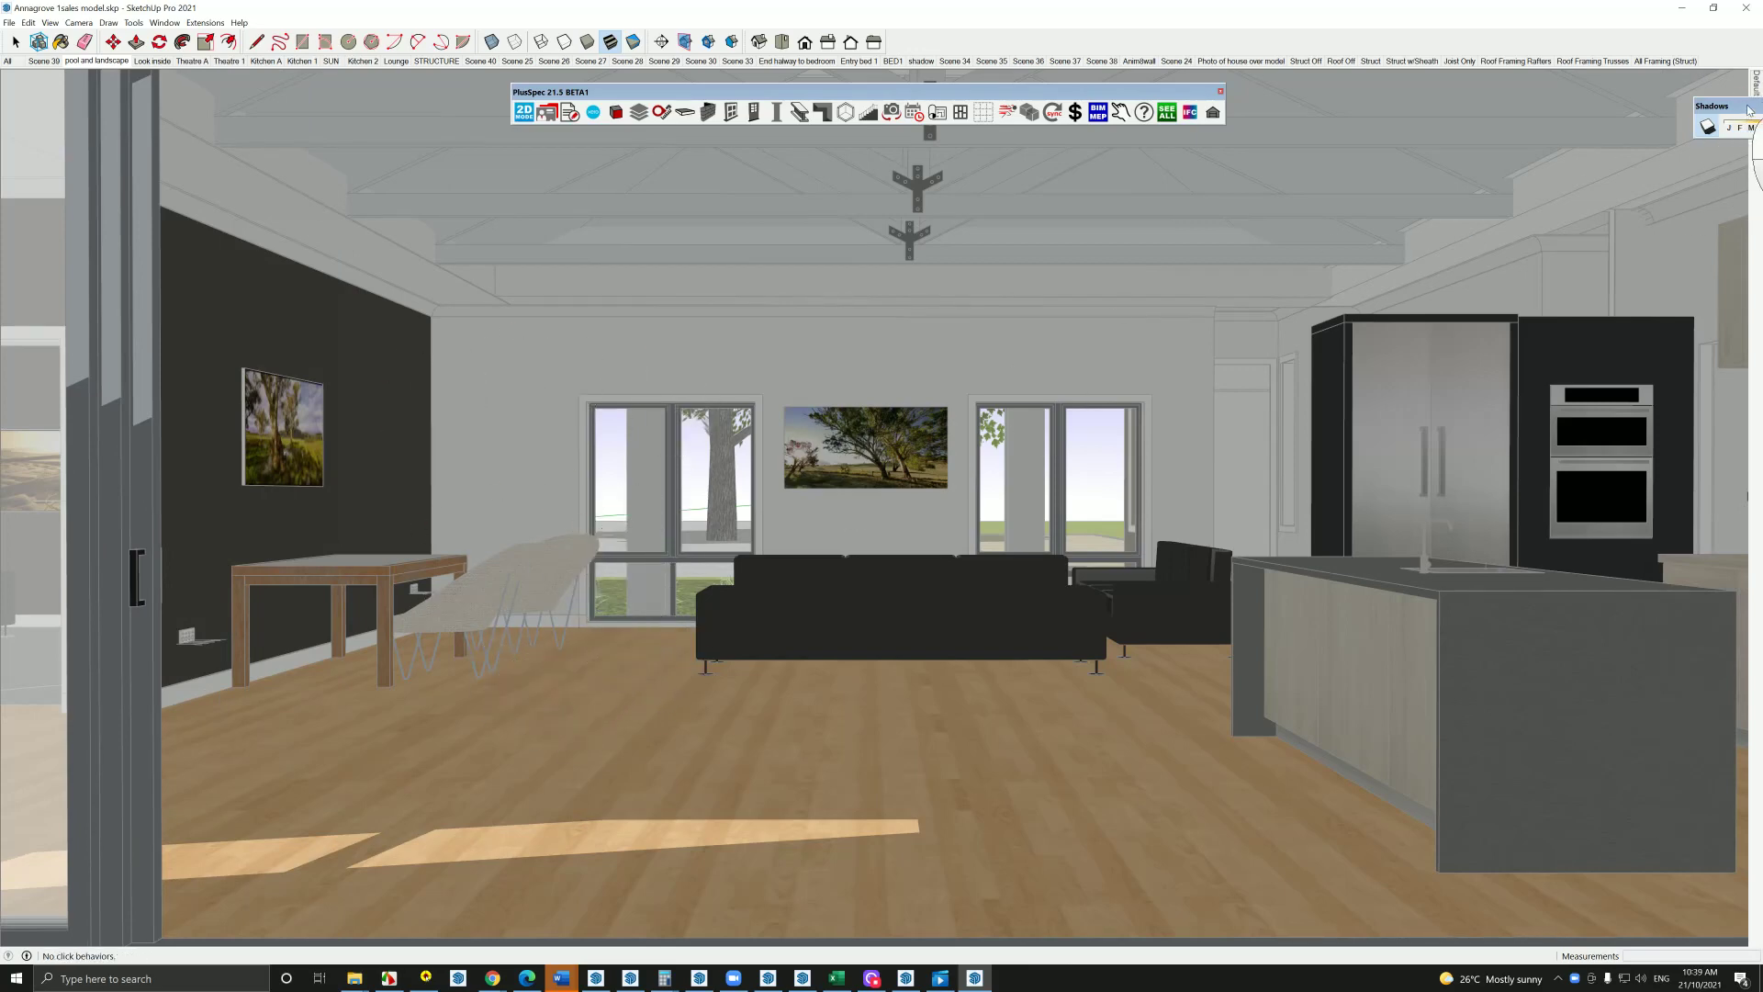
drag(1748, 109, 1276, 183)
click(1237, 200)
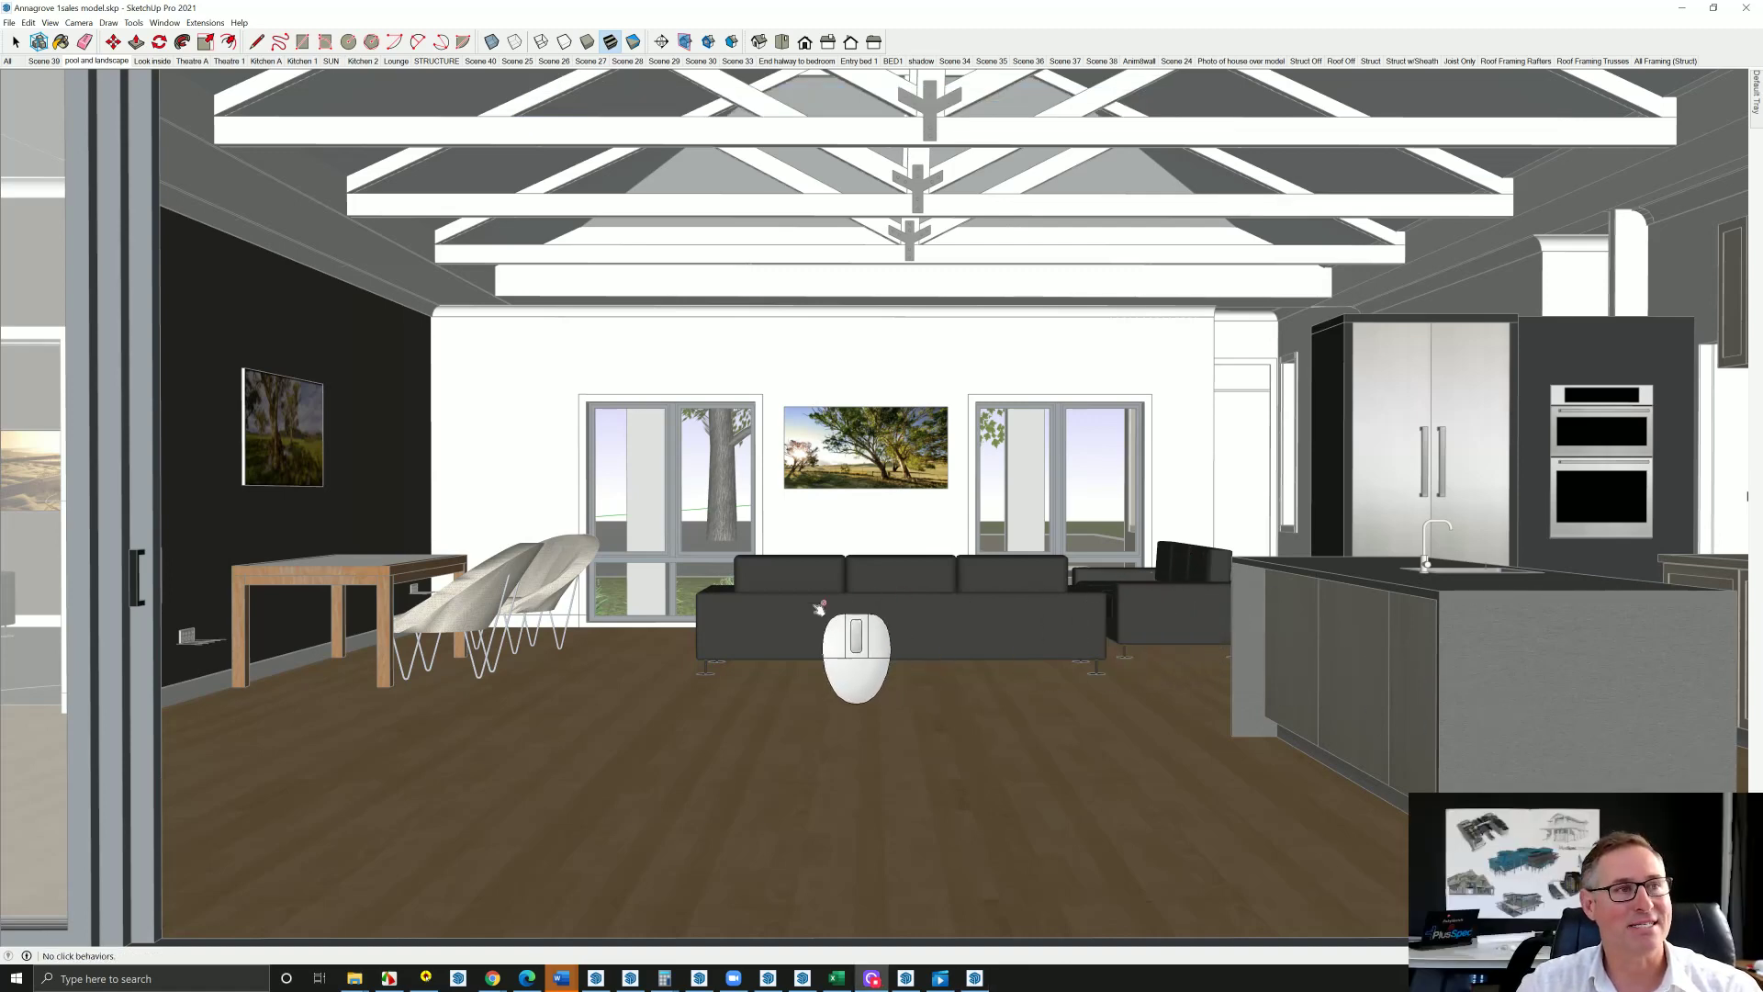
scroll(768, 606, up, 1)
scroll(767, 606, up, 5)
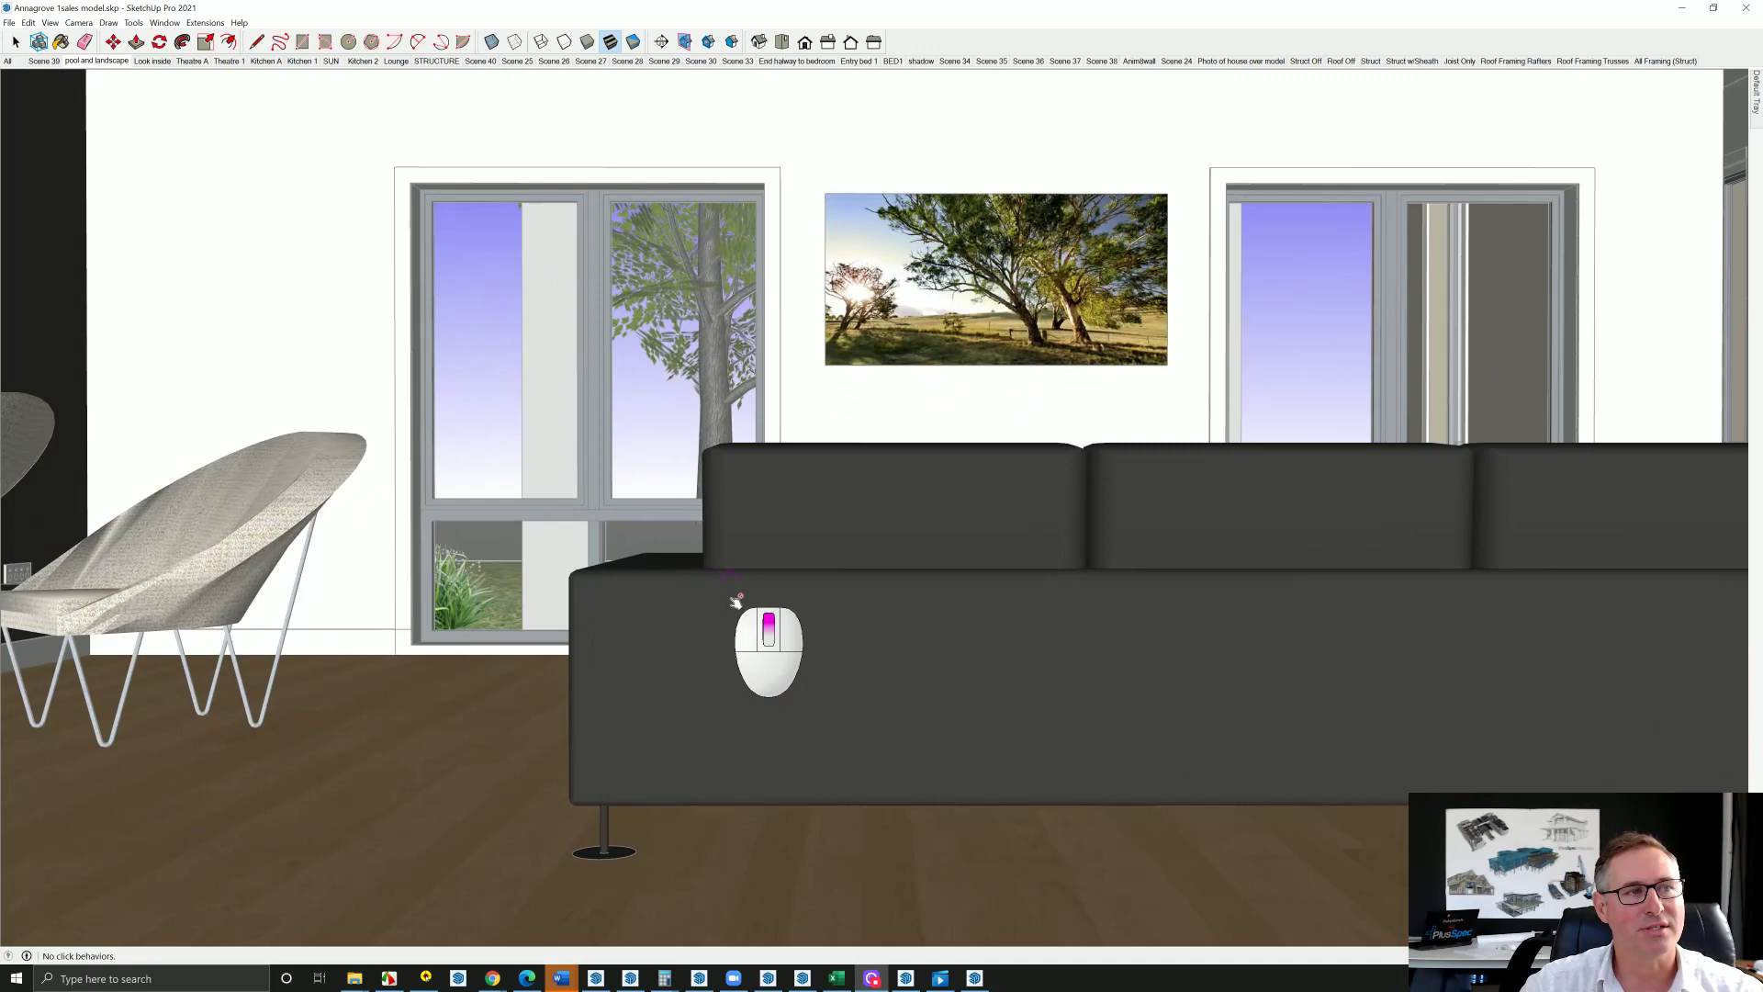
middle_drag(744, 599, 1080, 708)
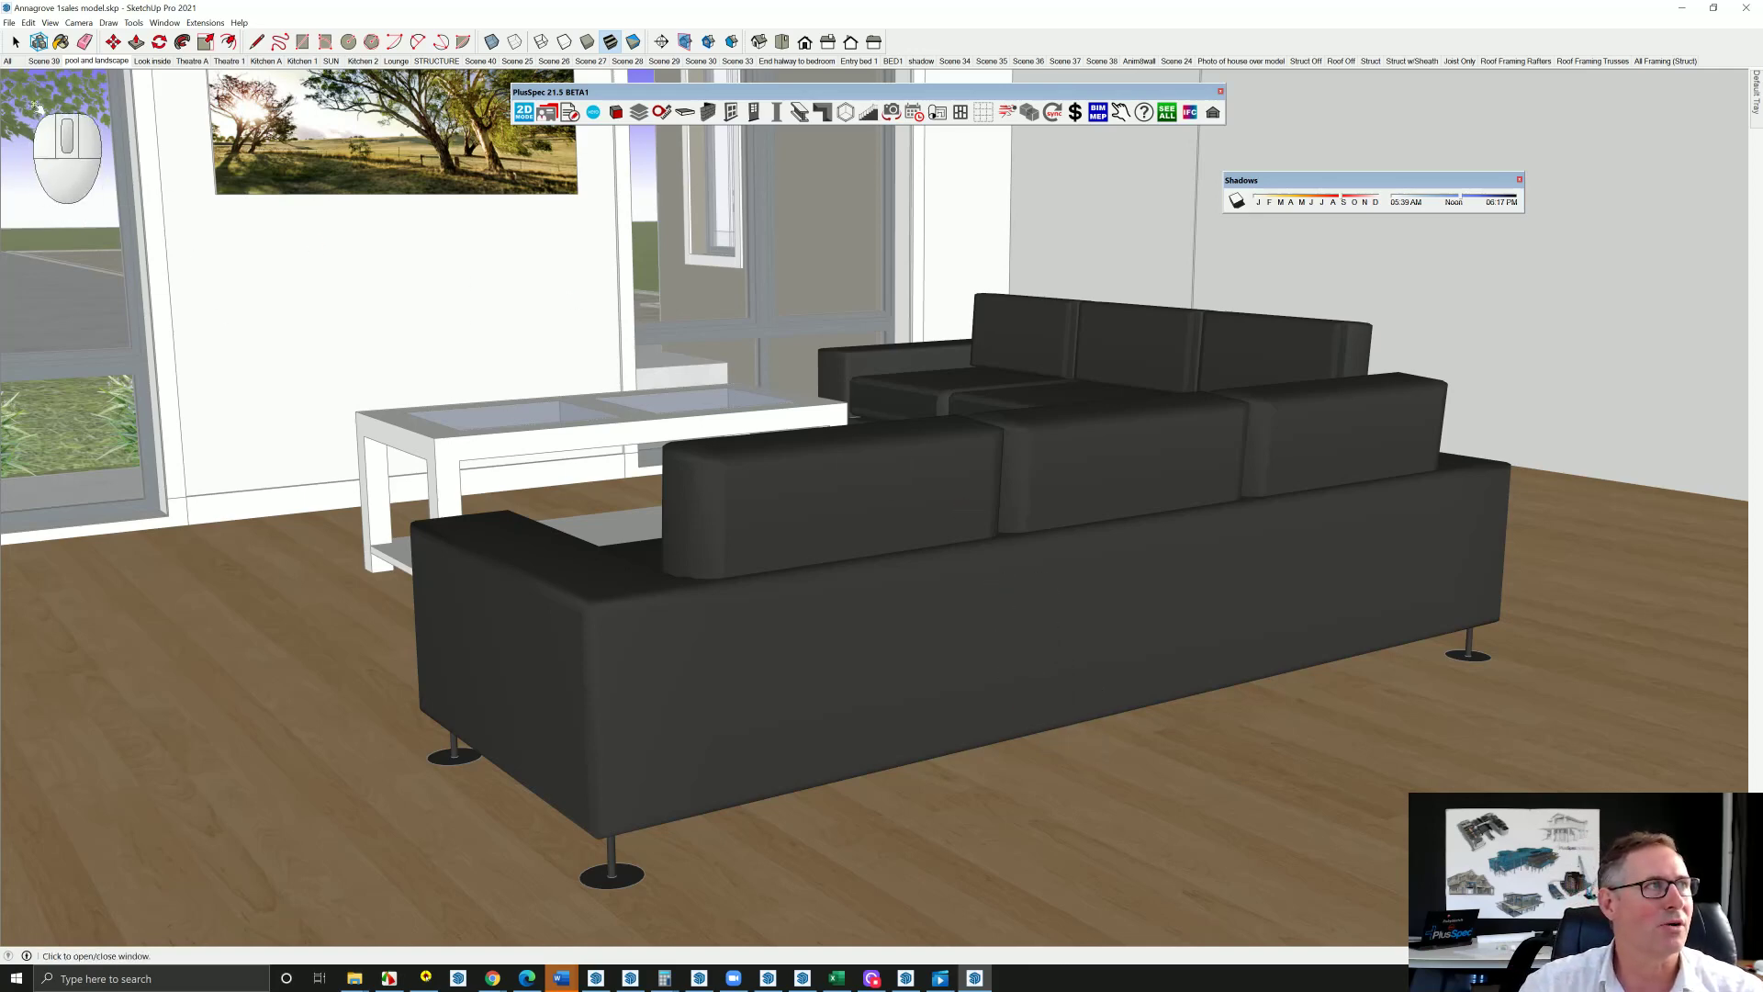
Display hidden geometry from the View menu and switch to the Kitchen A scene
click(51, 24)
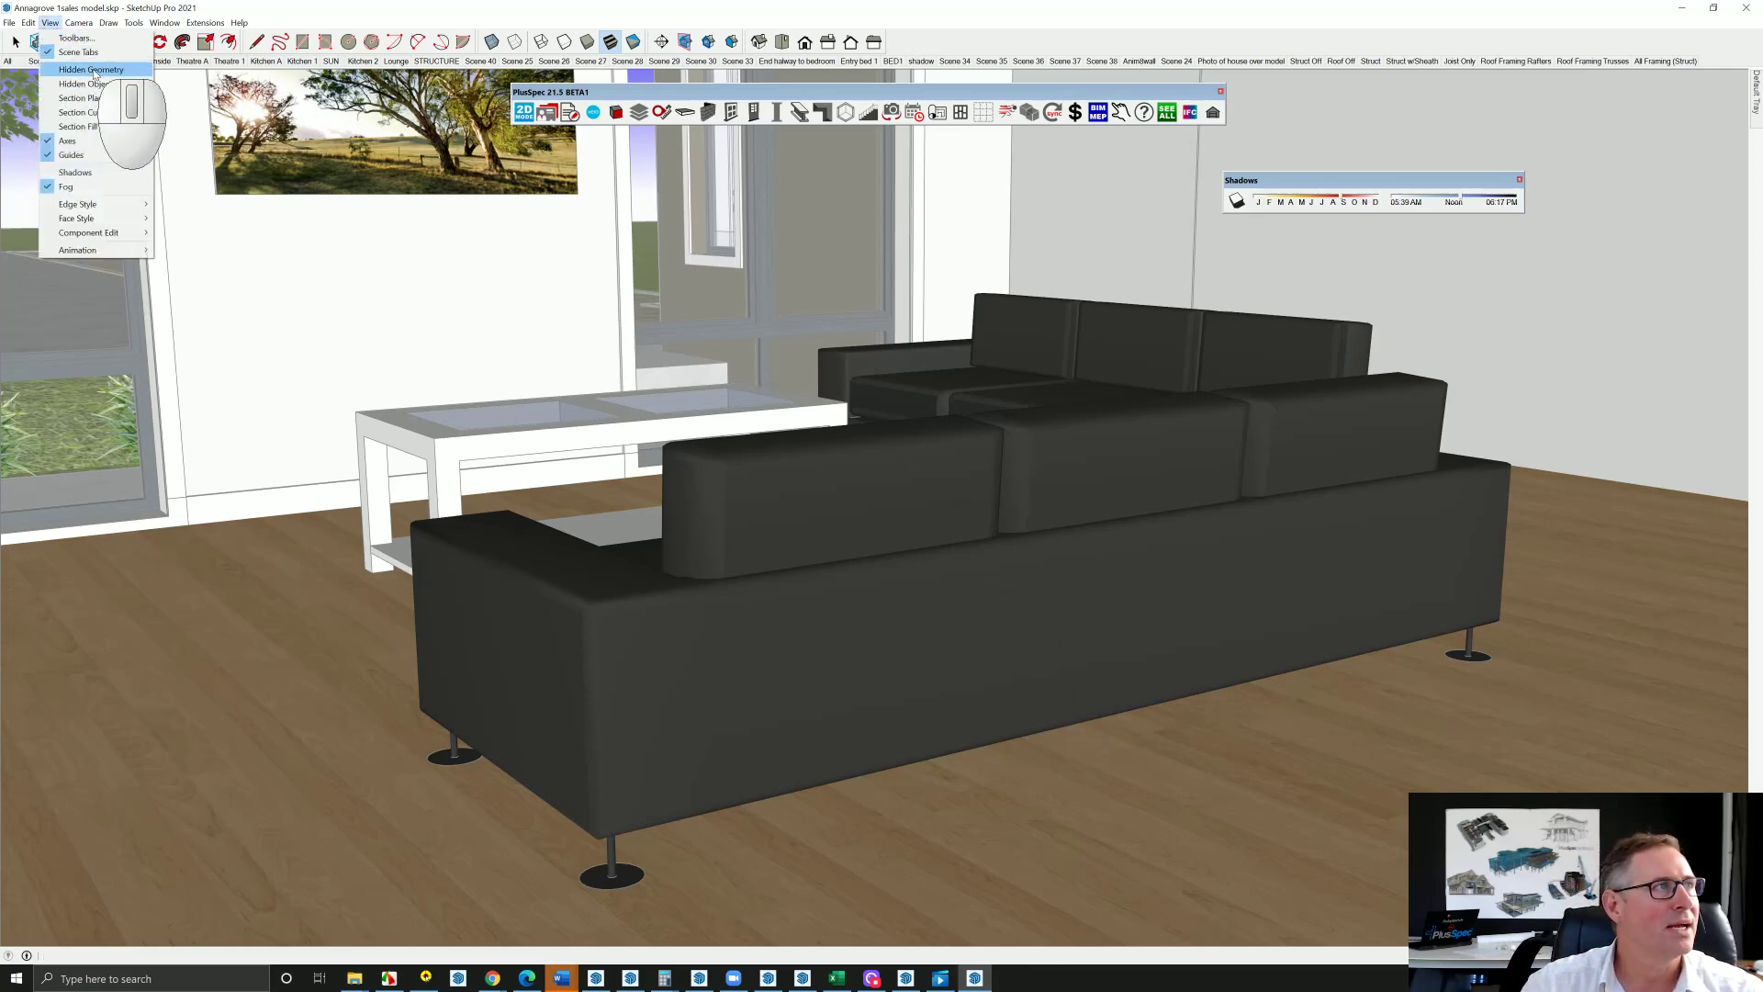
click(81, 83)
scroll(733, 484, up, 10)
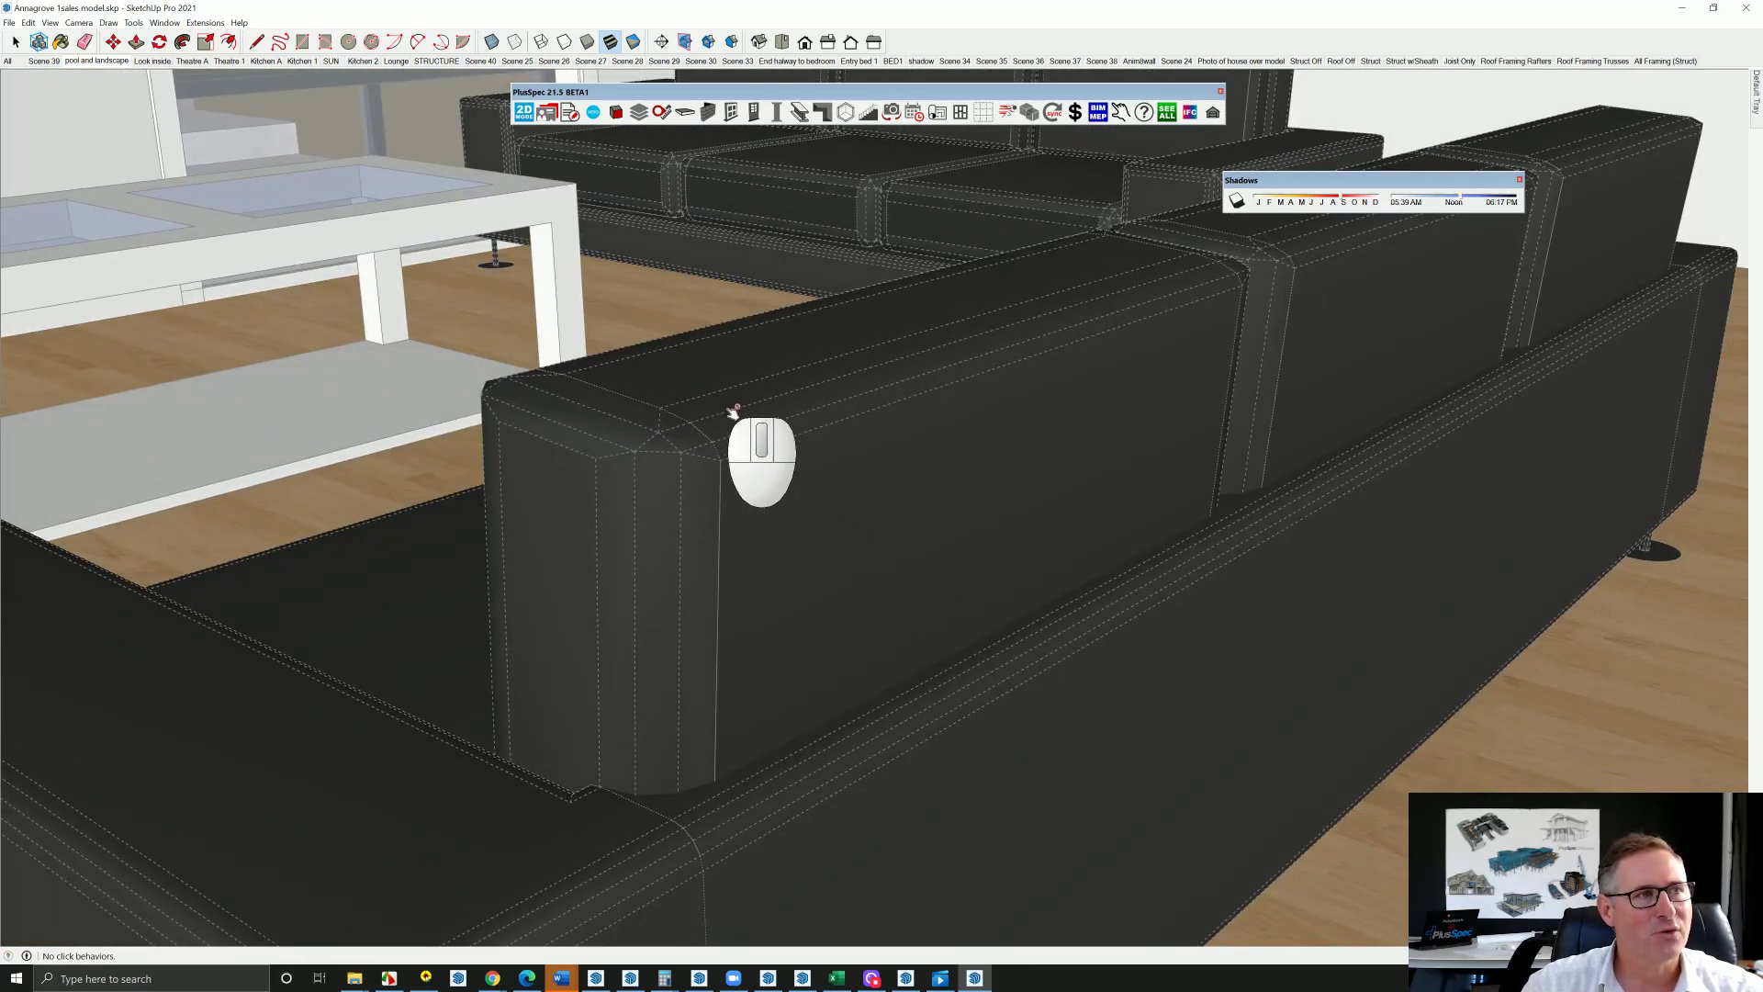
scroll(780, 502, down, 8)
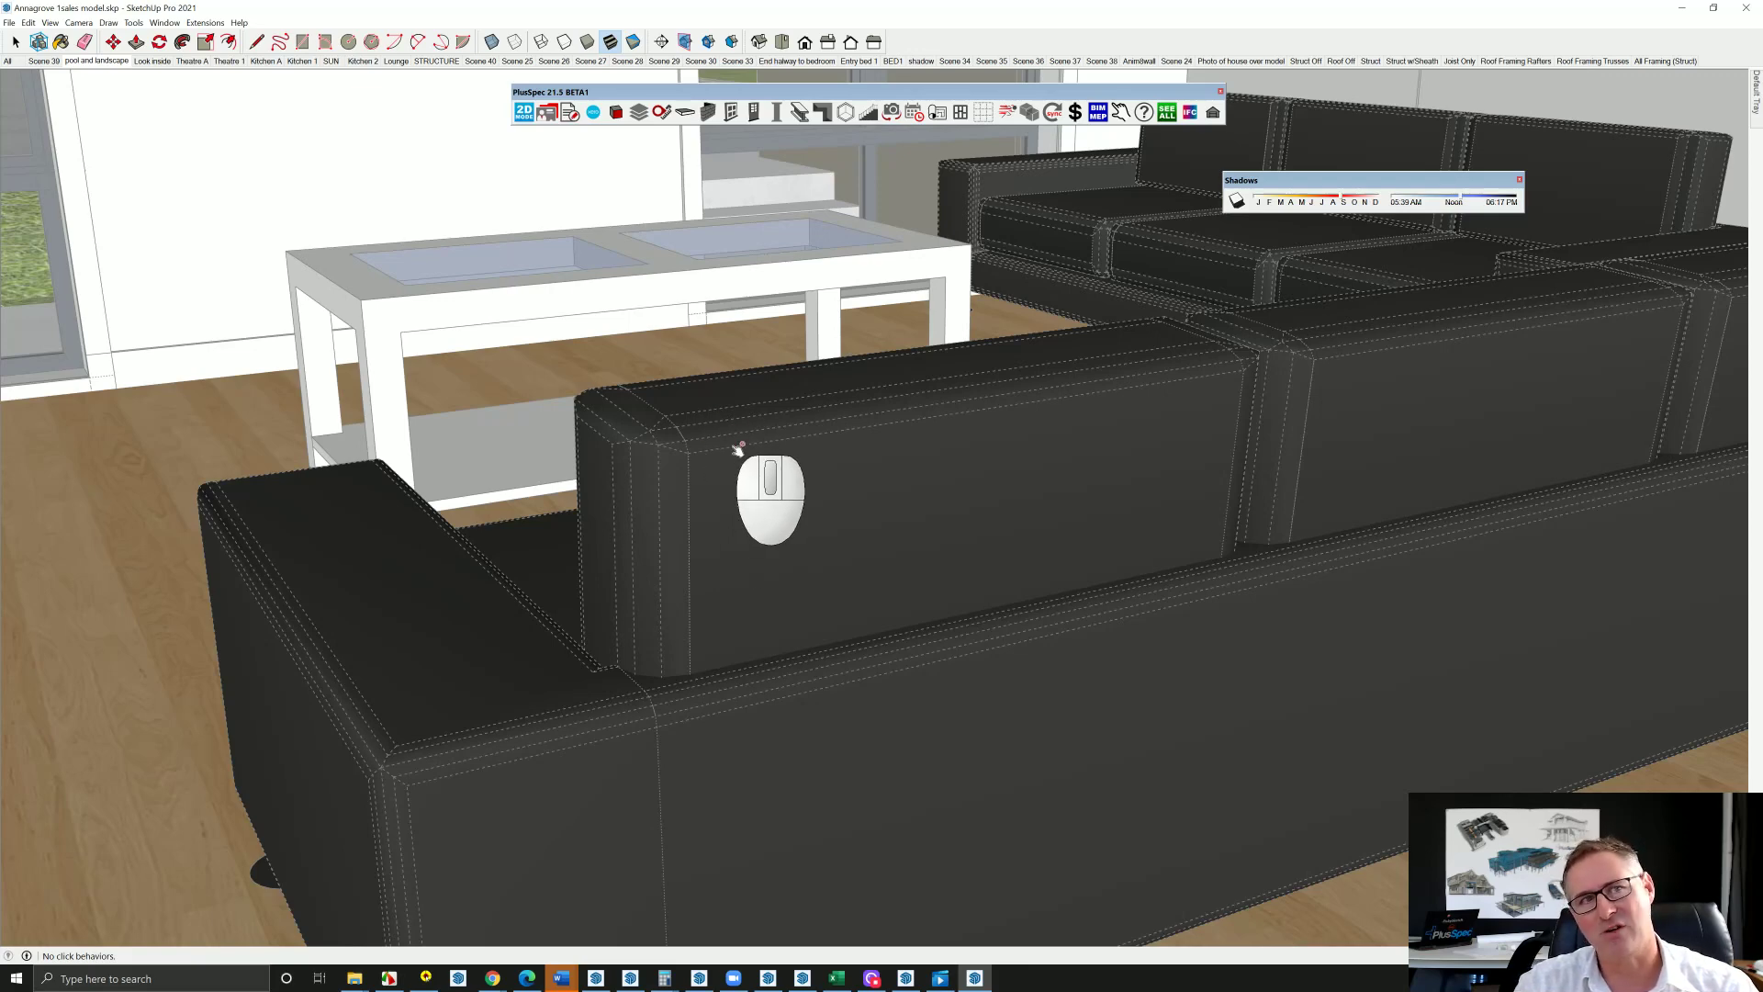
scroll(737, 448, down, 5)
click(265, 60)
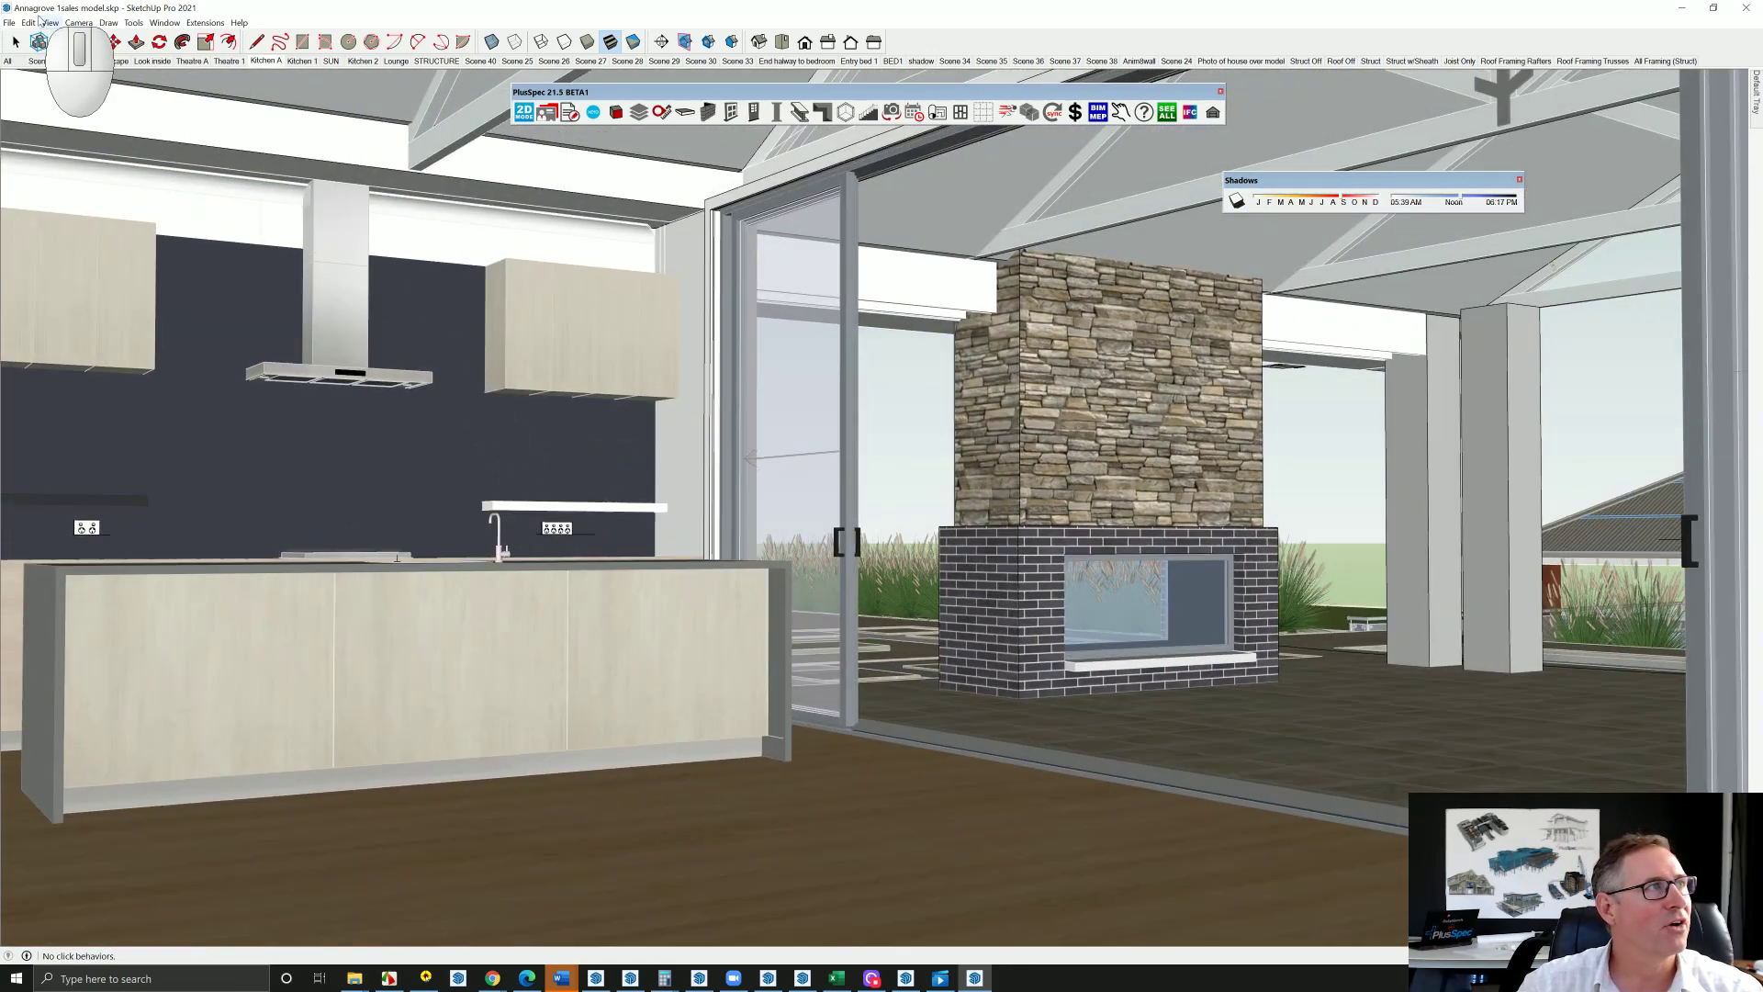
click(9, 22)
click(230, 283)
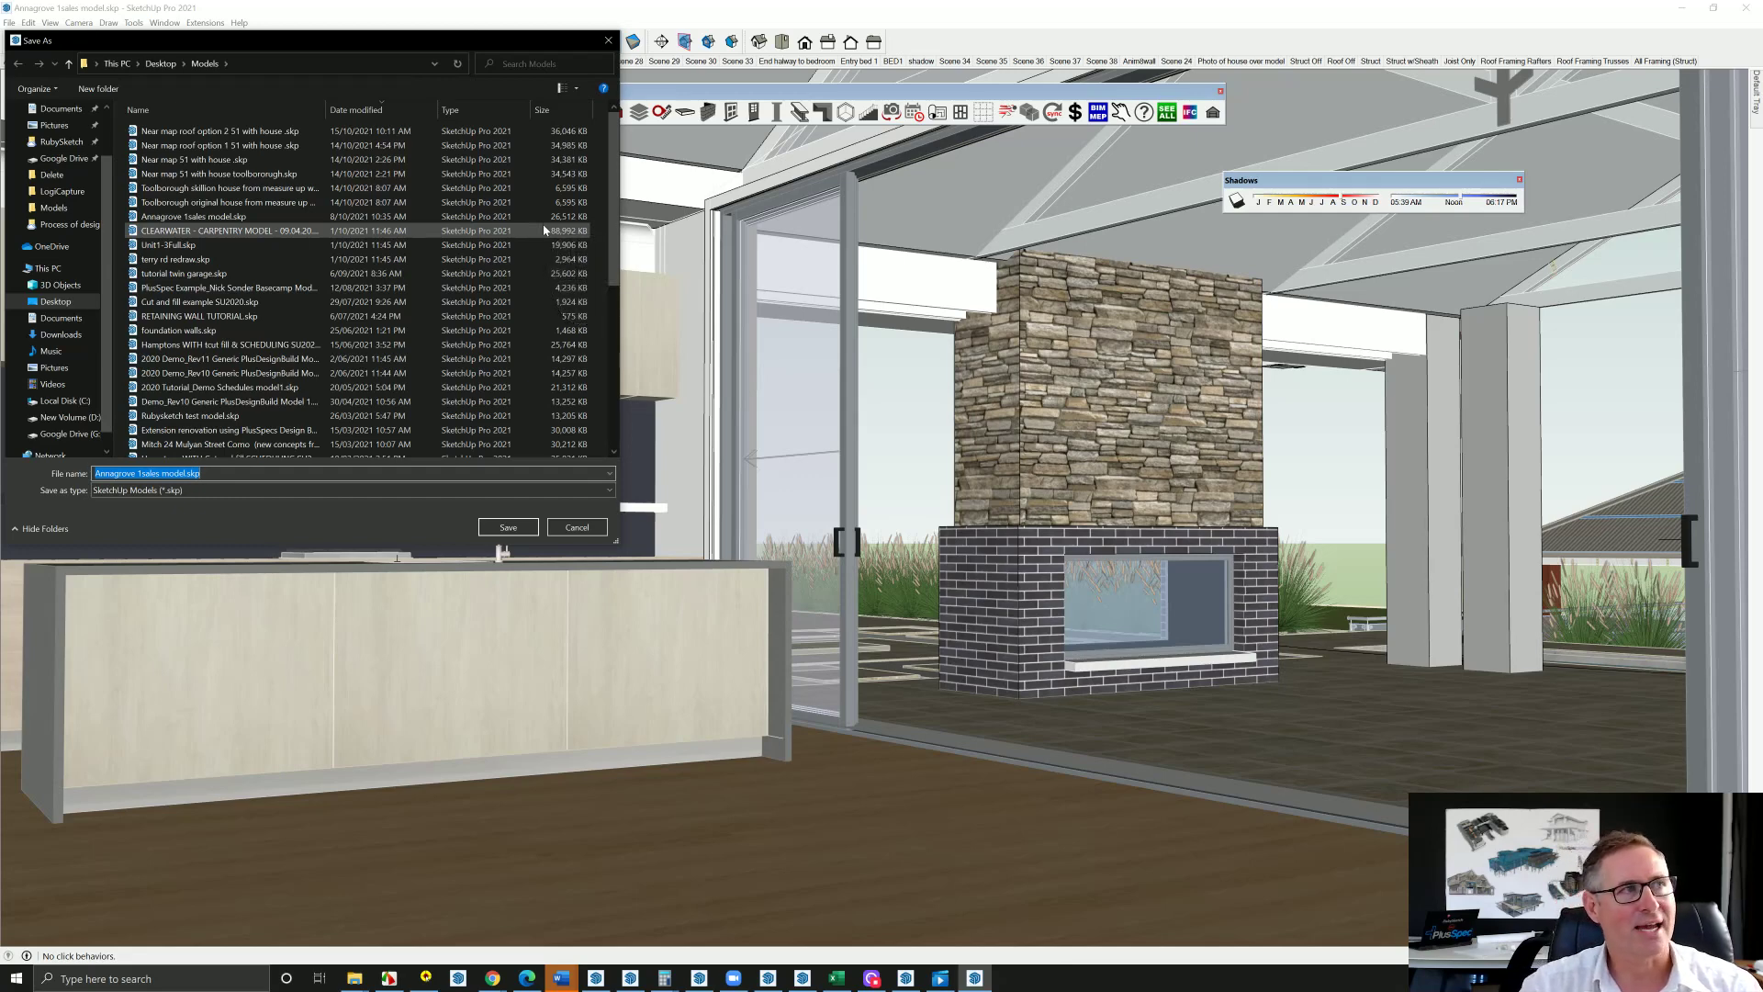
scroll(540, 232, up, 1)
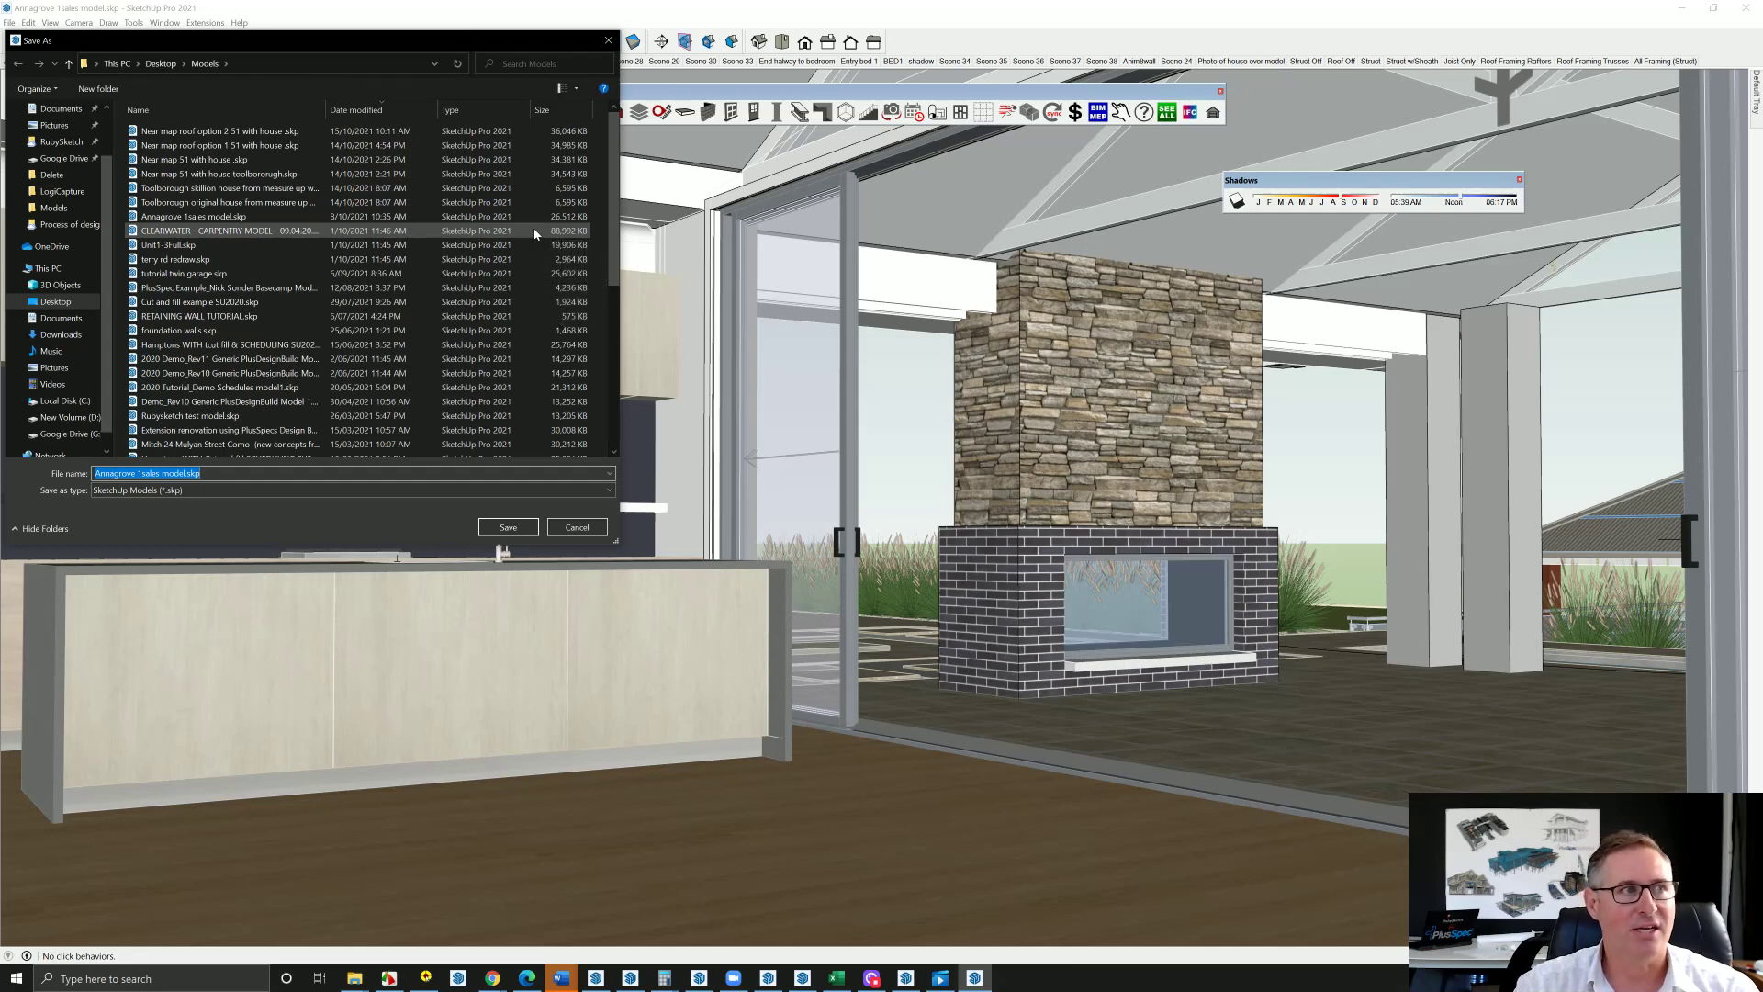
click(577, 527)
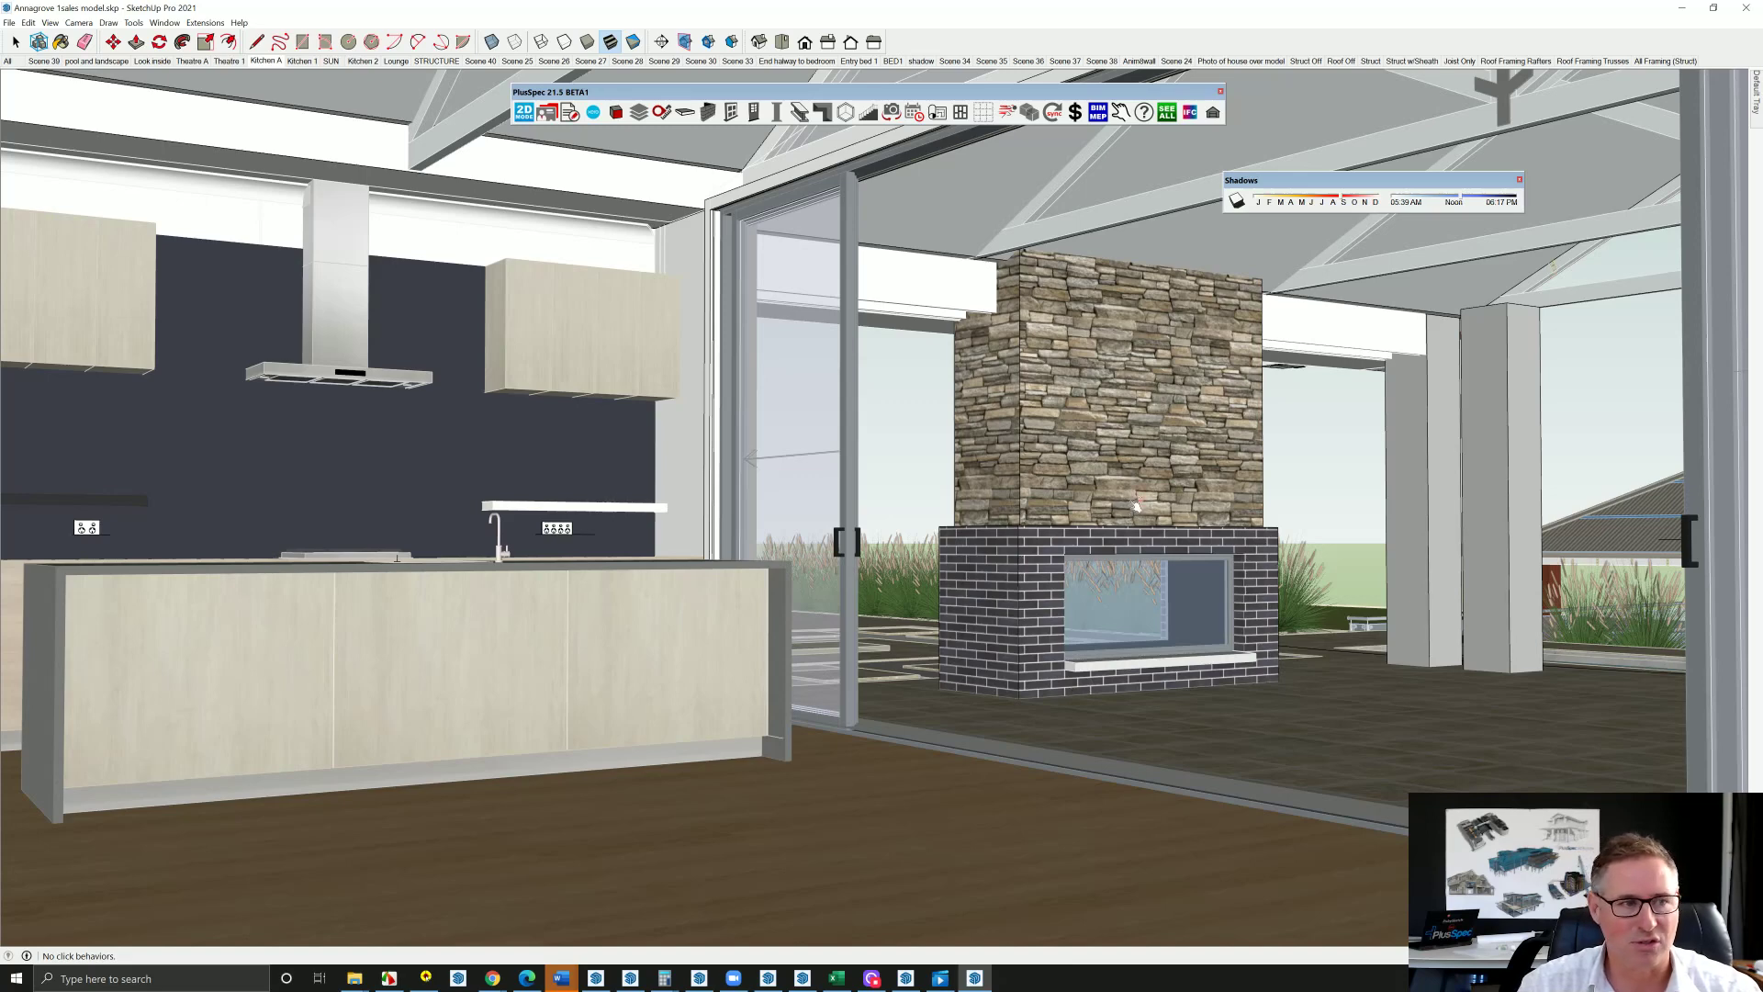
middle_click(1137, 502)
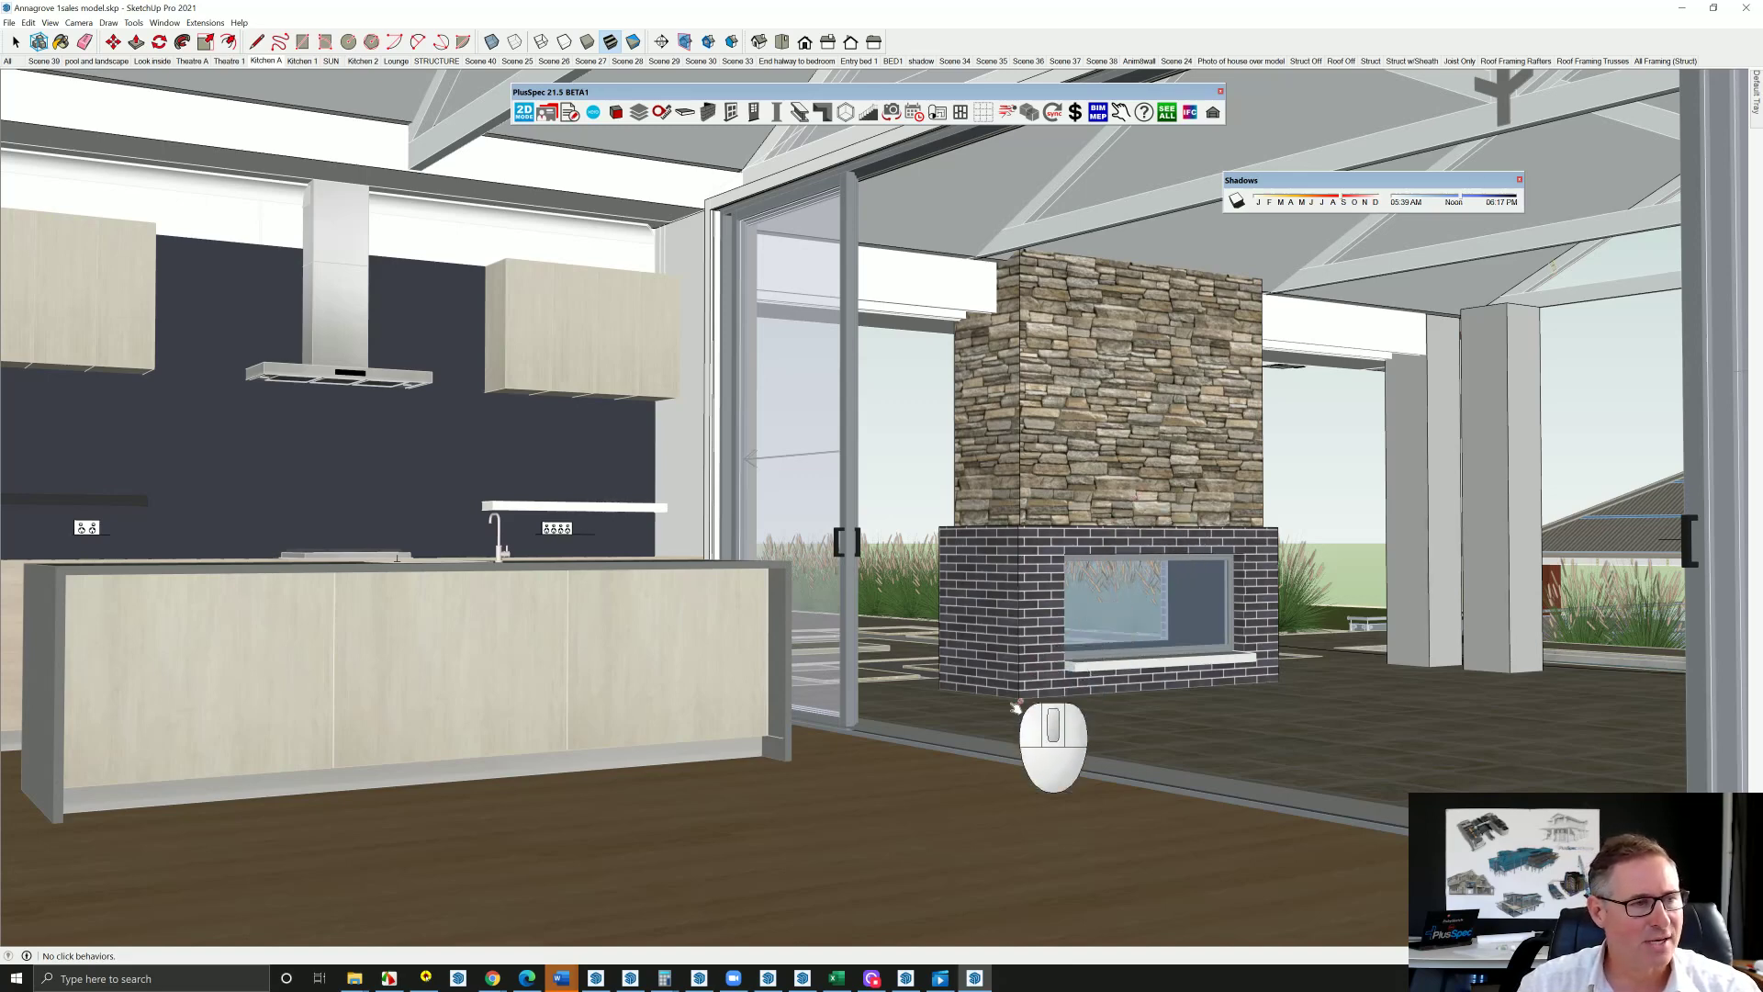
Filter the 3D Warehouse tap results to files of 51–97 MB
mouse_move(491, 983)
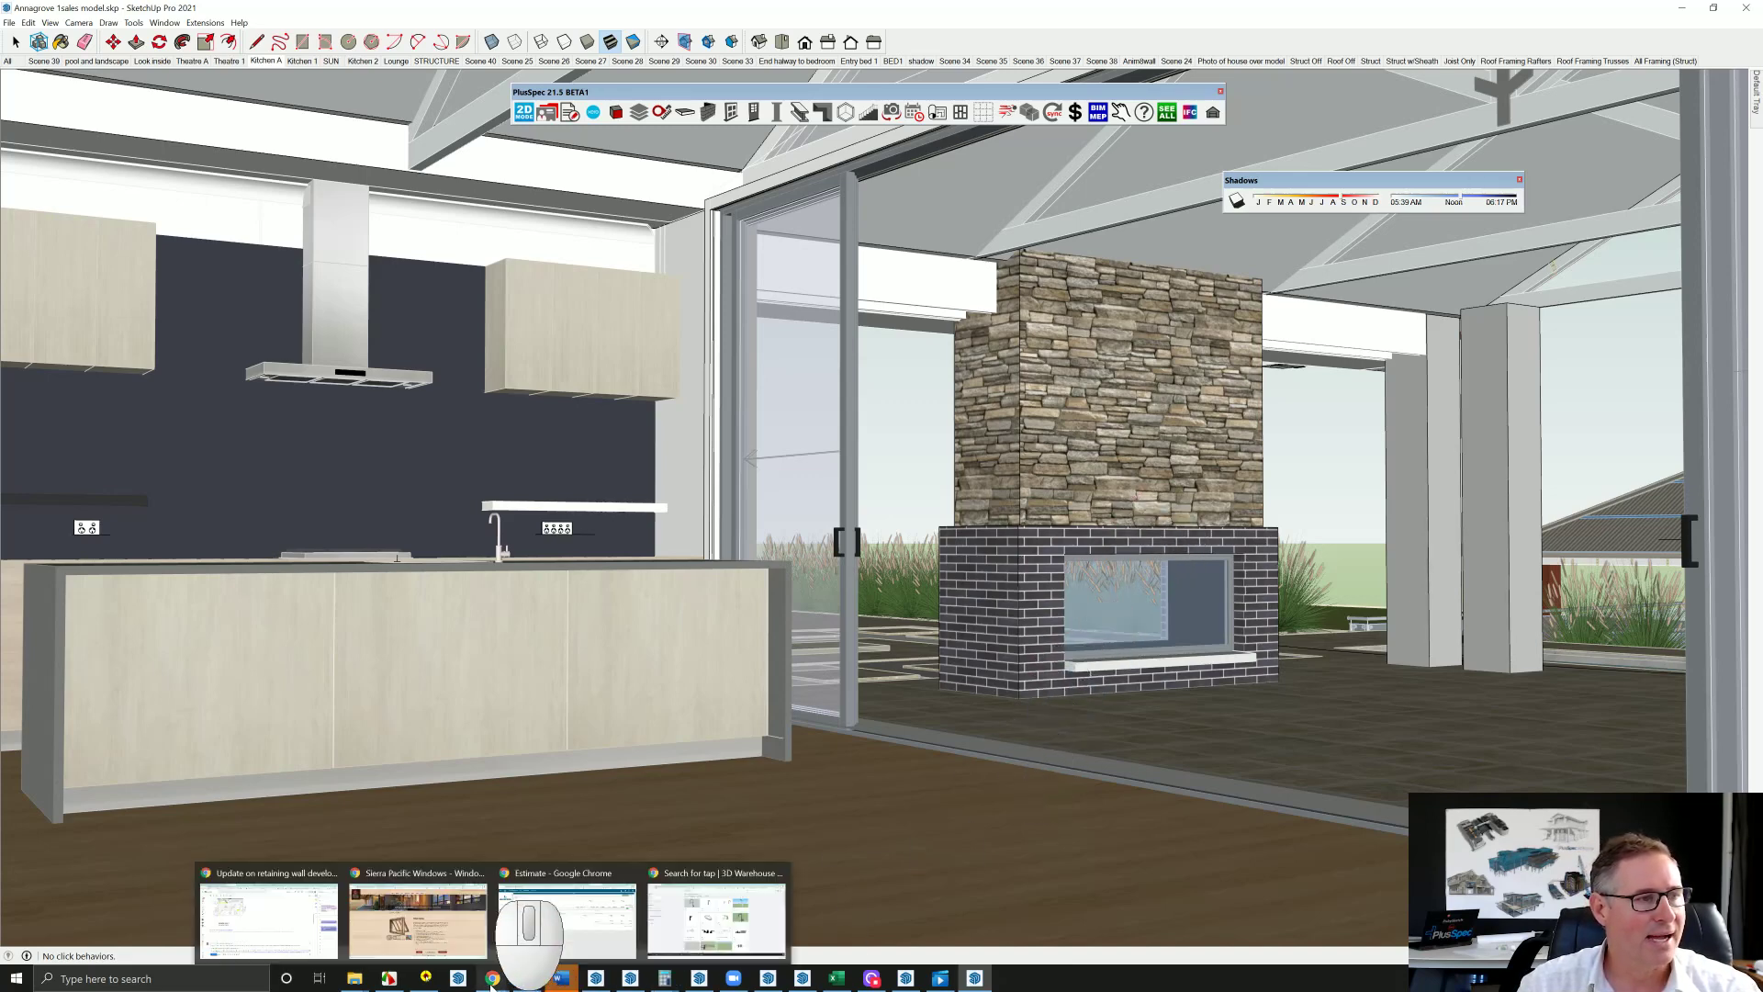
click(716, 917)
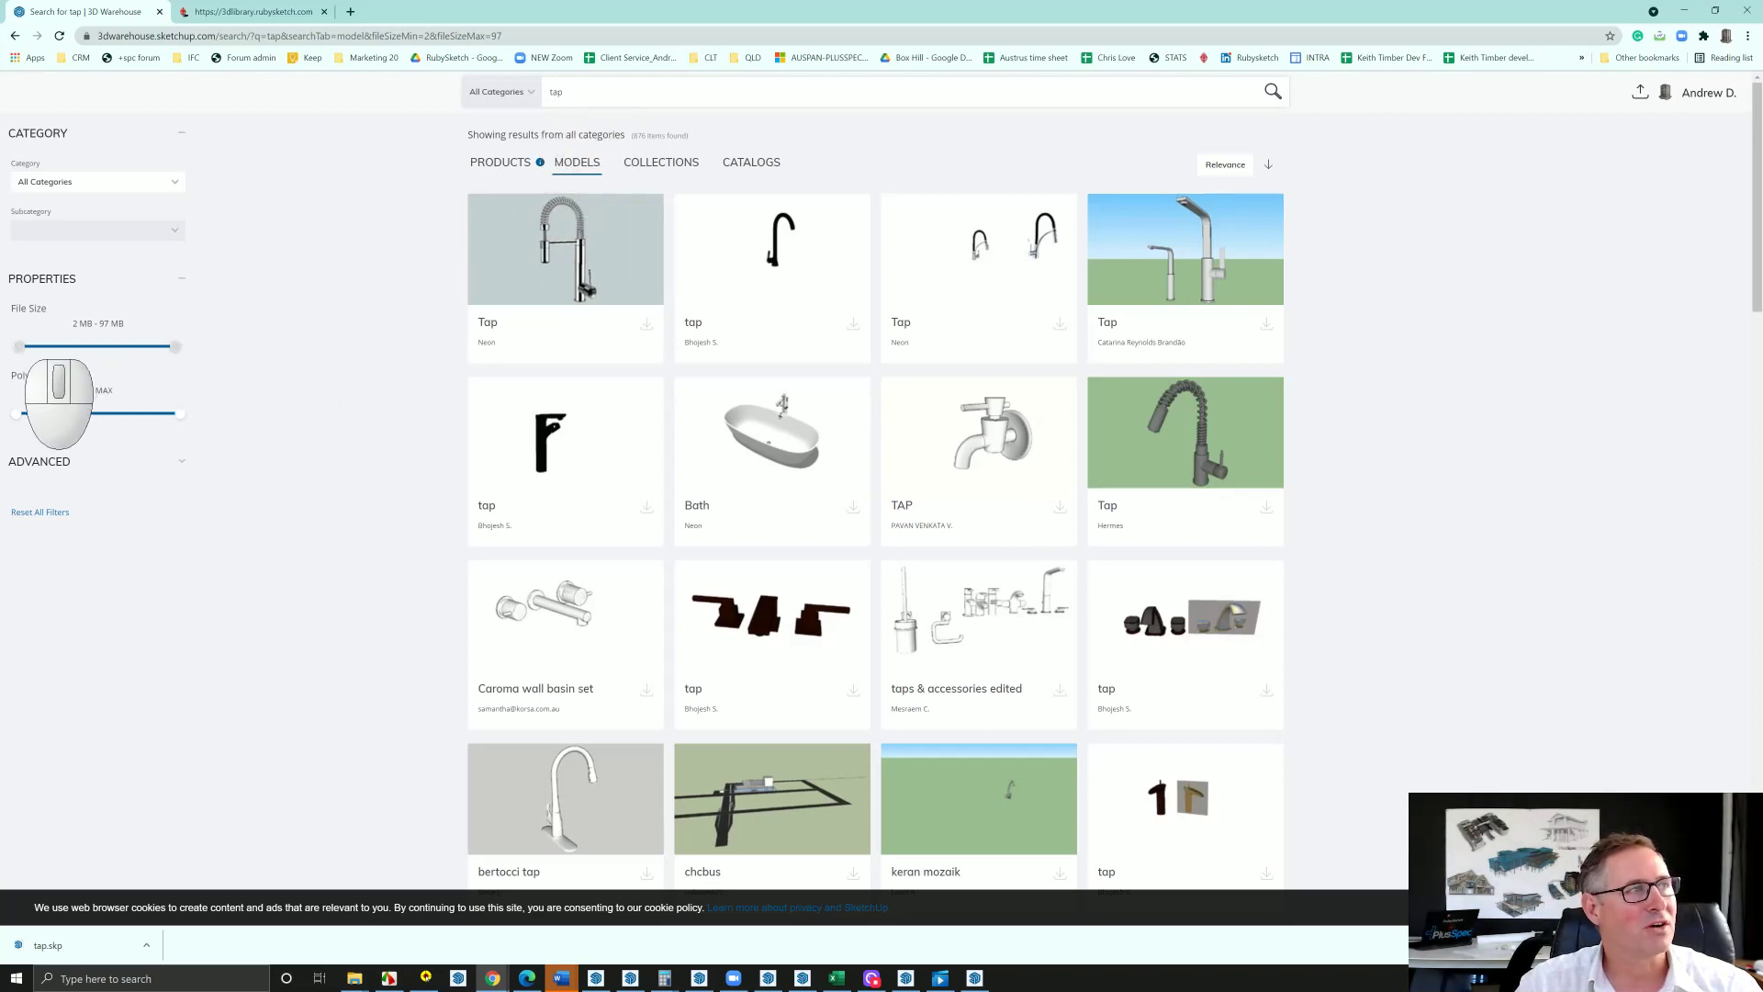
drag(18, 347, 99, 347)
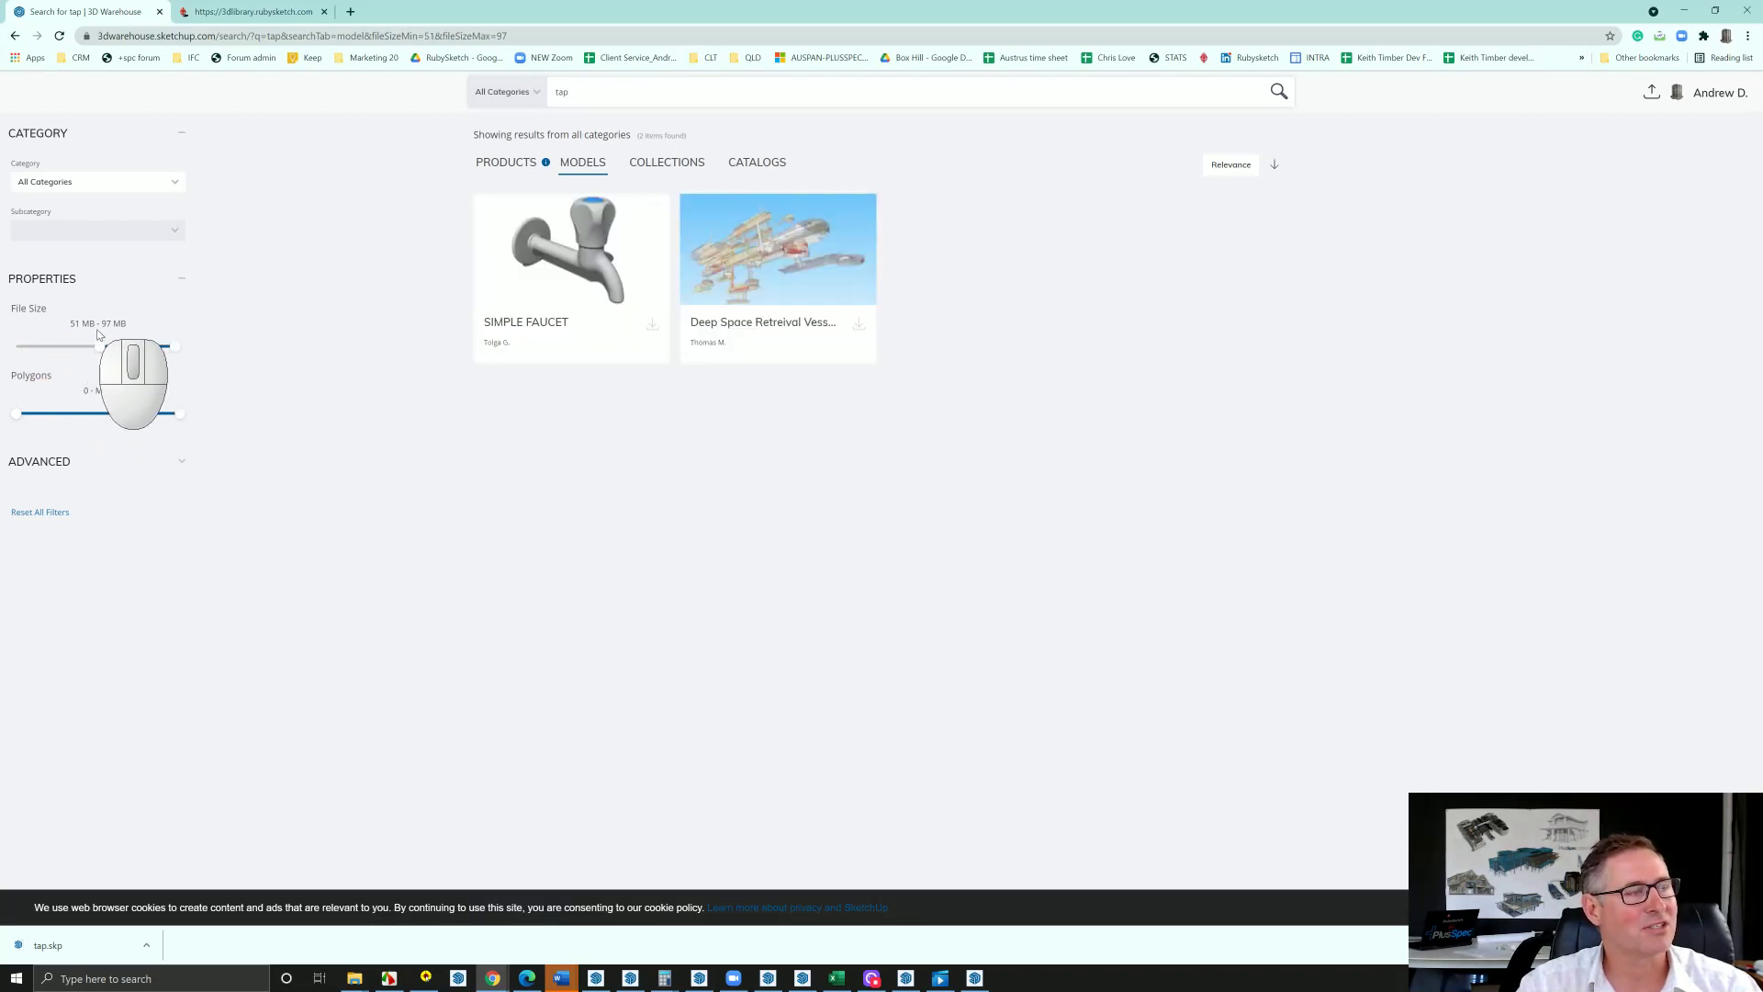
Download the SIMPLE FAUCET model as Faucet.skp and drag it toward SketchUp
click(606, 283)
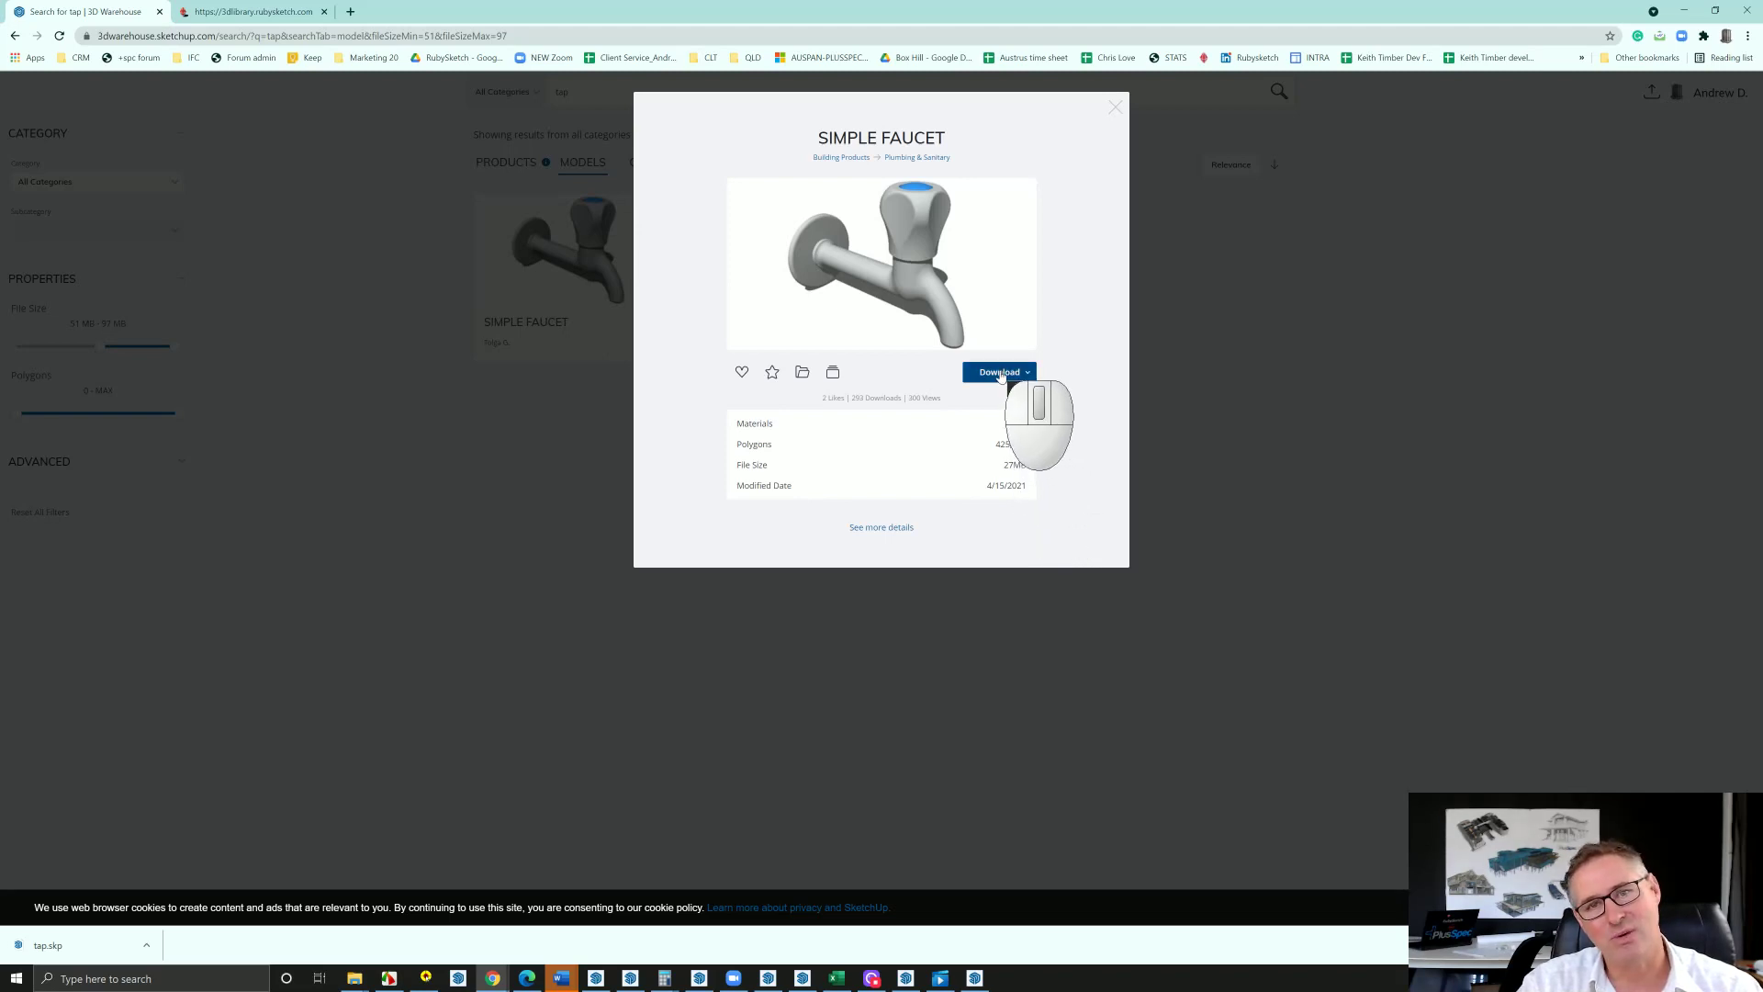
click(1001, 377)
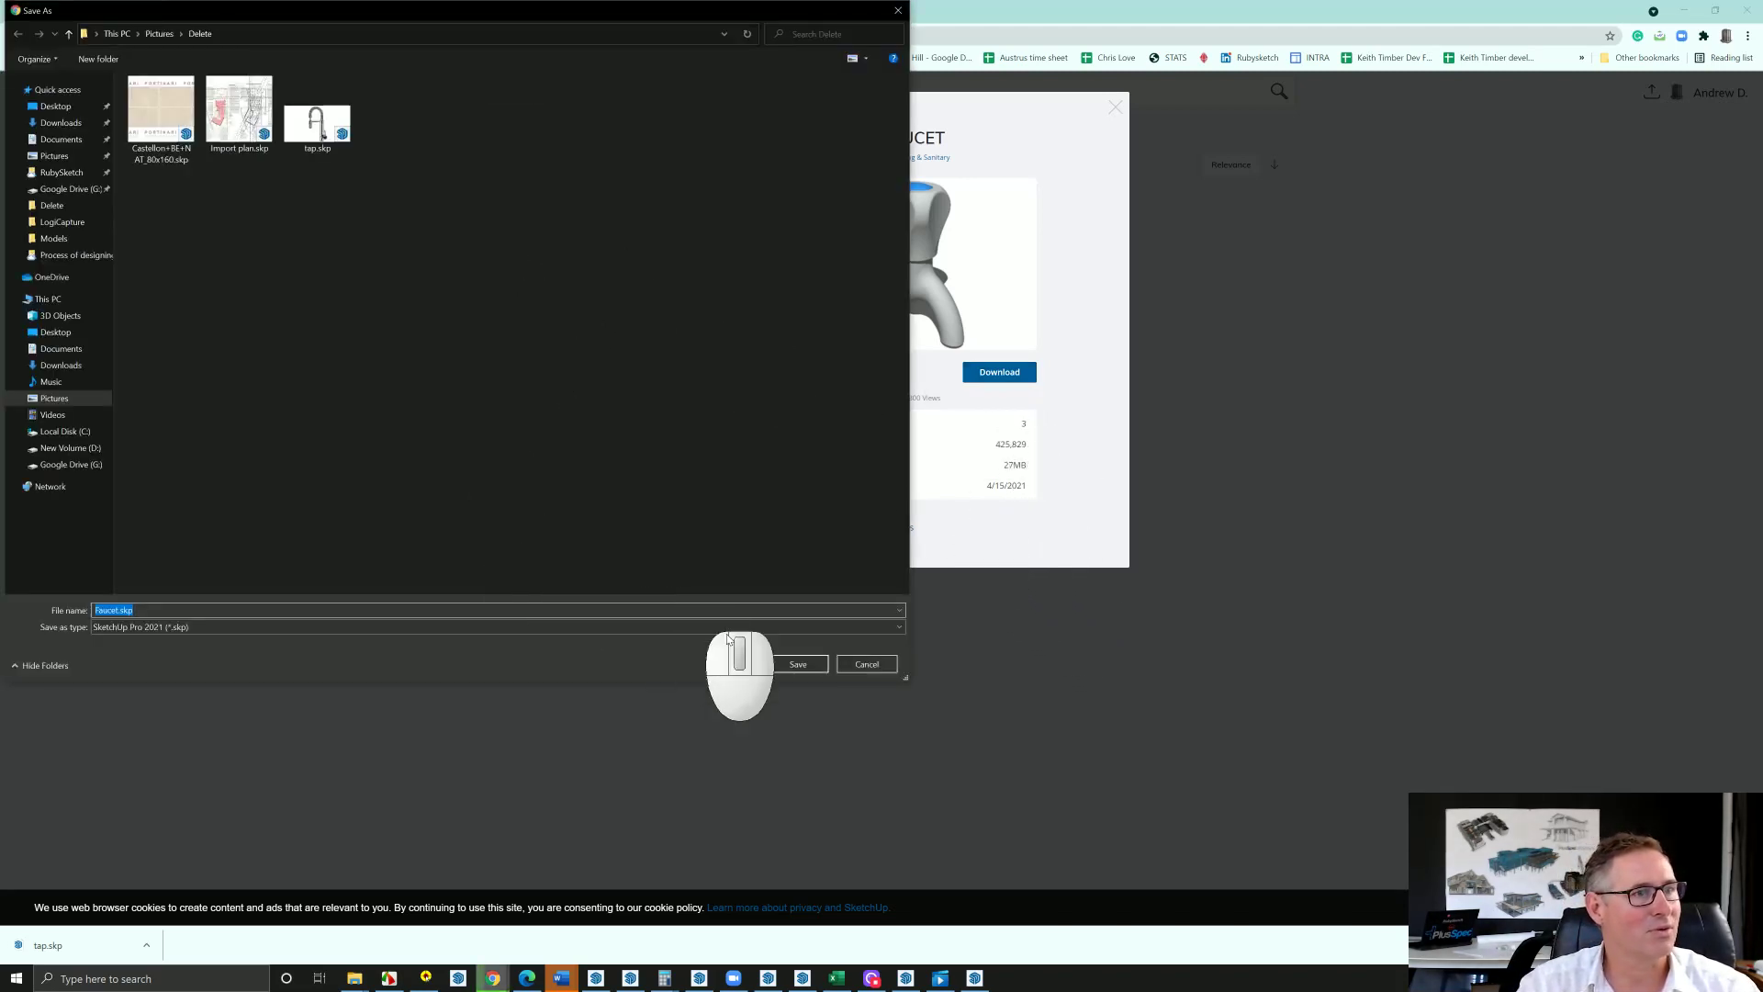
click(797, 665)
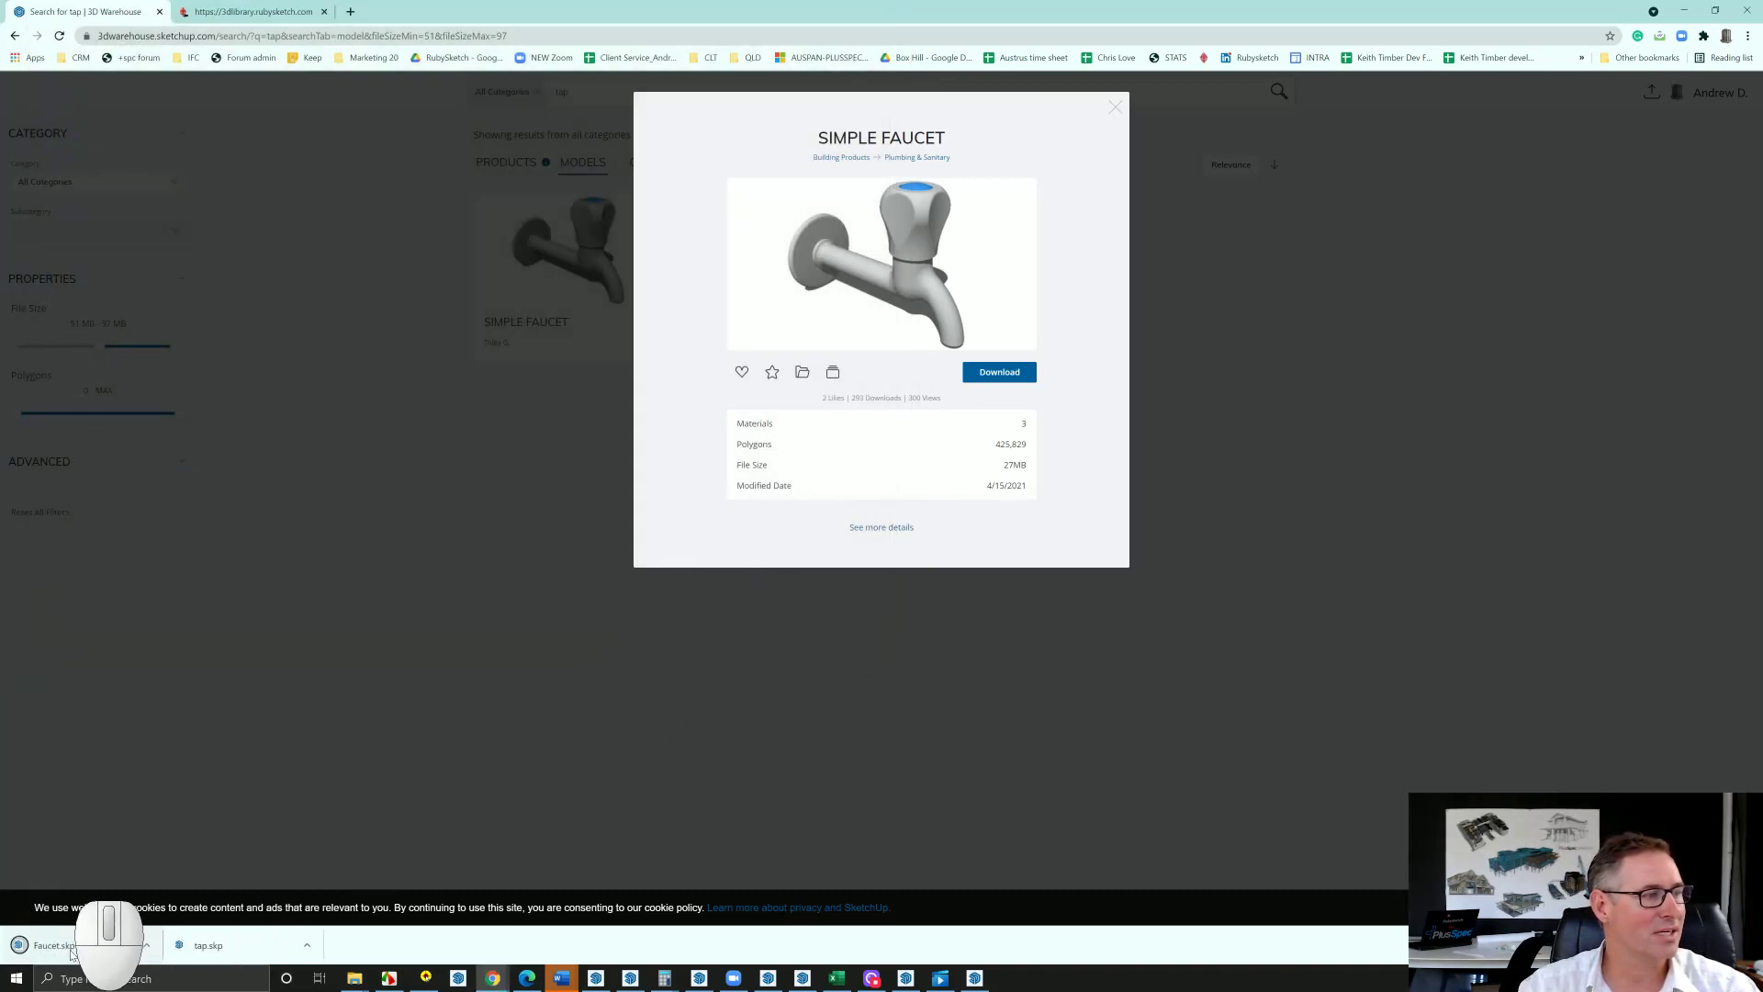
mouse_move(71, 951)
mouse_down()
mouse_move(1120, 975)
mouse_move(993, 976)
mouse_move(835, 800)
mouse_up()
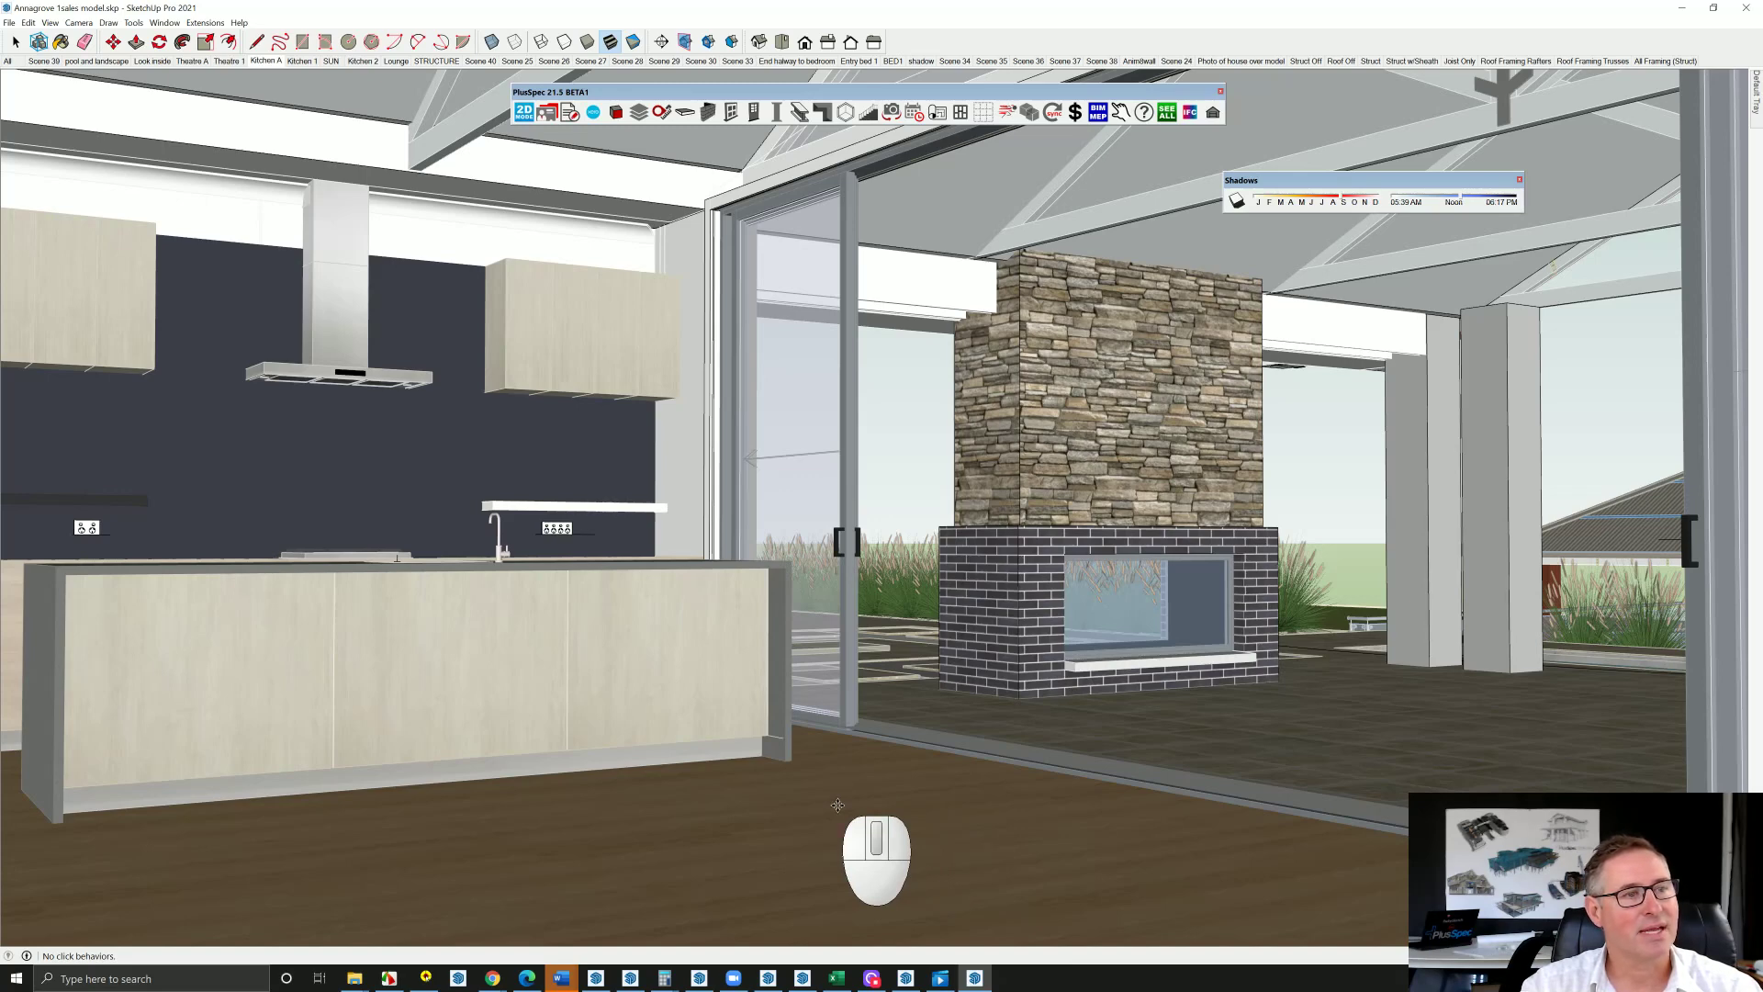
Drop Faucet.skp into the model and place it on the floor beside the kitchen island
drag(834, 780, 858, 770)
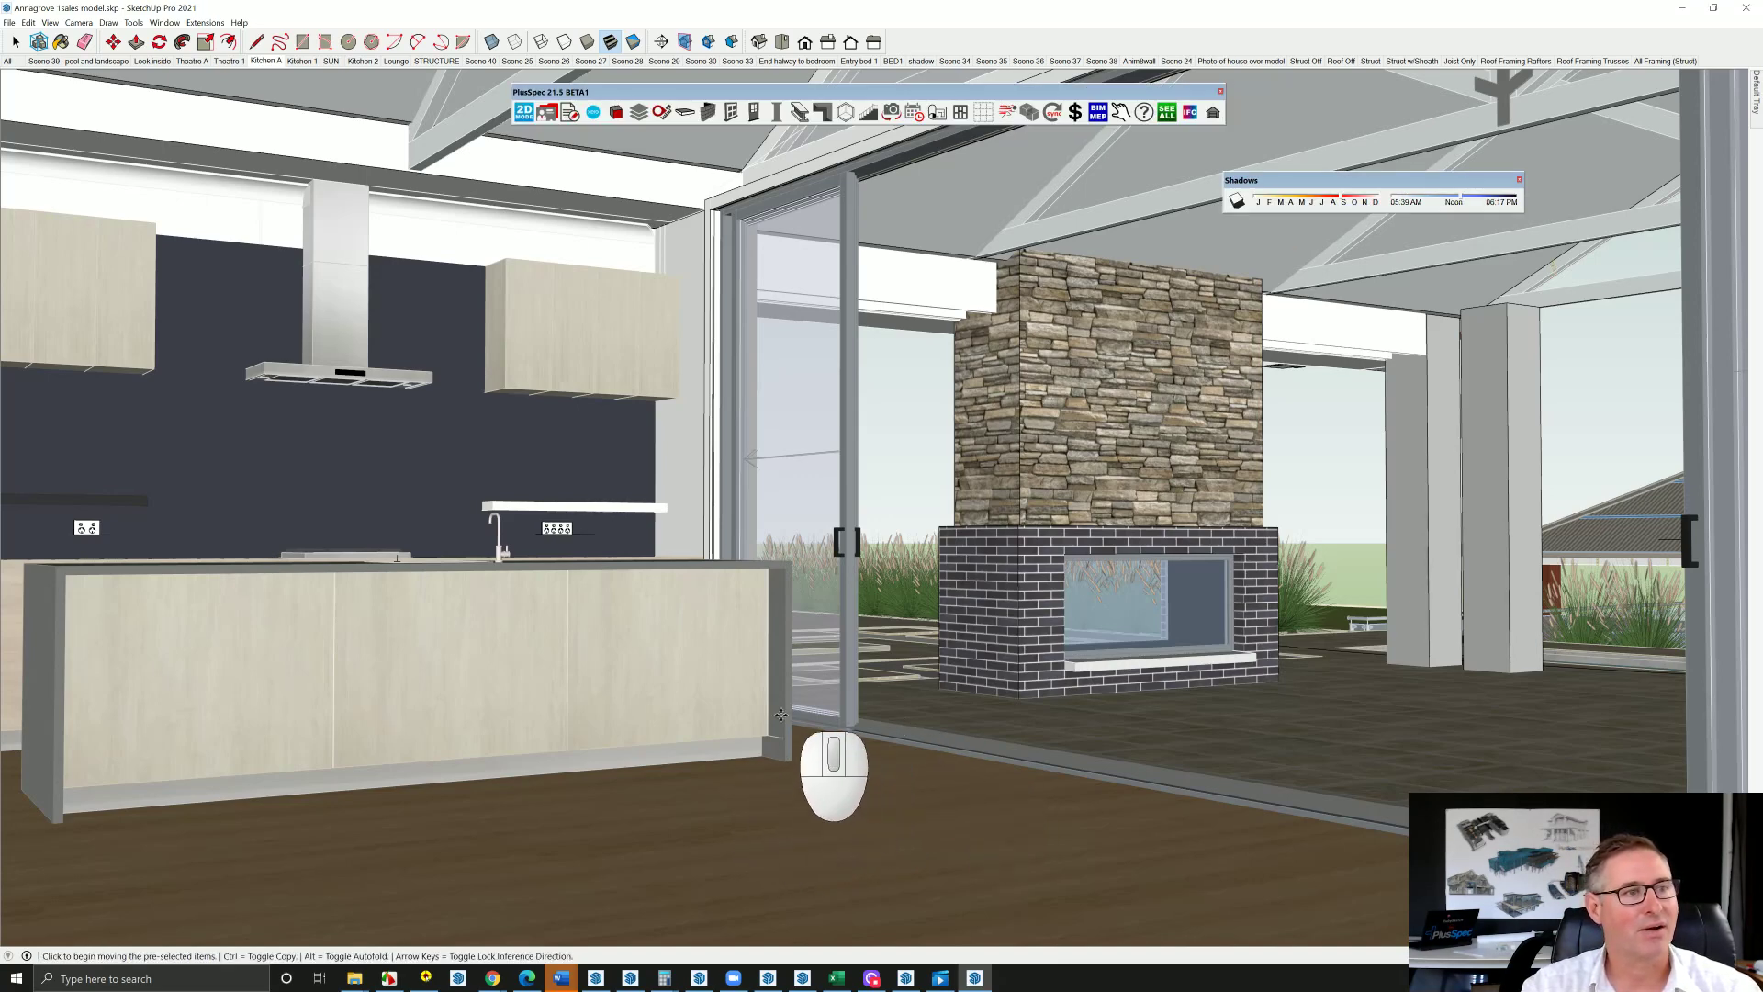
middle_drag(837, 653, 793, 693)
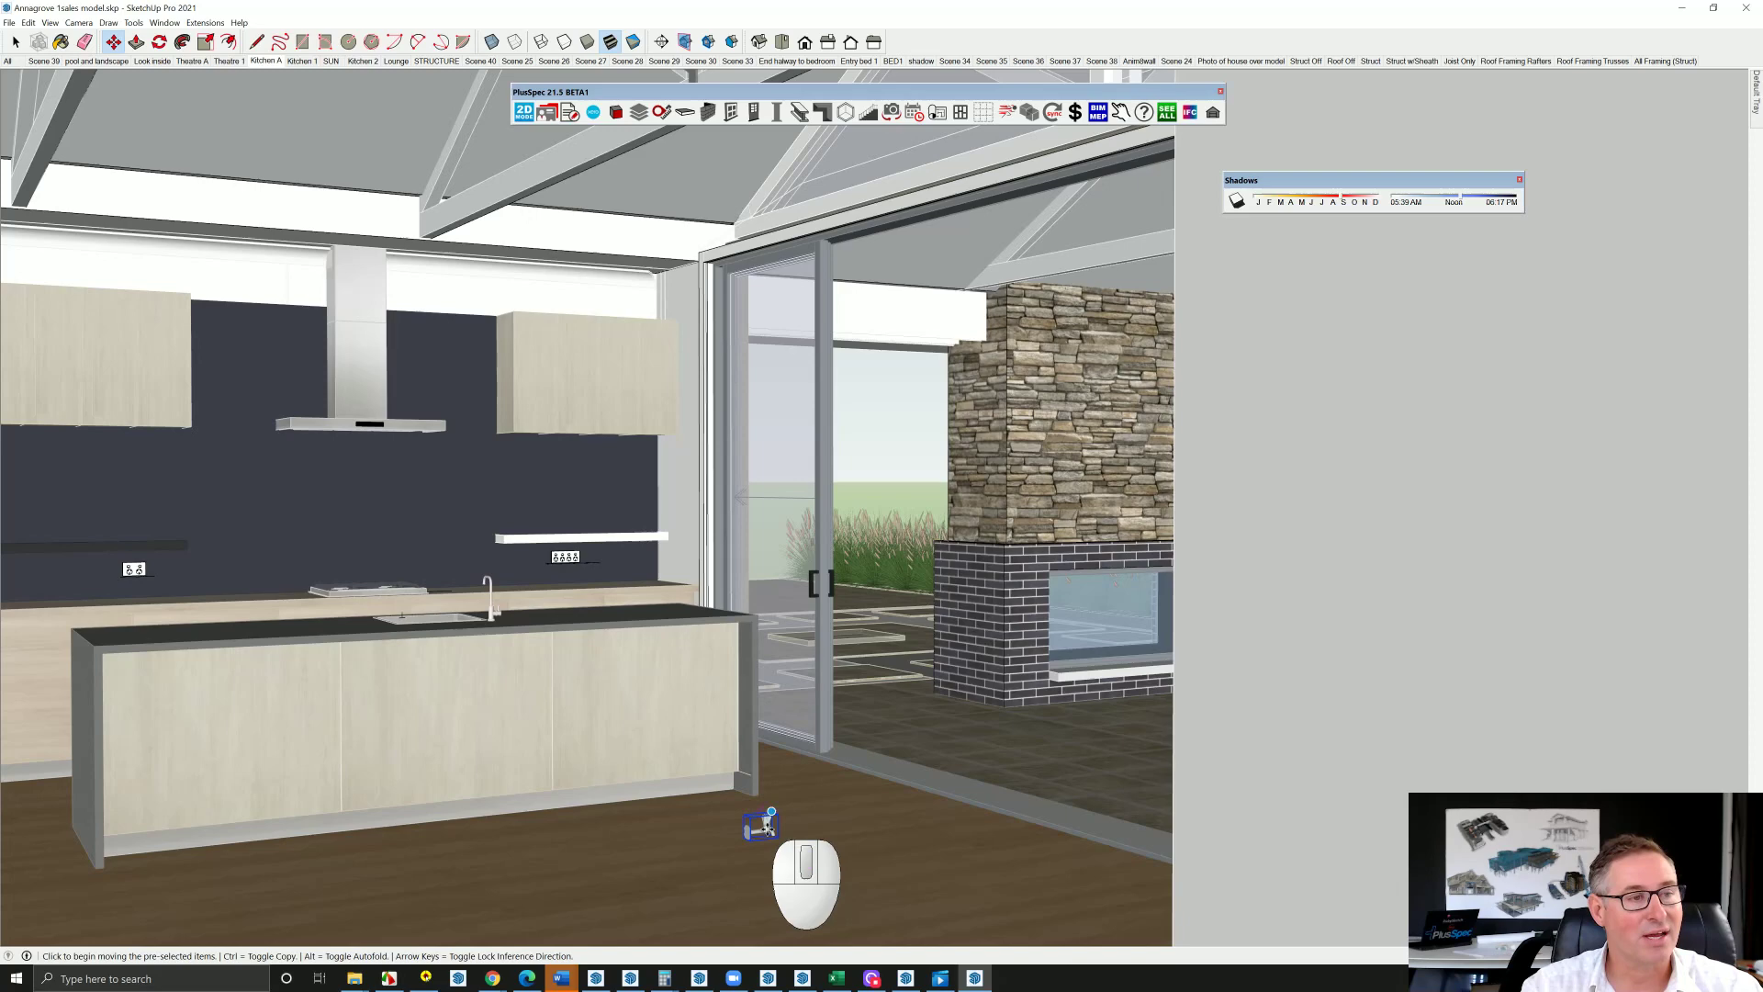
key(space)
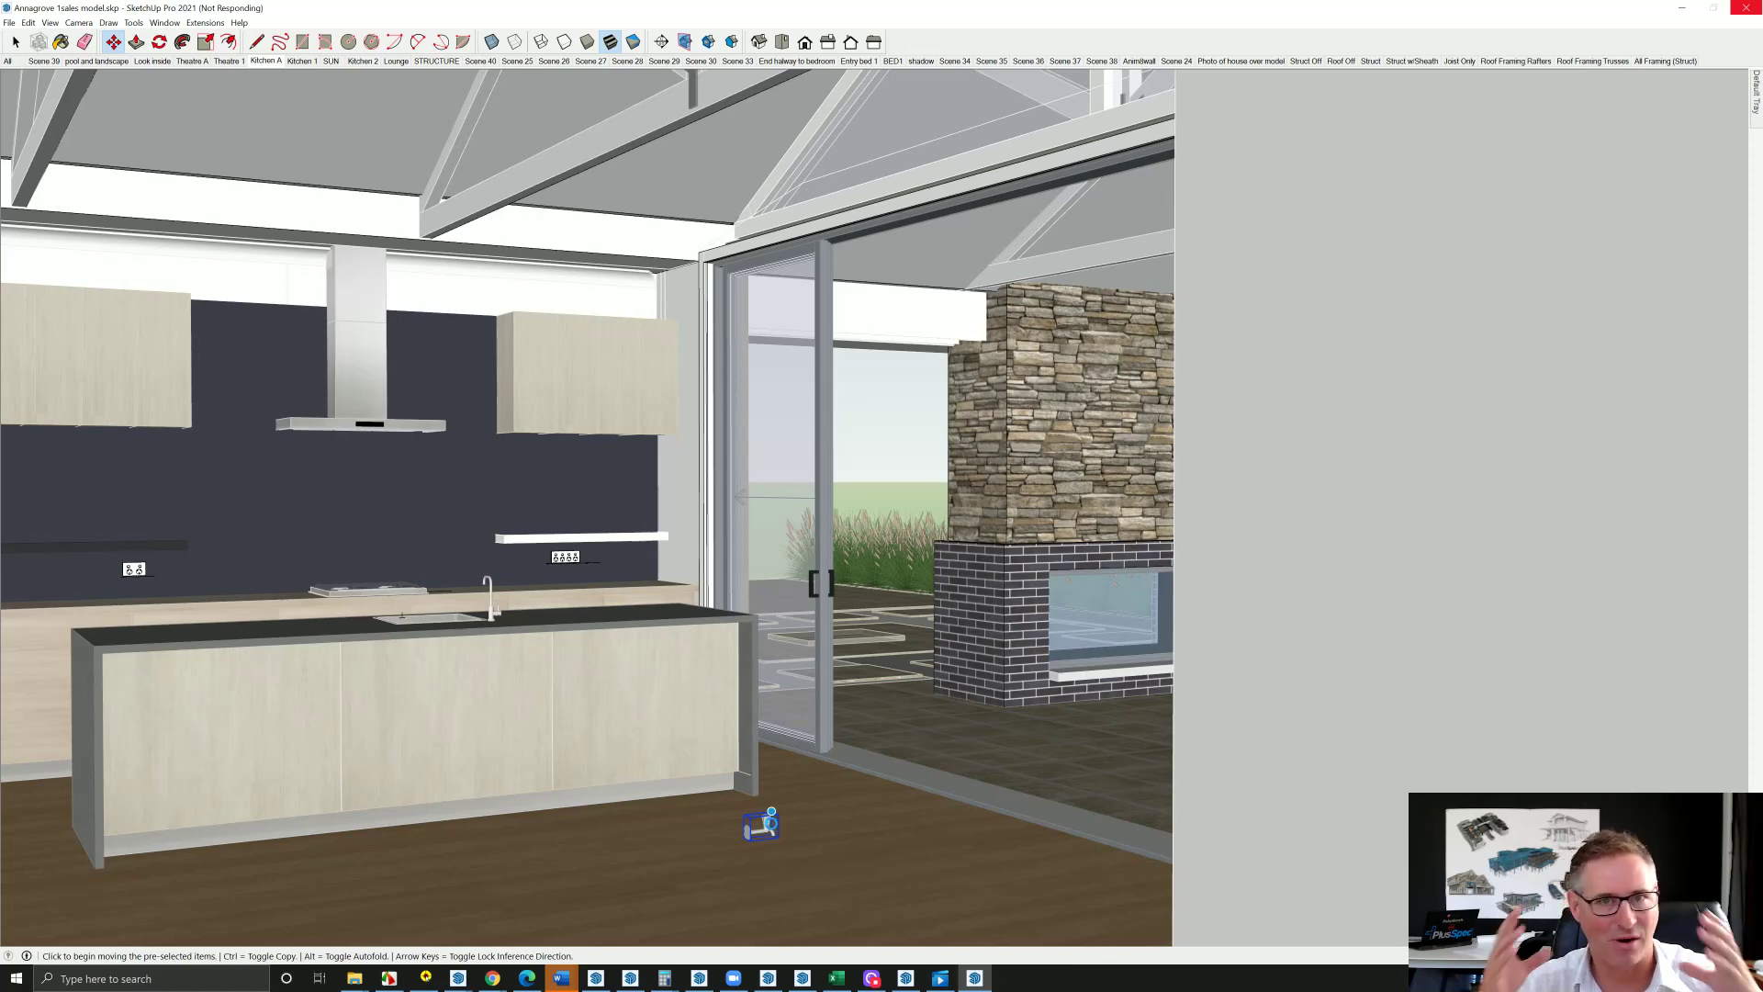
middle_click(761, 824)
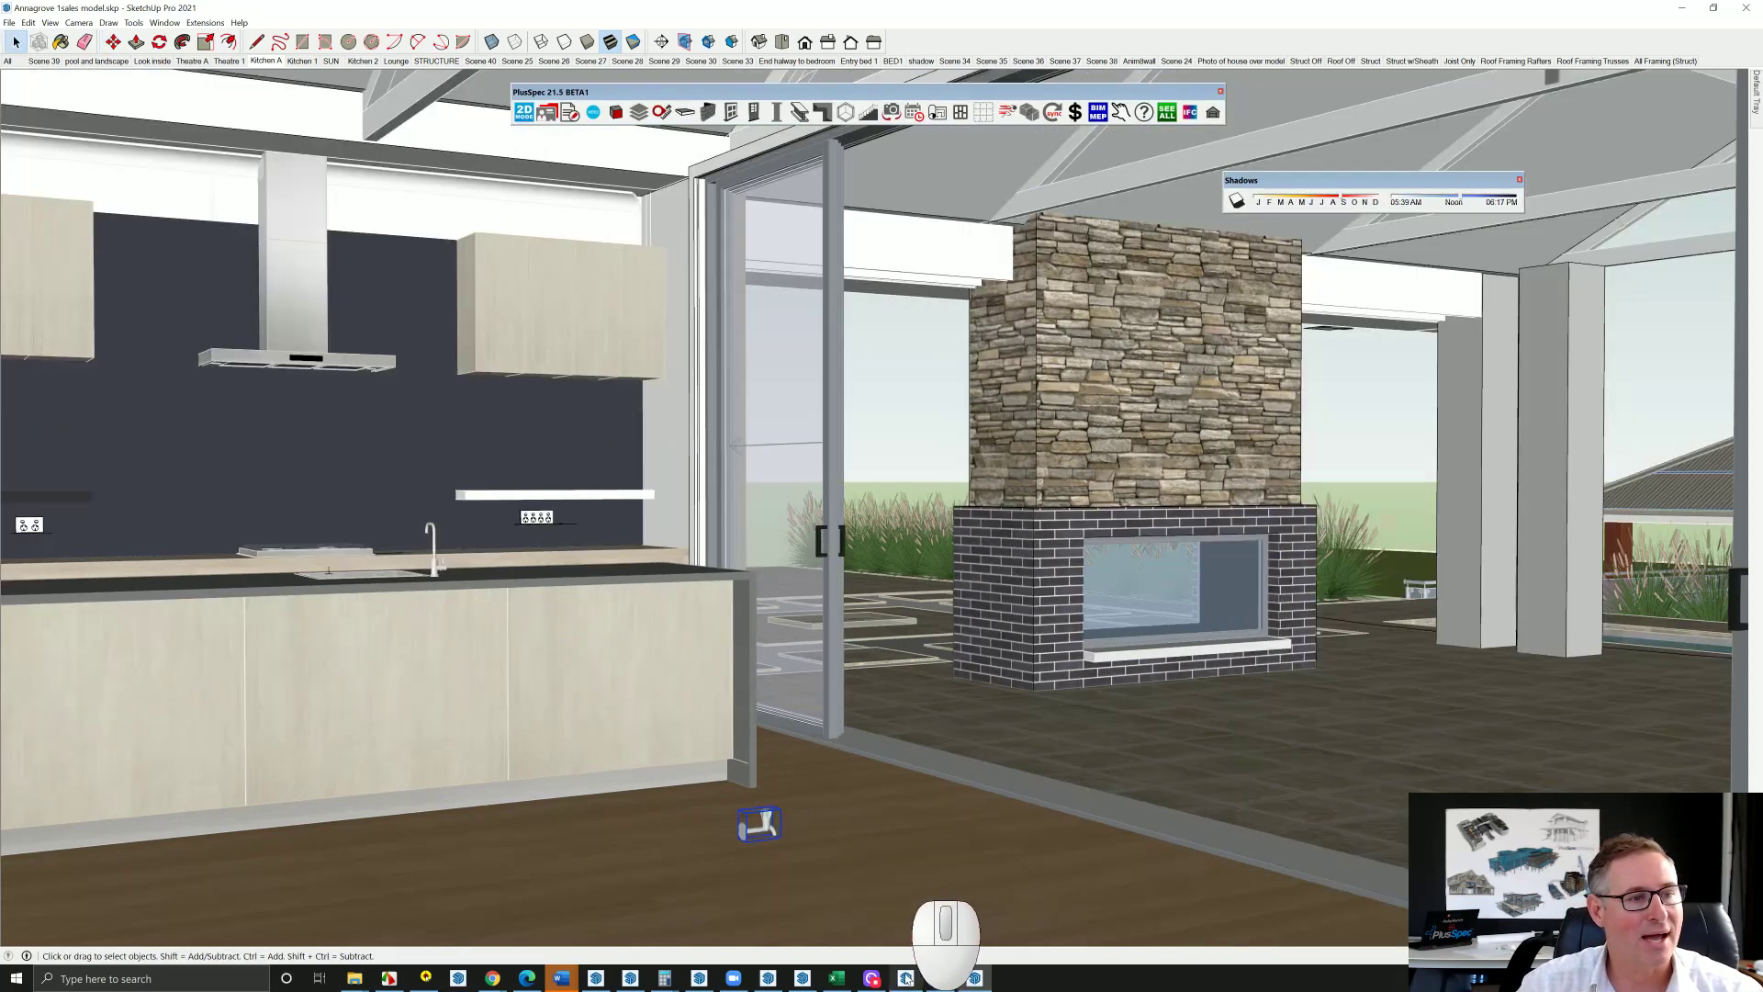
scroll(763, 833, up, 5)
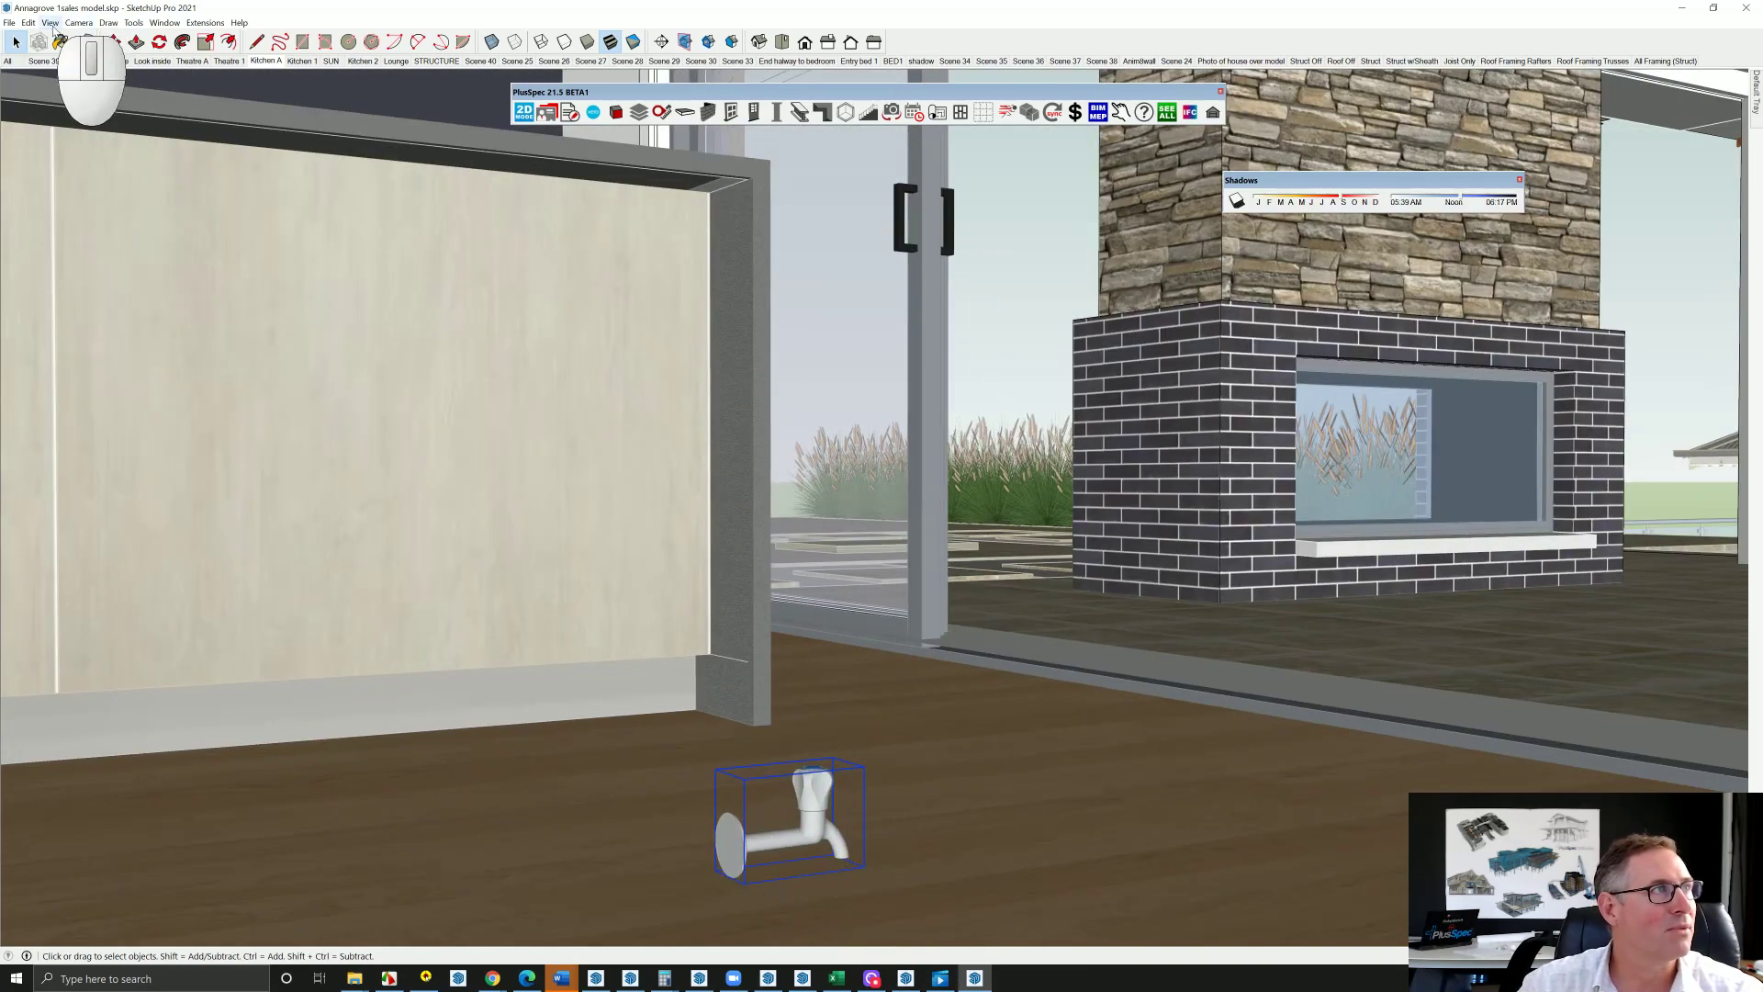
click(53, 24)
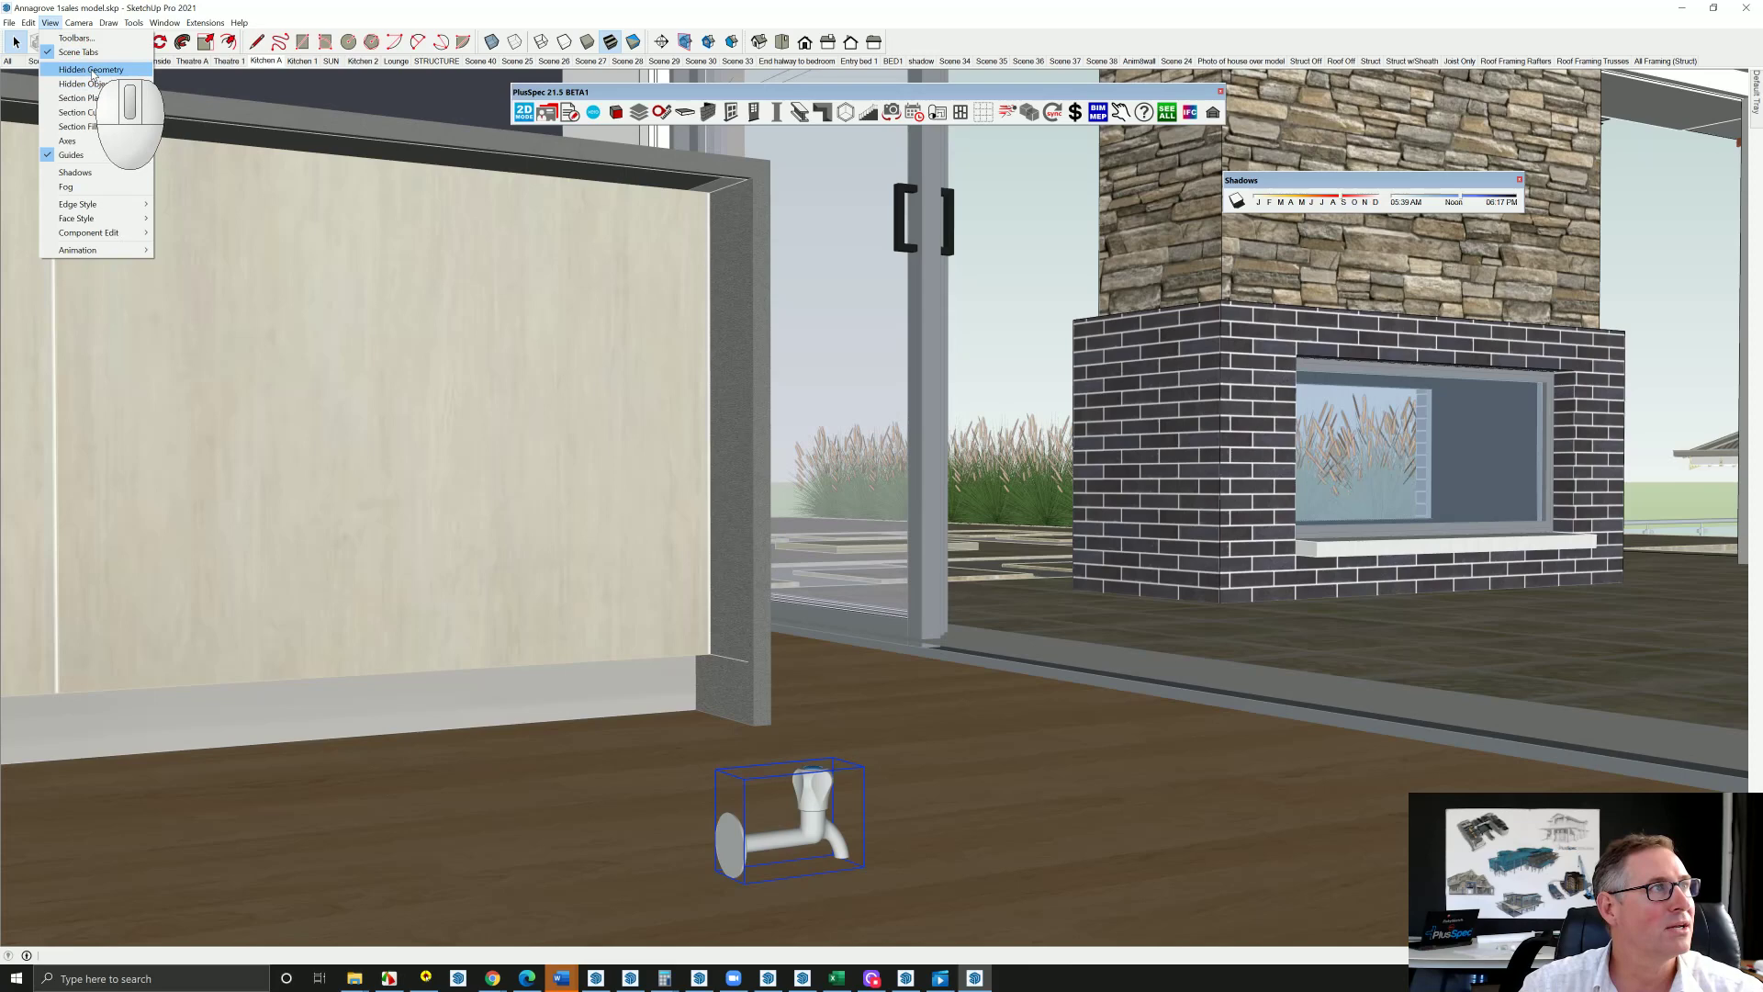
click(92, 72)
scroll(808, 836, up, 6)
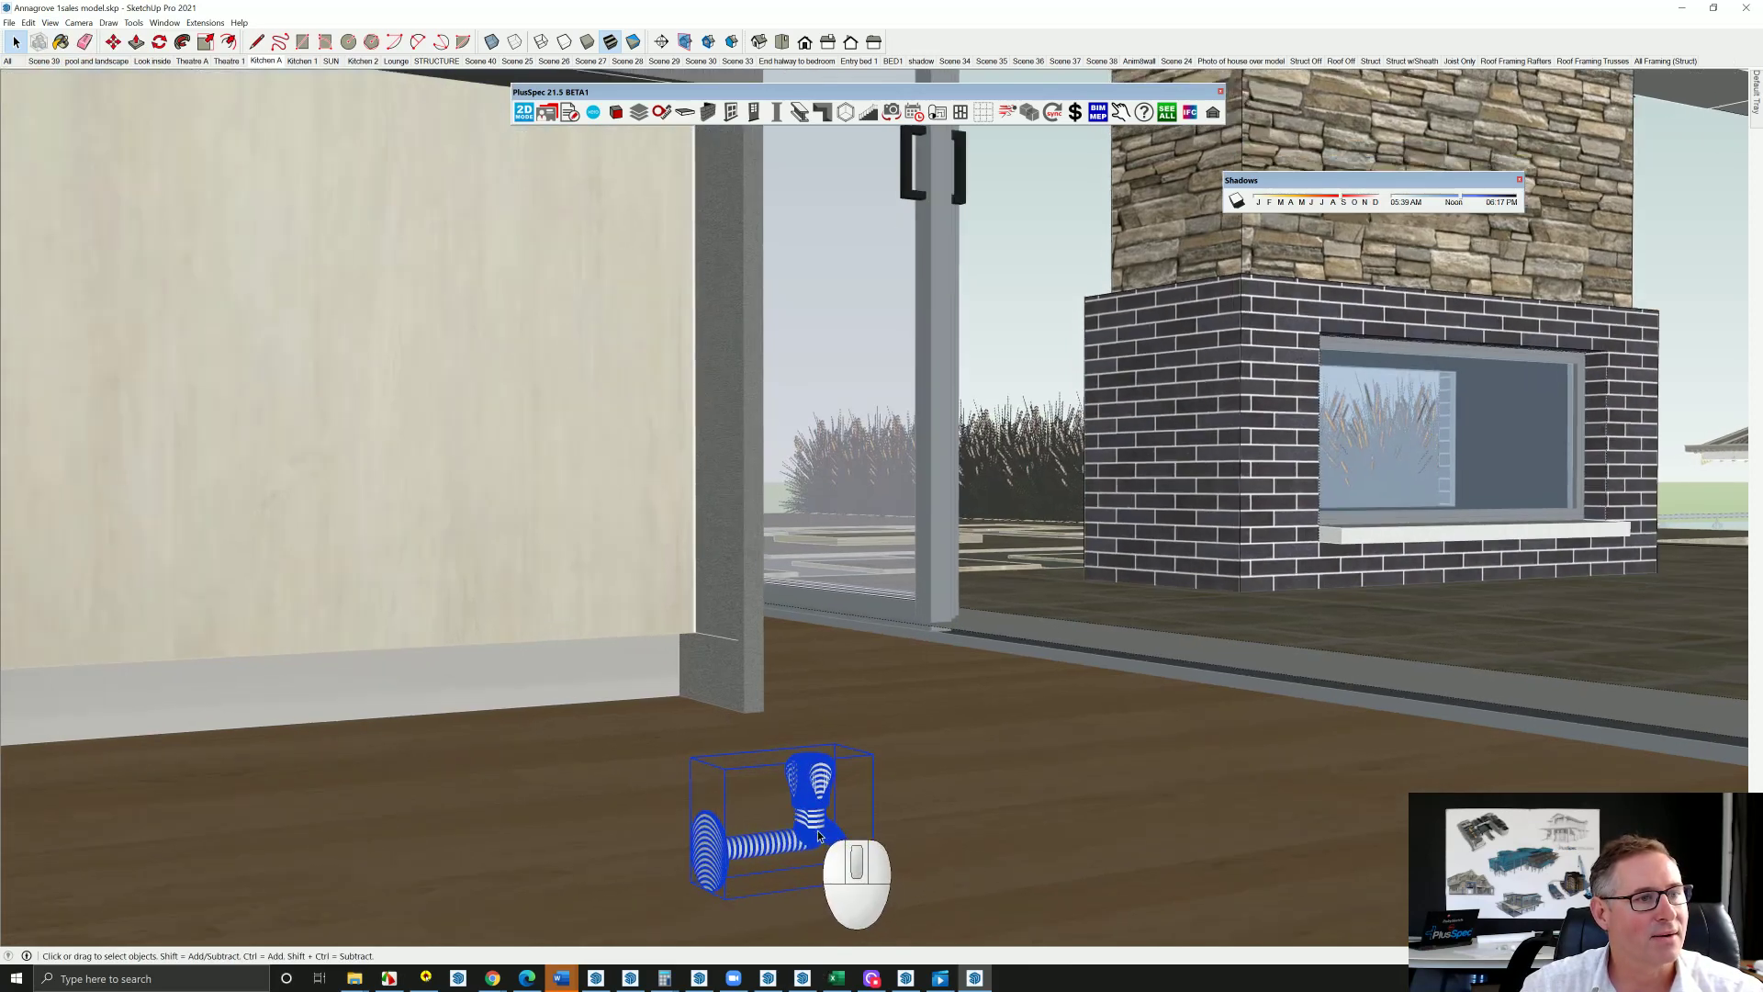
scroll(808, 840, up, 5)
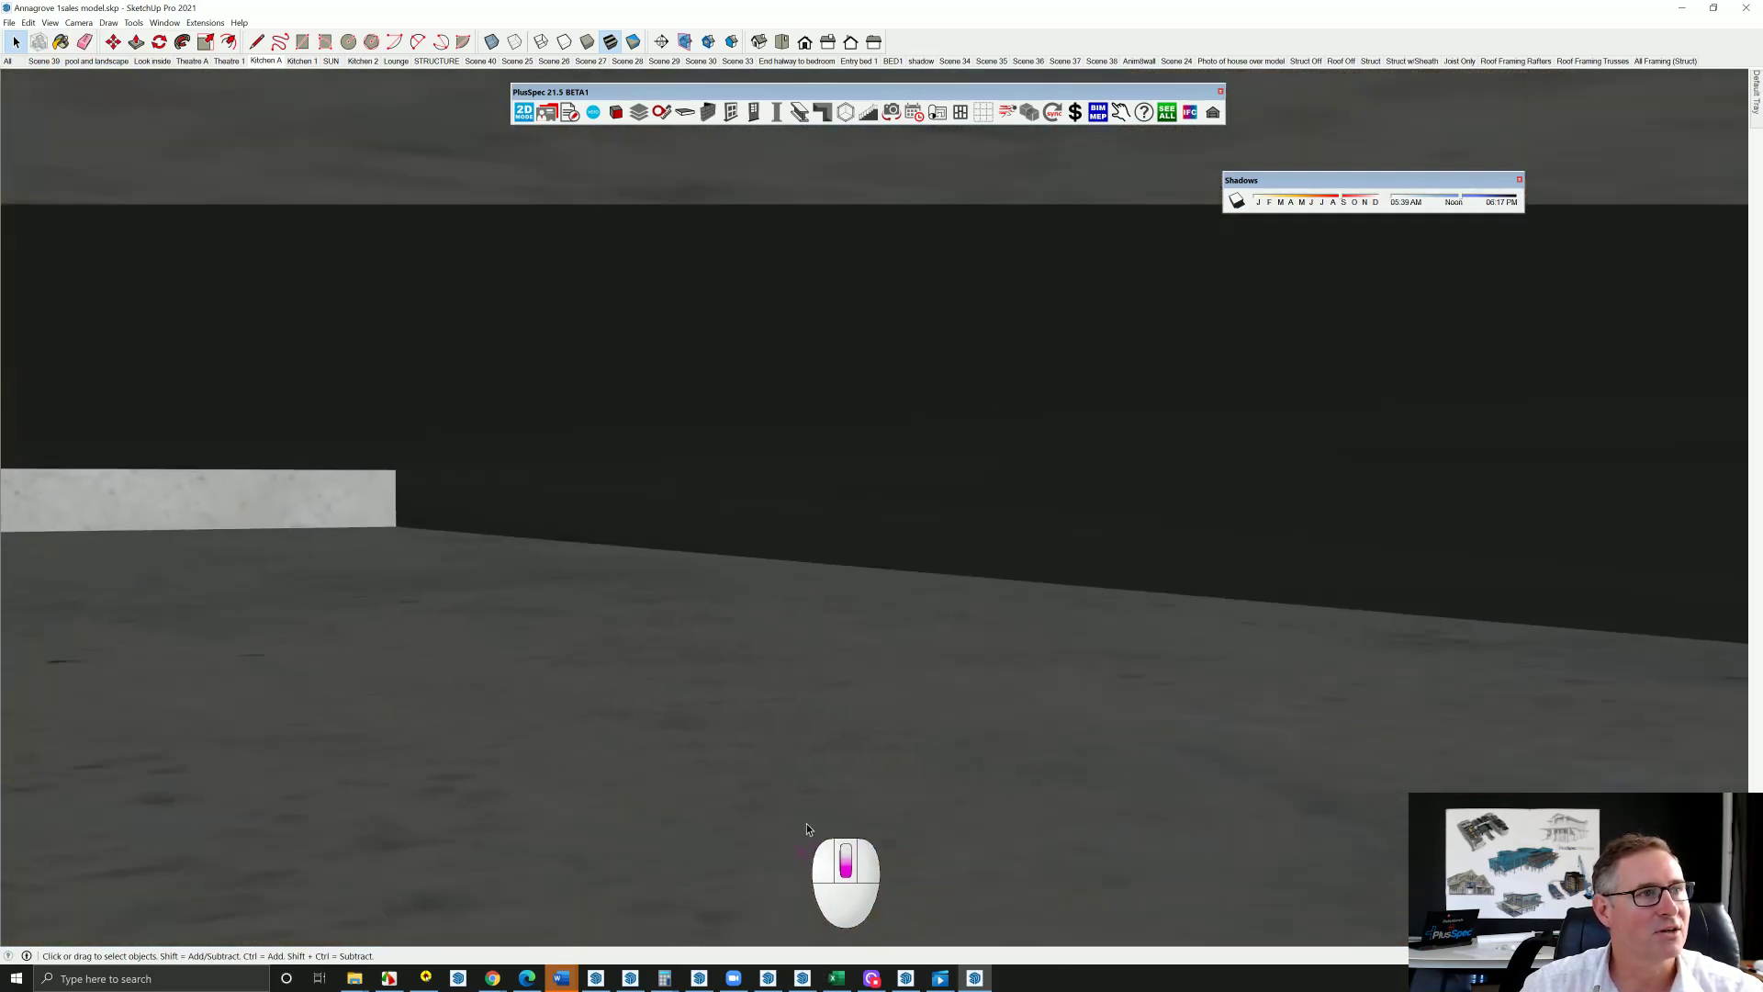
scroll(804, 817, down, 8)
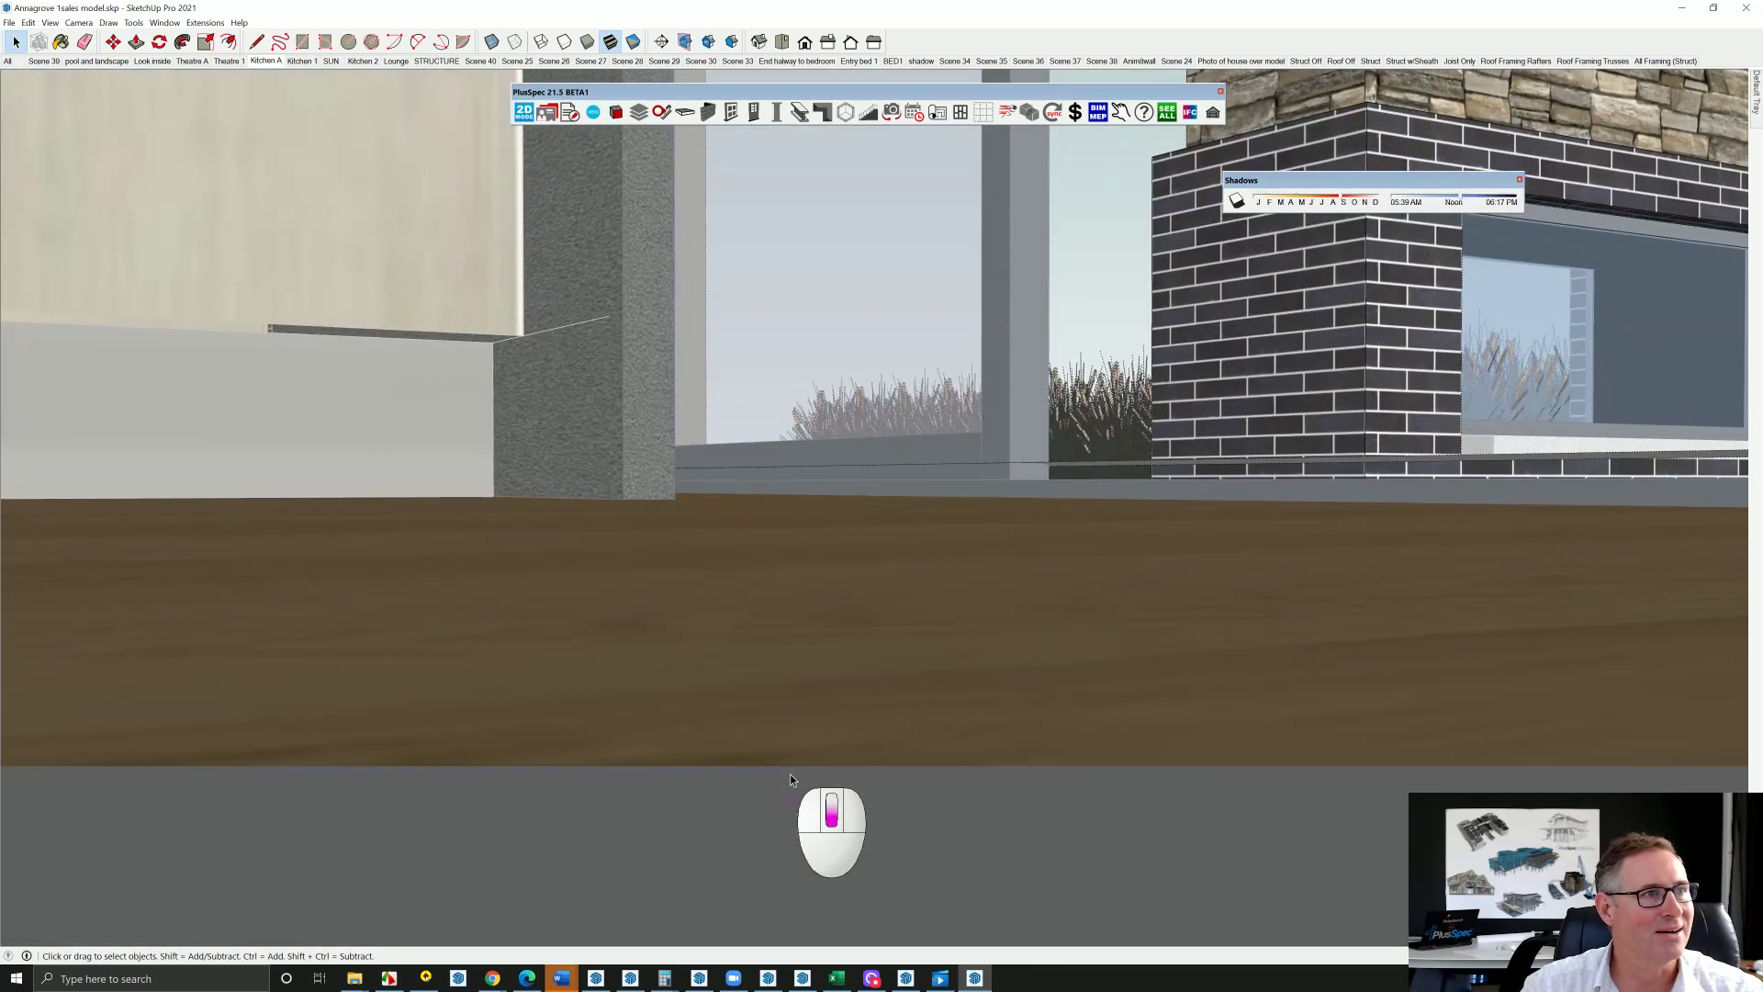
middle_drag(790, 780, 873, 595)
scroll(873, 595, up, 5)
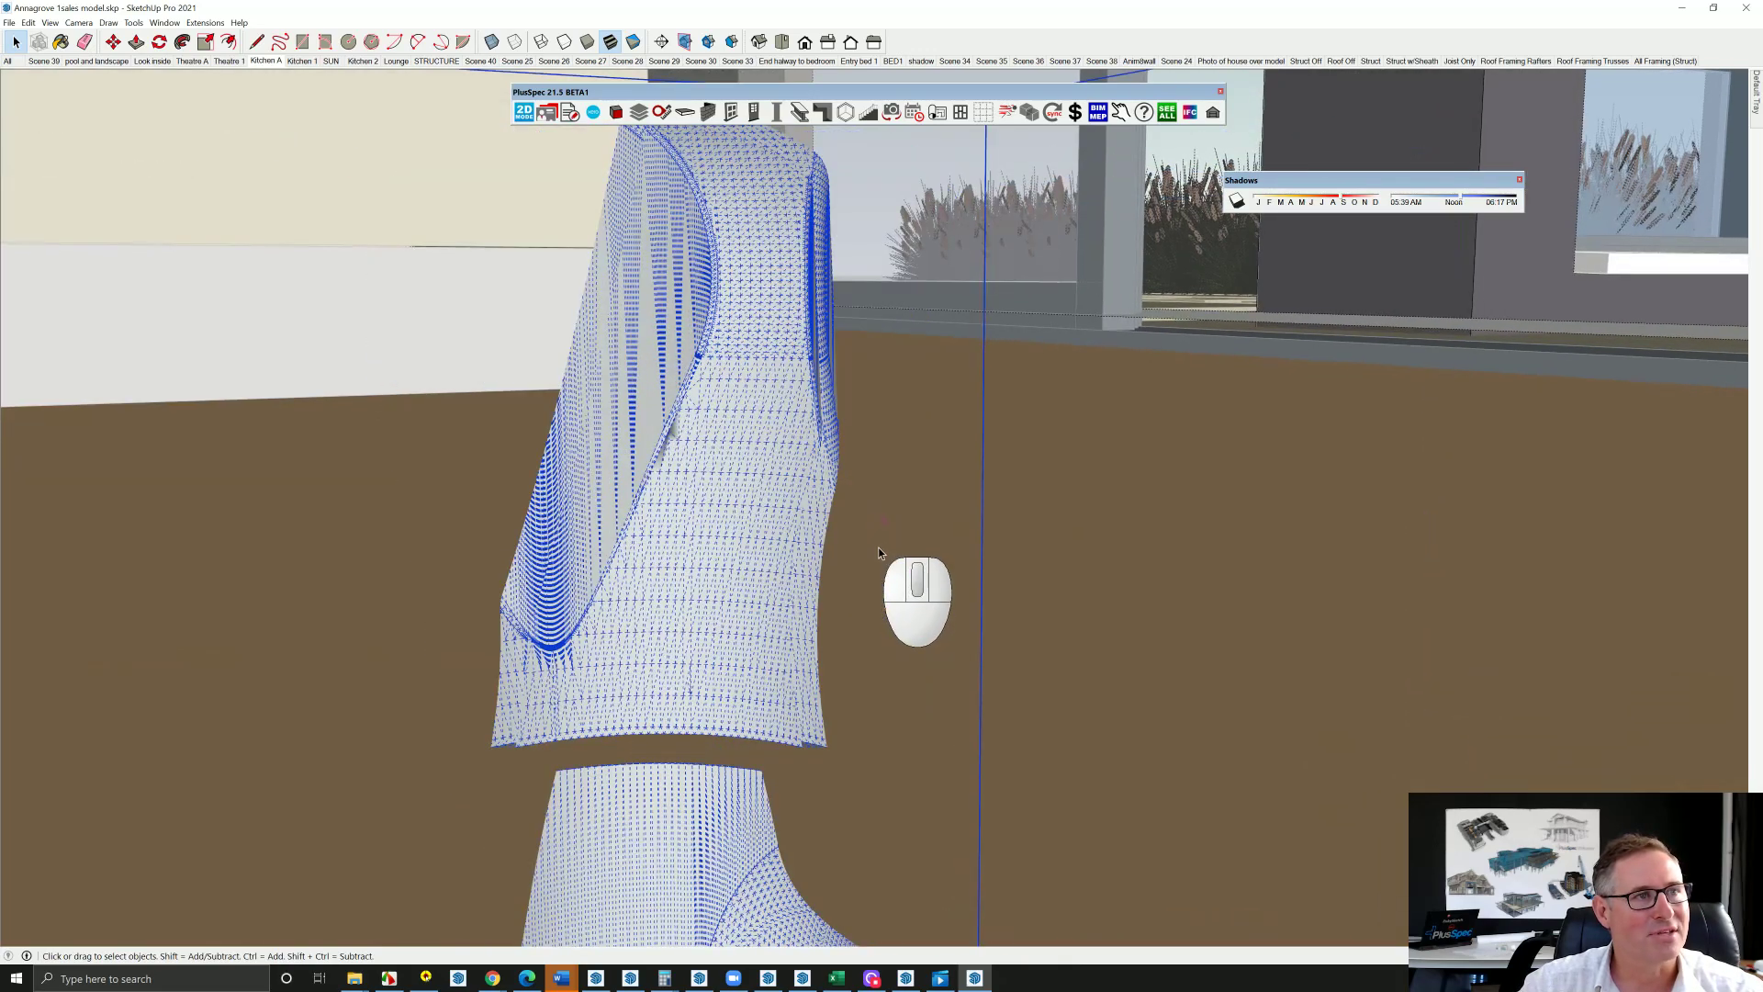
scroll(878, 551, down, 8)
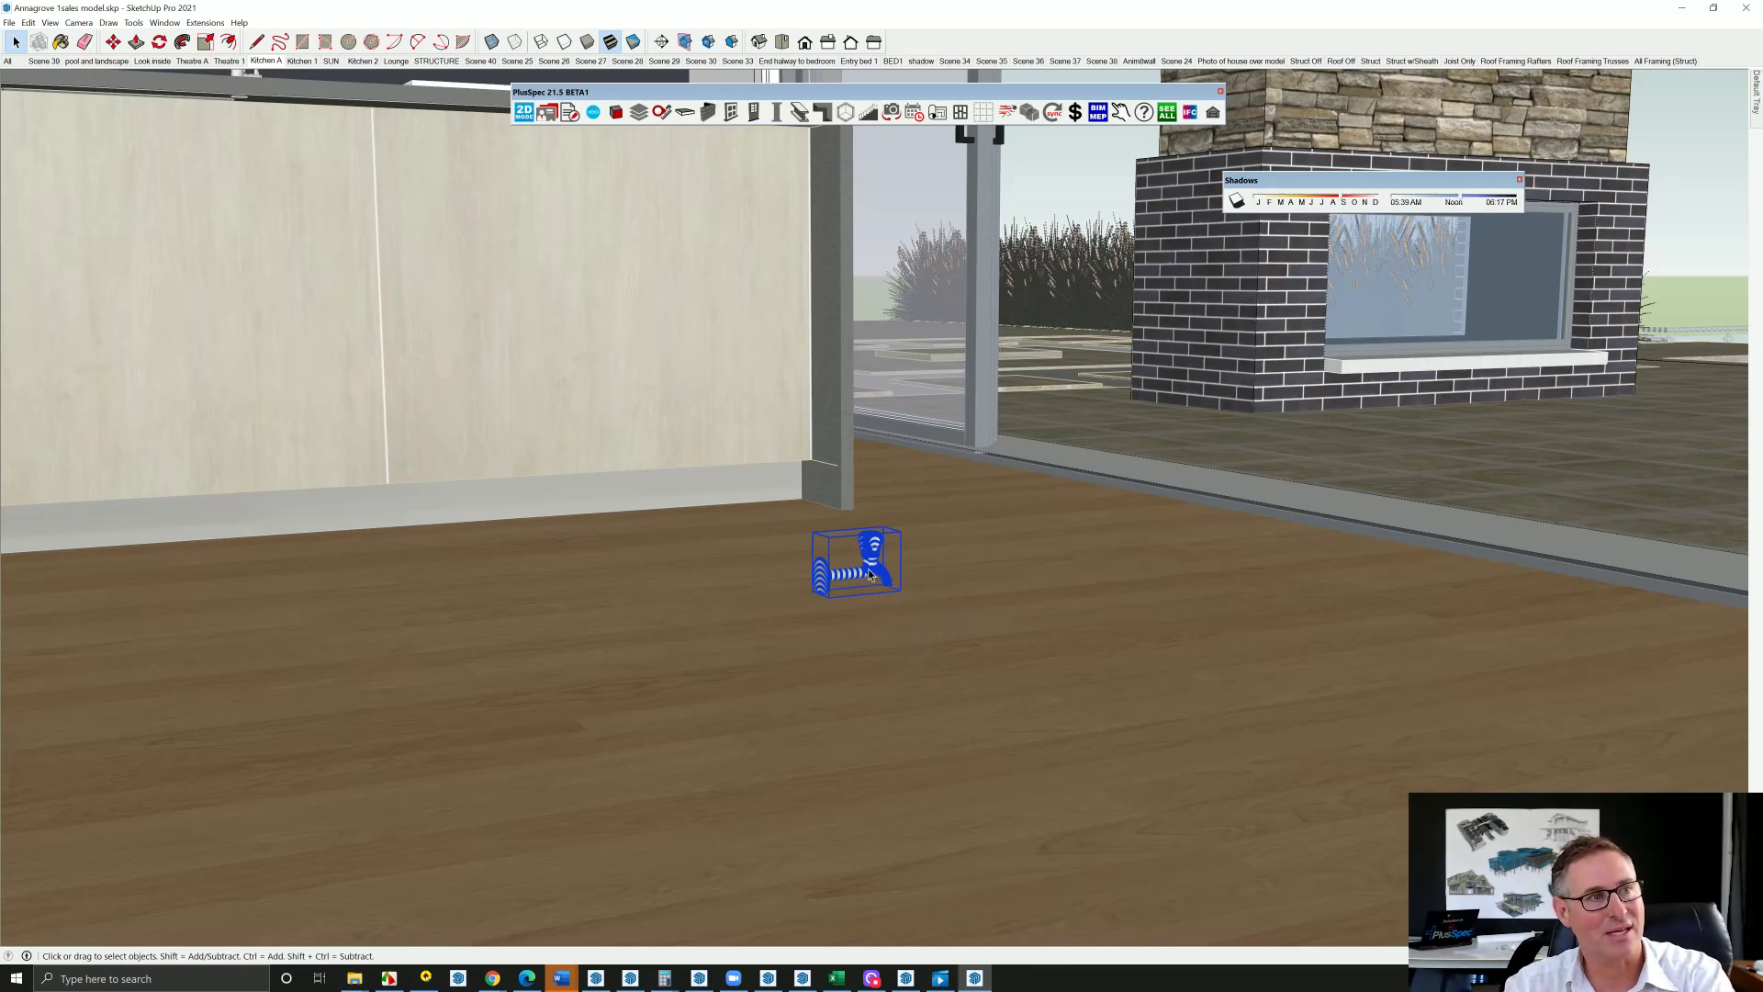
Delete the blue mesh object and save the model as 'test Annagrove 1sales model.skp'
key(Delete)
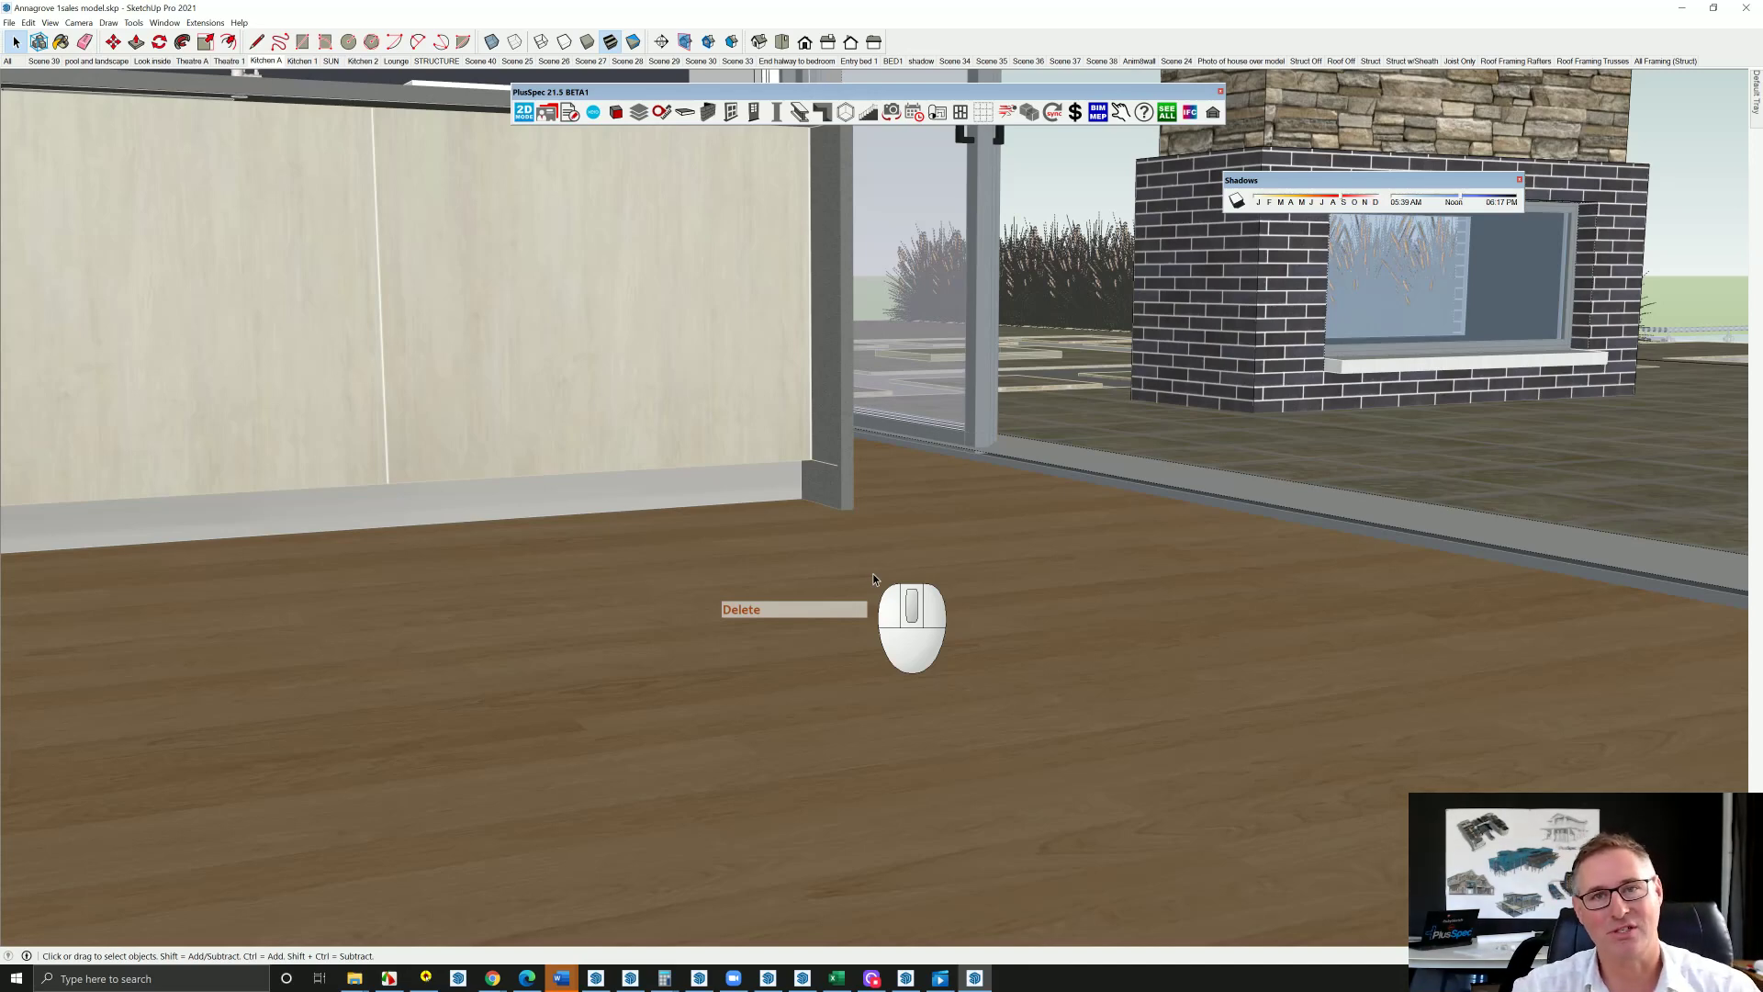
click(8, 23)
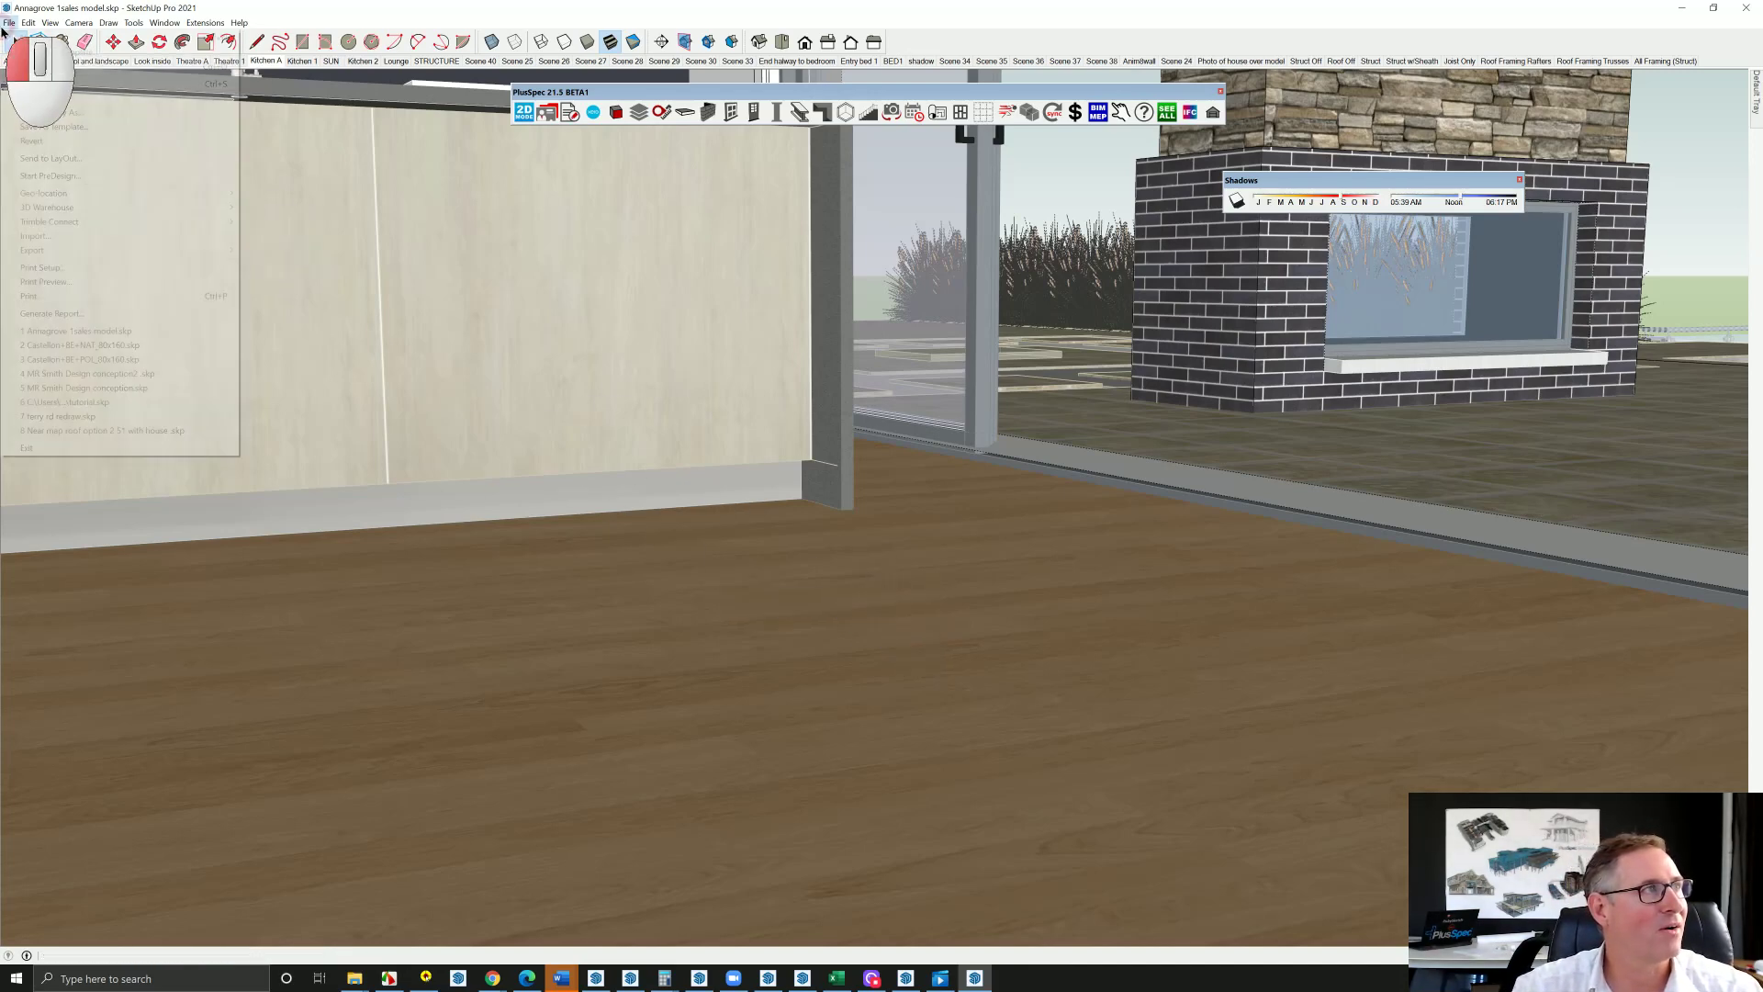
click(129, 97)
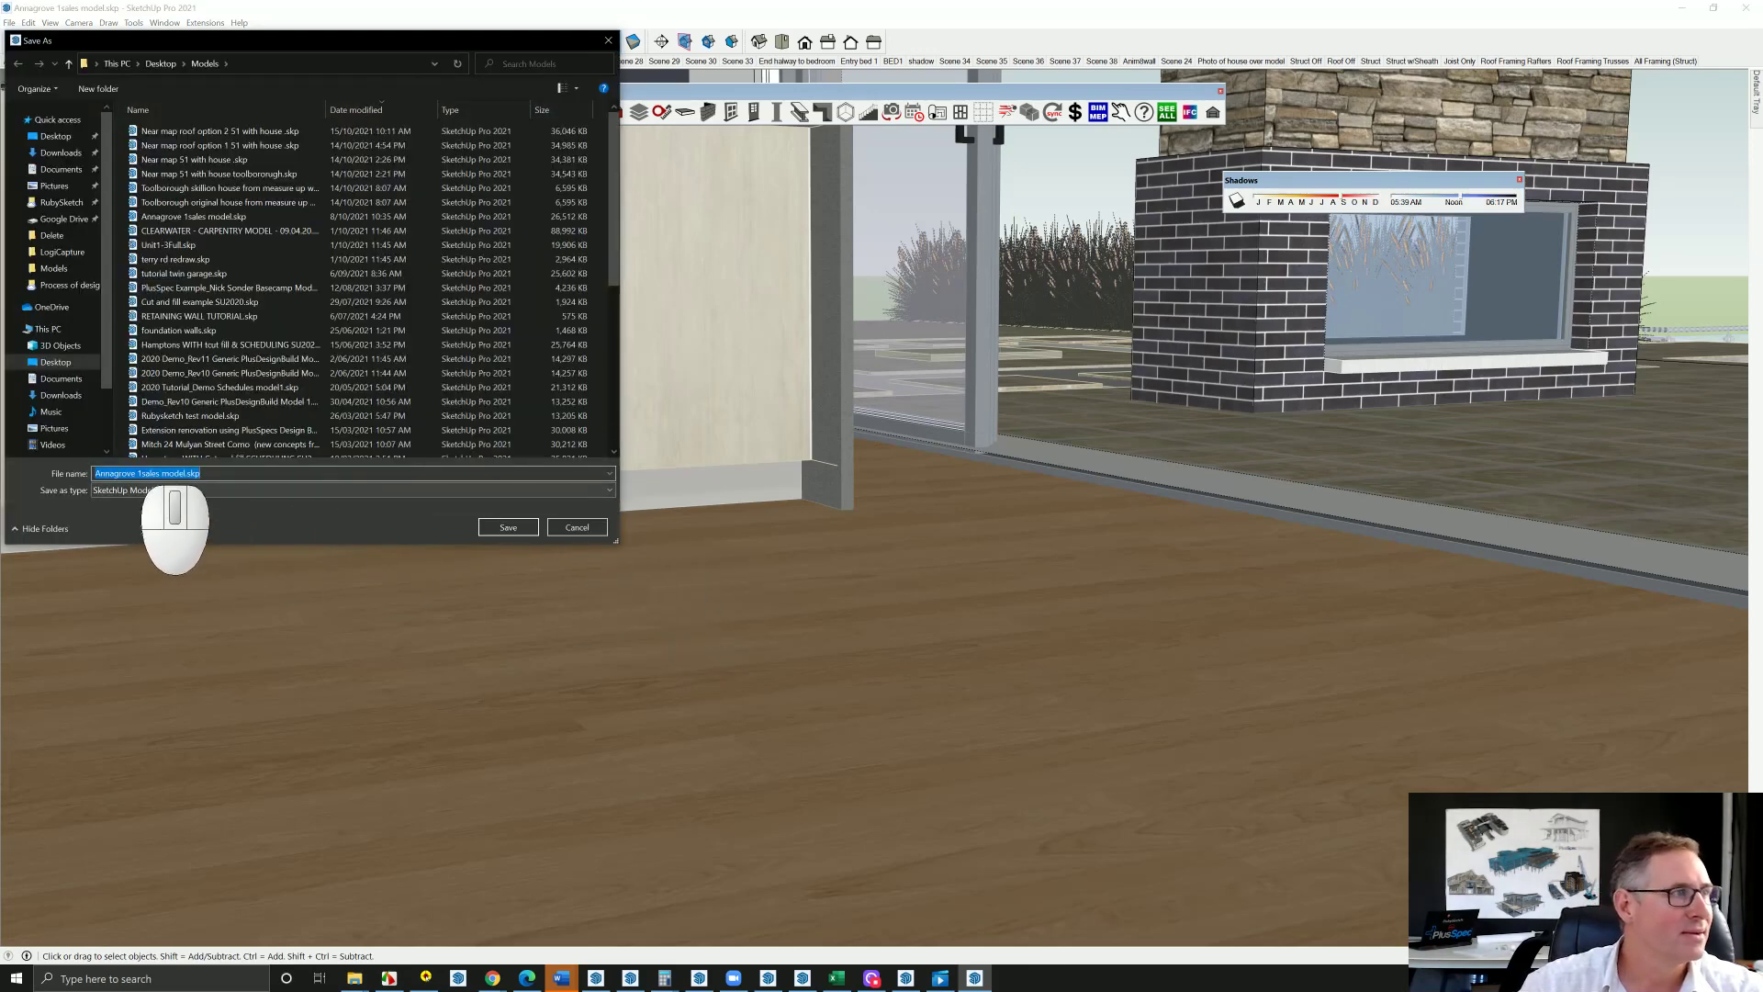
click(144, 474)
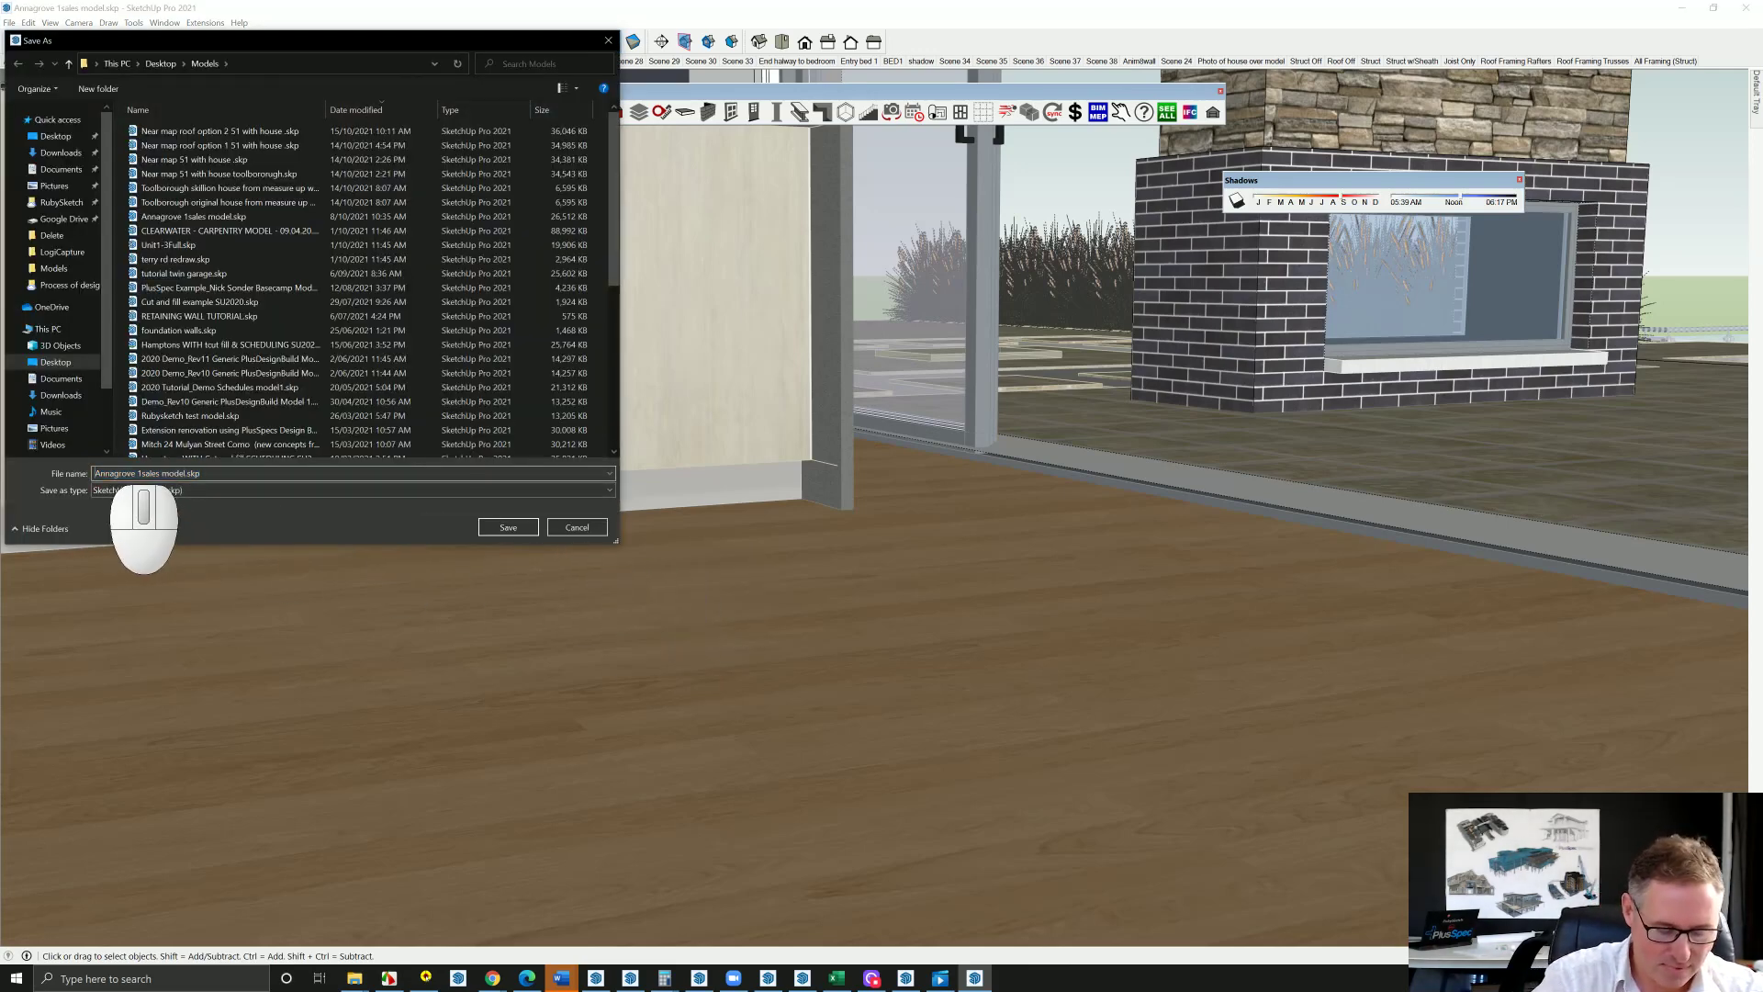
text(test)
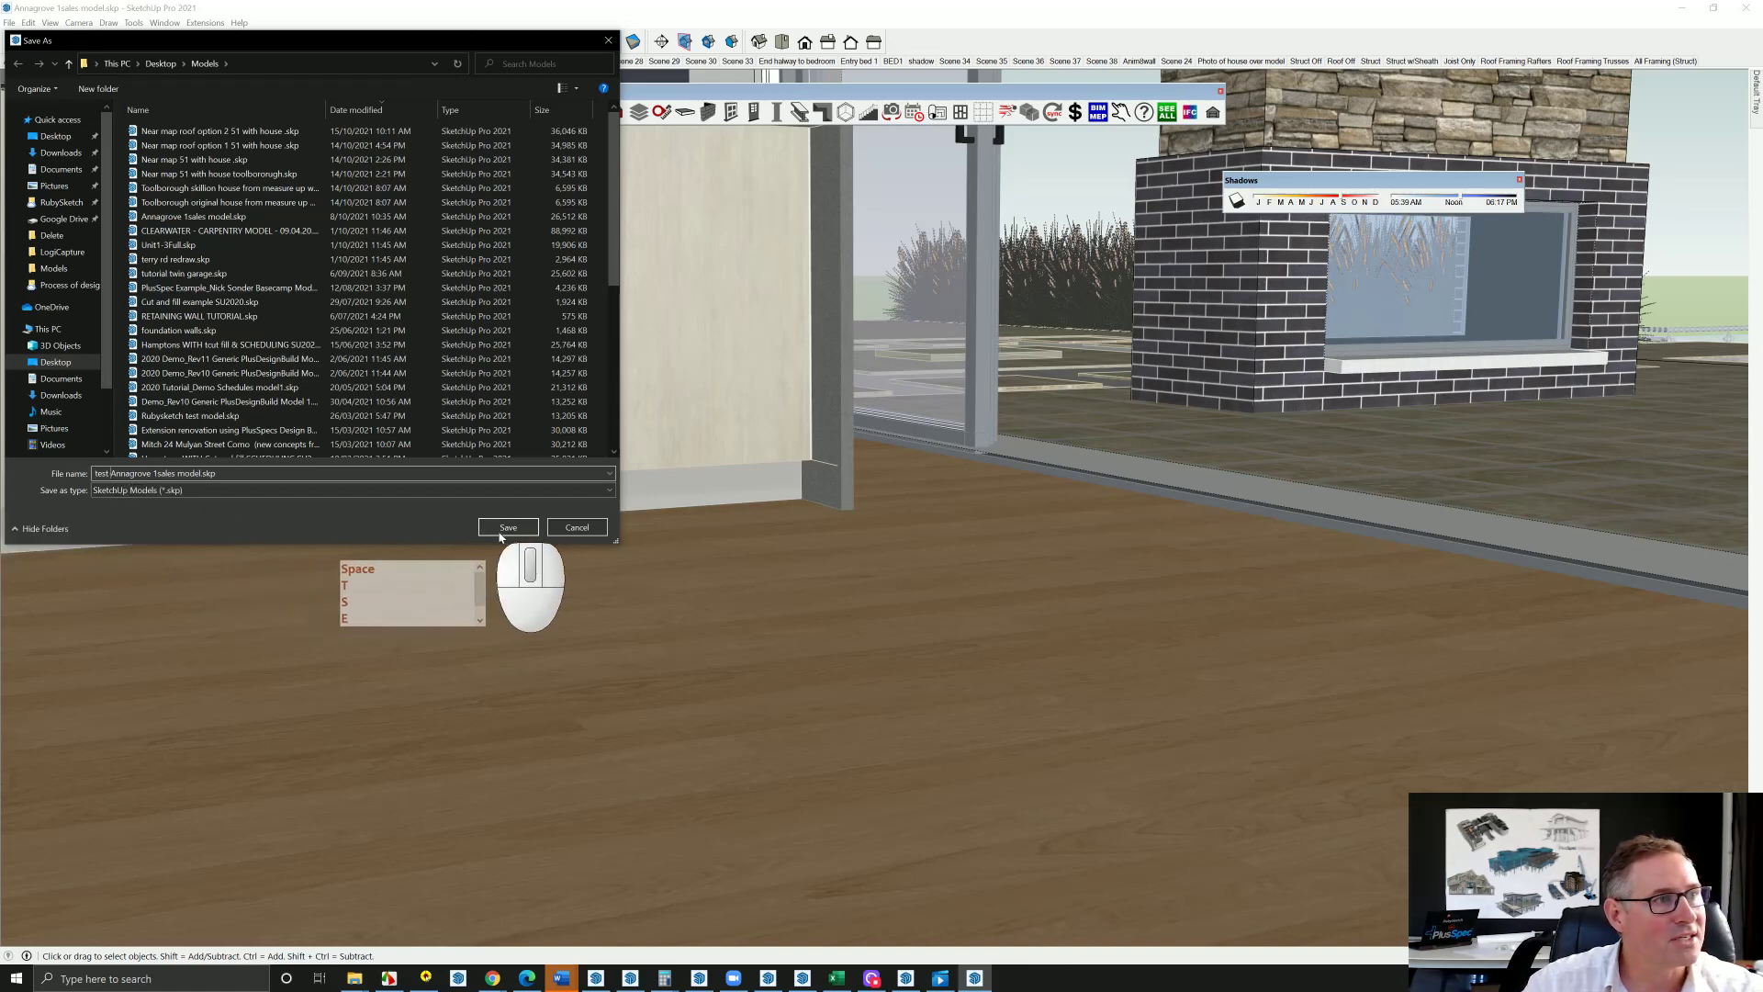
click(508, 527)
key(space)
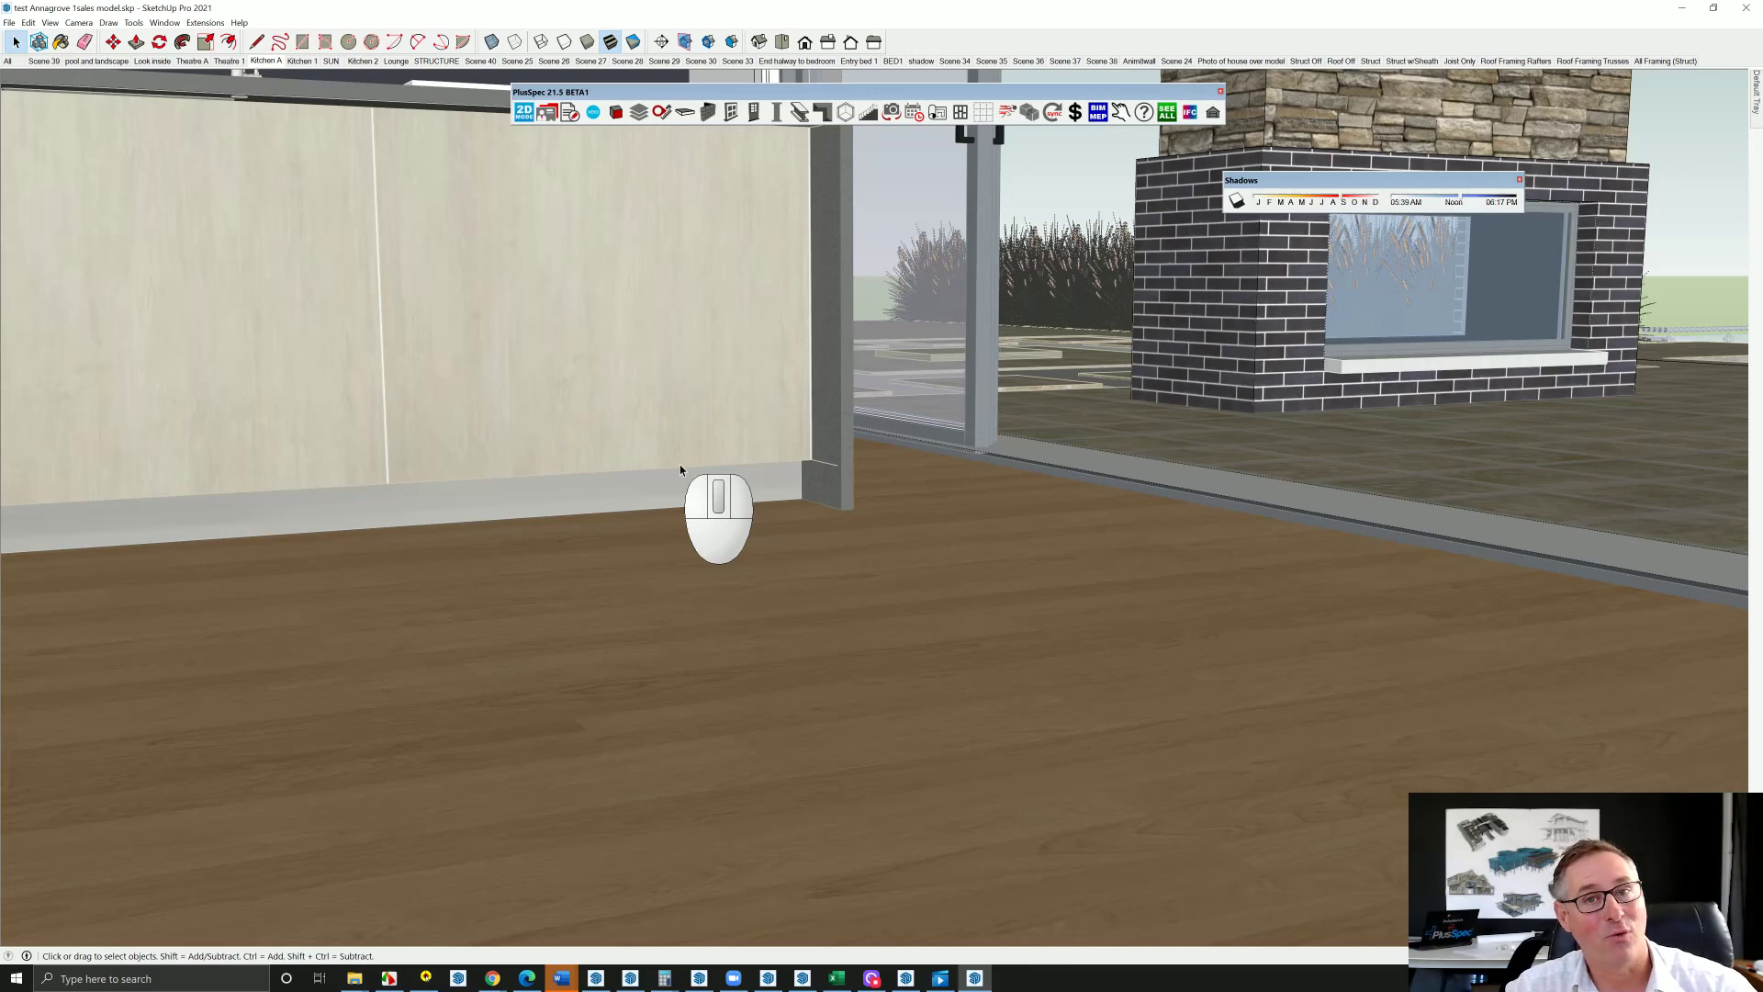
click(9, 23)
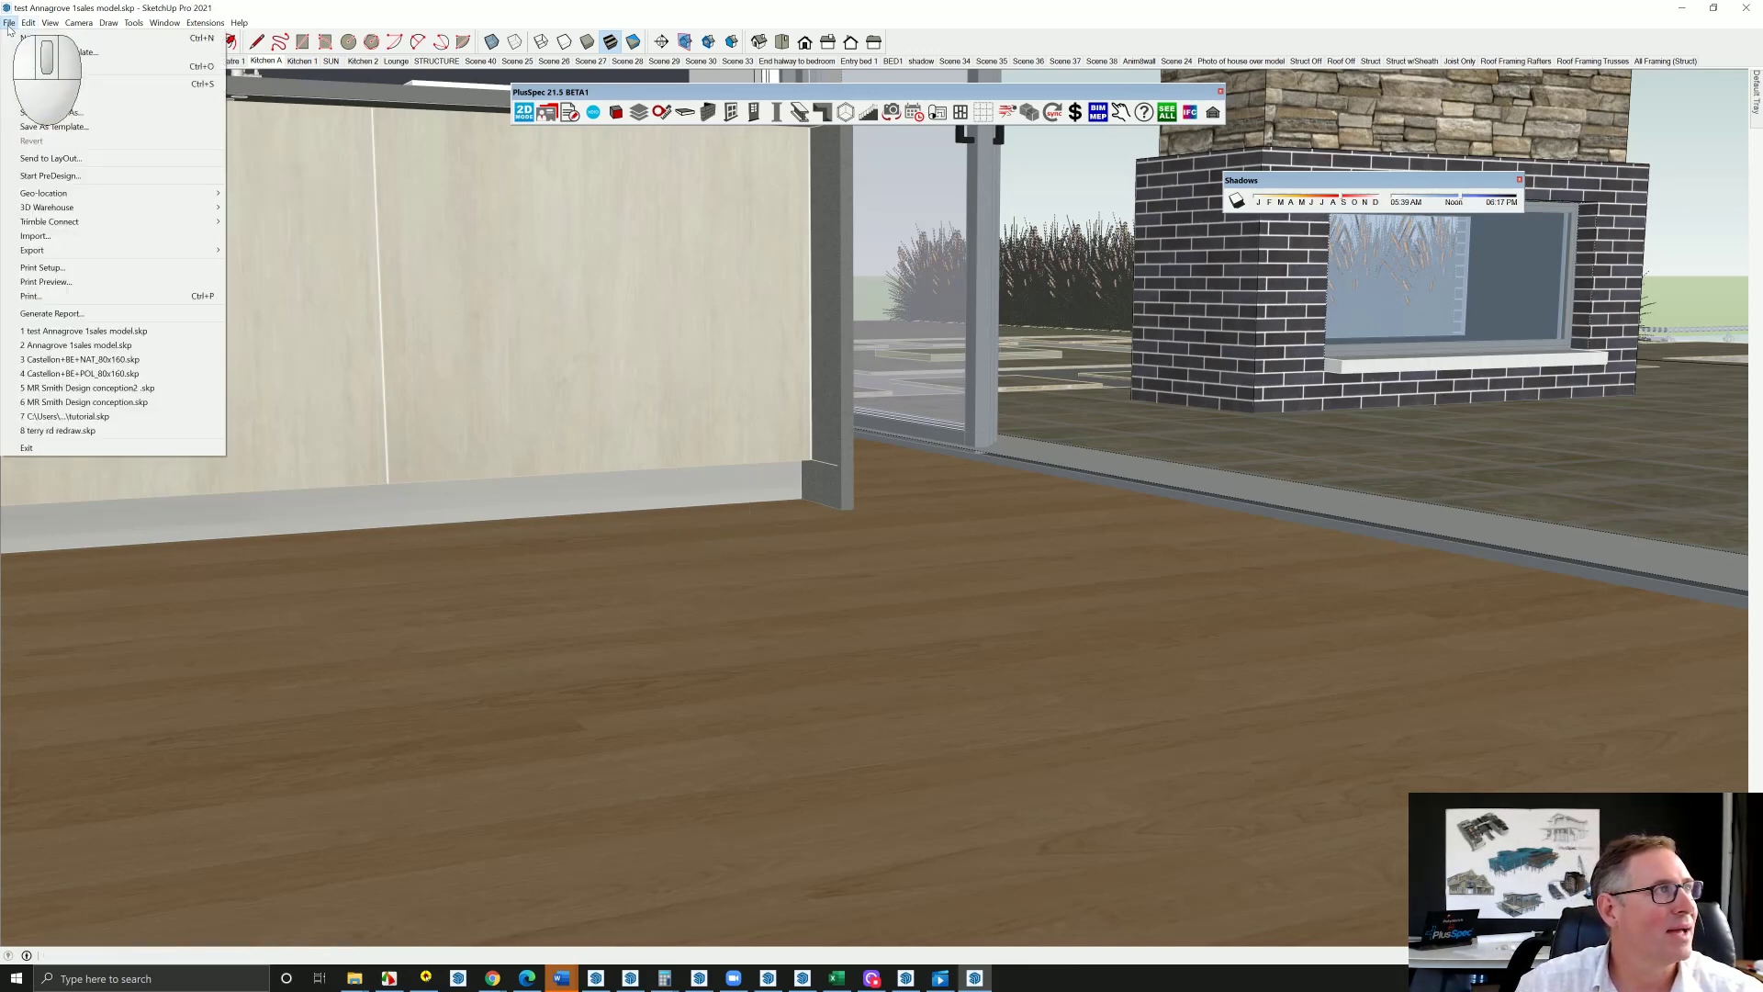
click(38, 98)
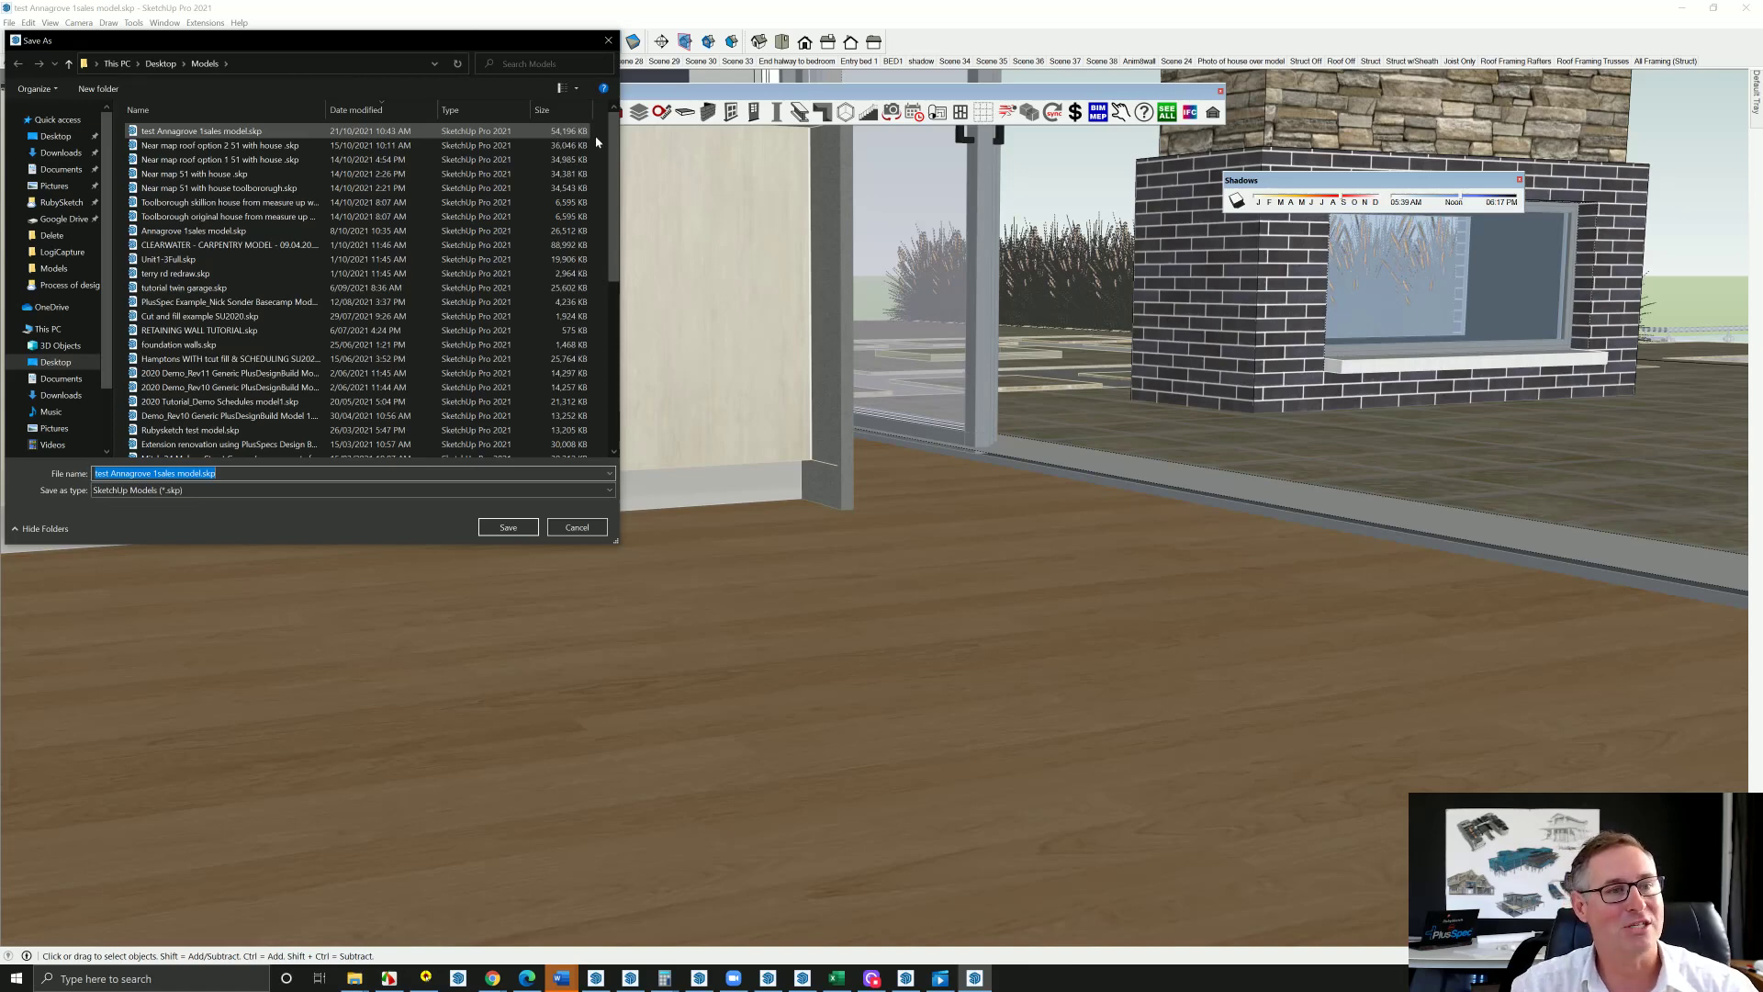
click(585, 528)
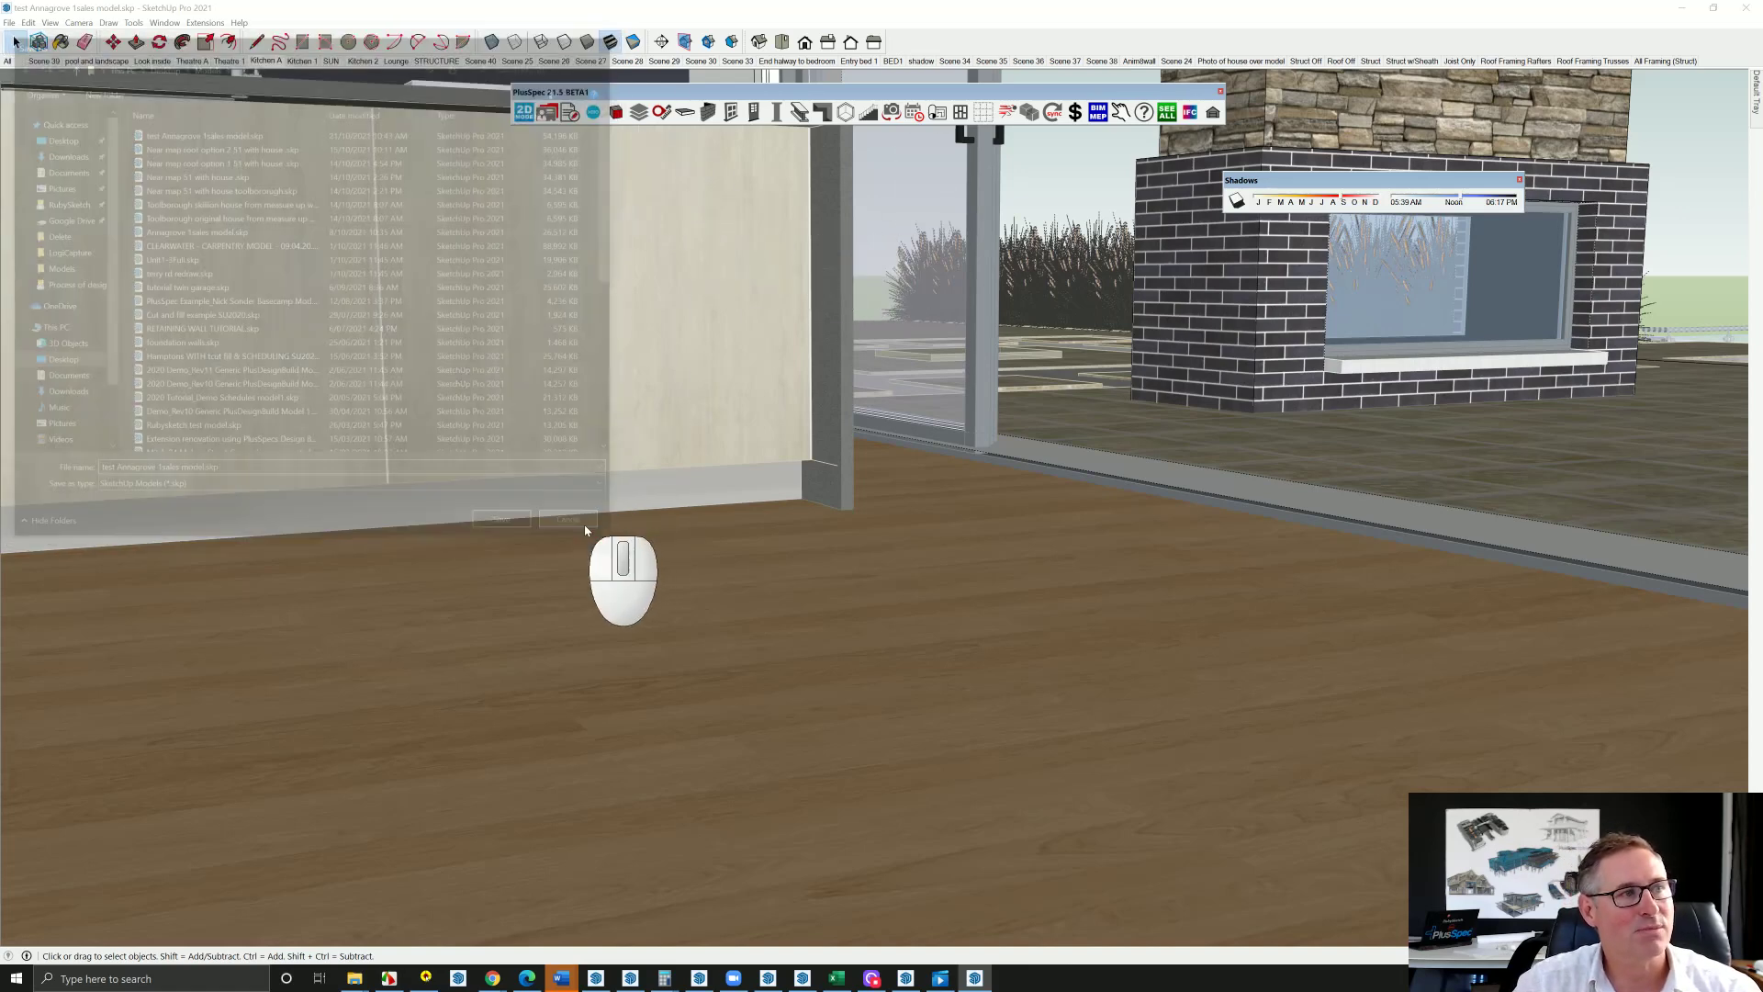
middle_drag(585, 528, 847, 713)
scroll(847, 714, up, 3)
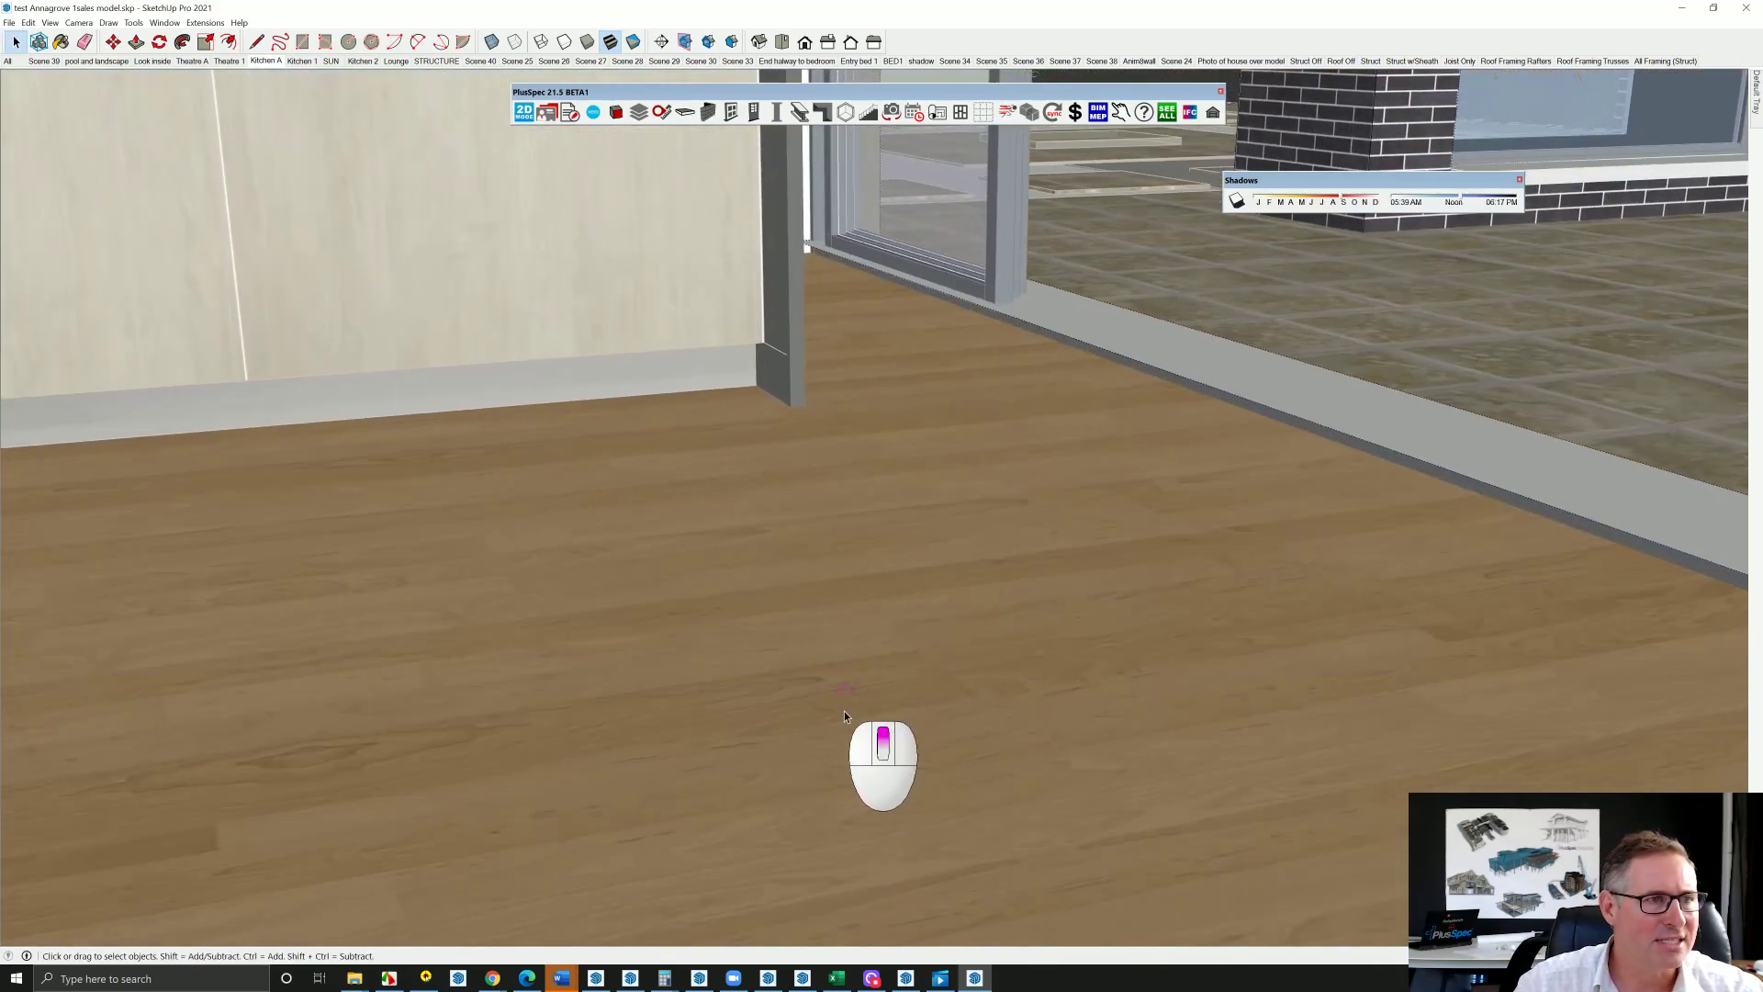
scroll(845, 716, up, 10)
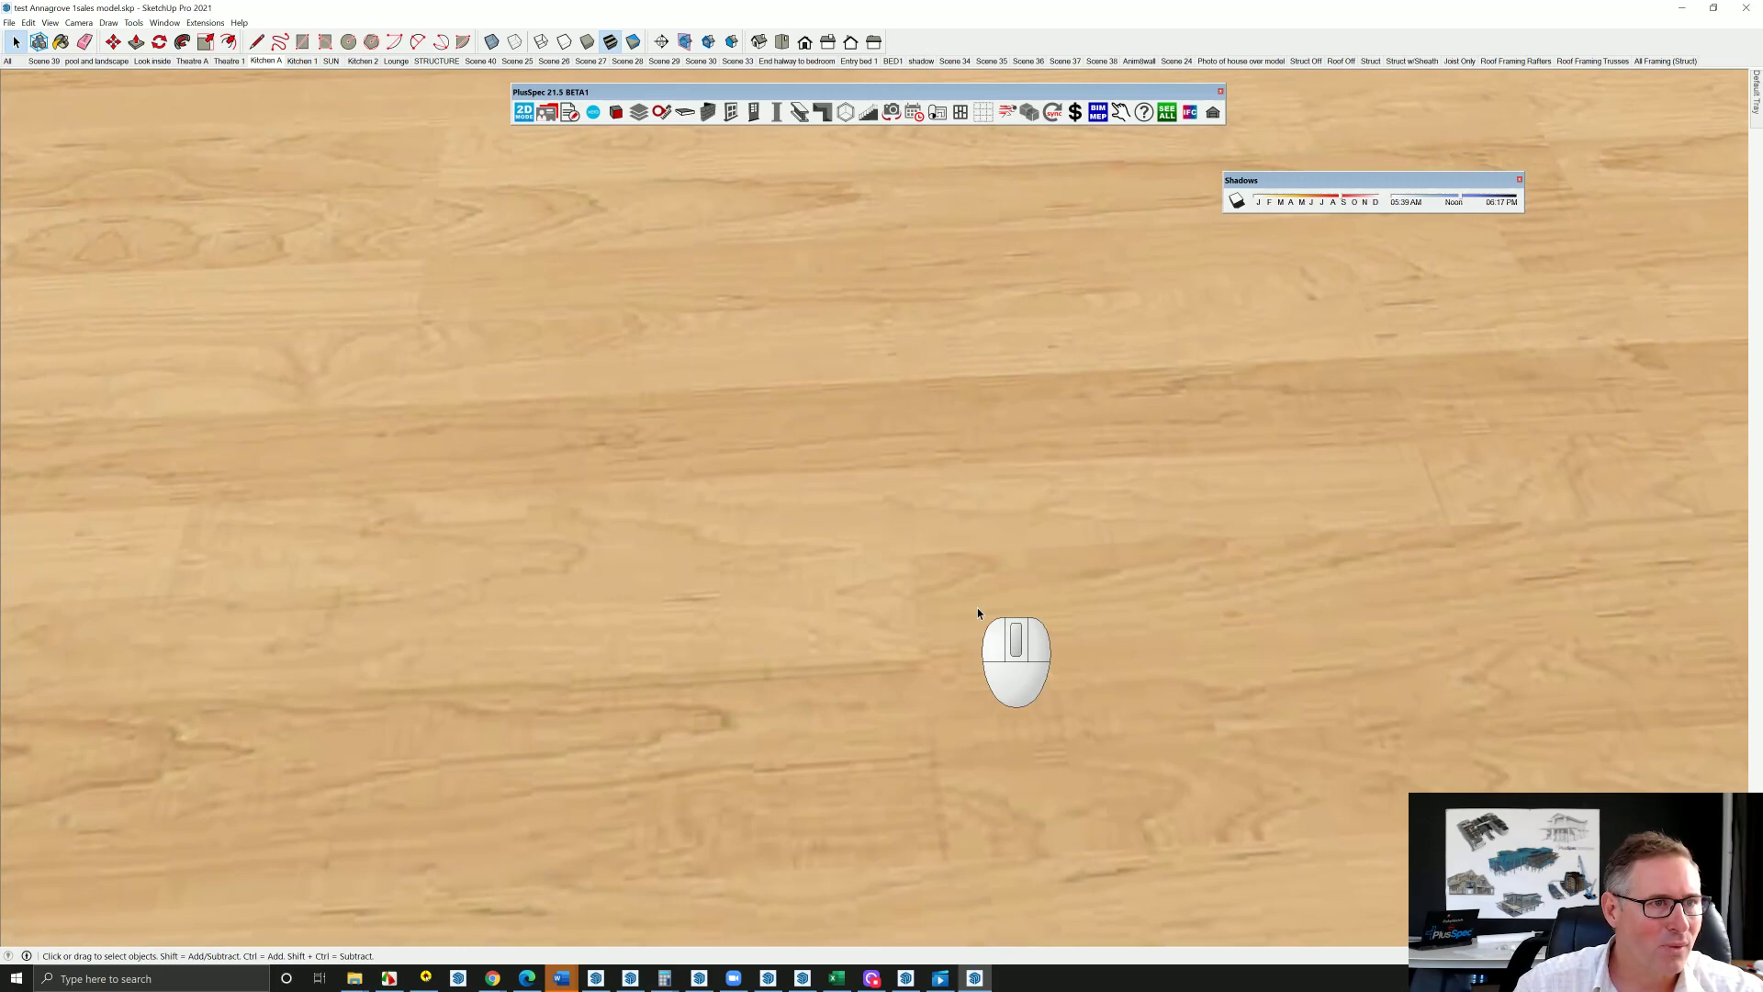
scroll(977, 614, up, 5)
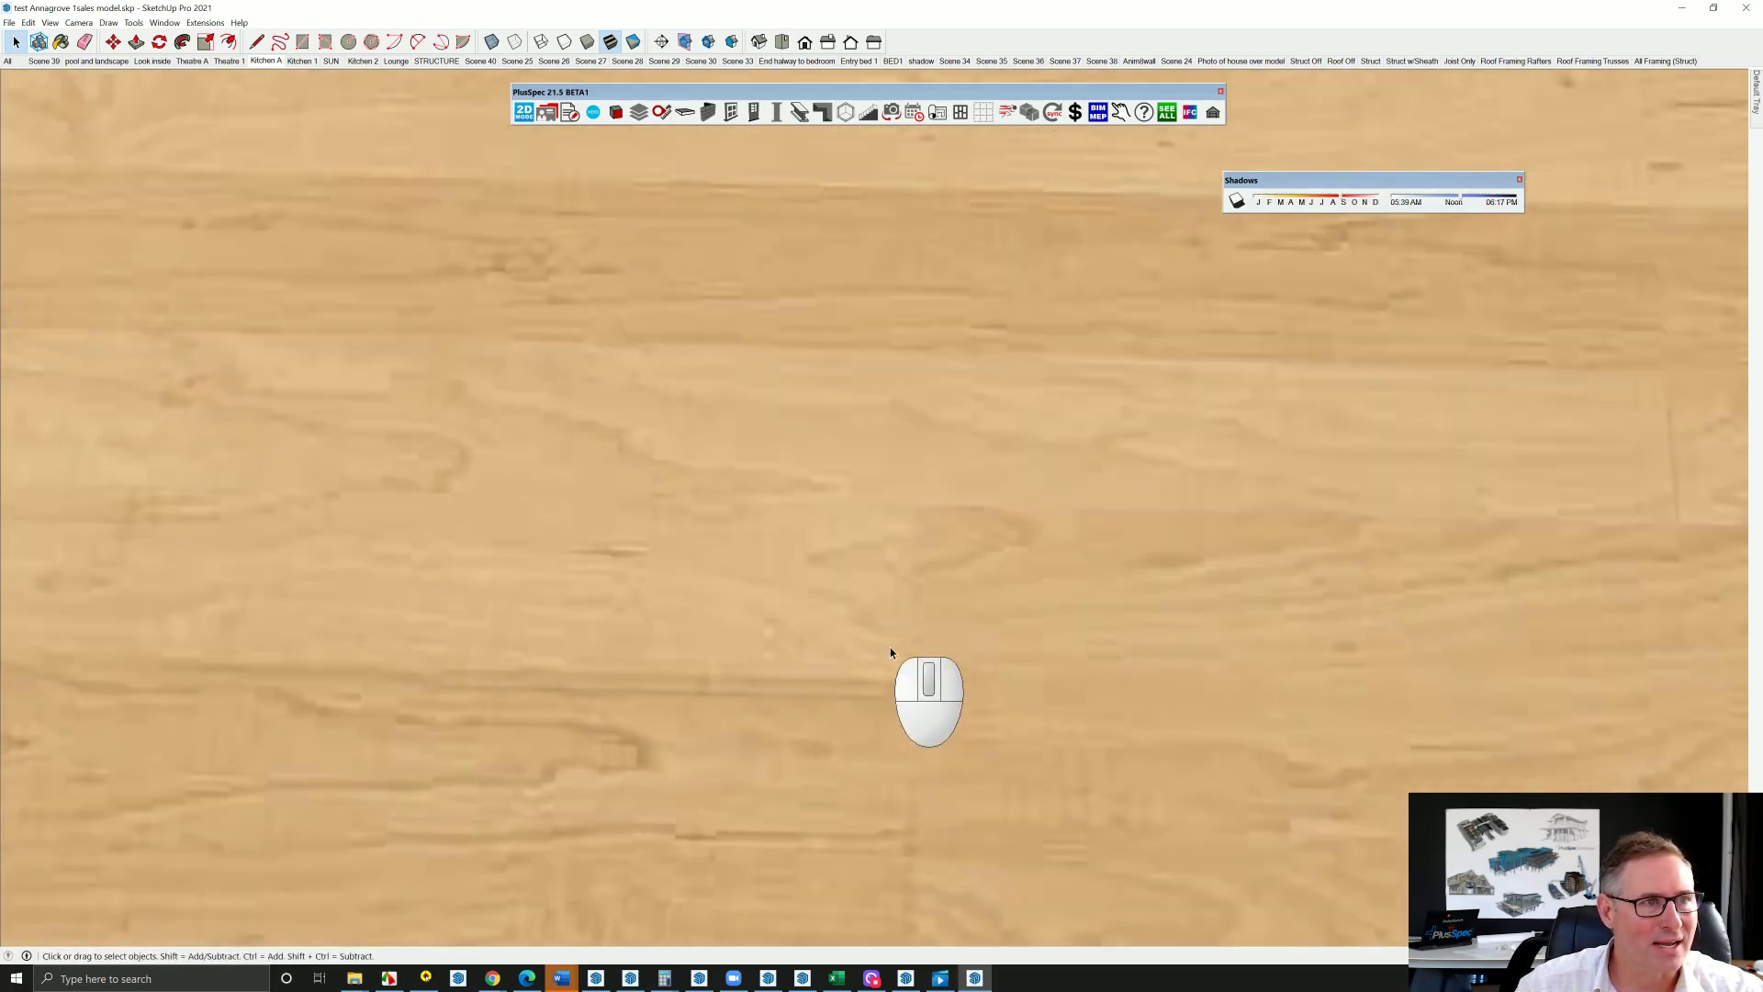
scroll(890, 649, up, 3)
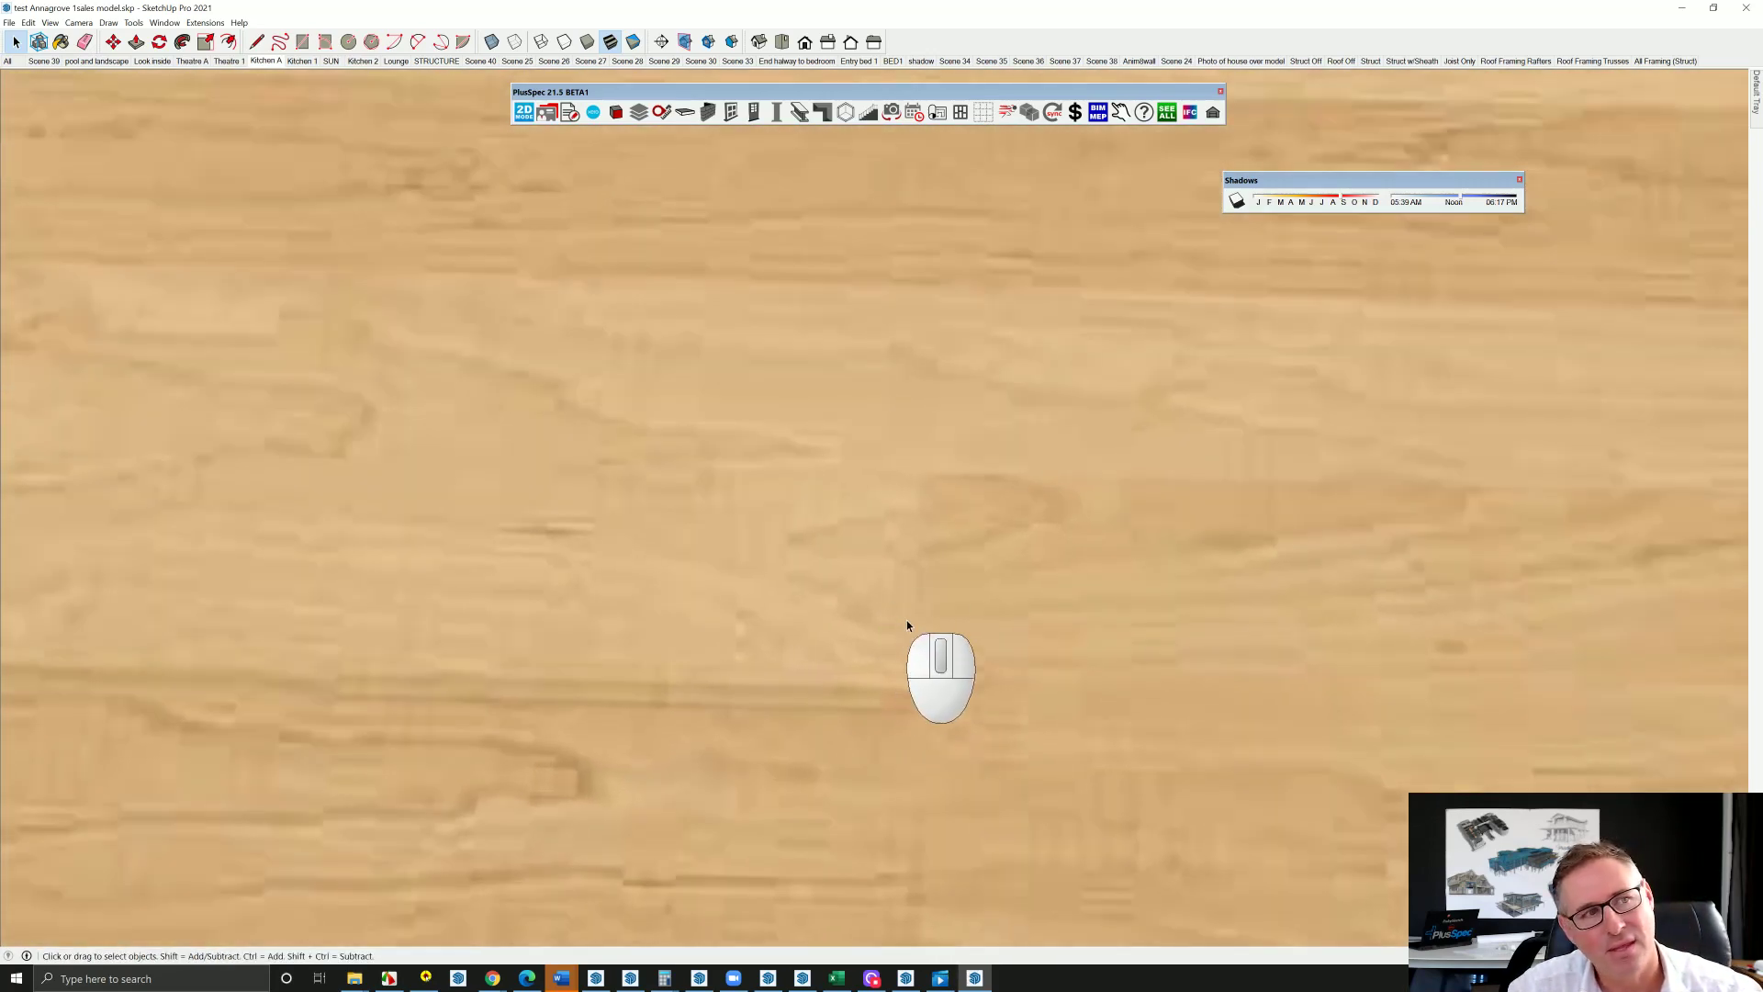
scroll(896, 606, down, 5)
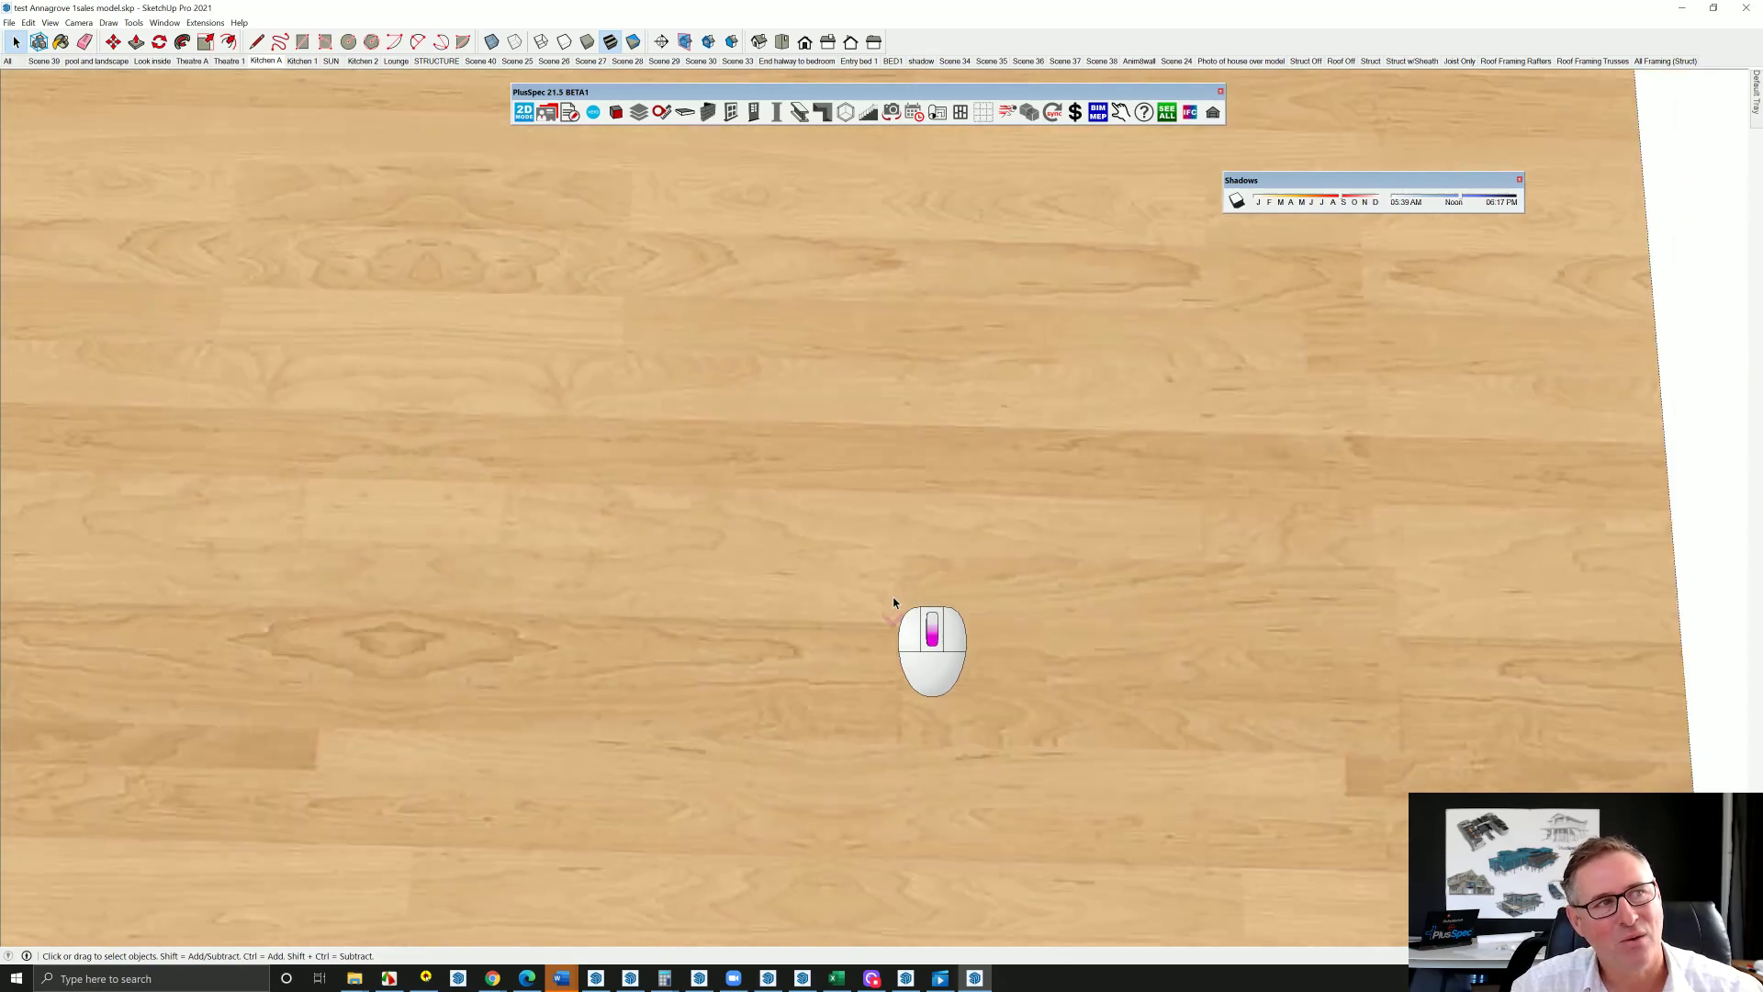
scroll(895, 604, down, 3)
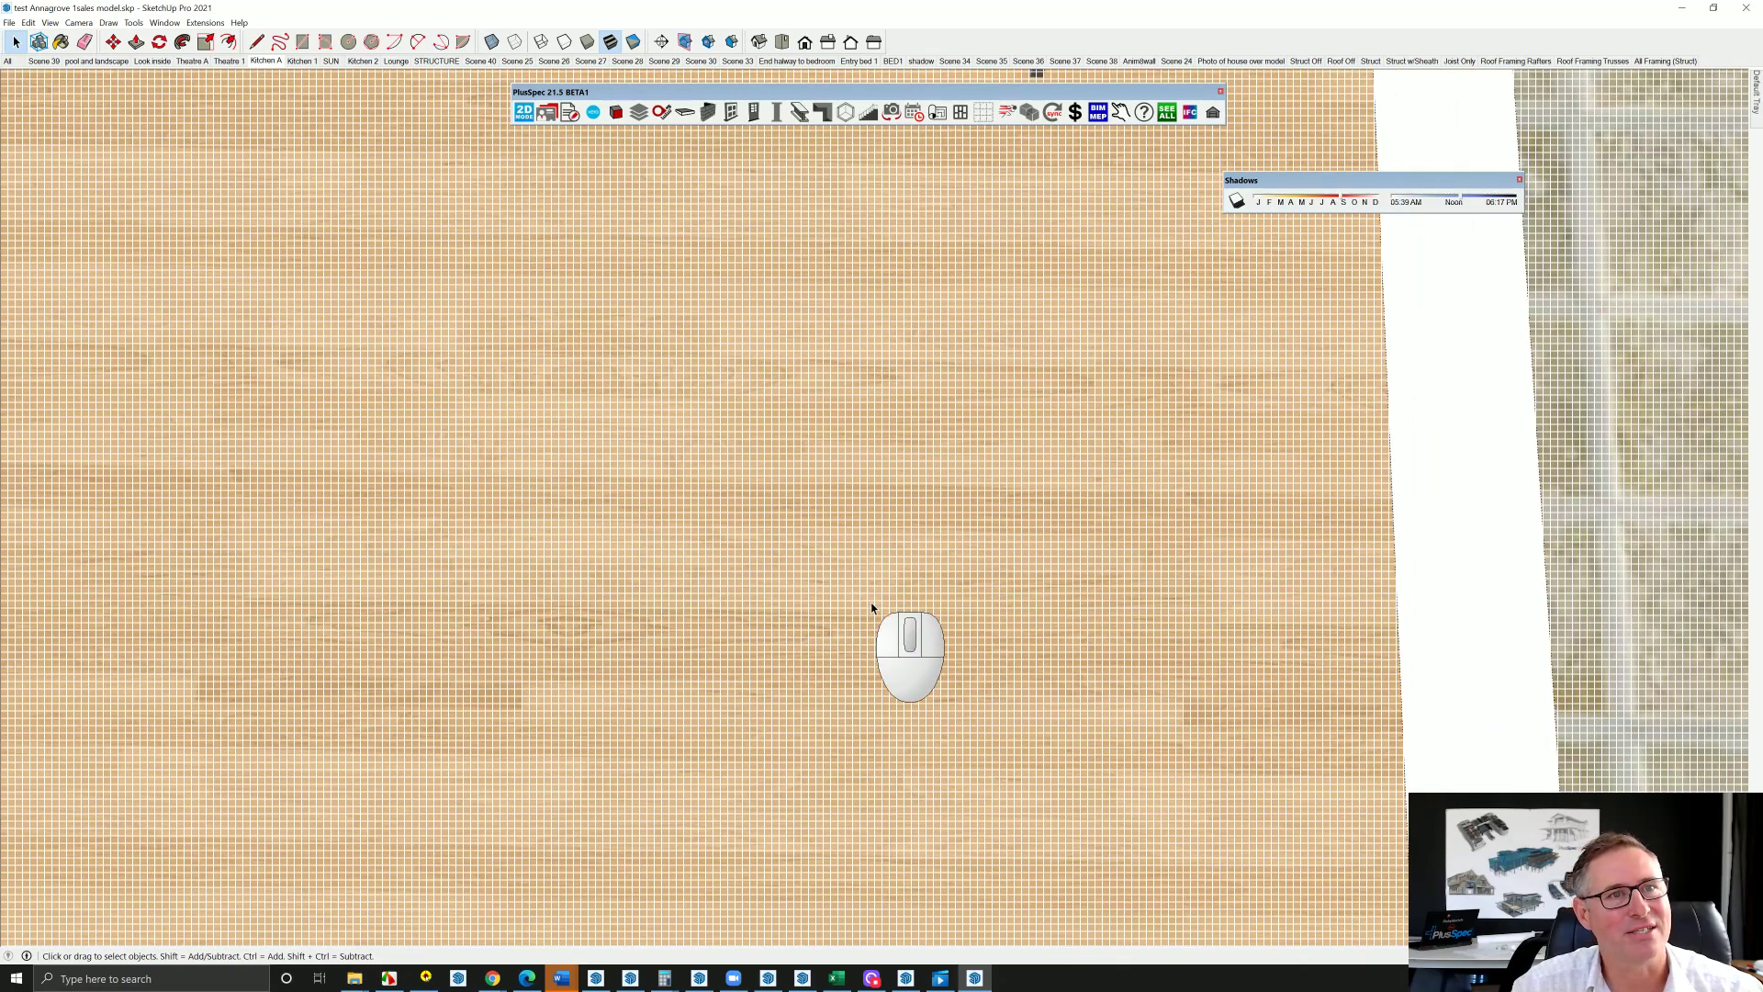
middle_drag(873, 610, 780, 519)
click(266, 60)
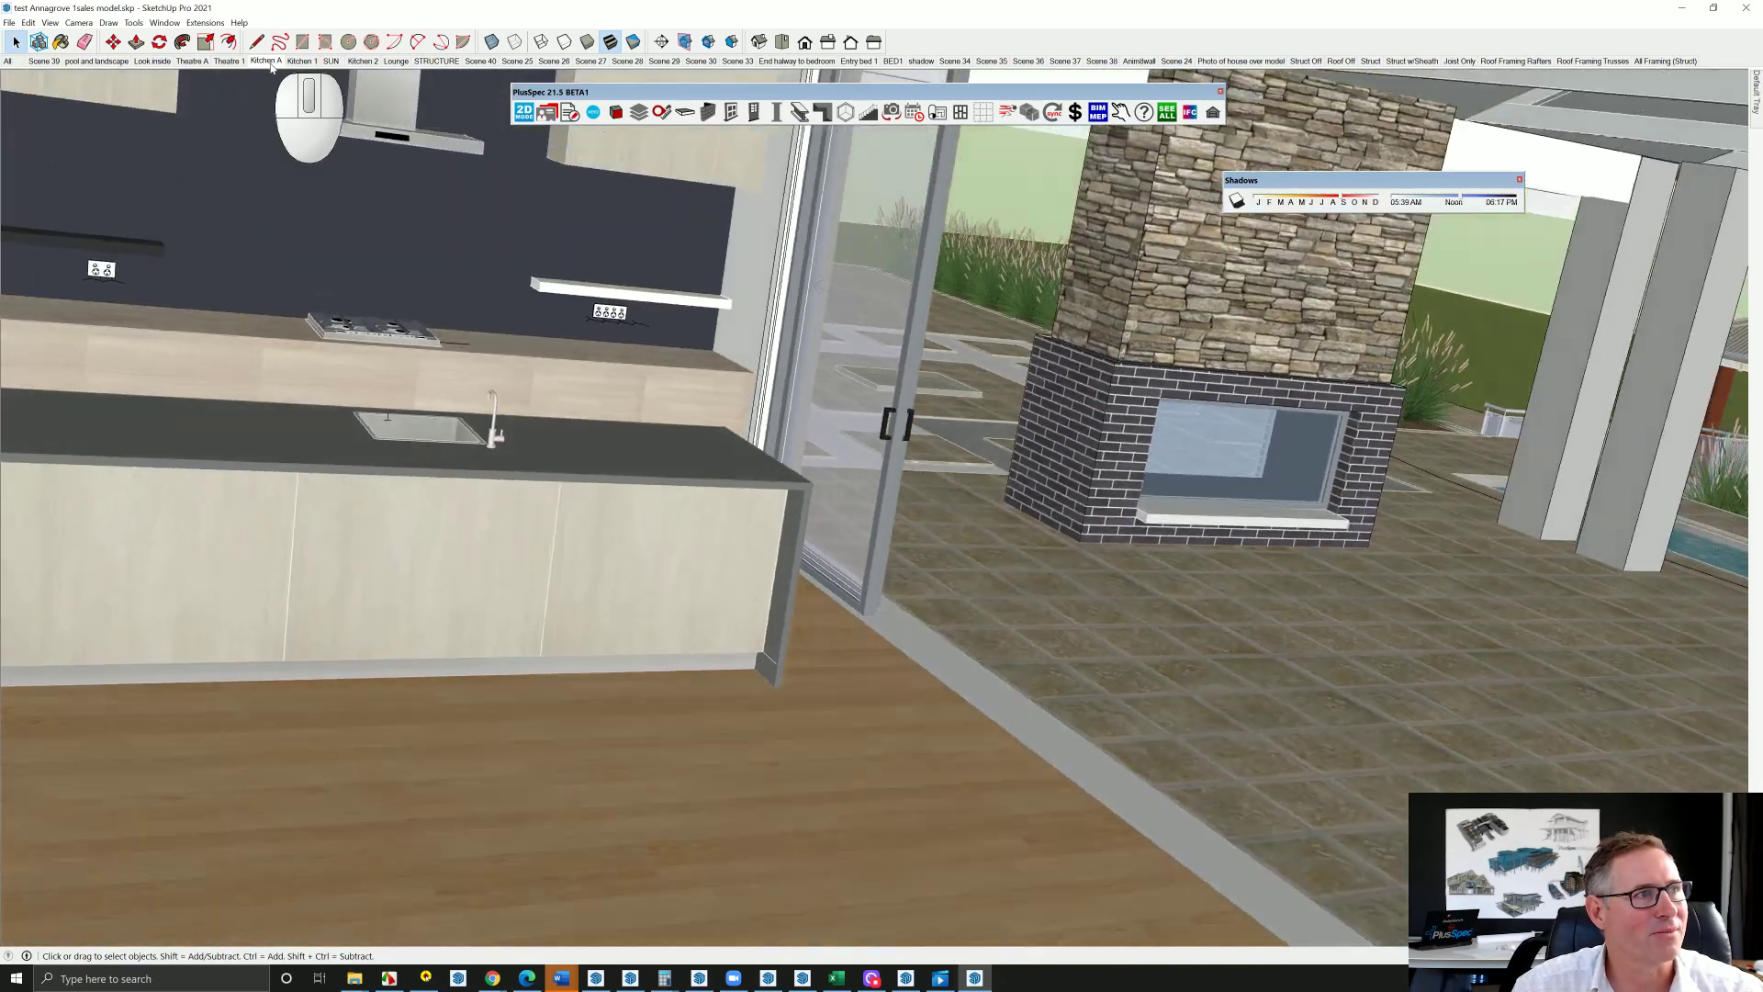
scroll(1084, 474, up, 8)
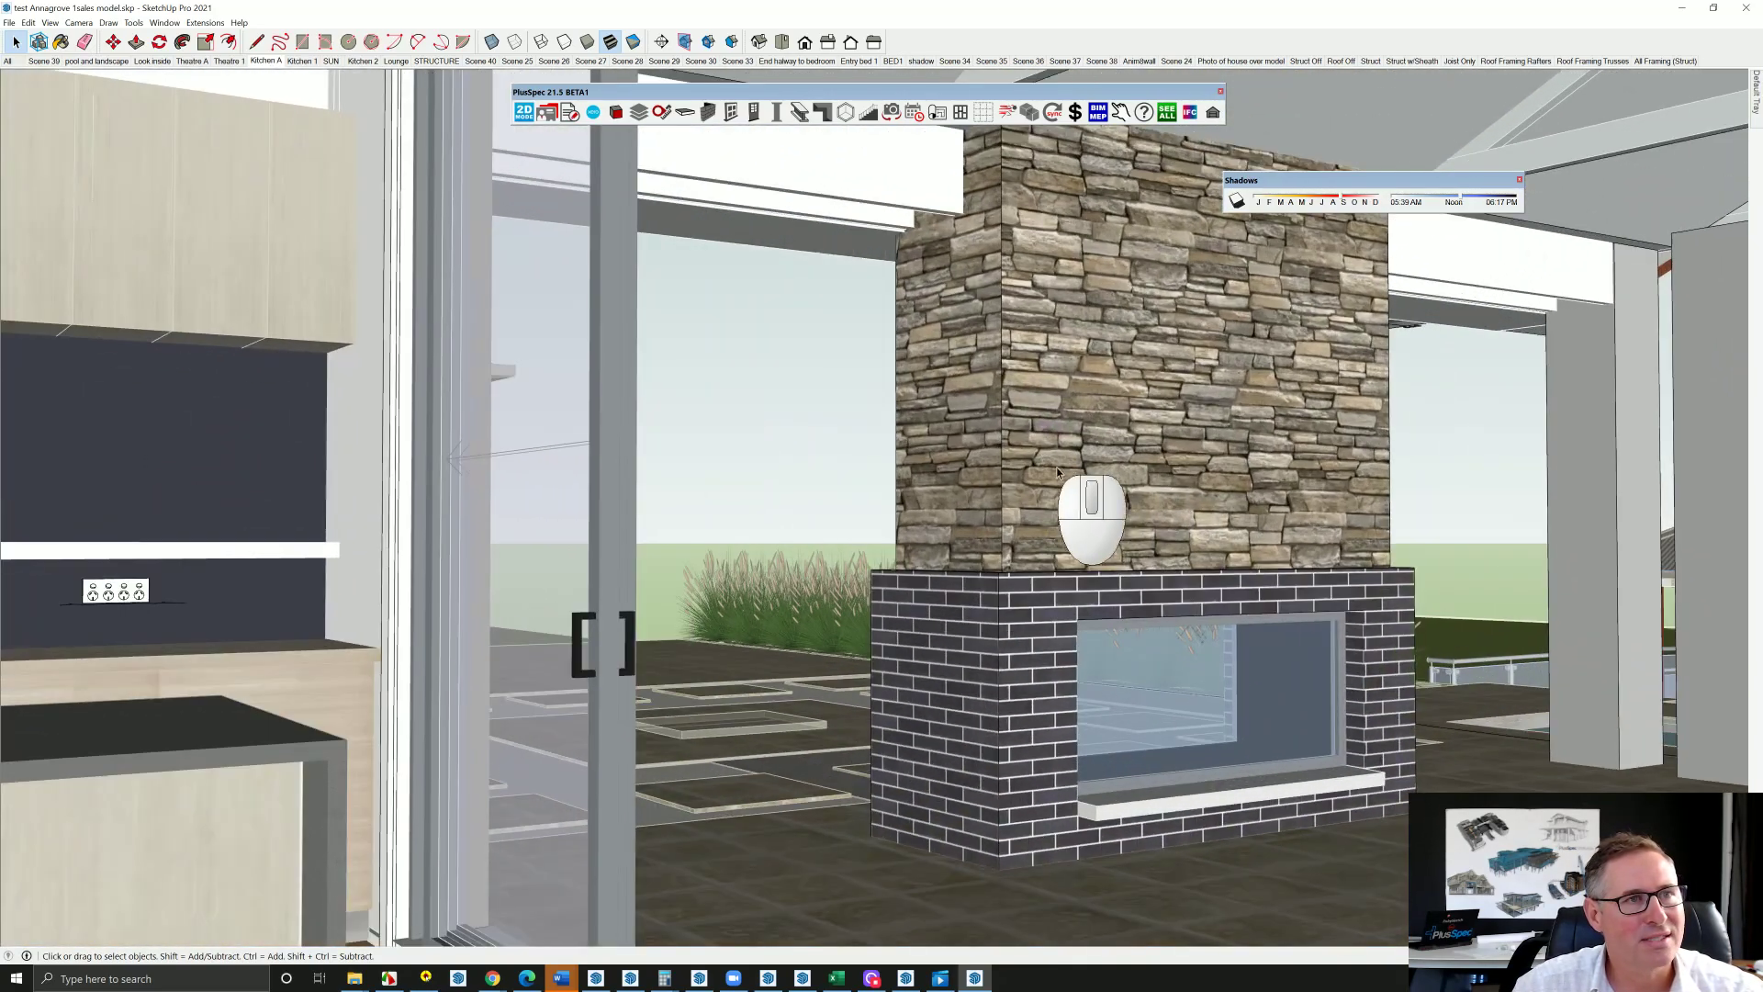
scroll(1078, 471, down, 5)
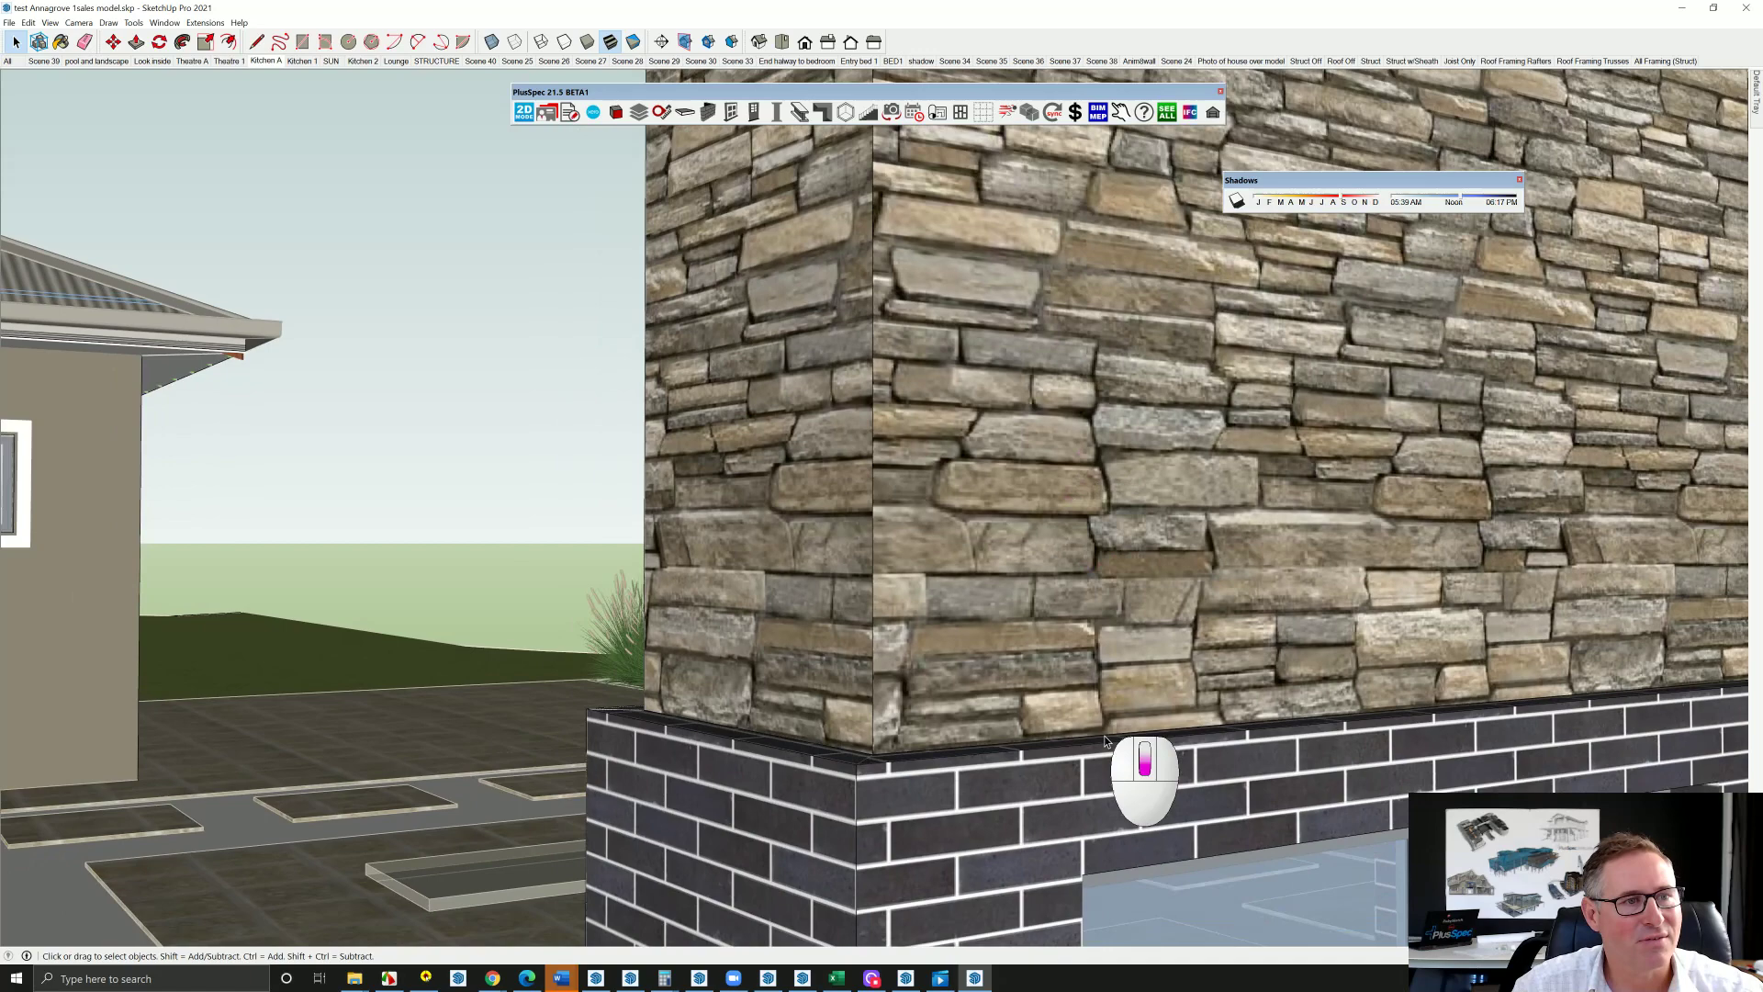
scroll(1038, 817, up, 10)
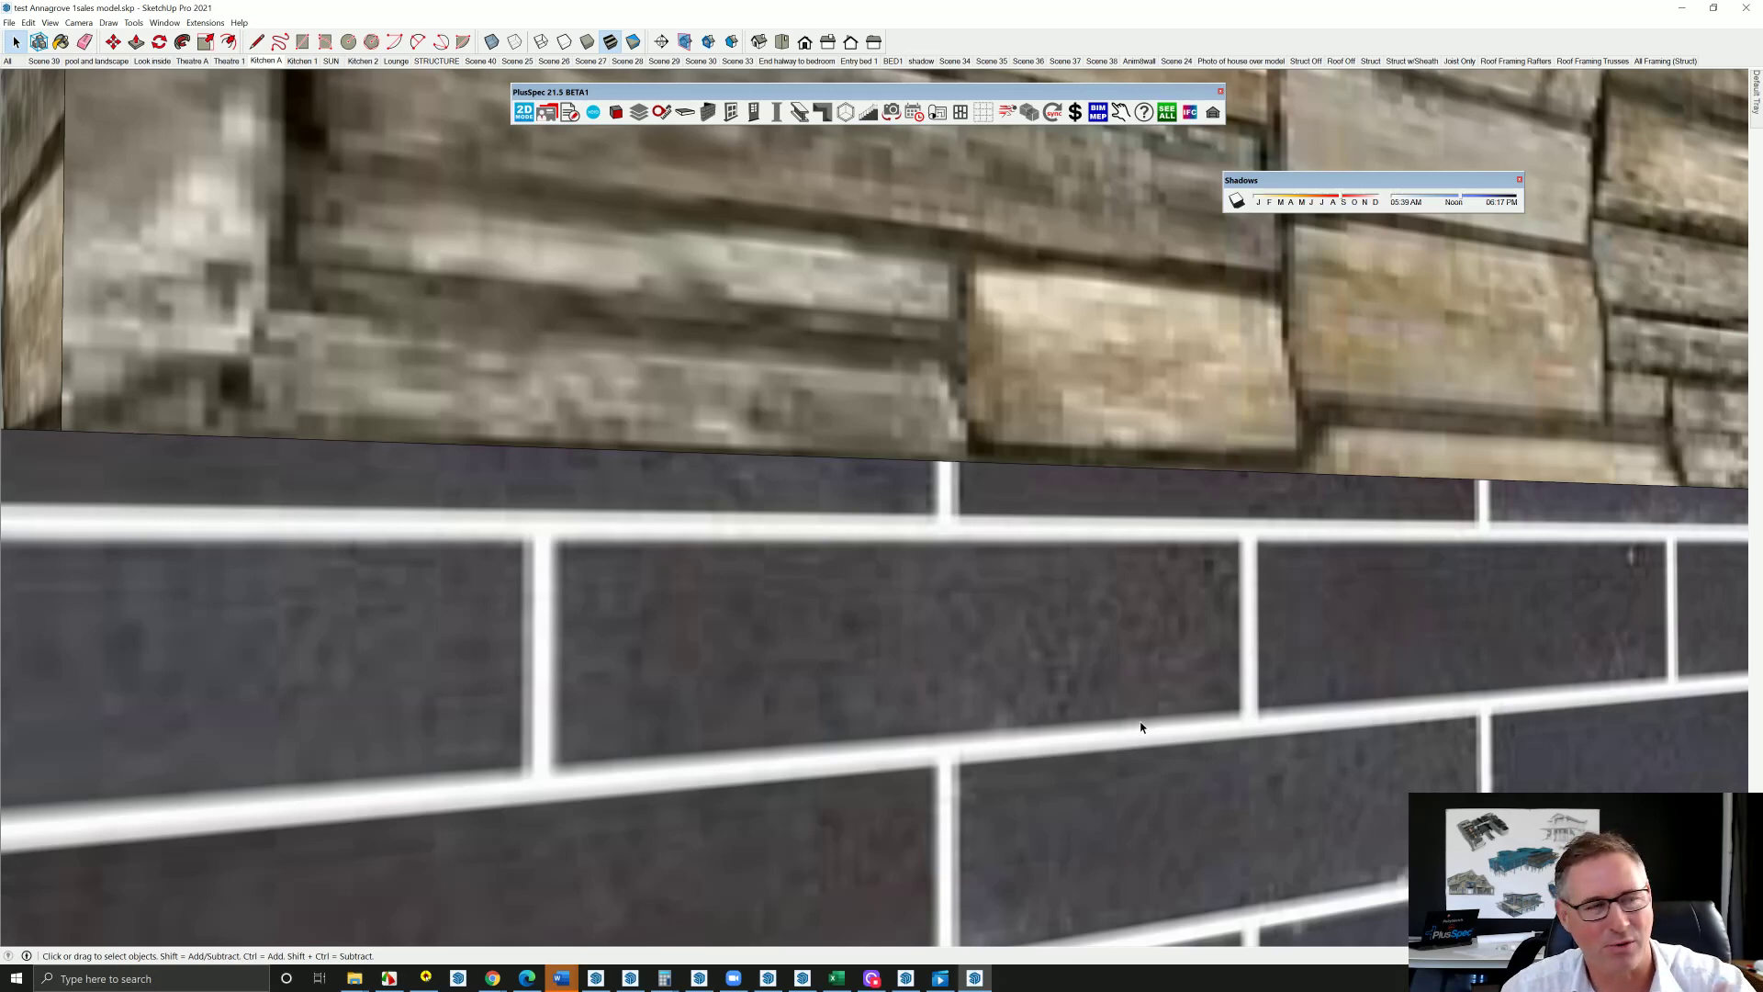
middle_drag(1132, 684, 643, 679)
middle_drag(989, 671, 1258, 651)
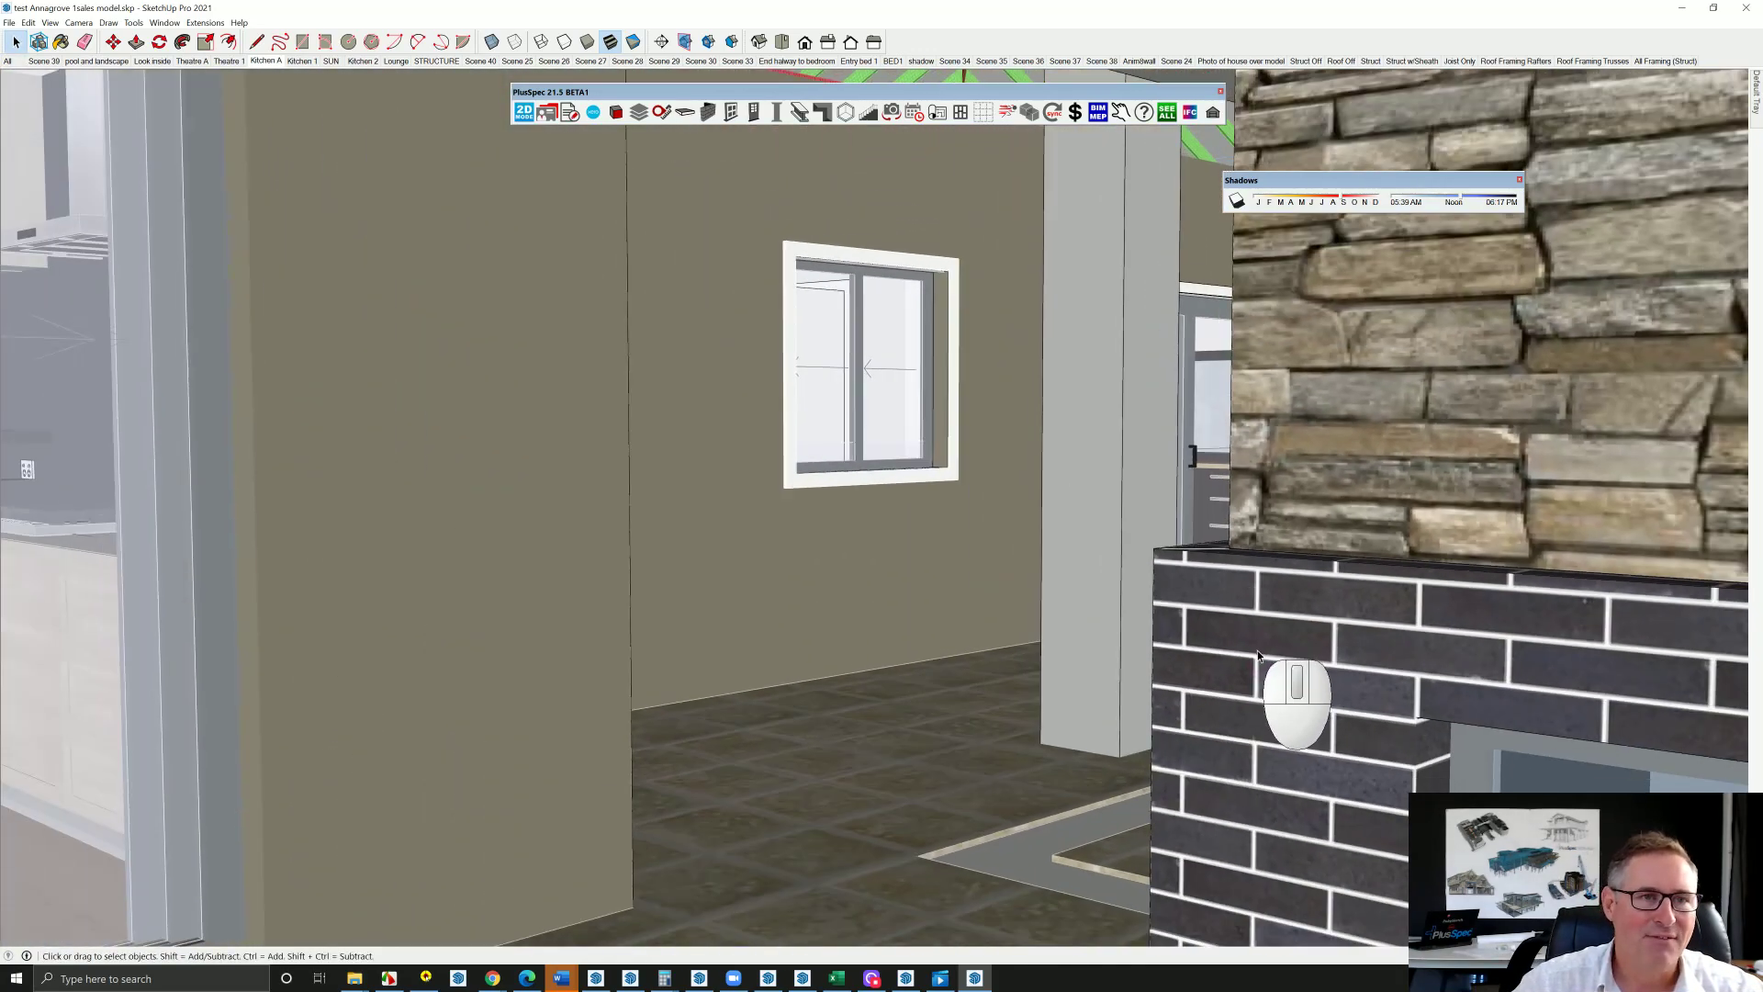
scroll(1258, 650, up, 4)
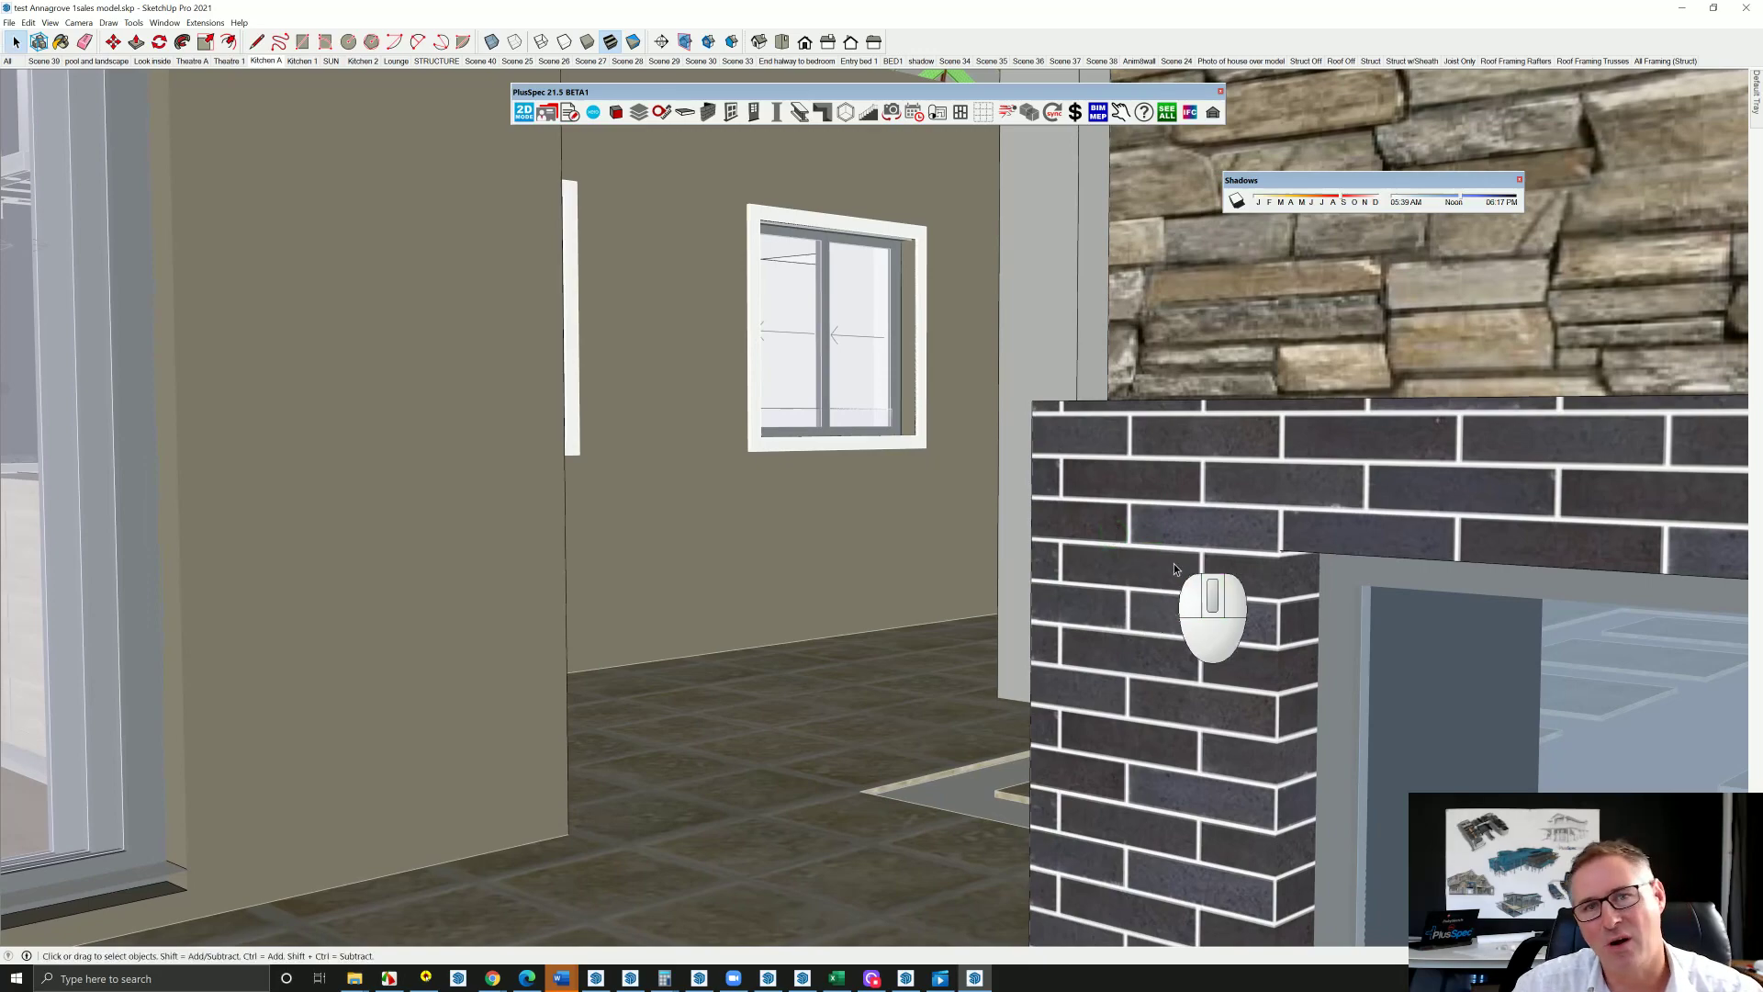
scroll(1165, 565, down, 3)
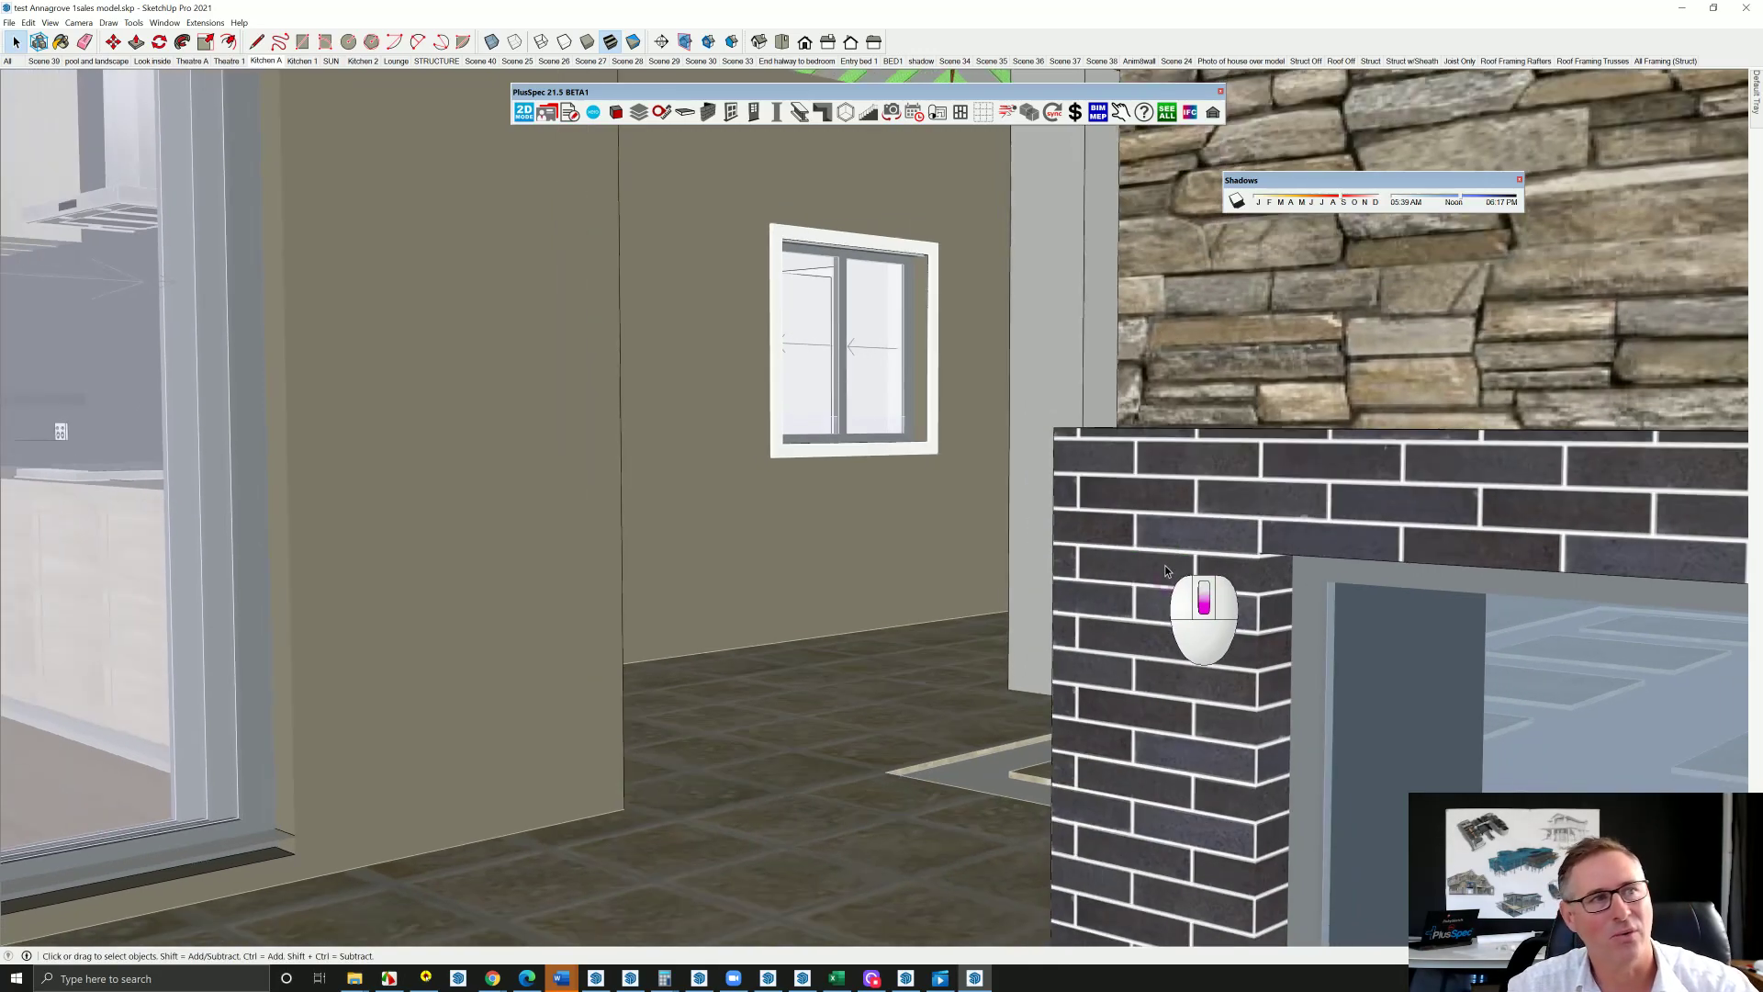
middle_drag(1161, 566, 1046, 528)
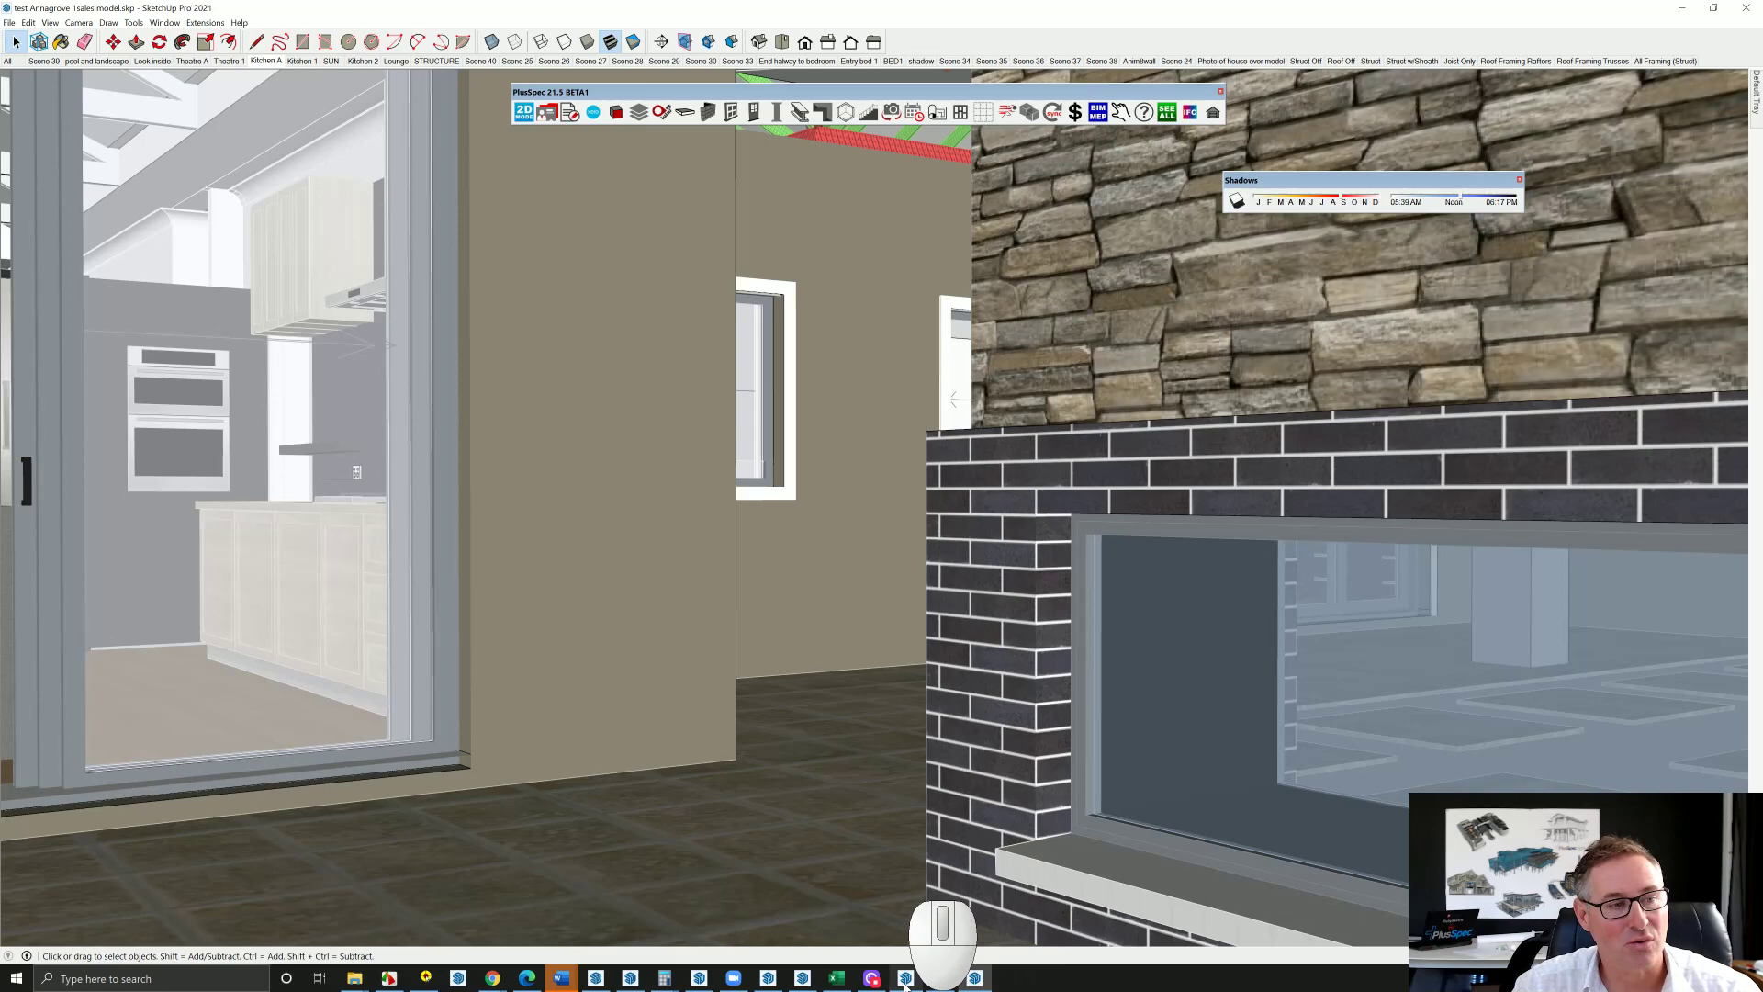
Run PlusSpec Purge / Cleanup with all options Yes, removing 81 components and 22 materials
mouse_move(906, 984)
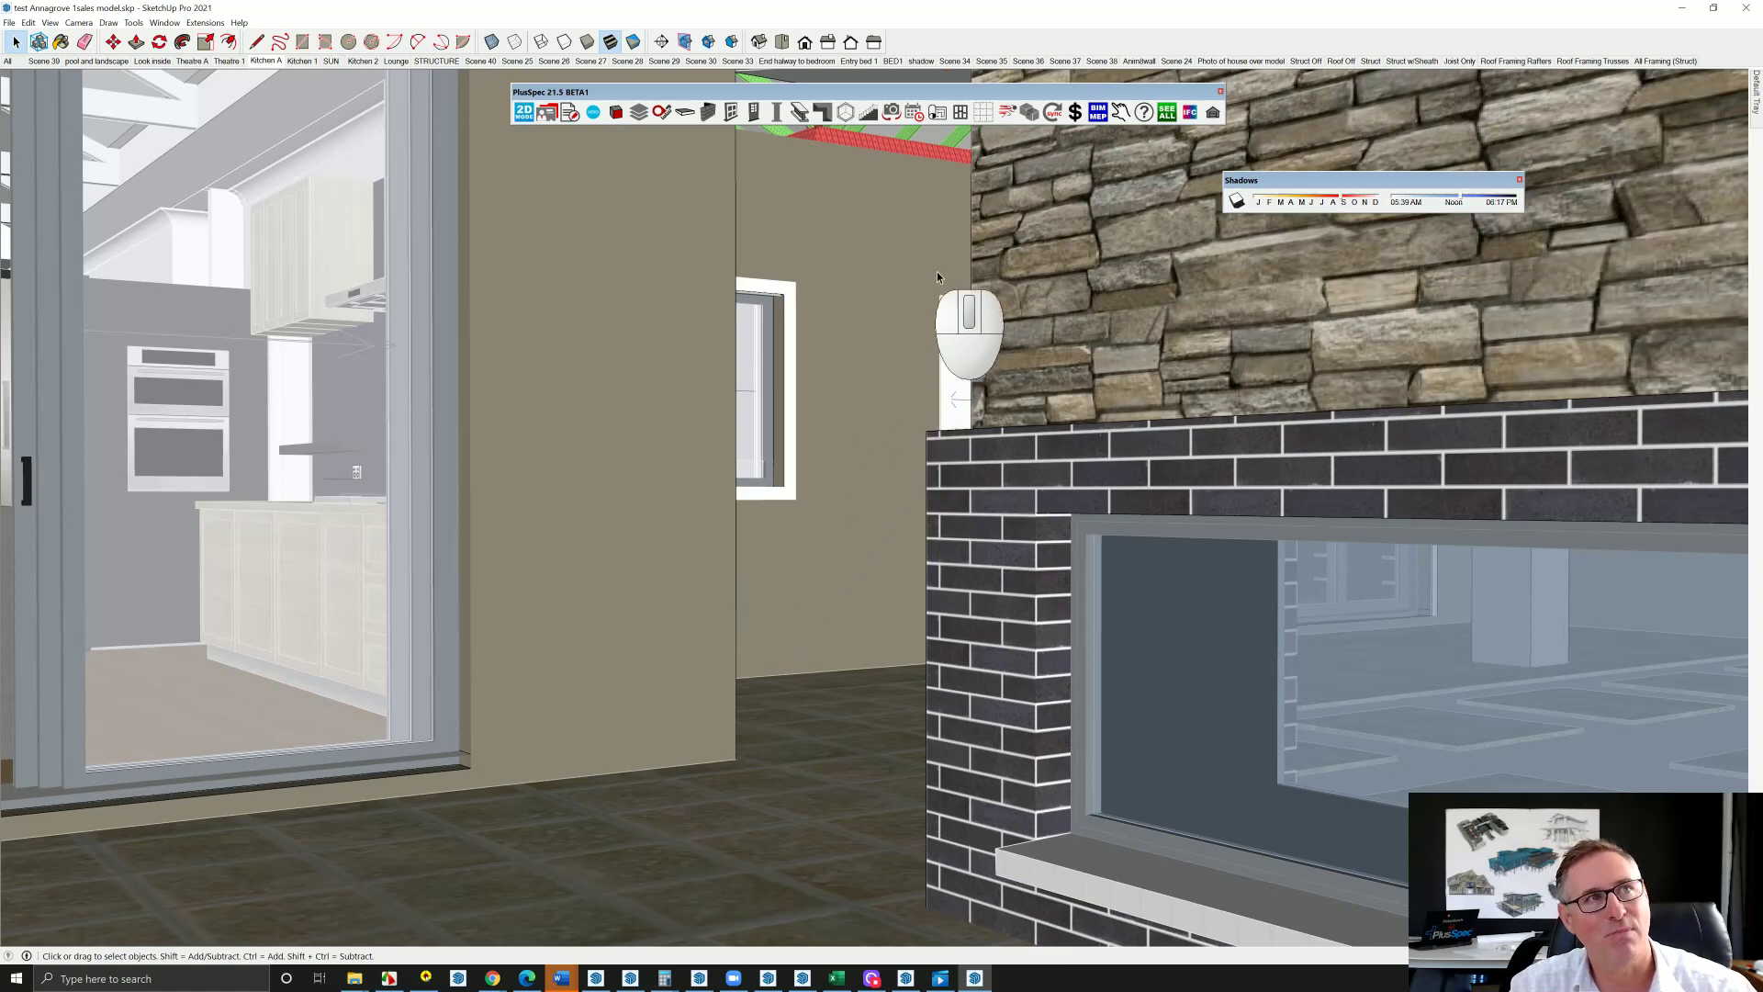
click(1014, 117)
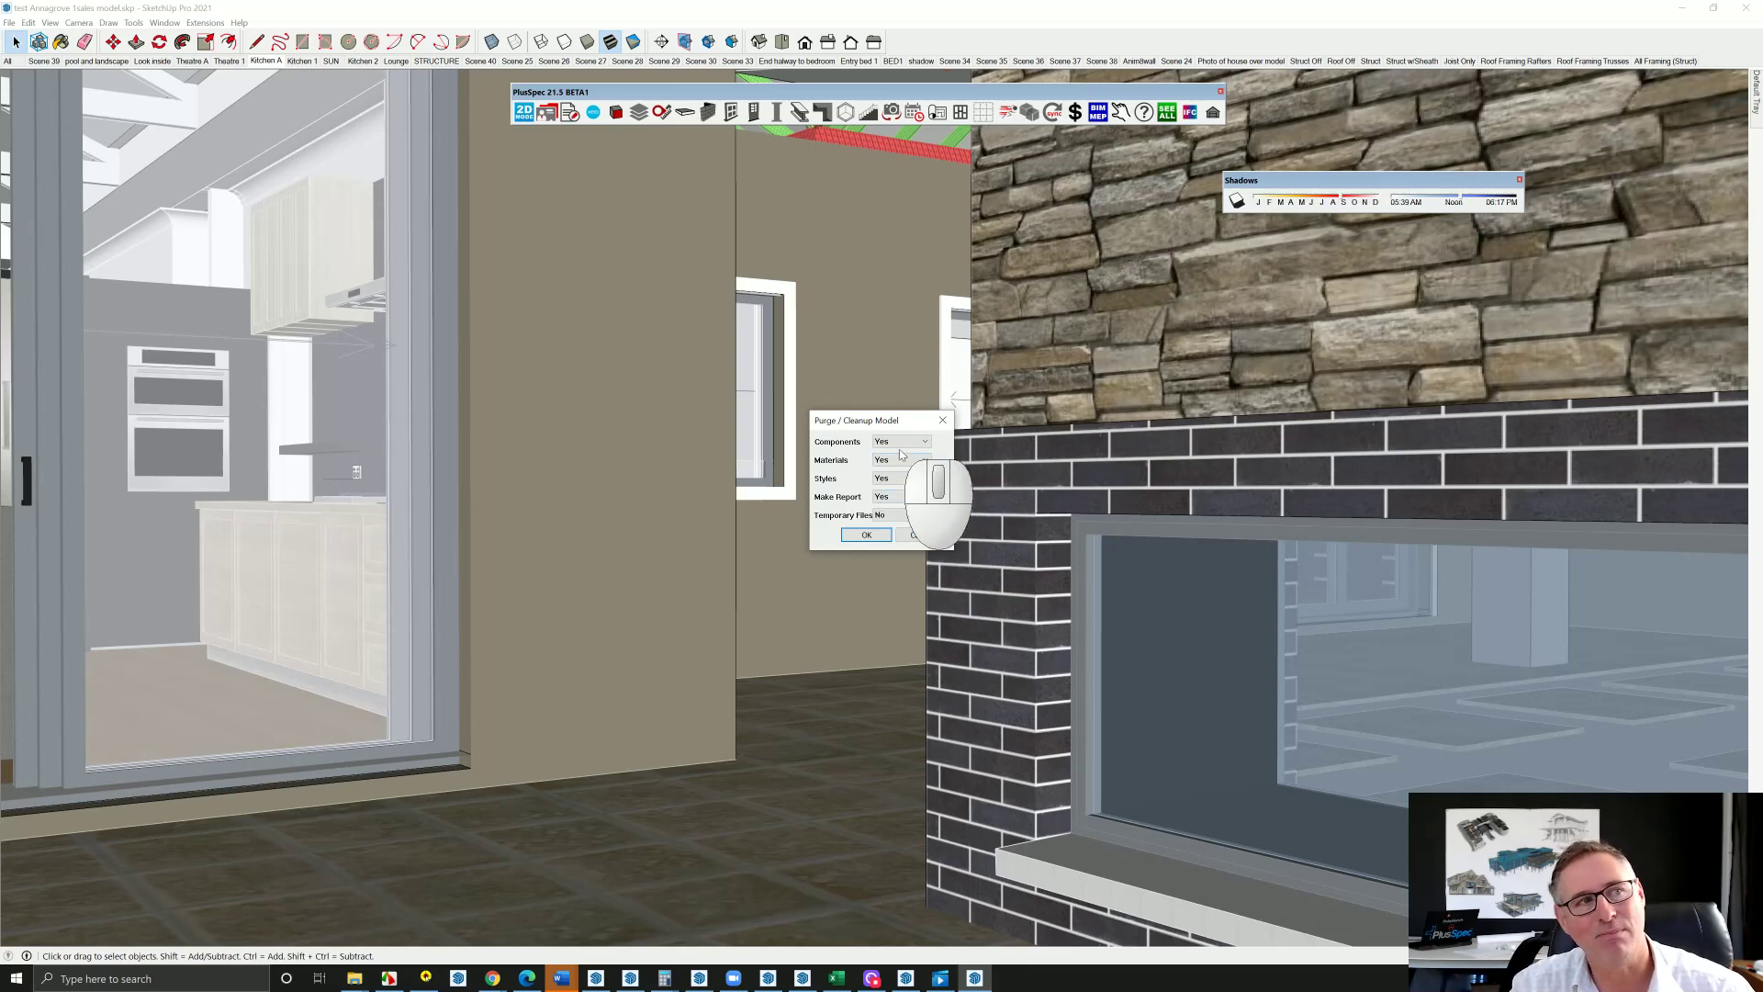
click(878, 480)
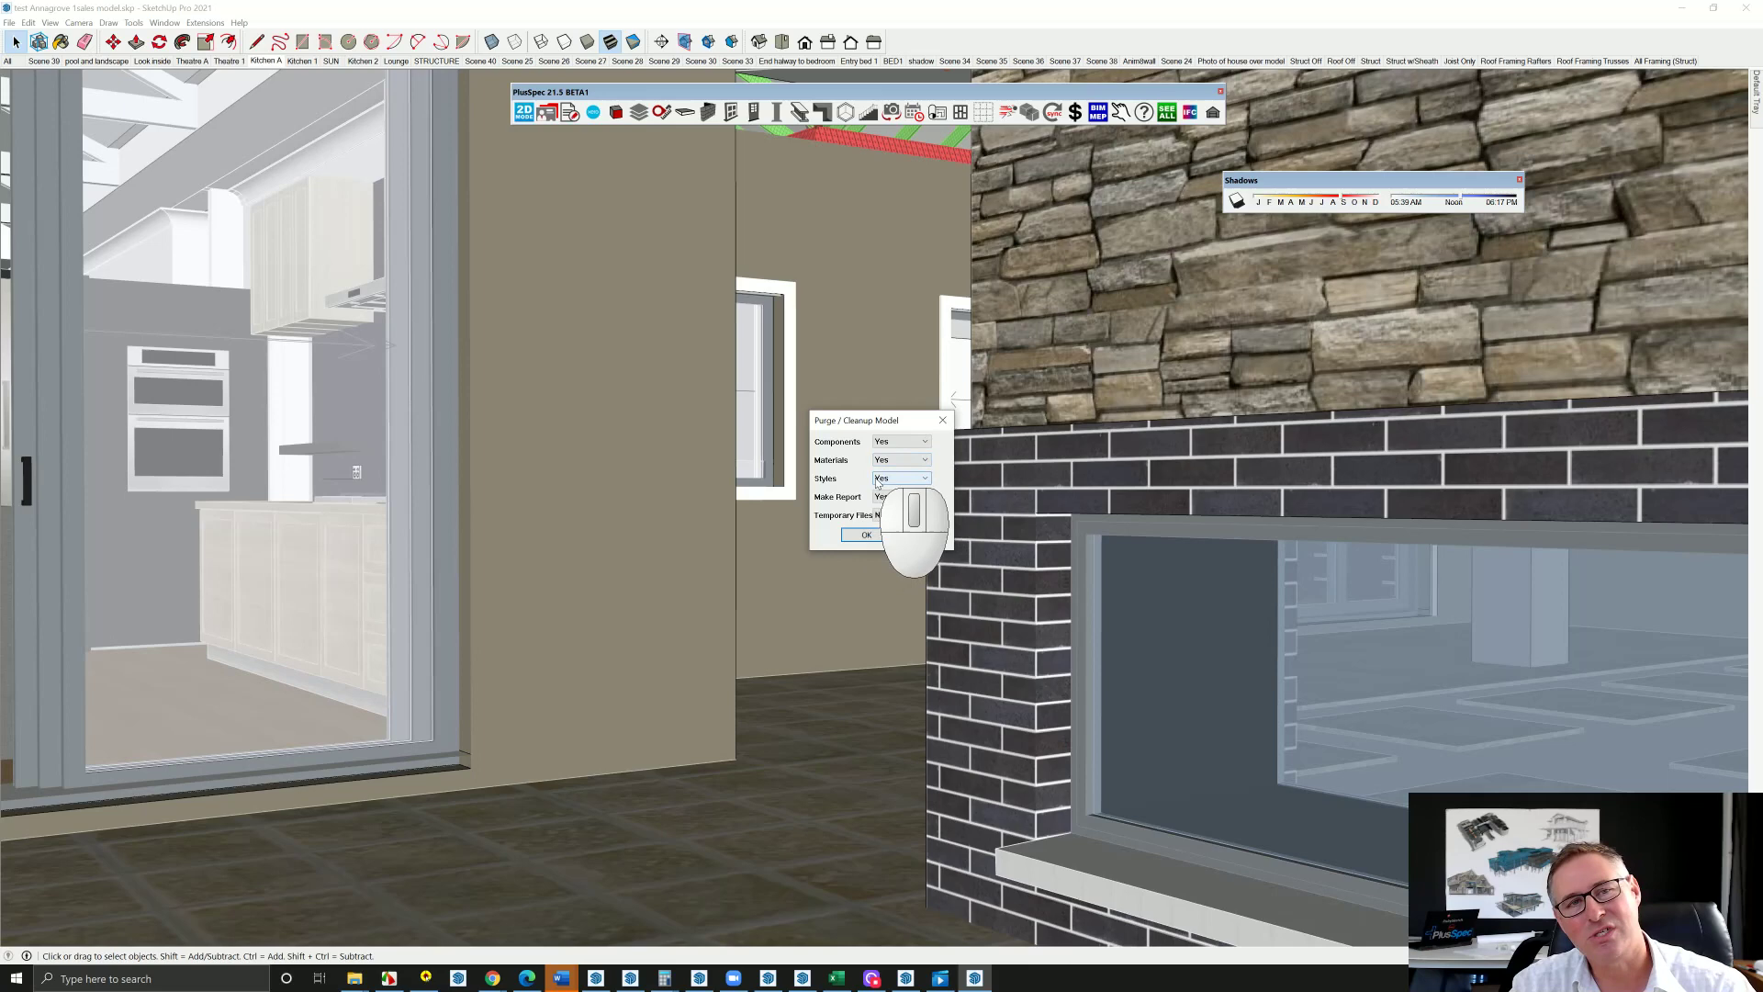
click(914, 497)
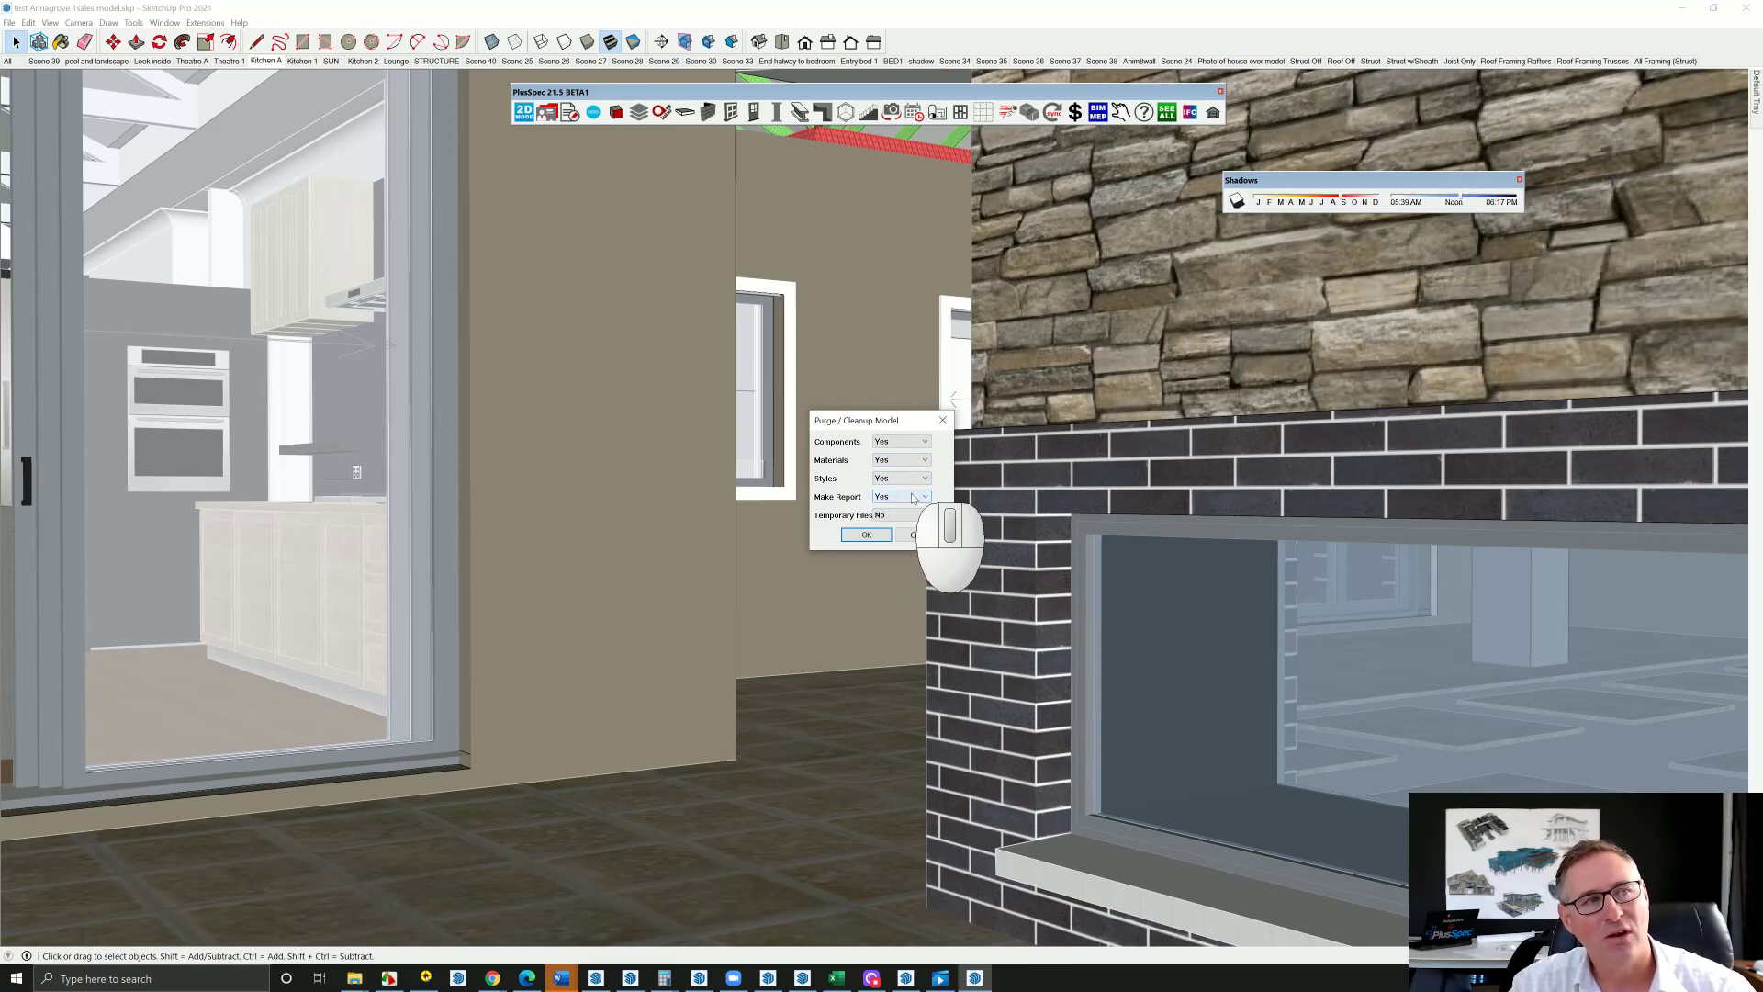
click(910, 516)
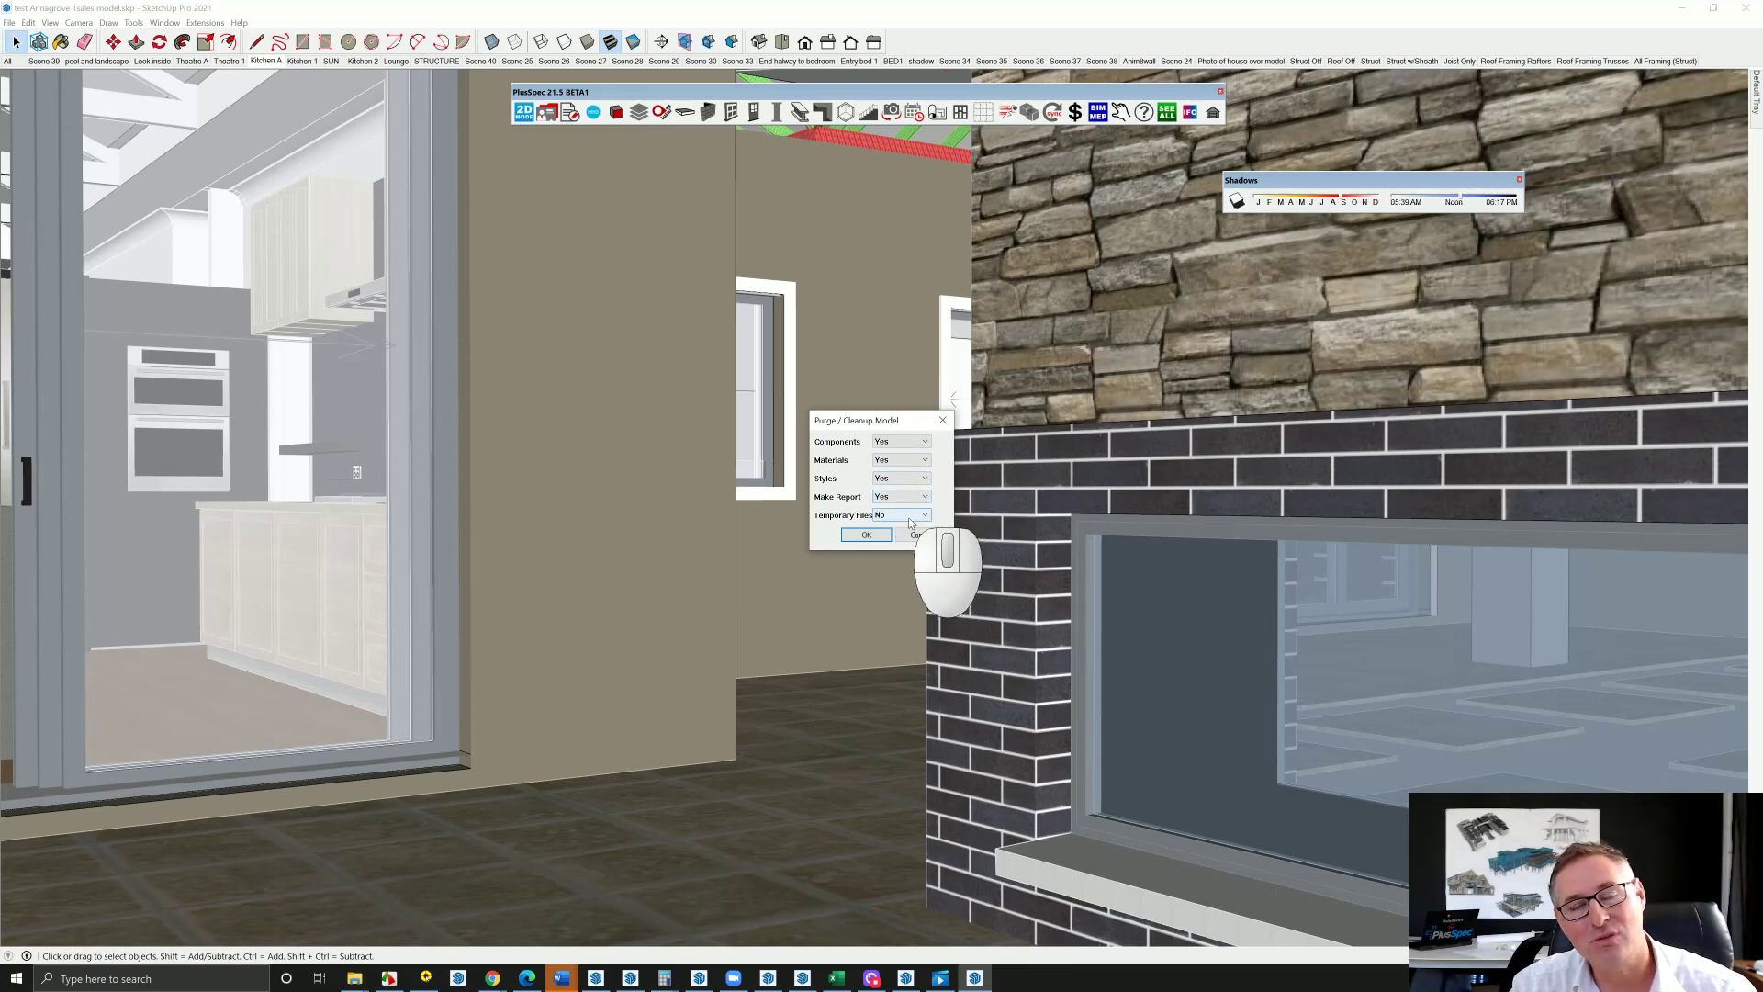
click(868, 535)
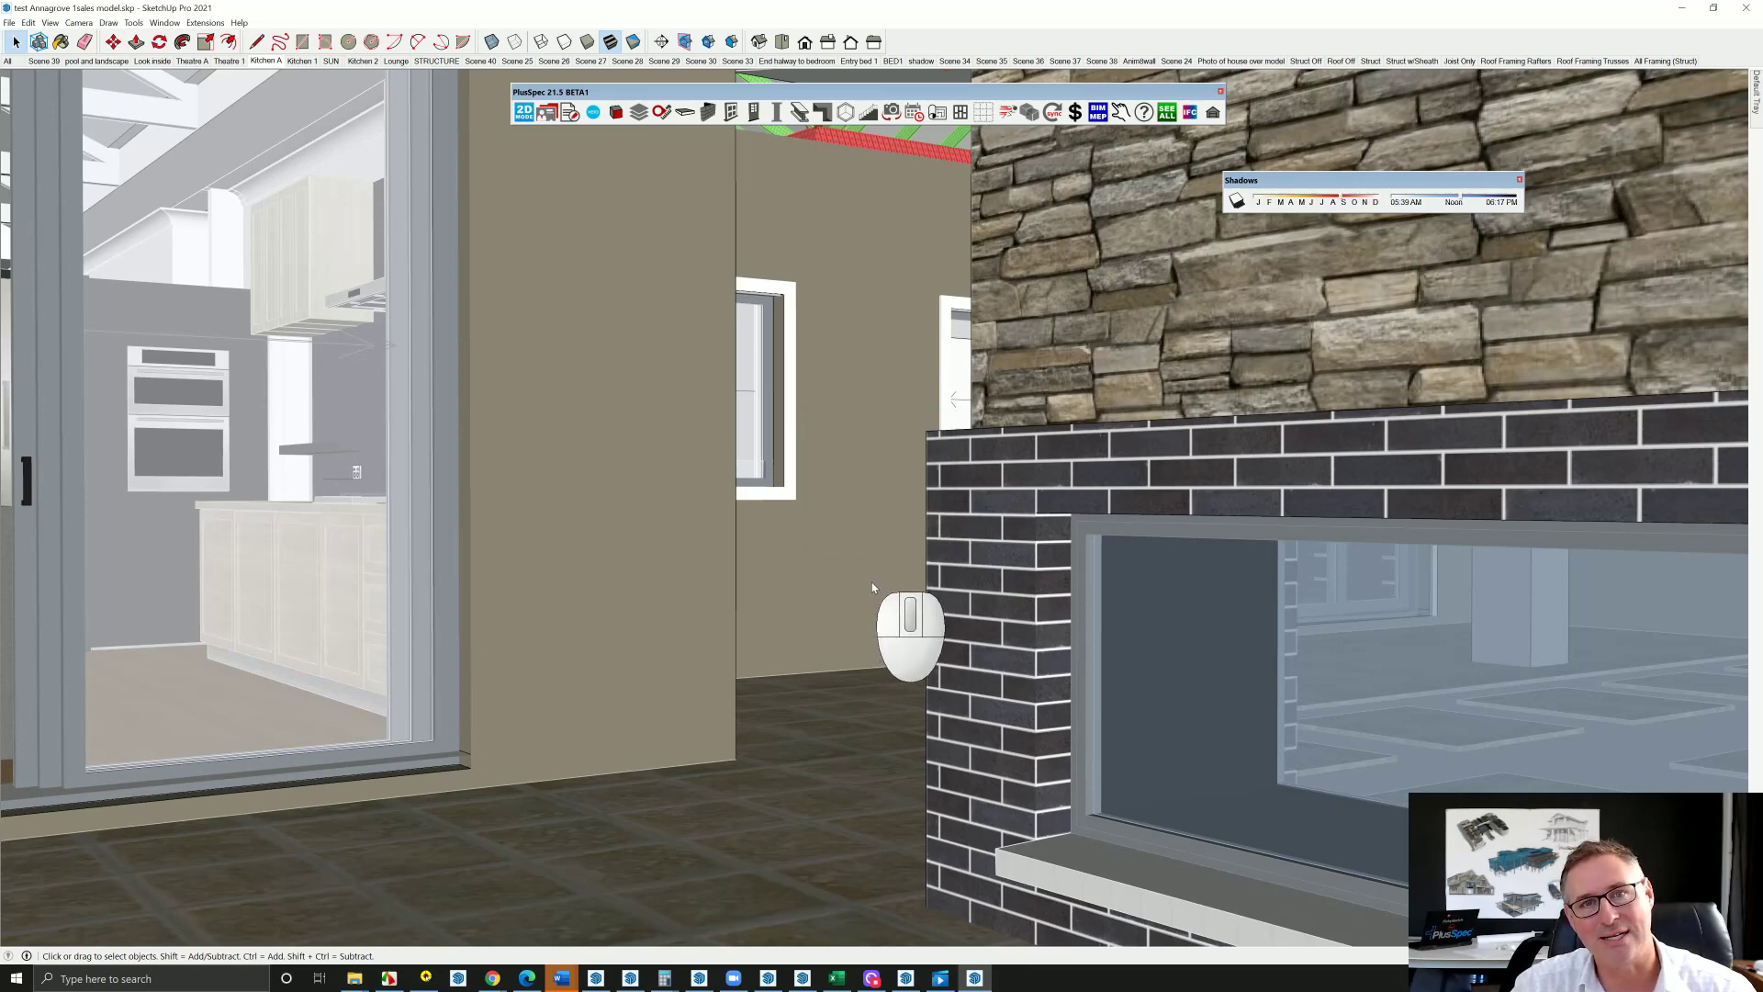
middle_click(872, 578)
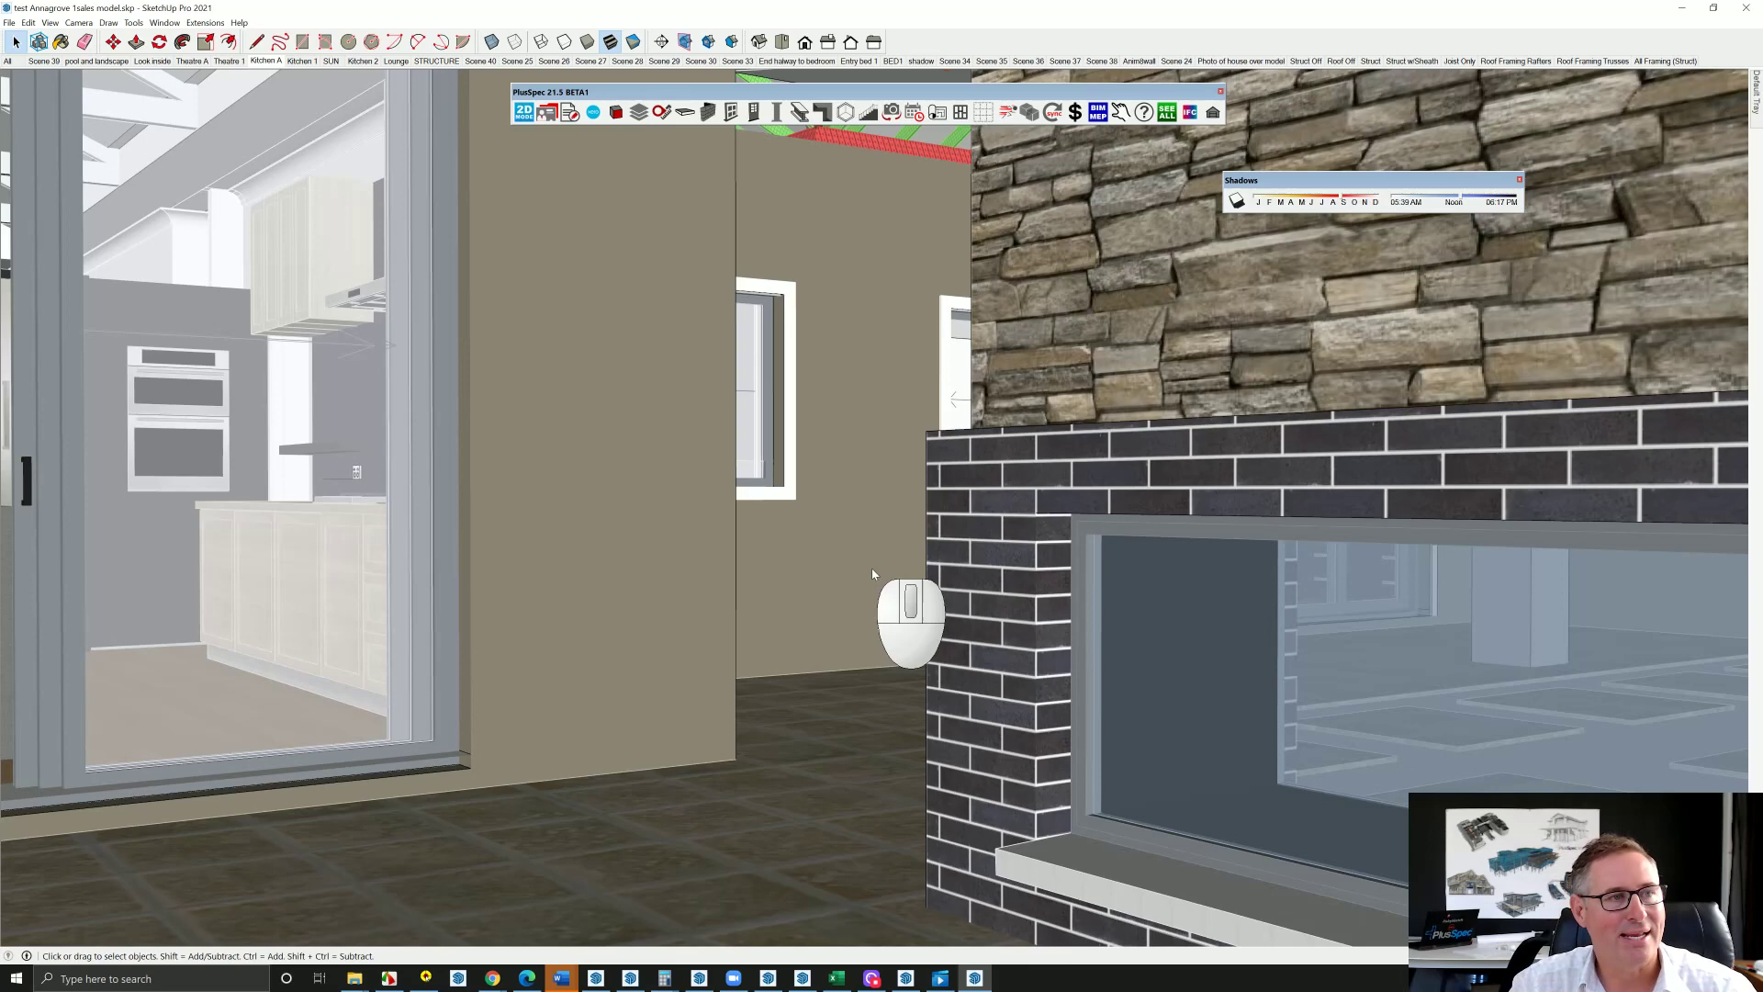
middle_click(872, 567)
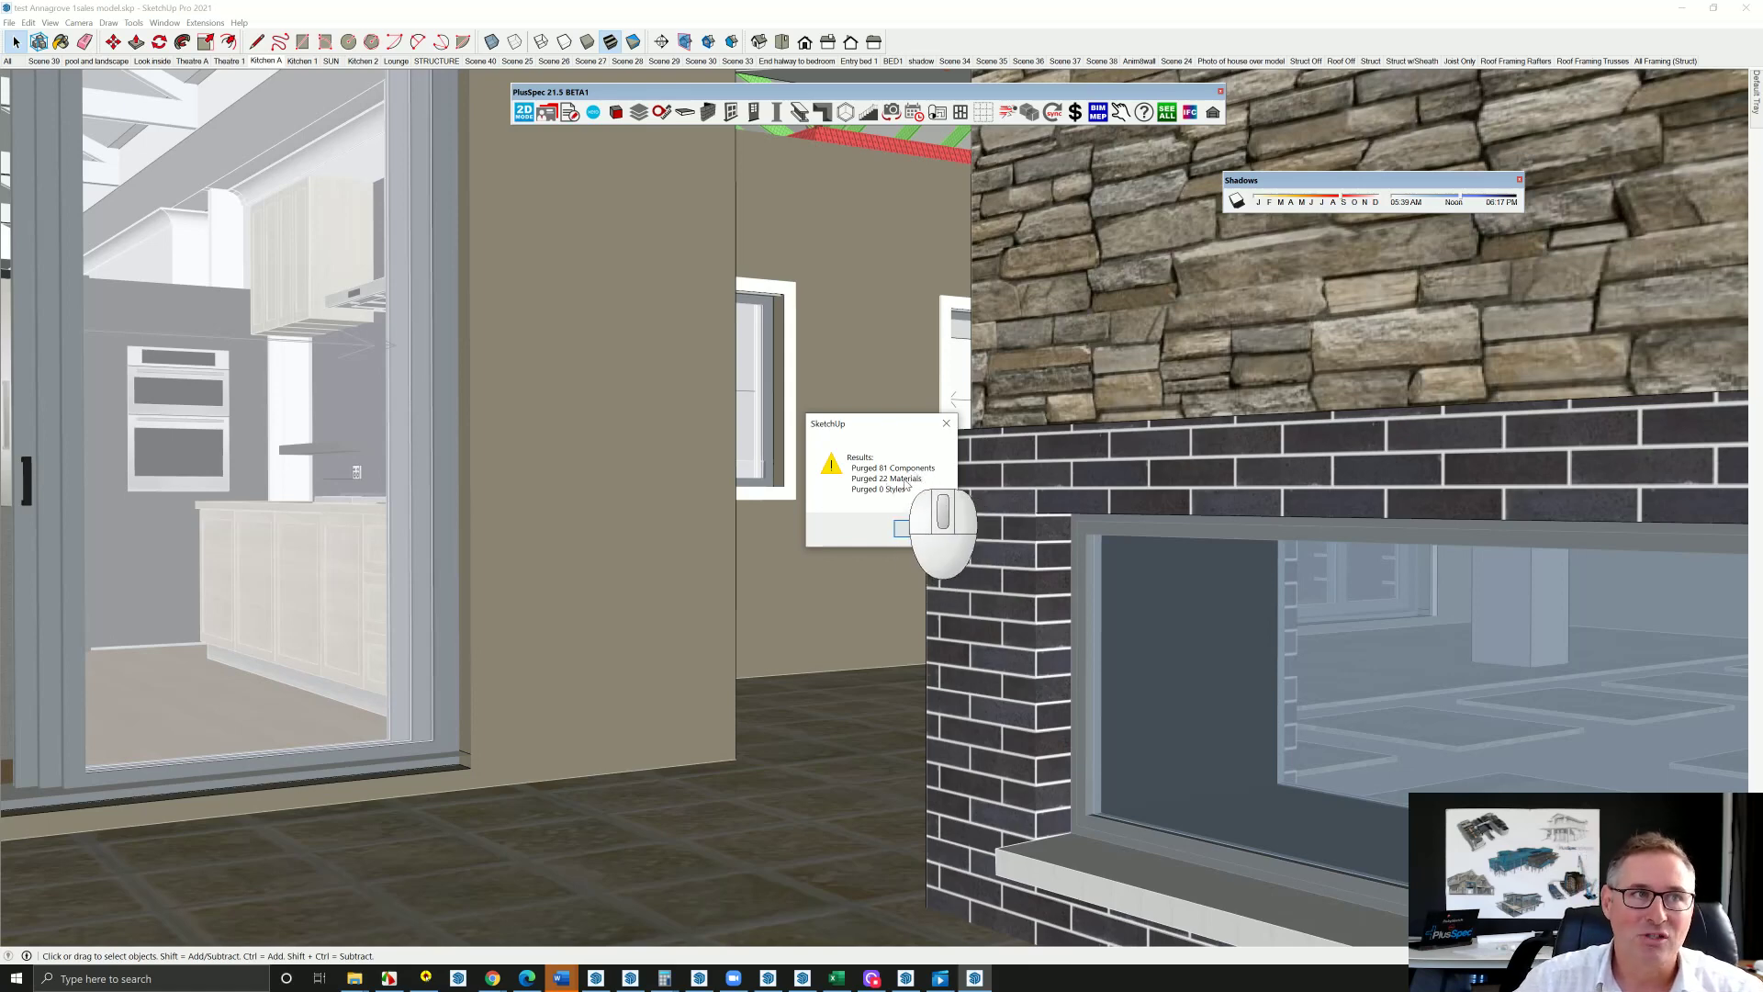
click(912, 529)
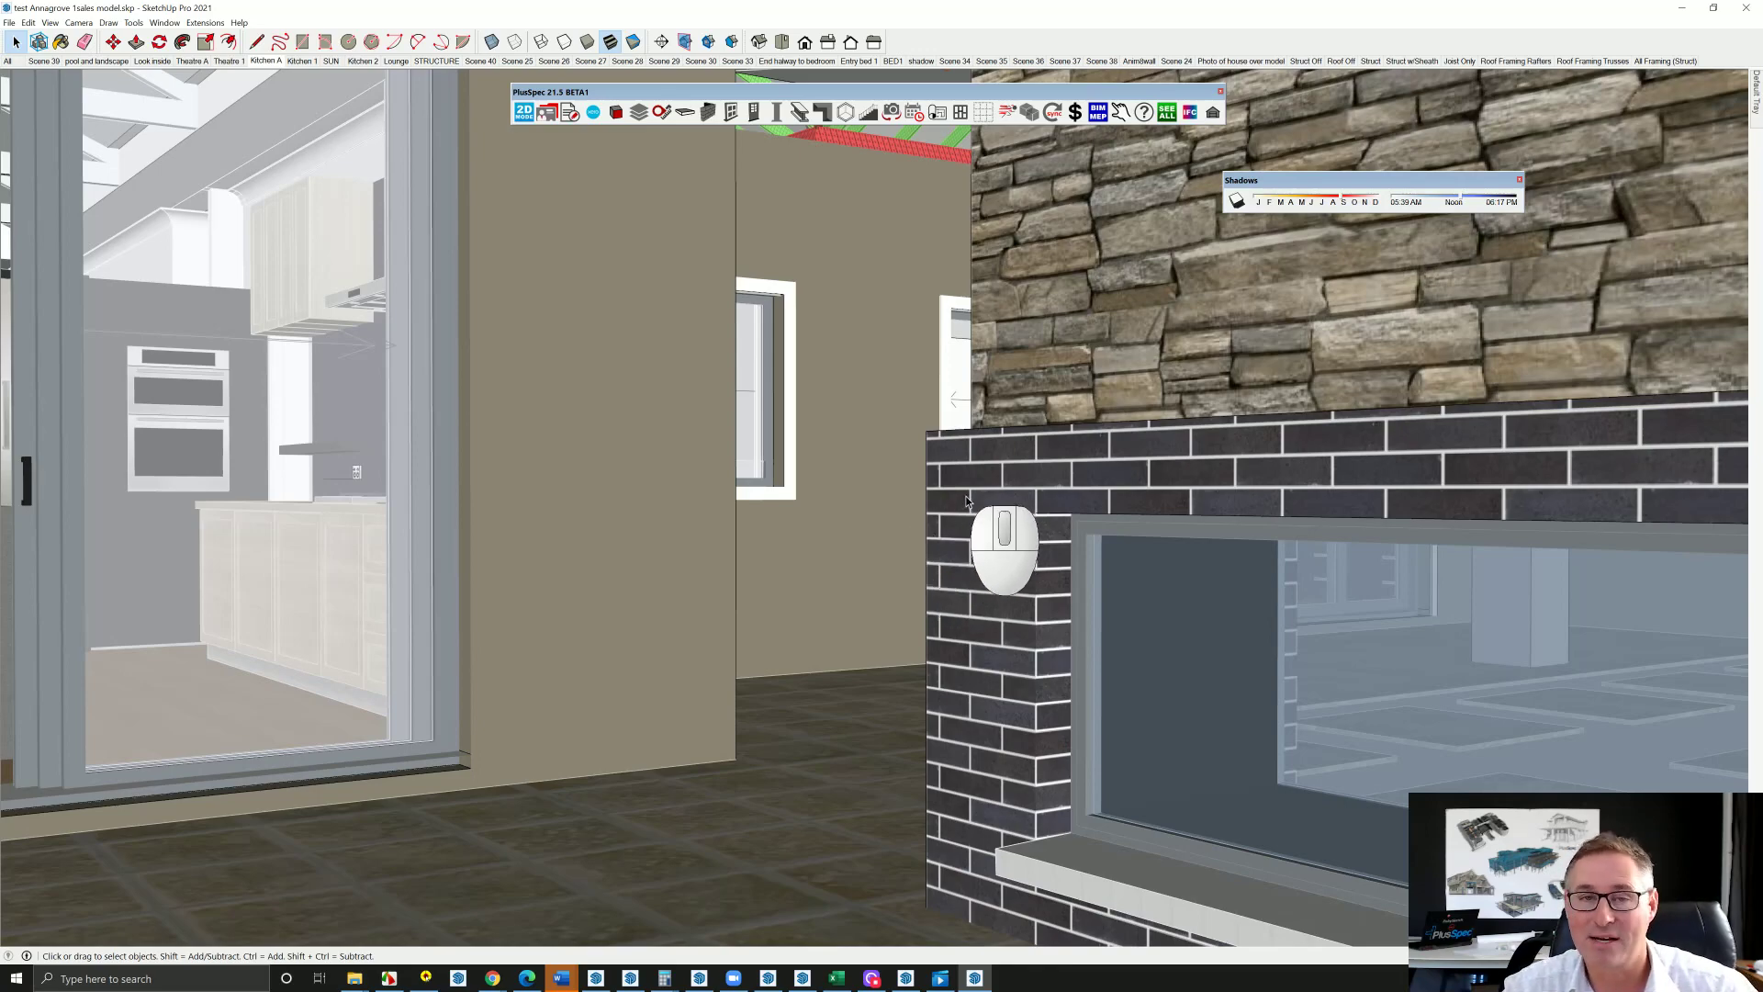
Close the kitchen's sliding glass doors with the Interact tool and zoom out to the house's rear
scroll(966, 498, down, 5)
middle_drag(606, 505, 1532, 519)
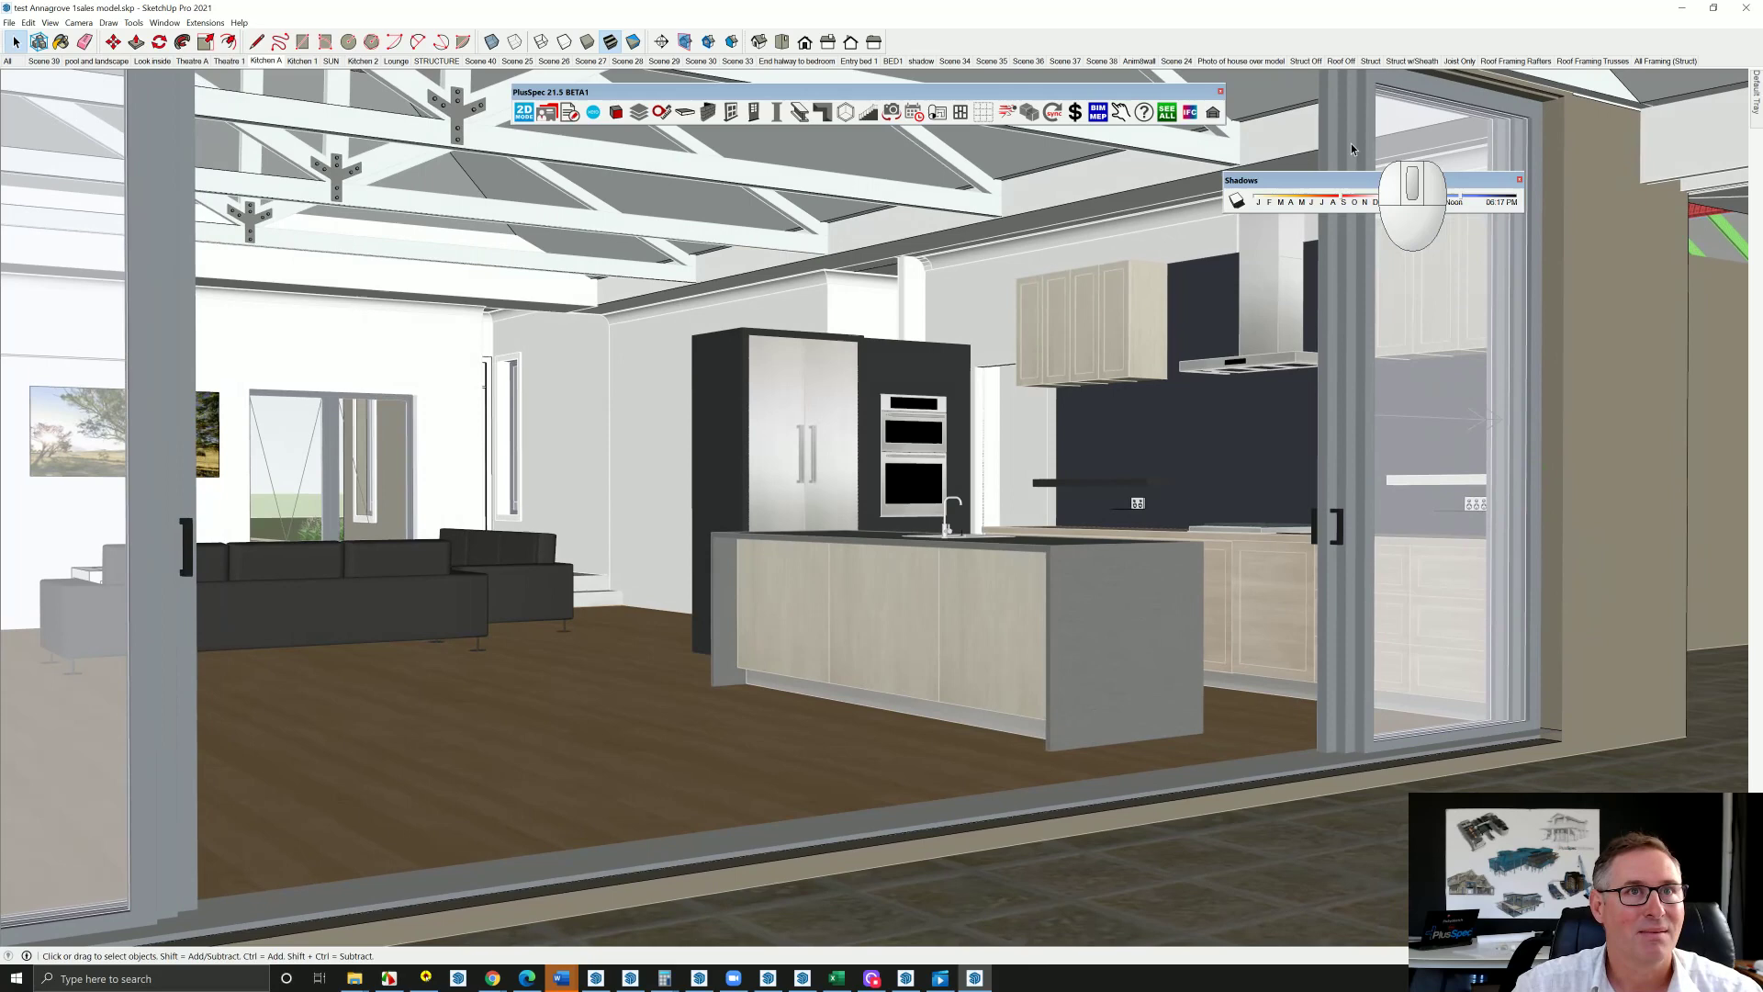
key(i)
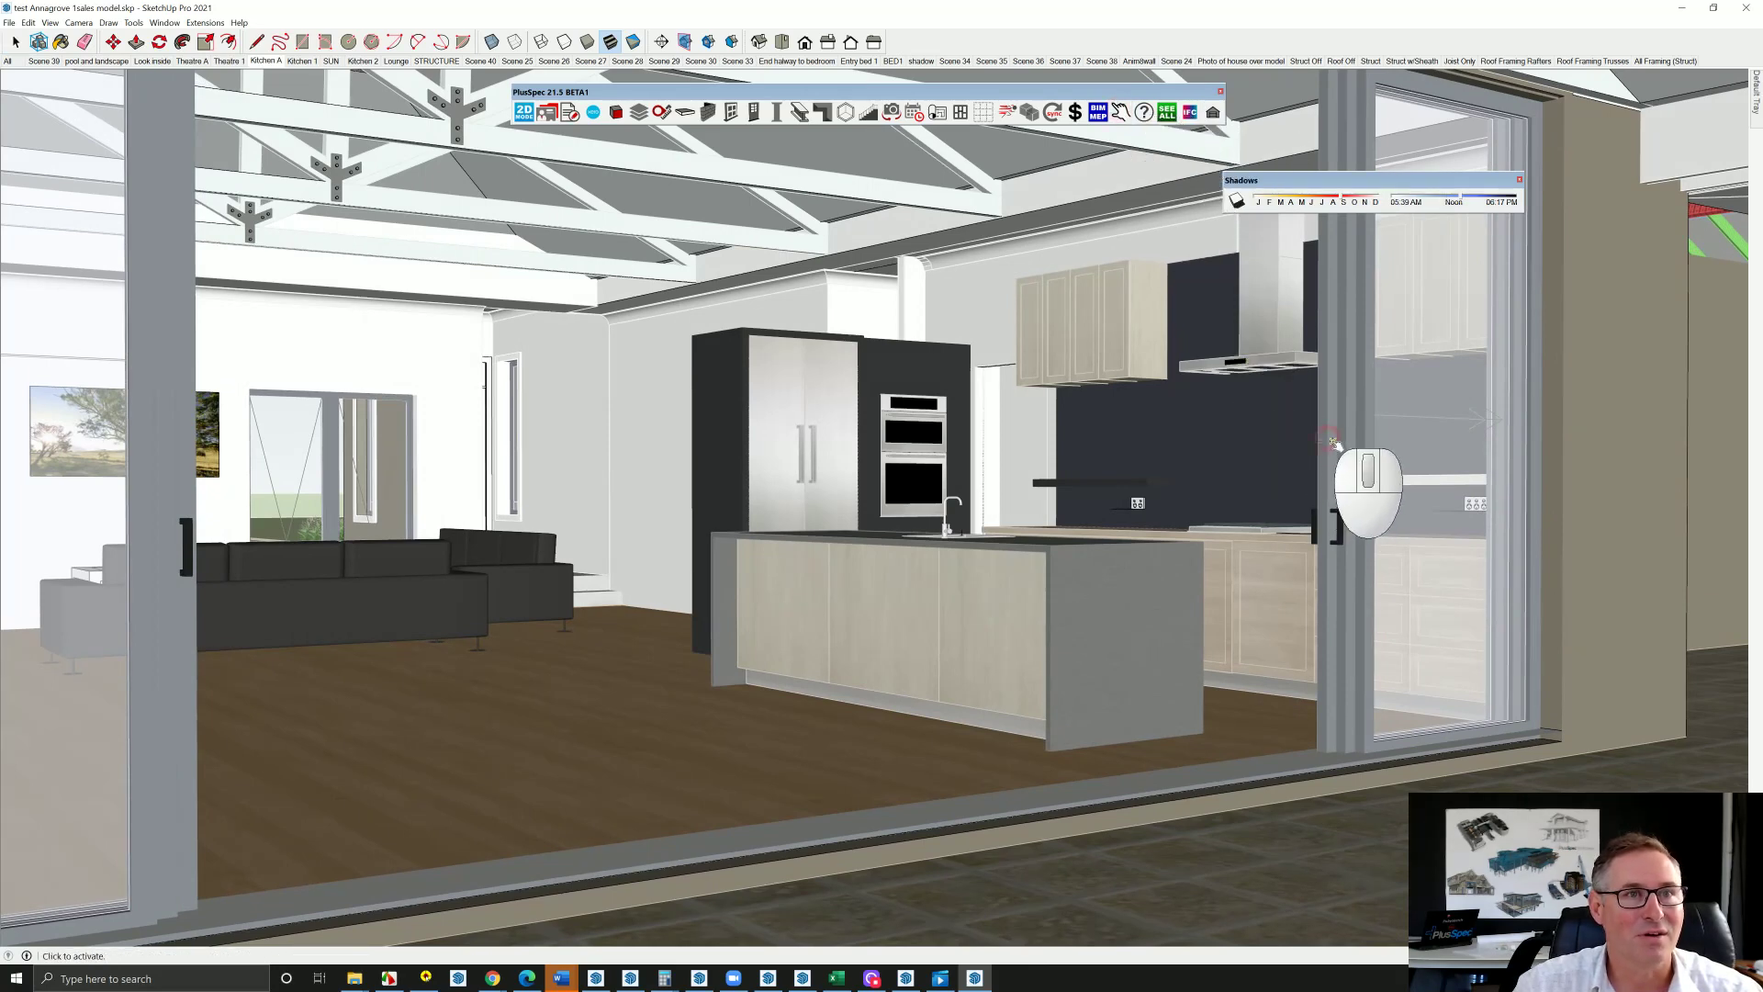
click(1319, 632)
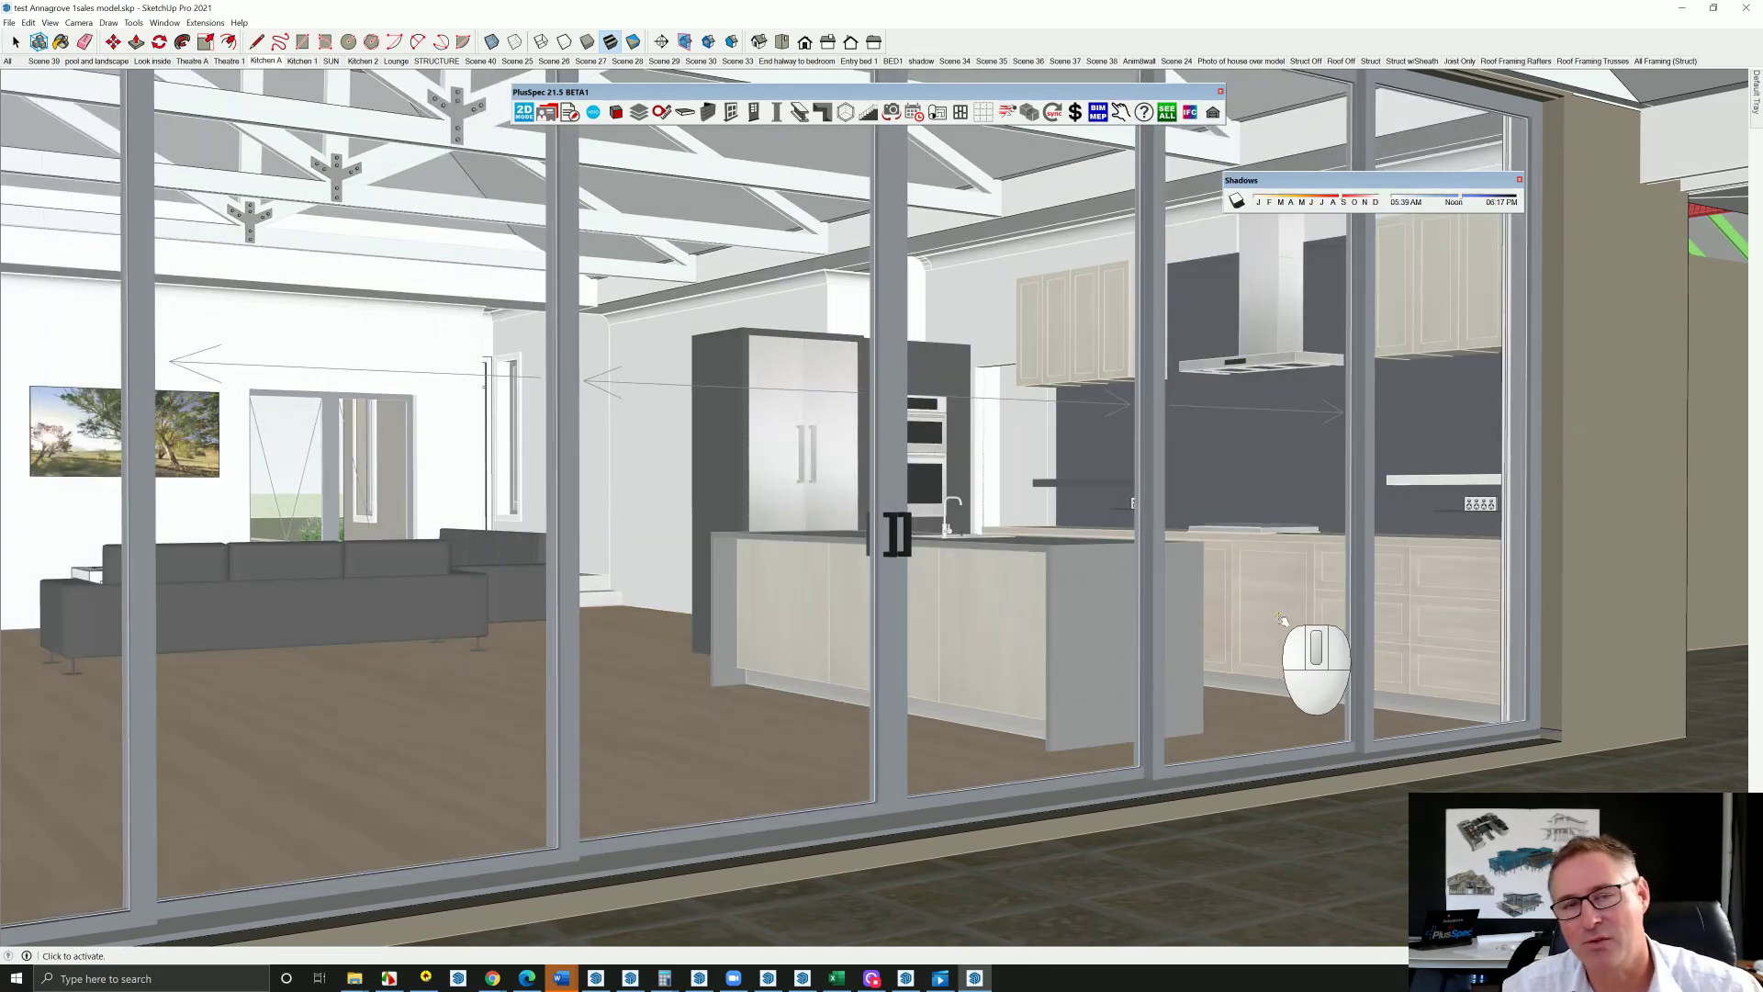
middle_drag(1281, 618, 1081, 614)
scroll(1066, 606, down, 10)
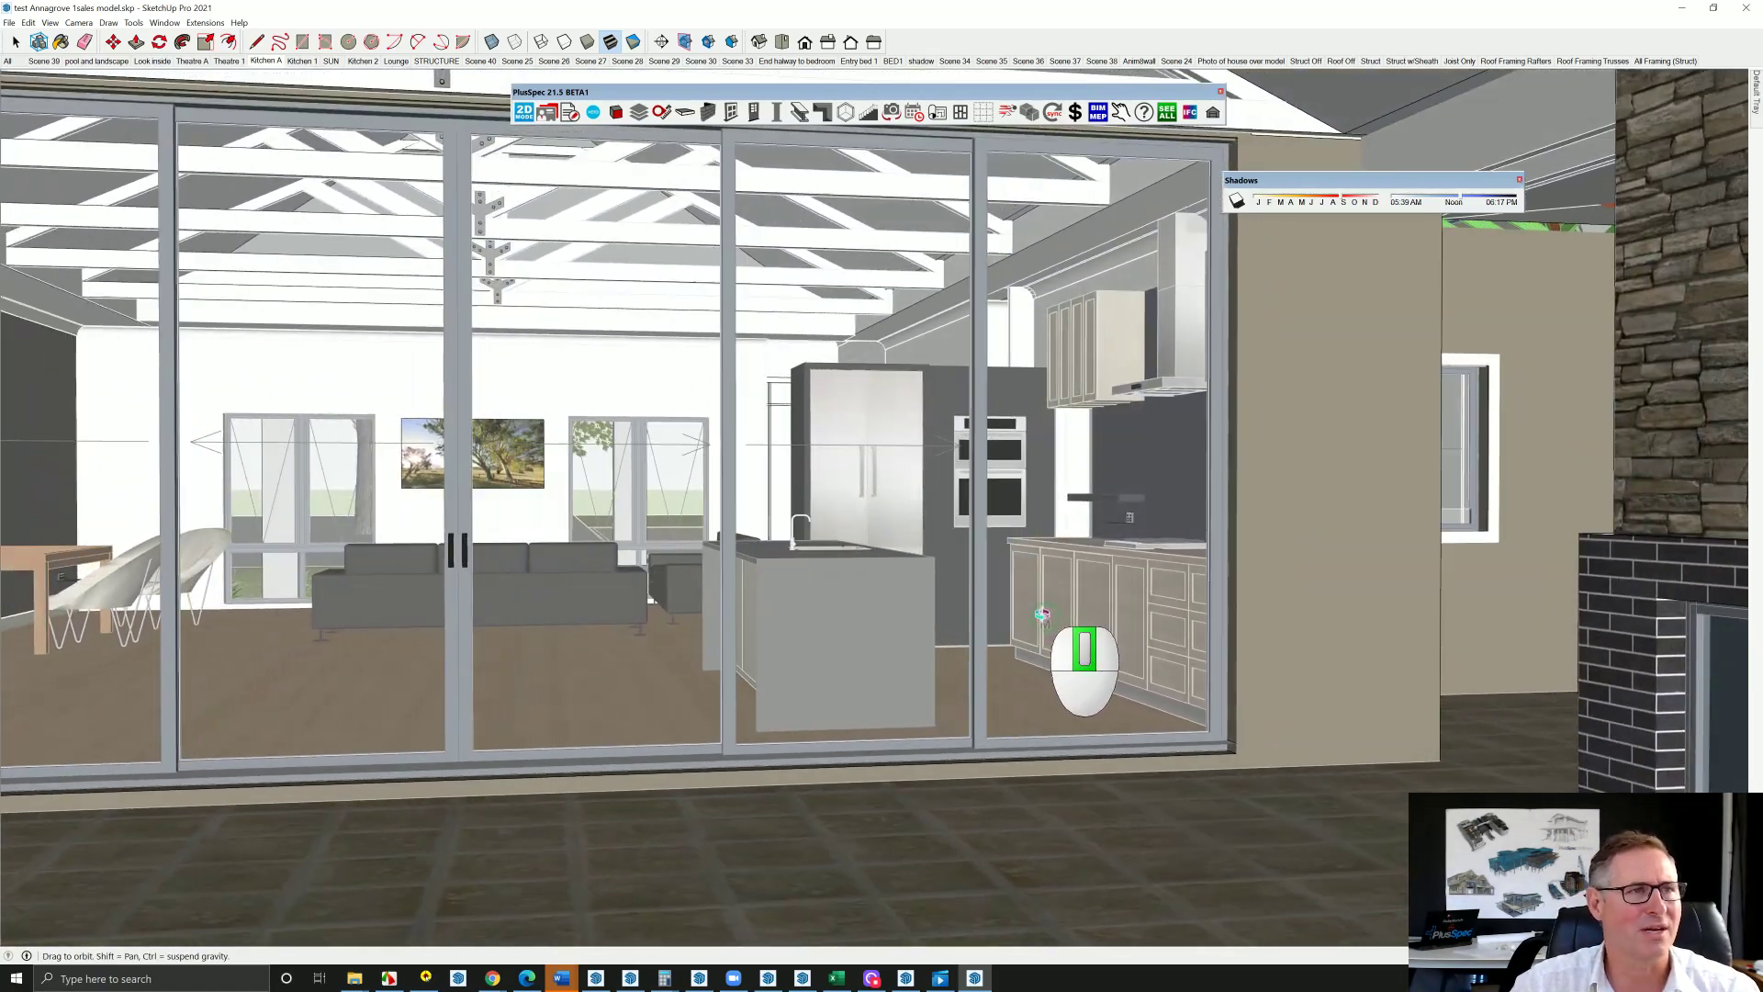
scroll(1007, 591, down, 5)
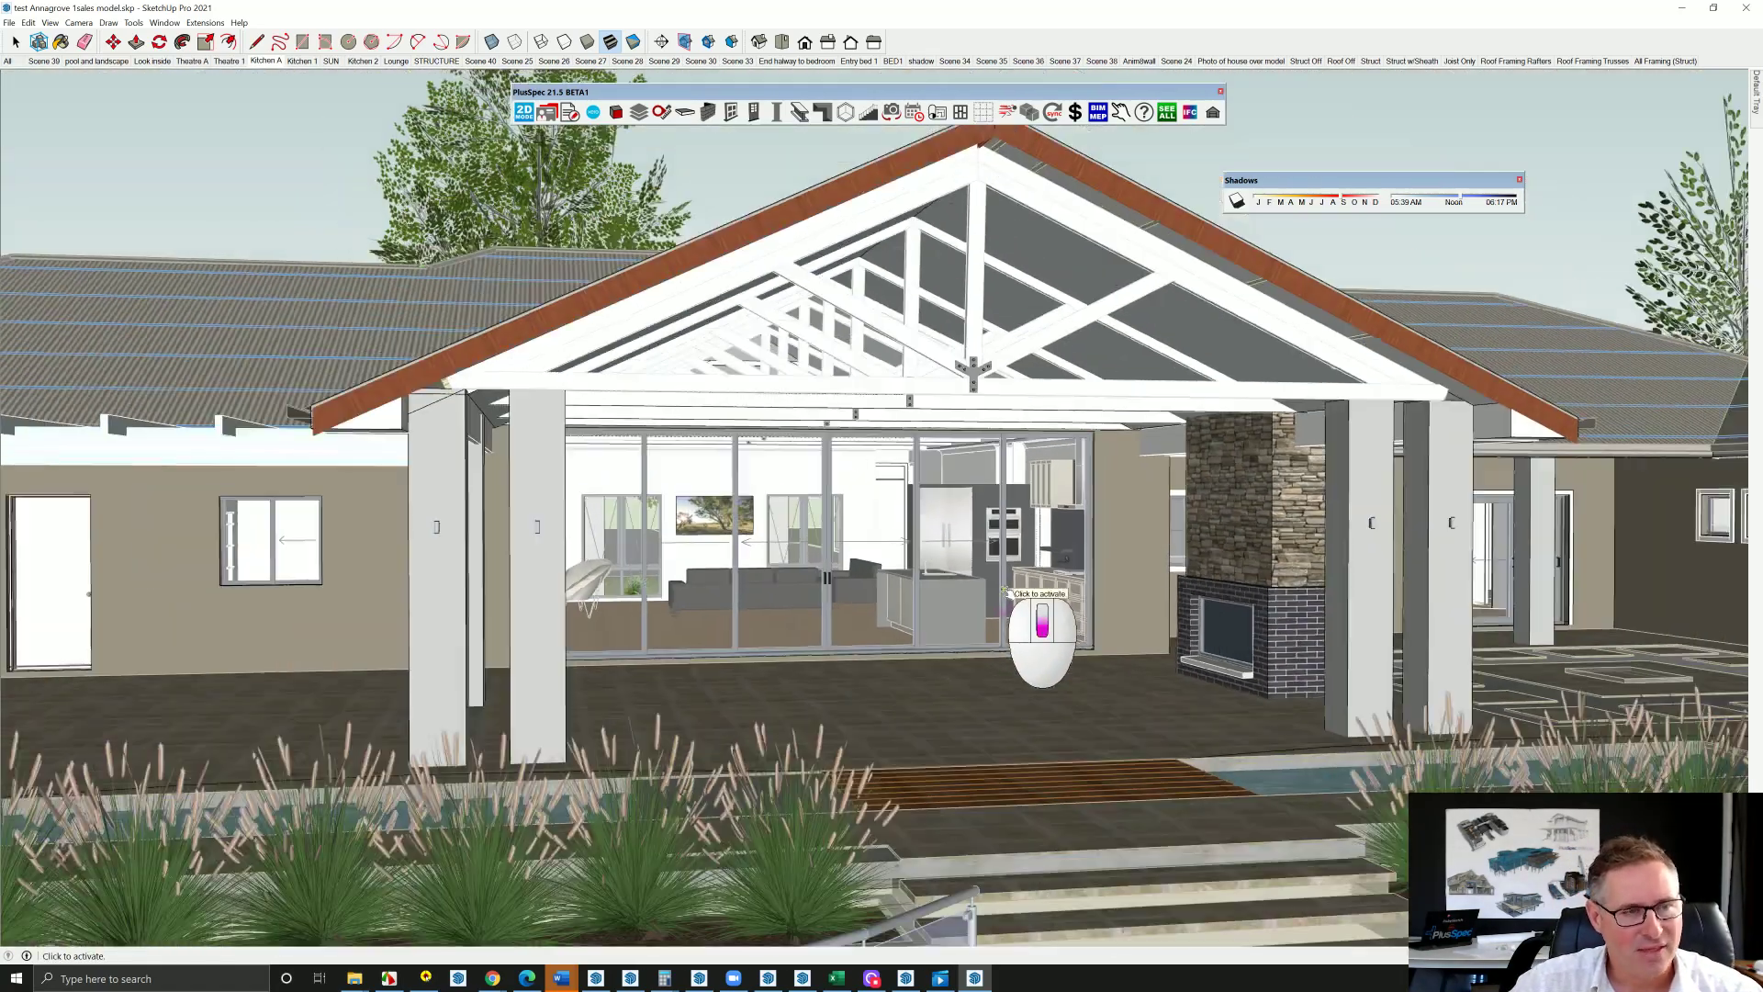
click(905, 978)
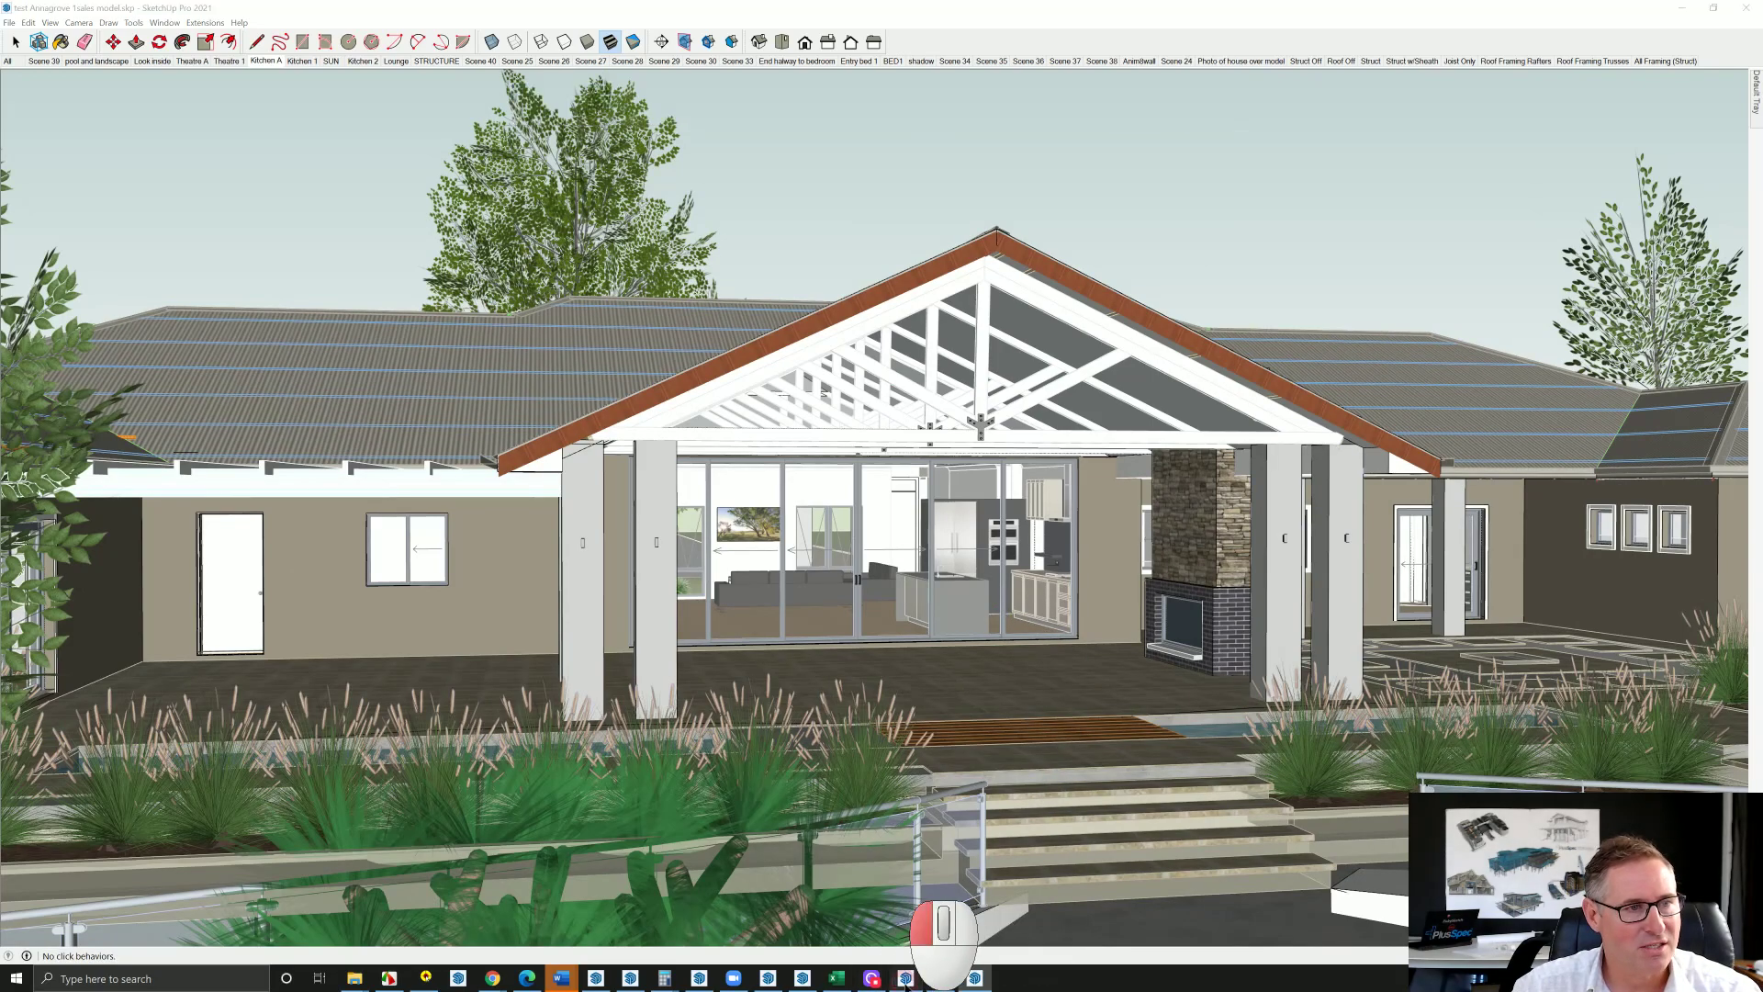
Orbit to a top view and zoom in and back out over the four marble tiles
middle_drag(816, 453, 835, 681)
scroll(765, 613, up, 3)
scroll(765, 612, up, 4)
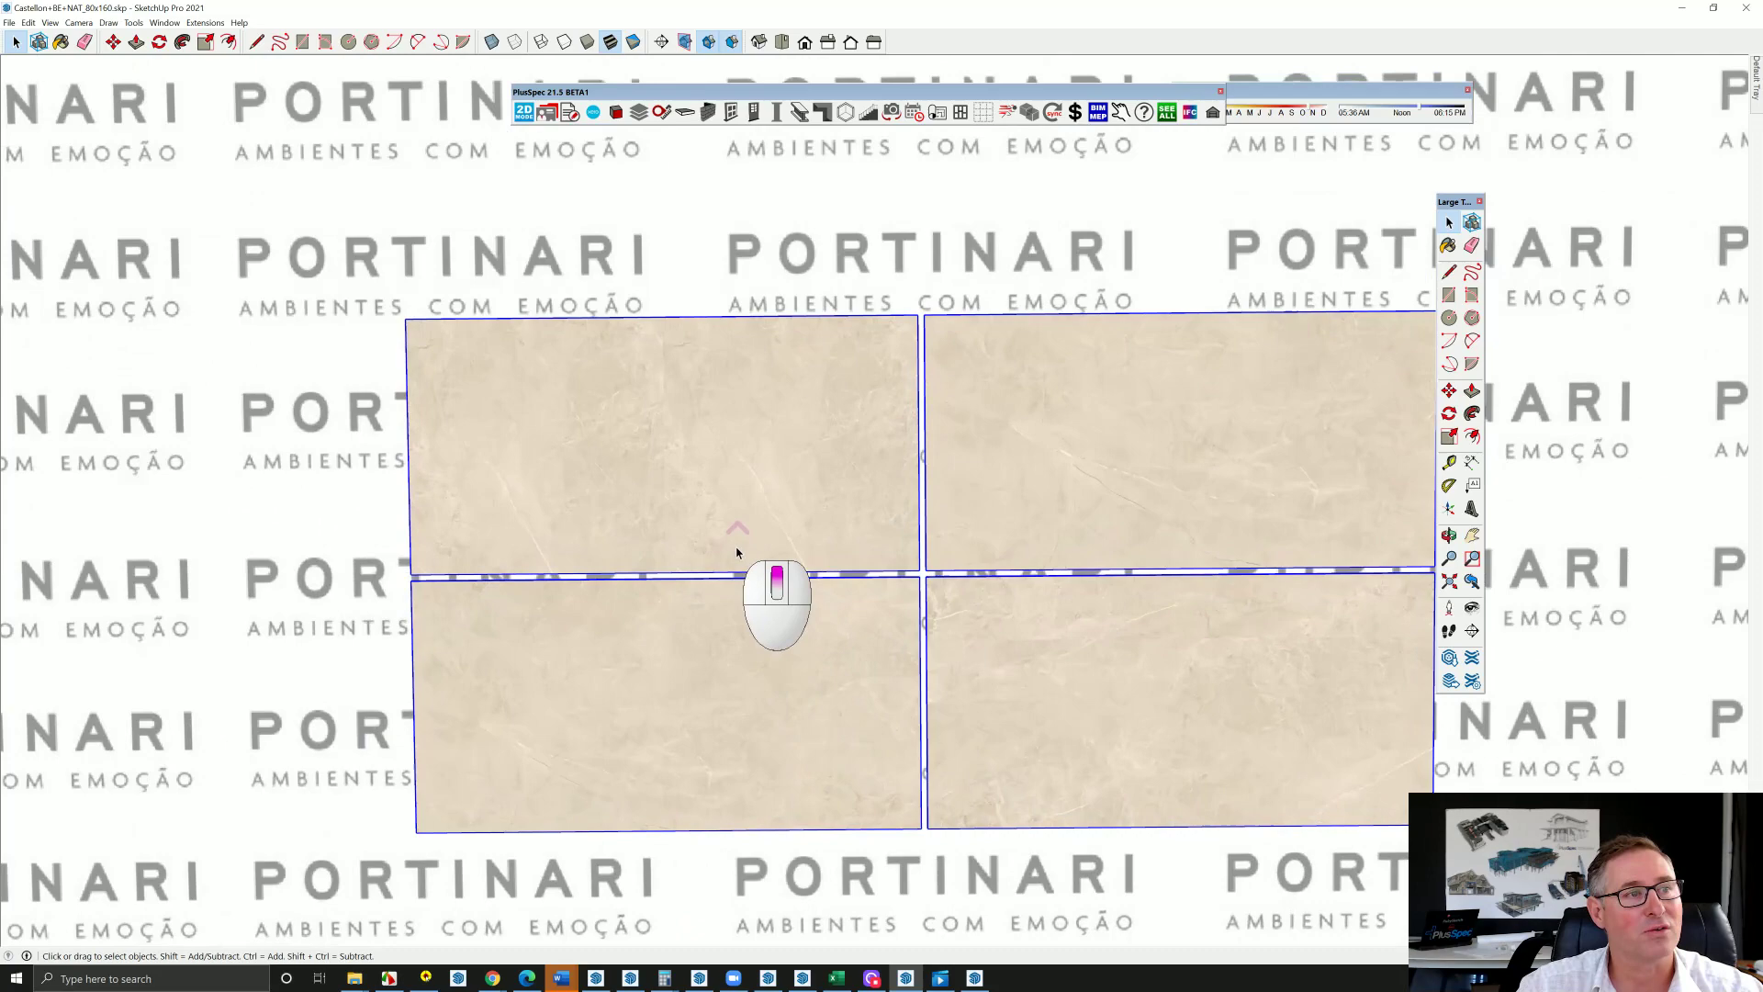
scroll(750, 499, up, 1)
scroll(757, 502, up, 5)
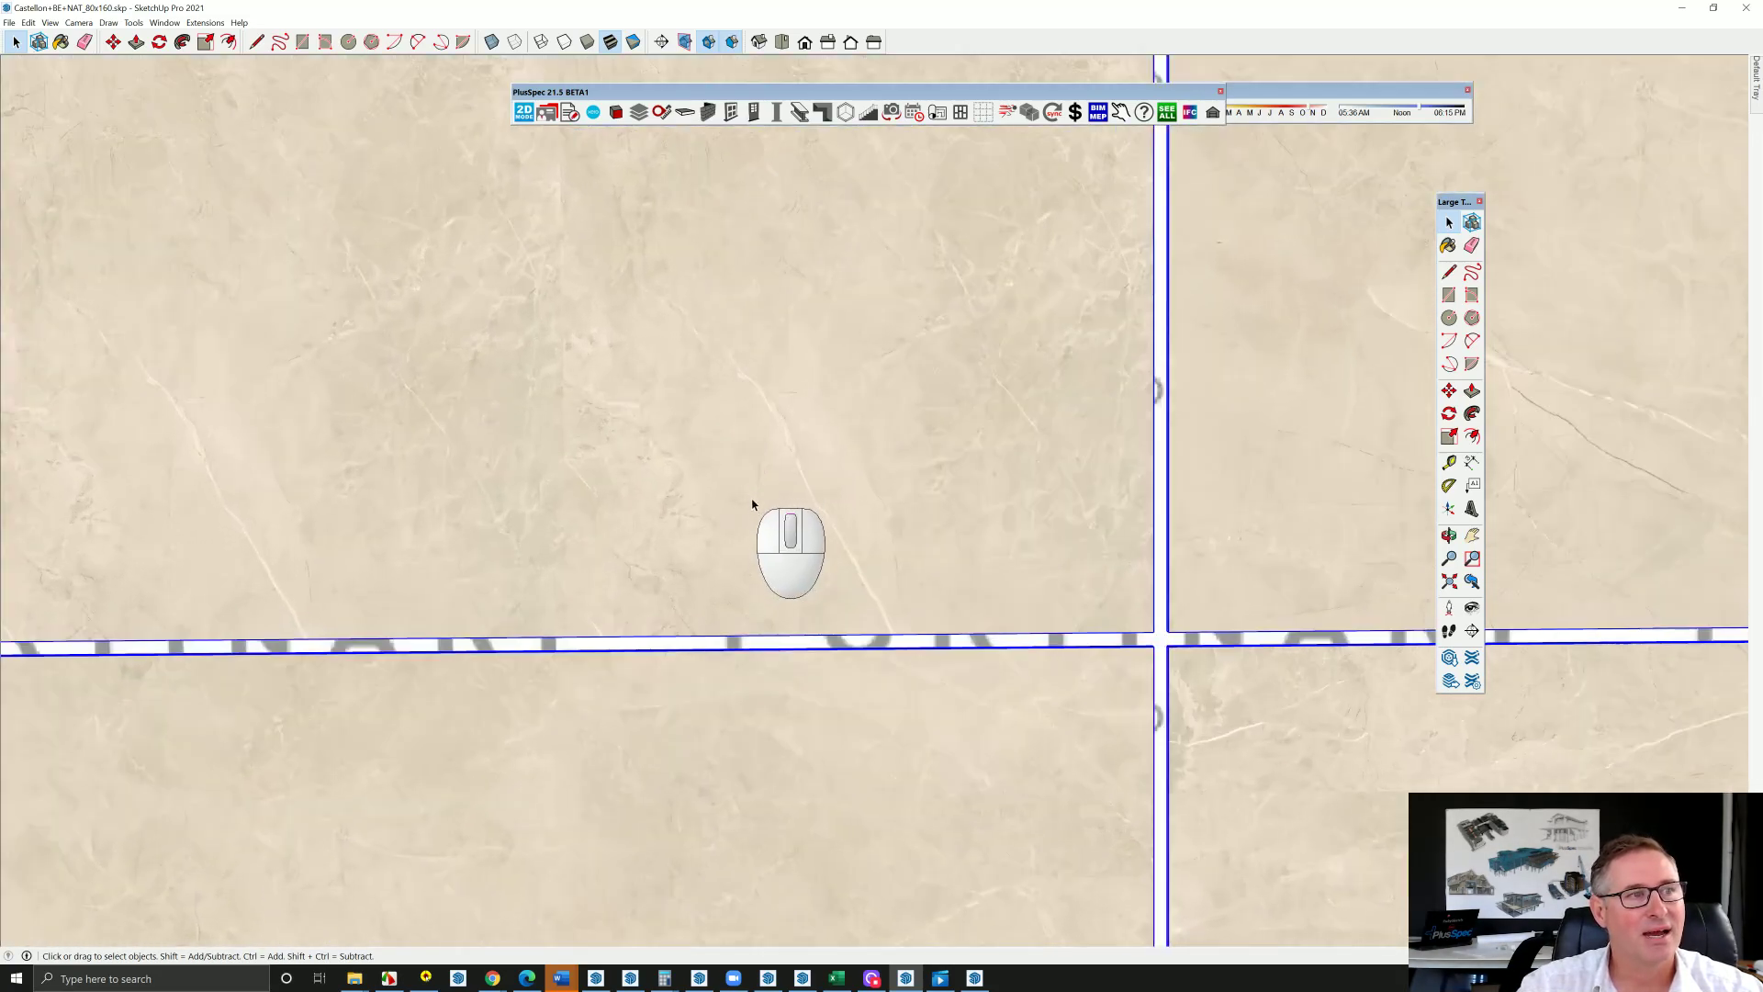
scroll(772, 507, up, 4)
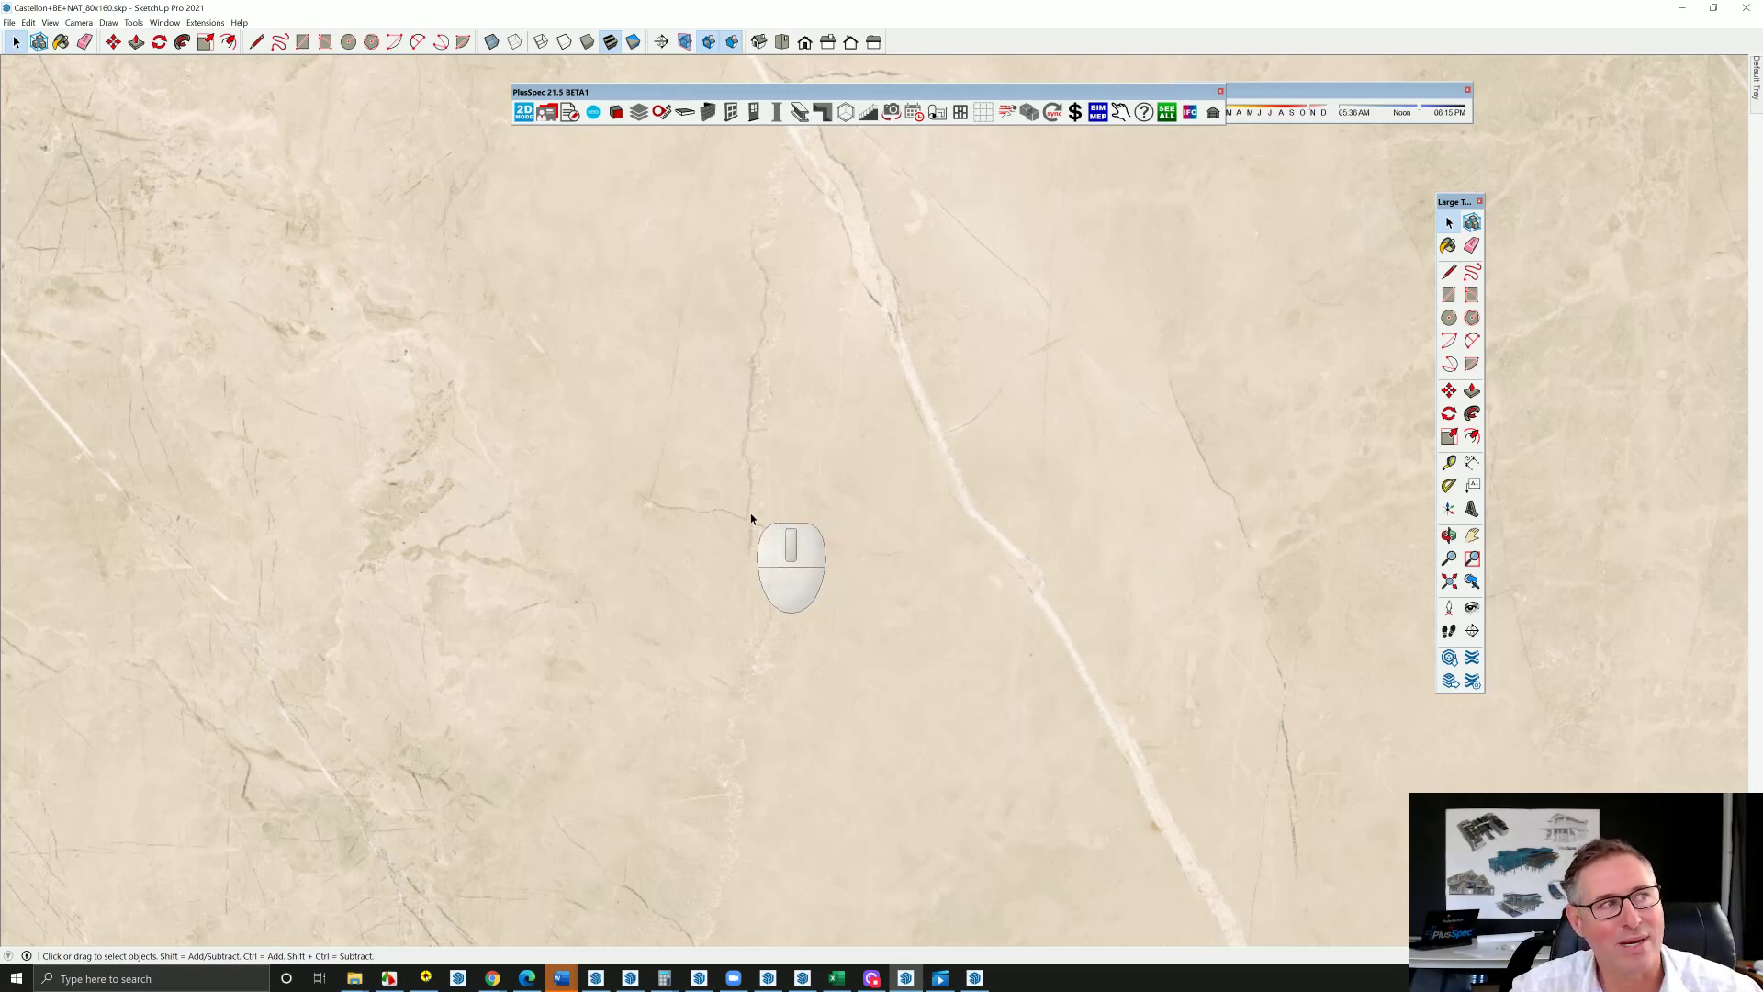
scroll(751, 519, up, 6)
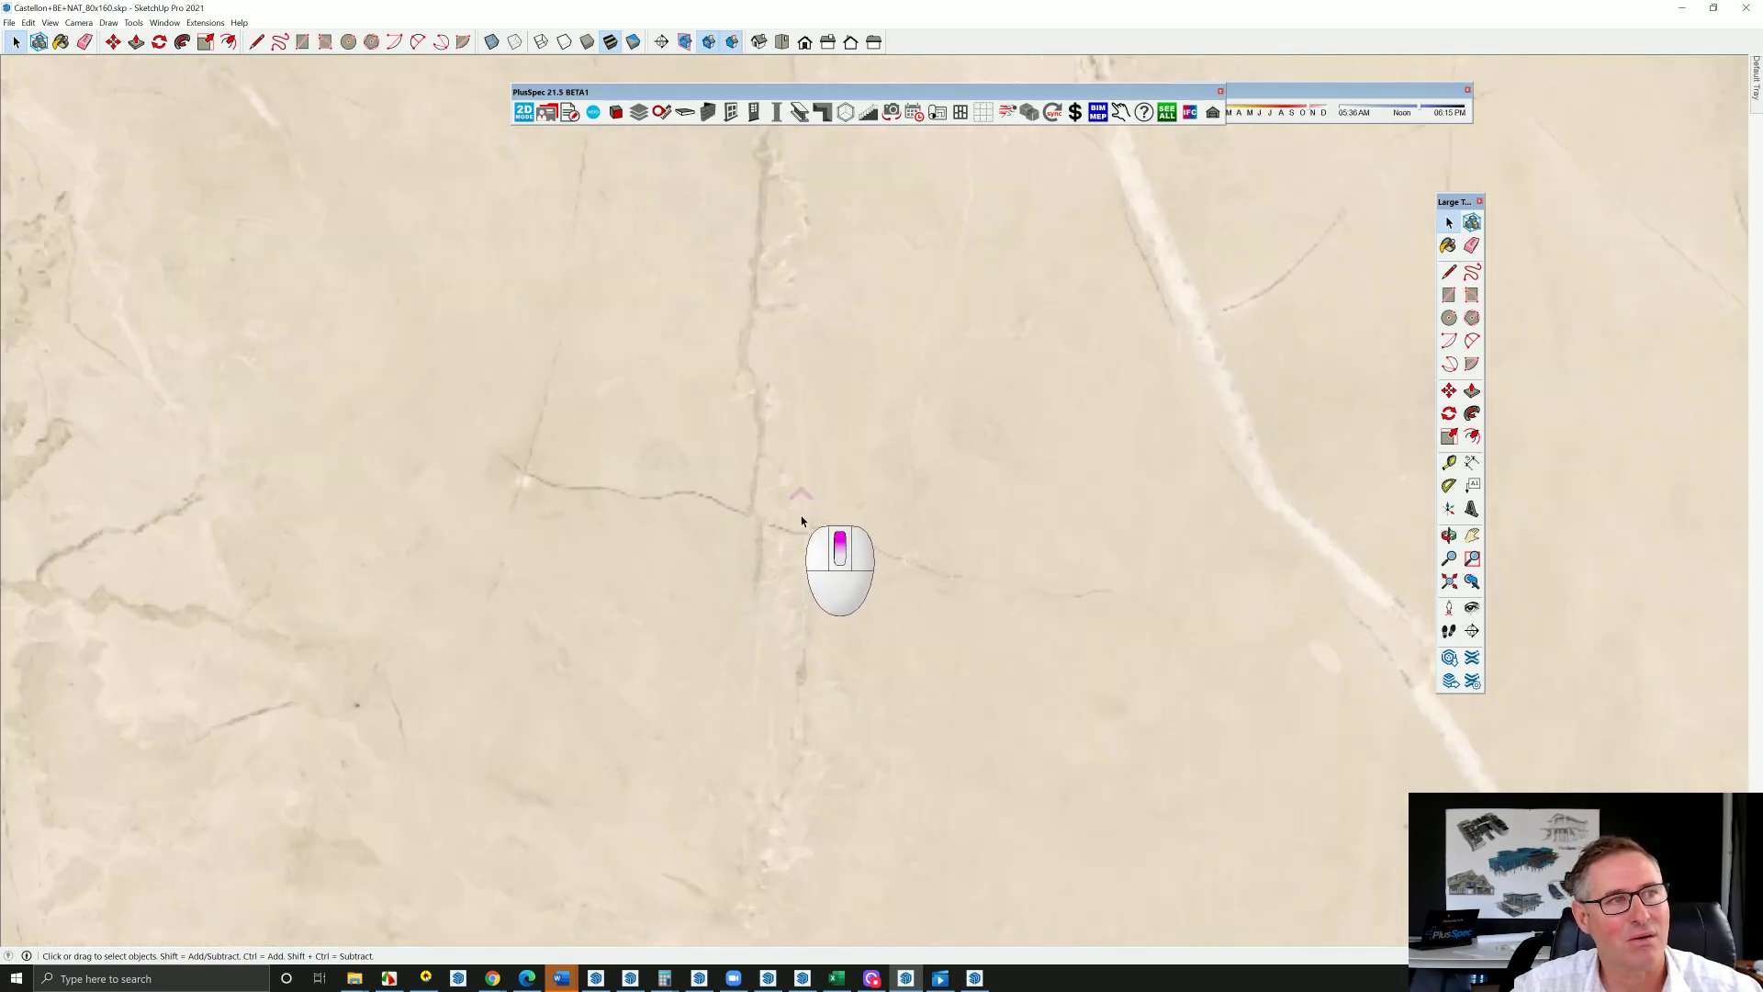
scroll(787, 543, down, 5)
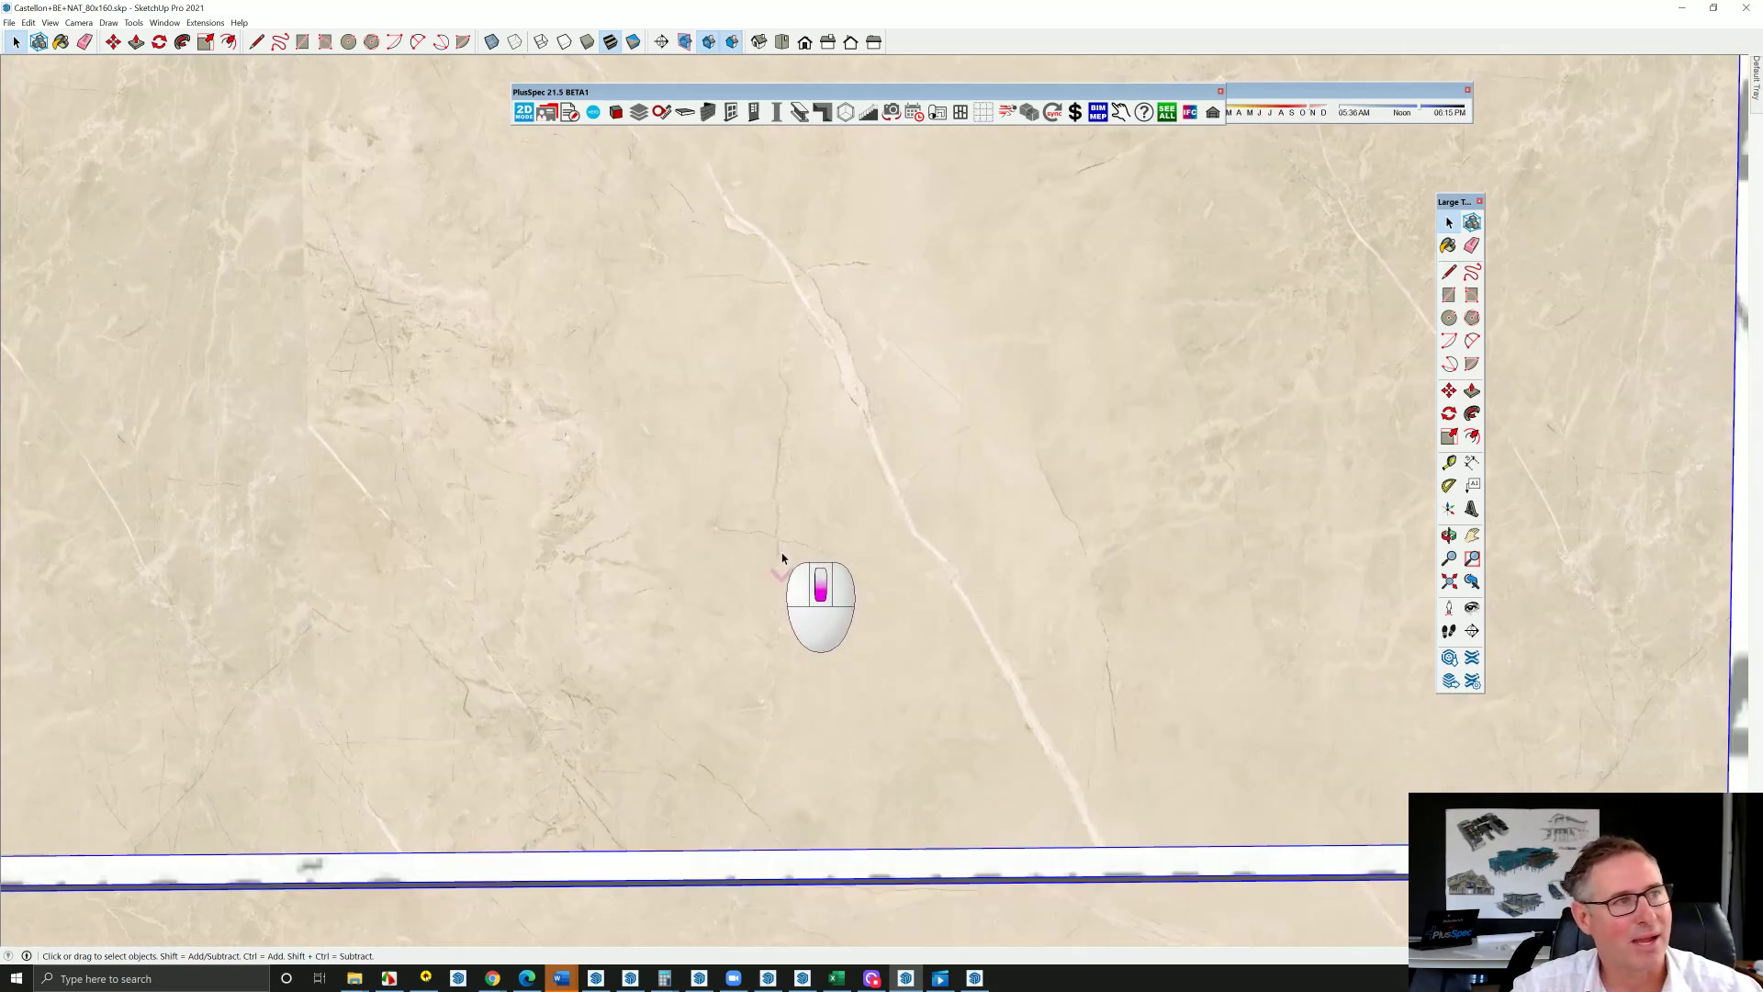
scroll(782, 558, down, 8)
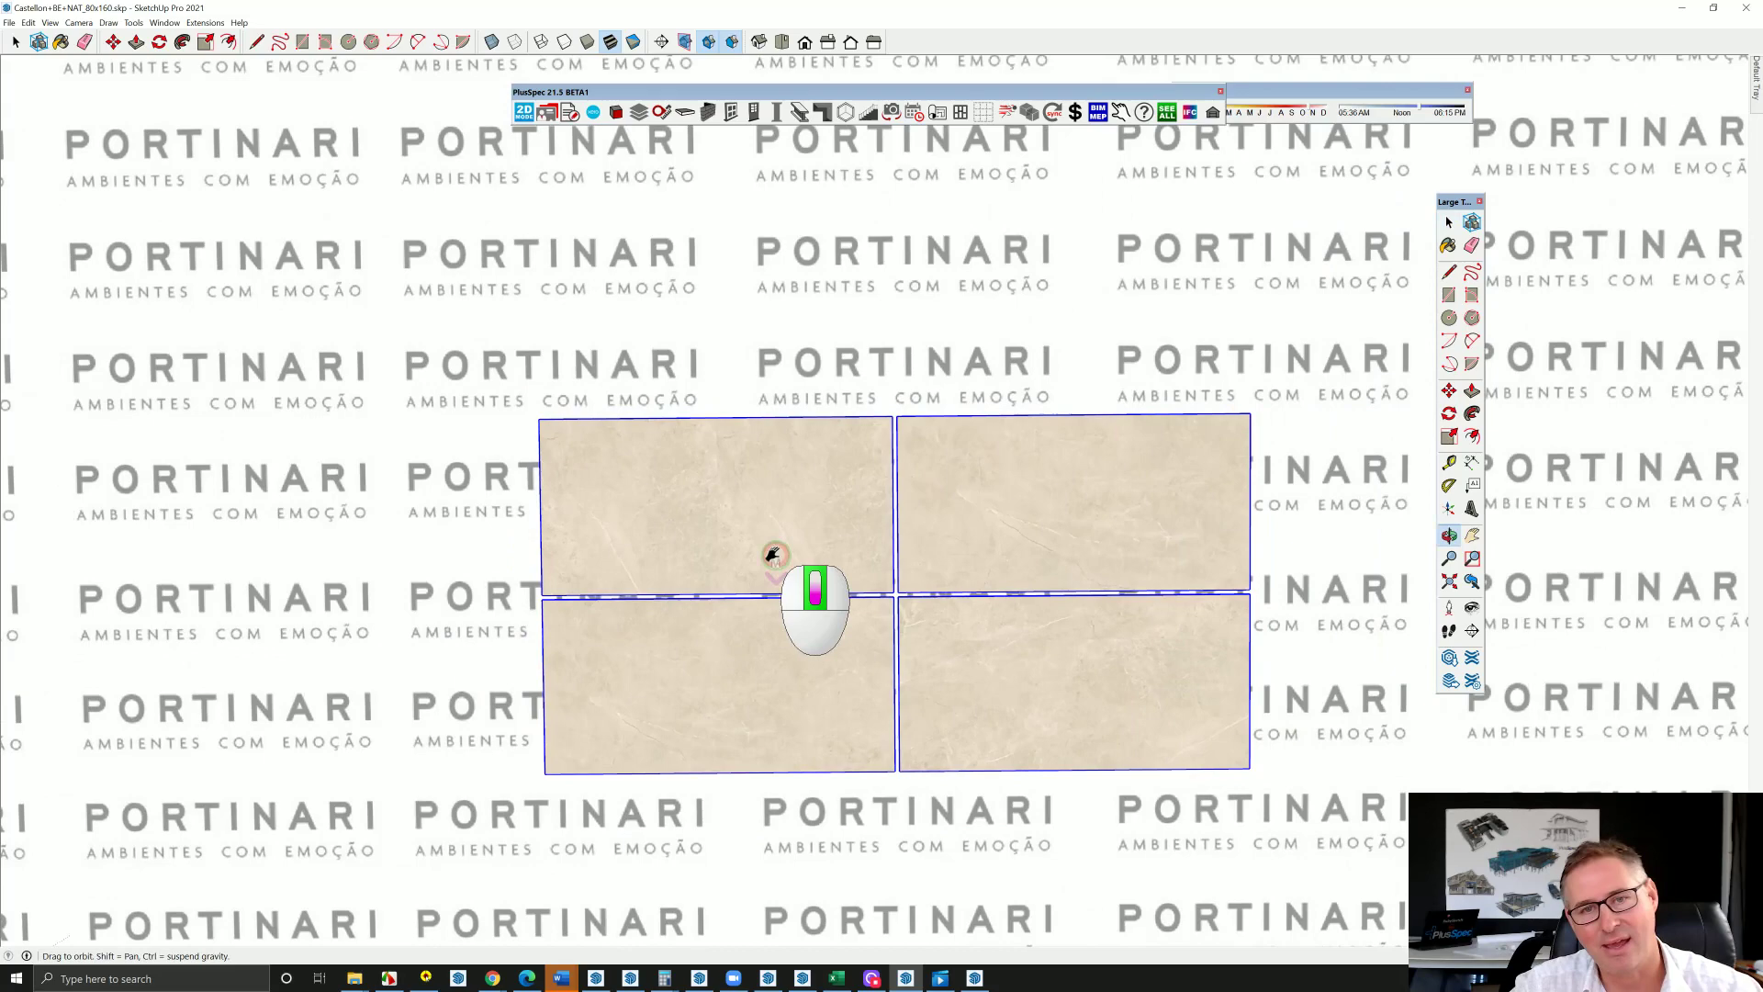
shift+middle_drag(774, 554, 756, 476)
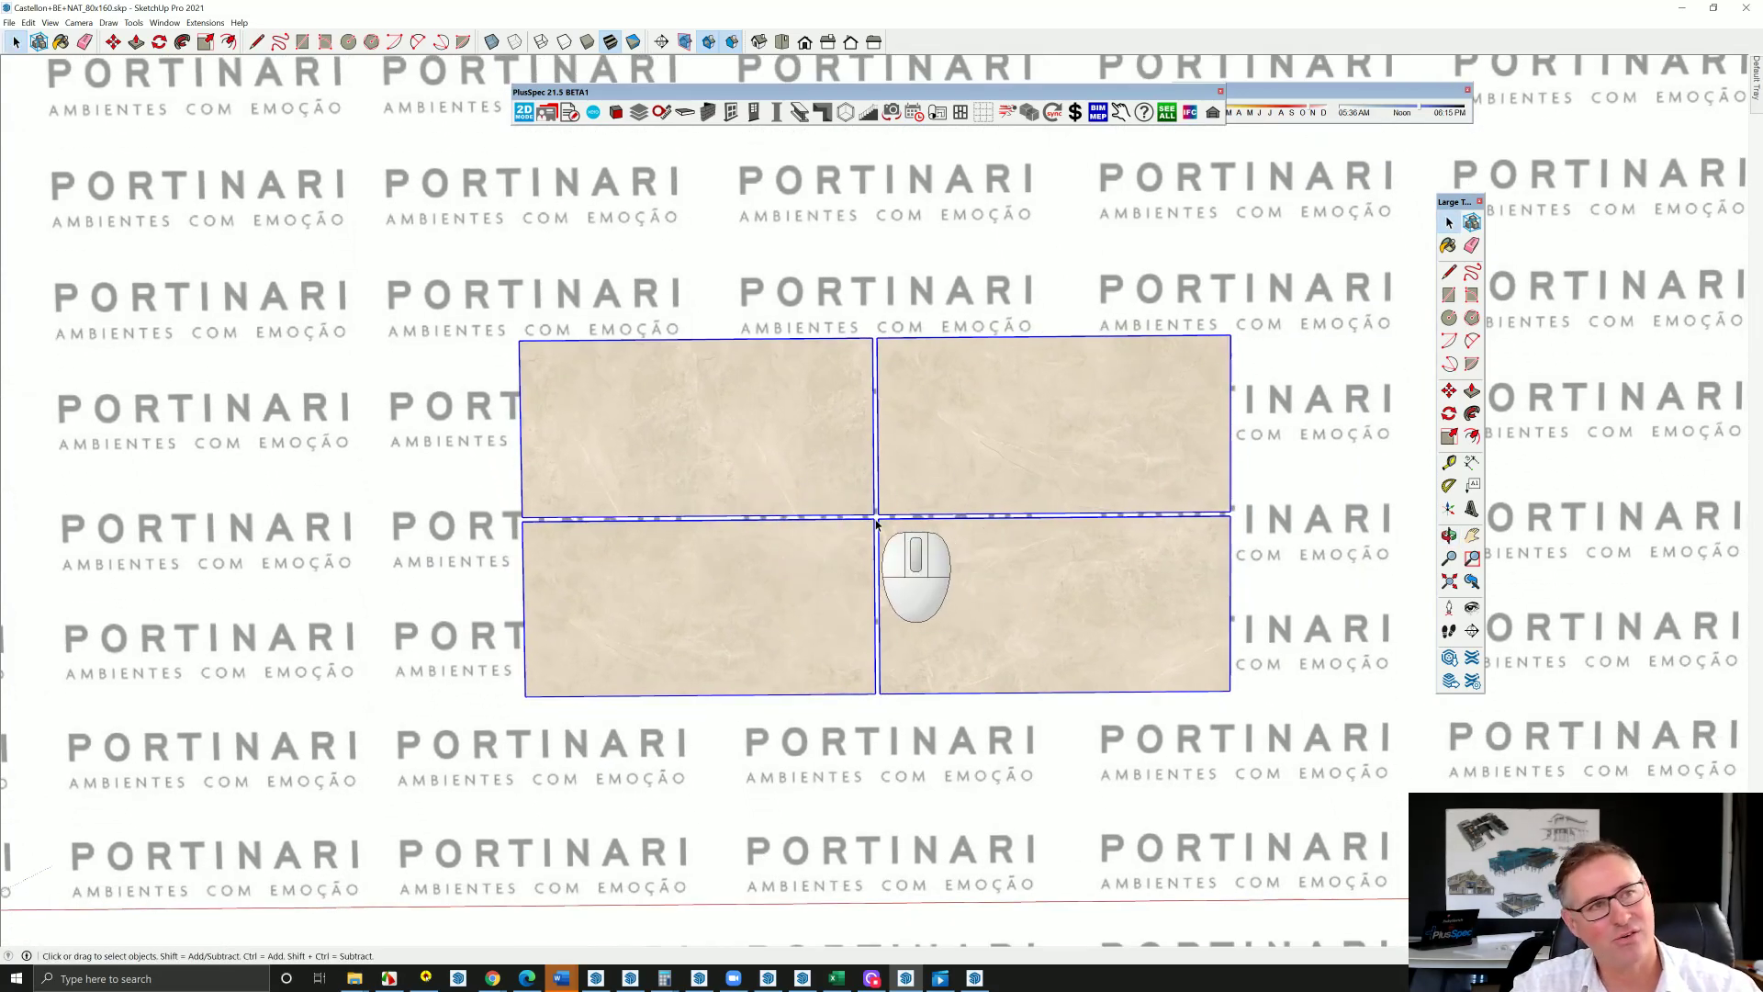
scroll(869, 523, down, 5)
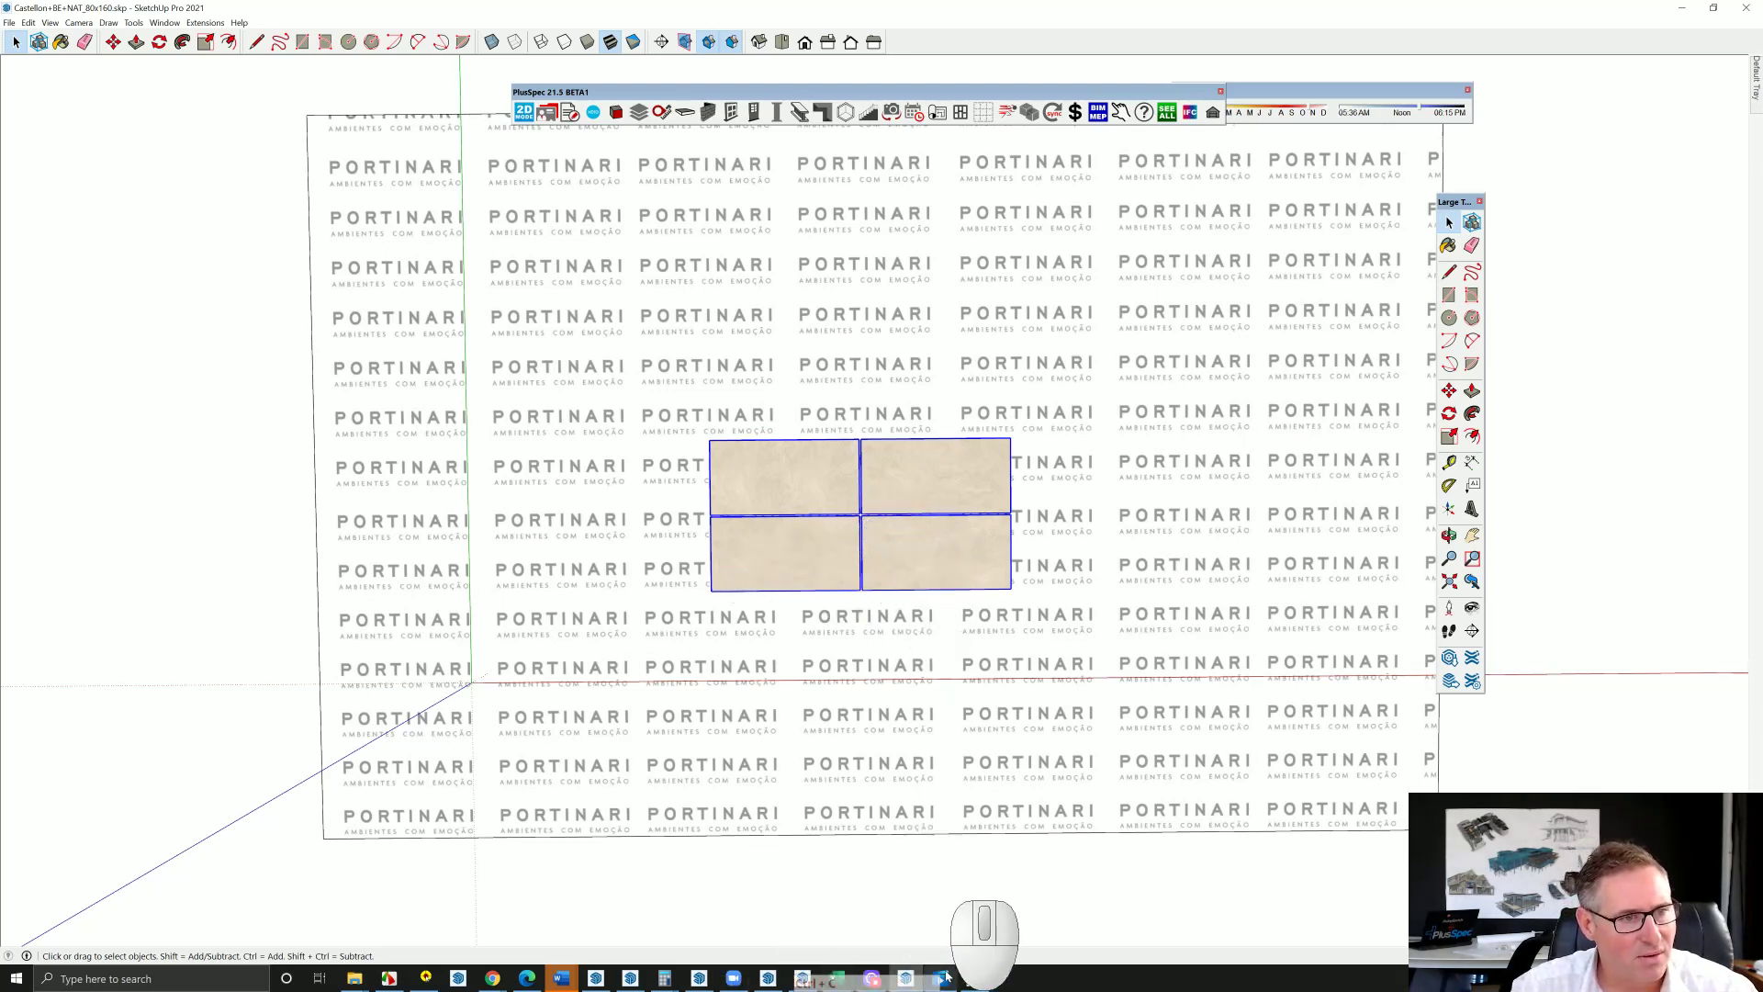
Switch between the Annagrove and Castellon models, ending on the untitled bathroom model
click(906, 979)
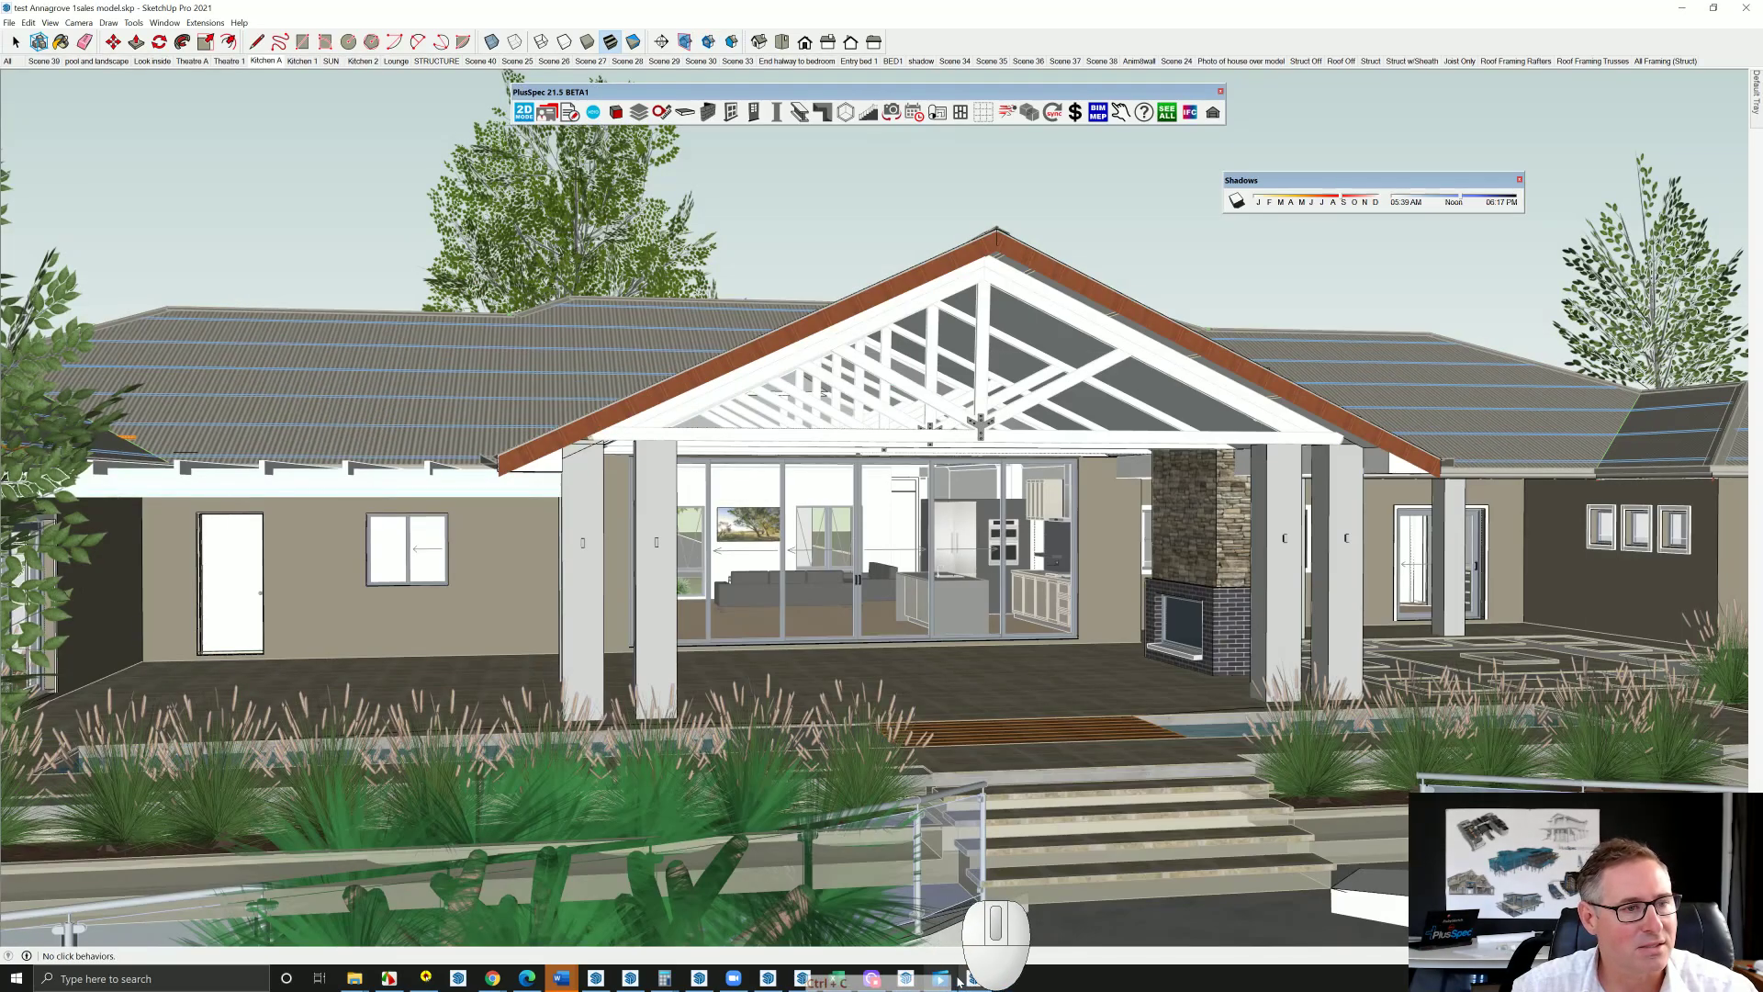
click(906, 980)
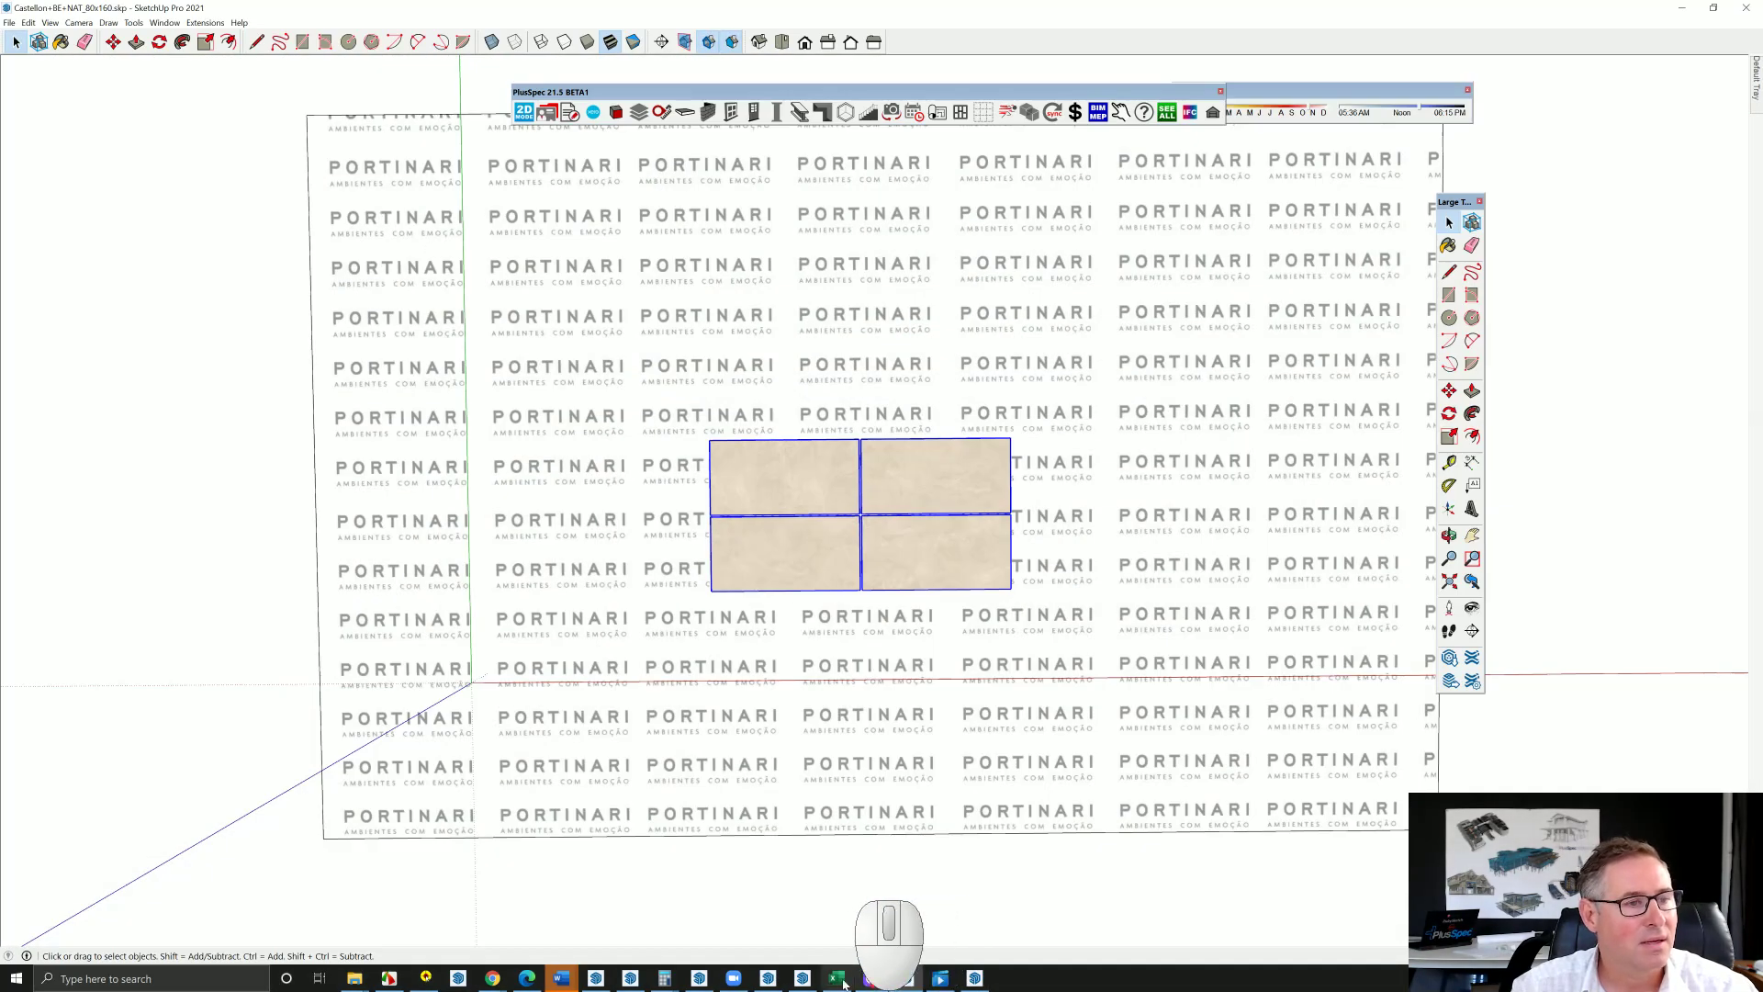
click(803, 979)
Save the bathroom model under the name 'delete Untitled.skp'
middle_drag(922, 687, 717, 514)
key(space)
click(9, 22)
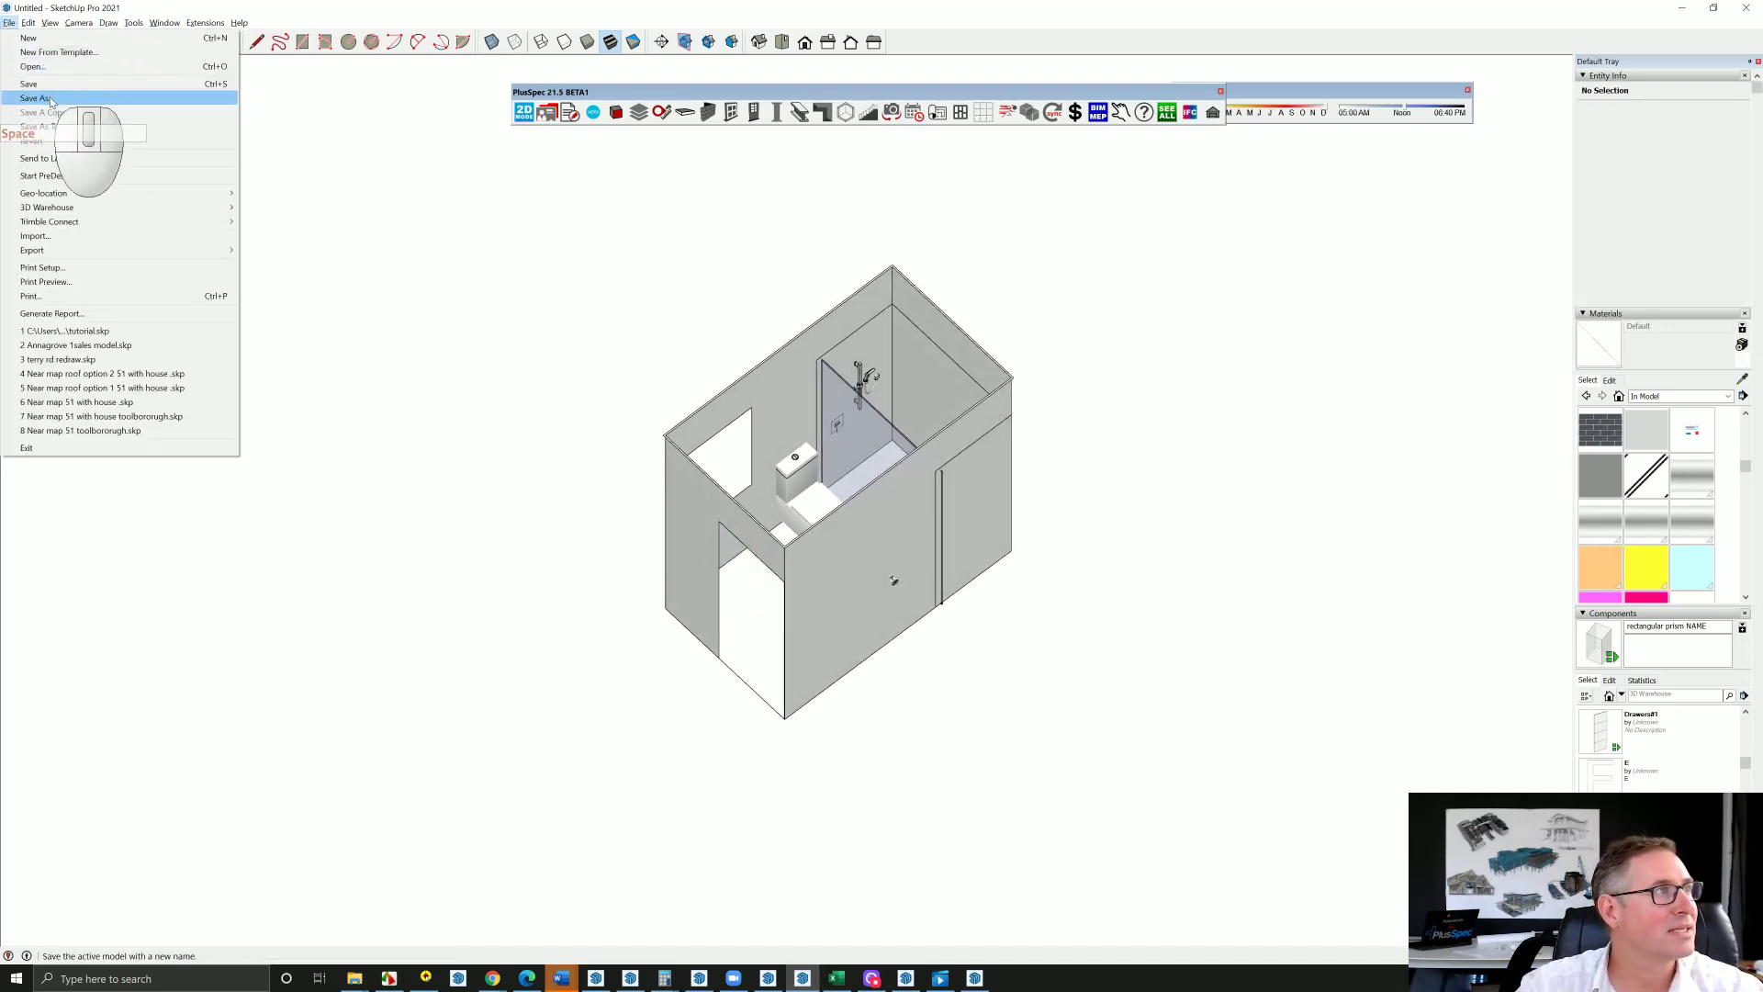
key(Escape)
key(ctrl+s)
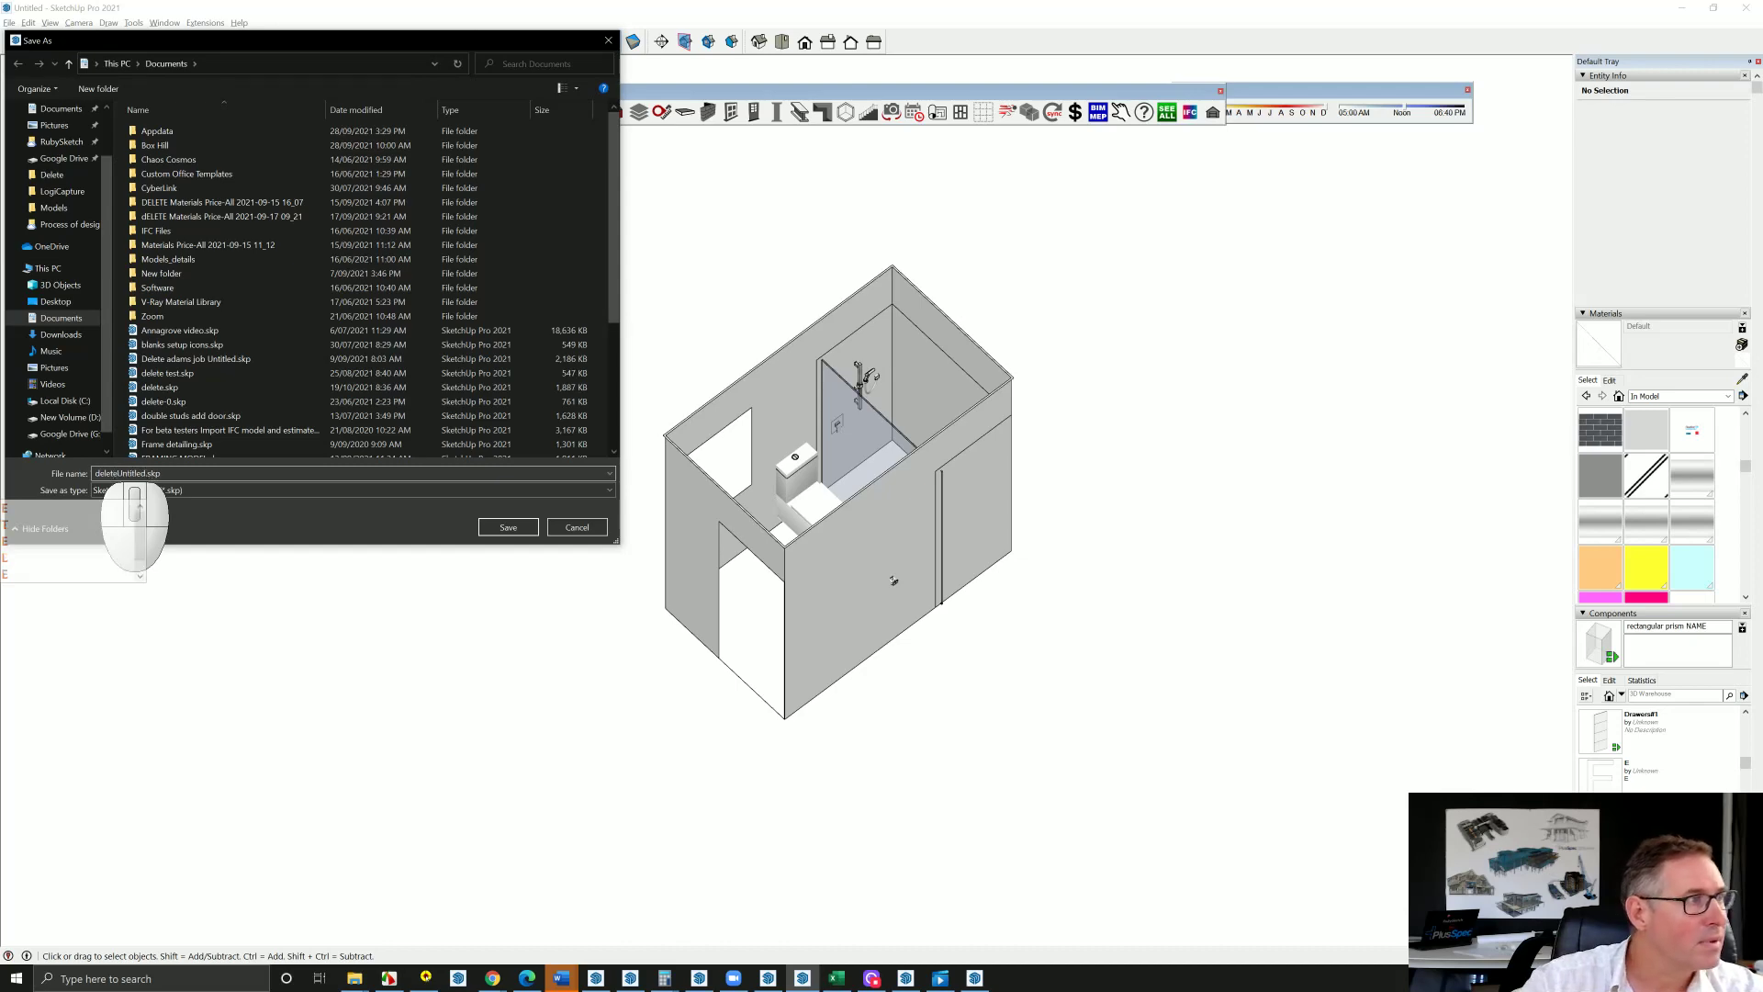
text(delete)
click(508, 526)
key(space)
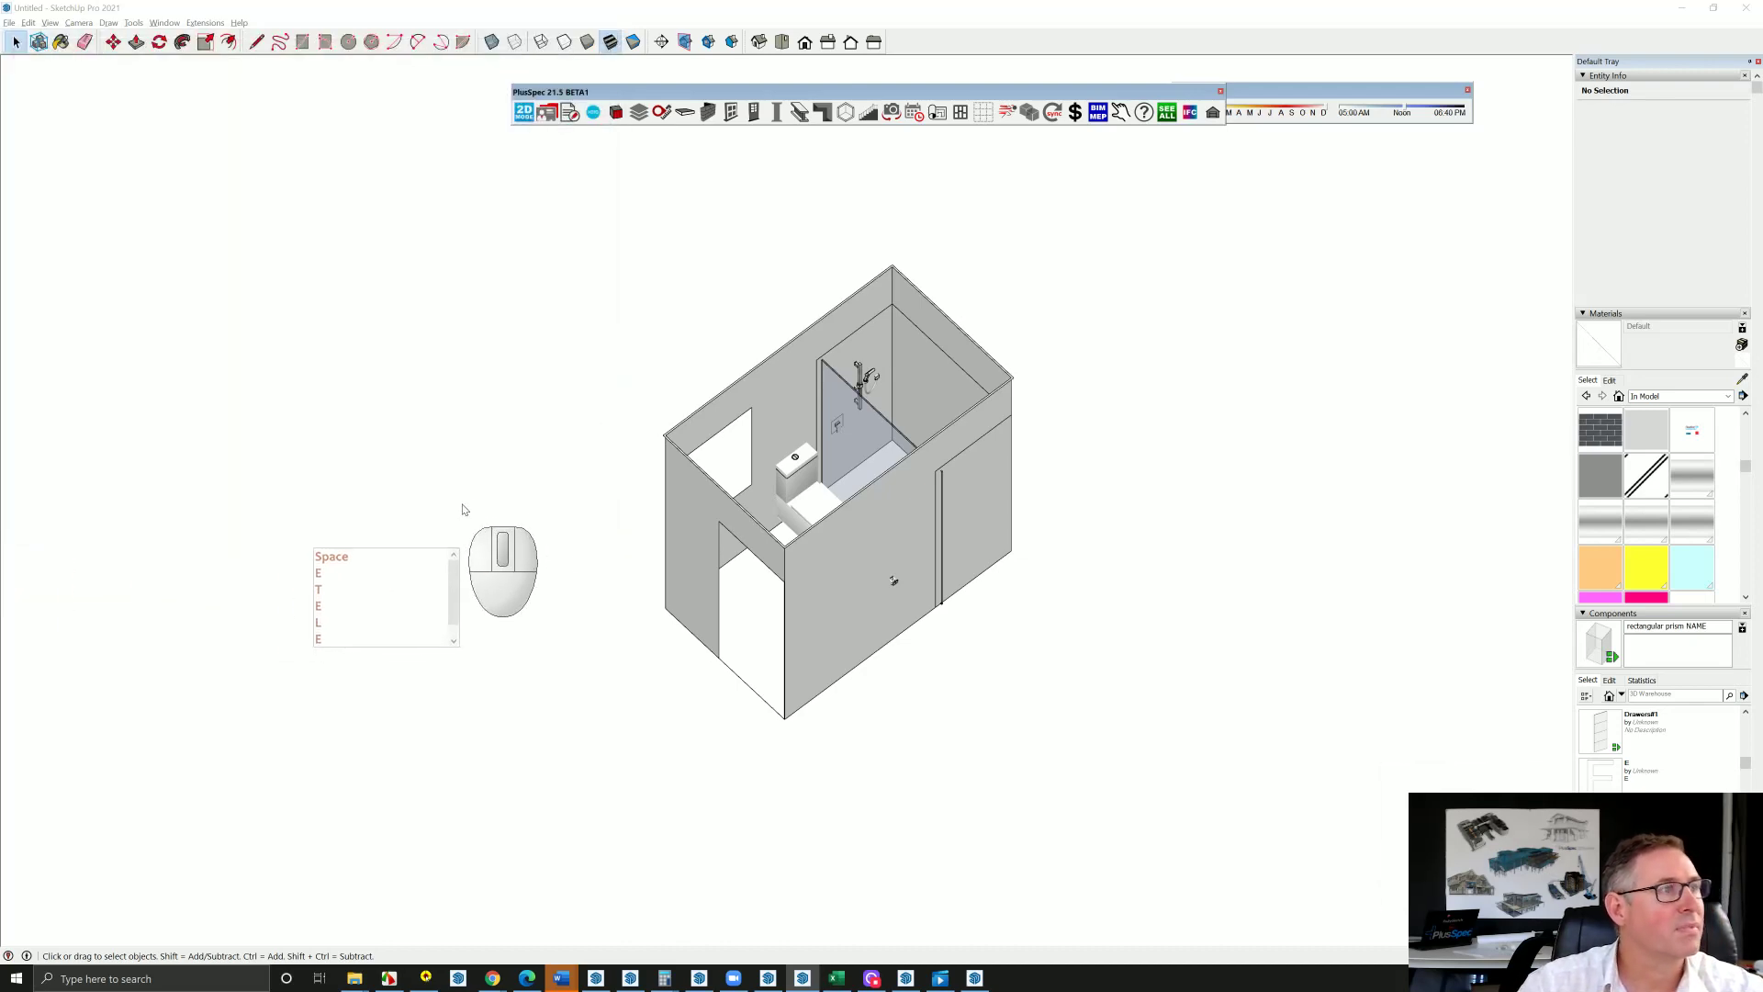
Reopen Save As and sort the Documents file list by date modified, newest first
click(8, 23)
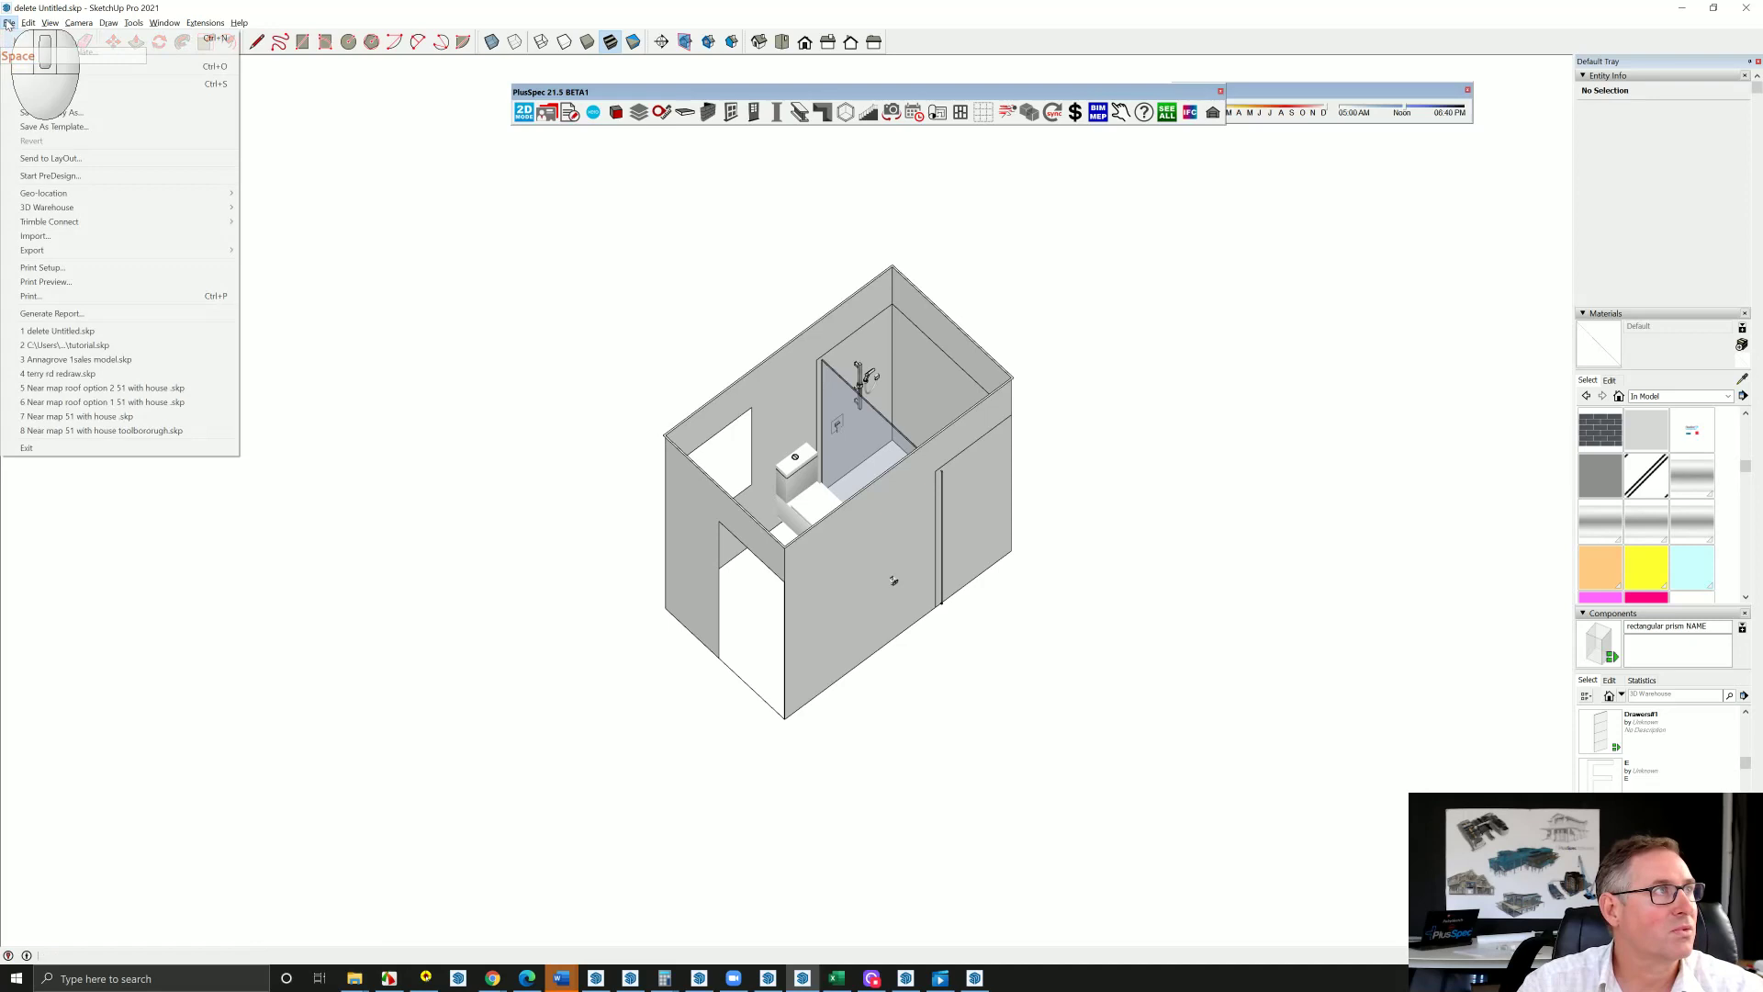
click(8, 23)
click(8, 23)
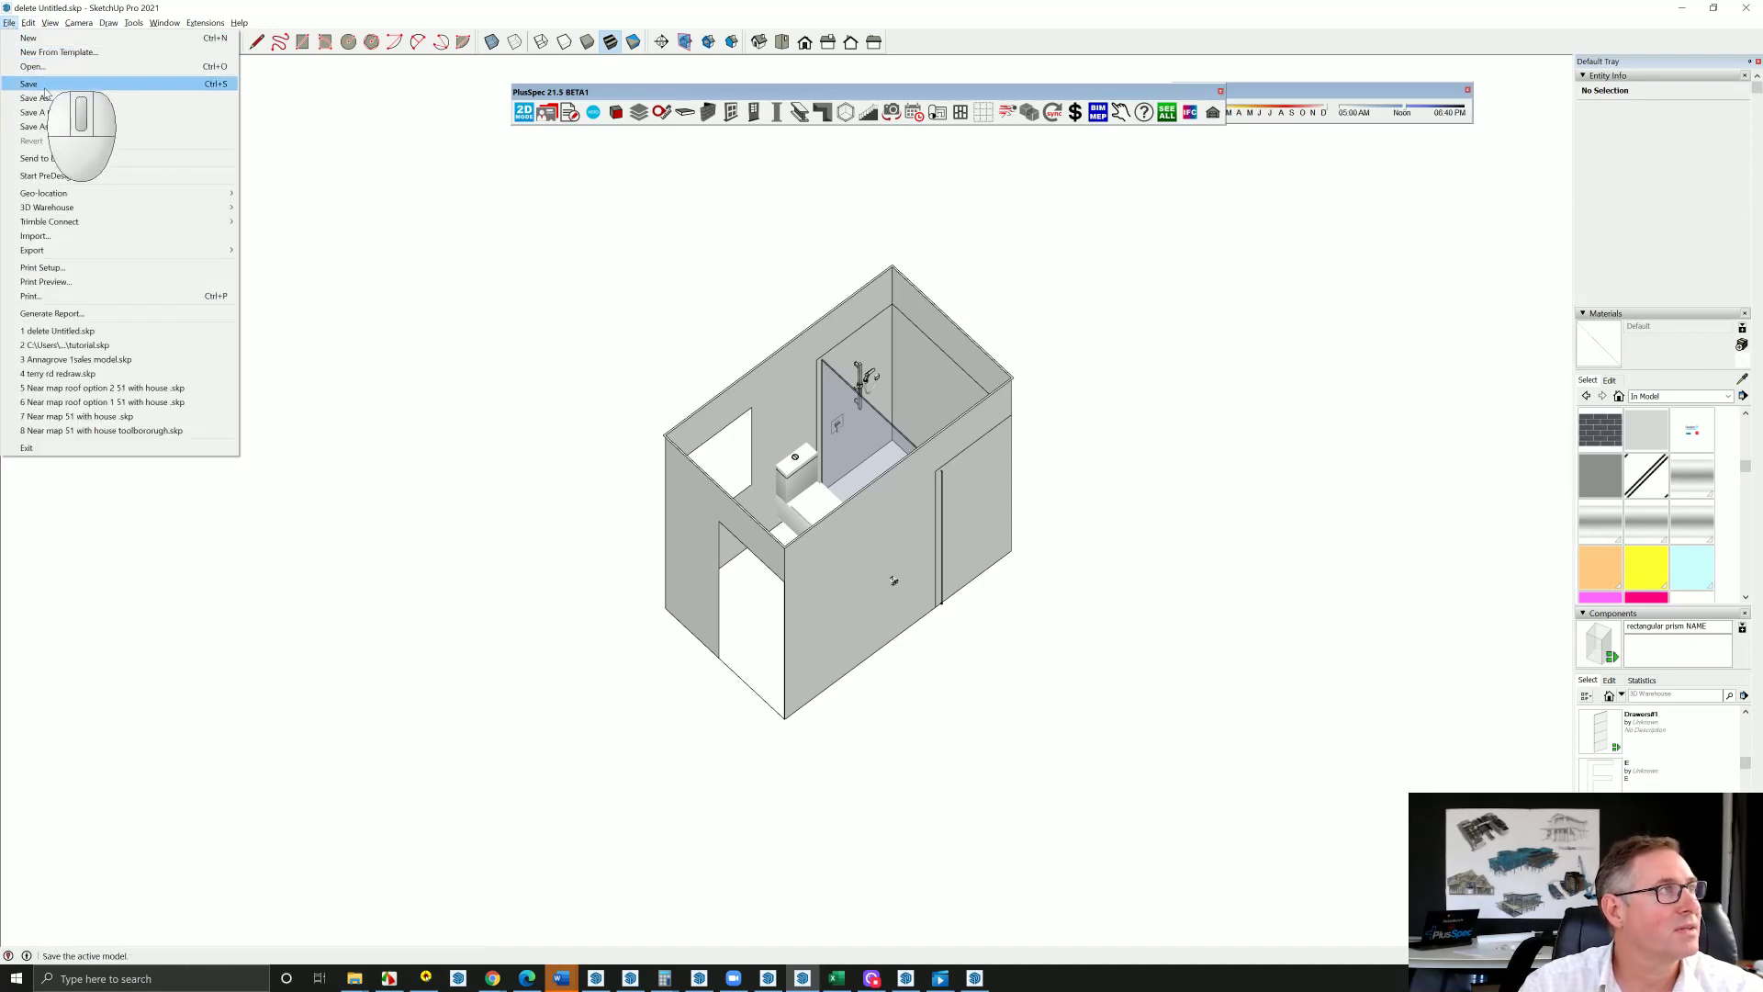
click(37, 97)
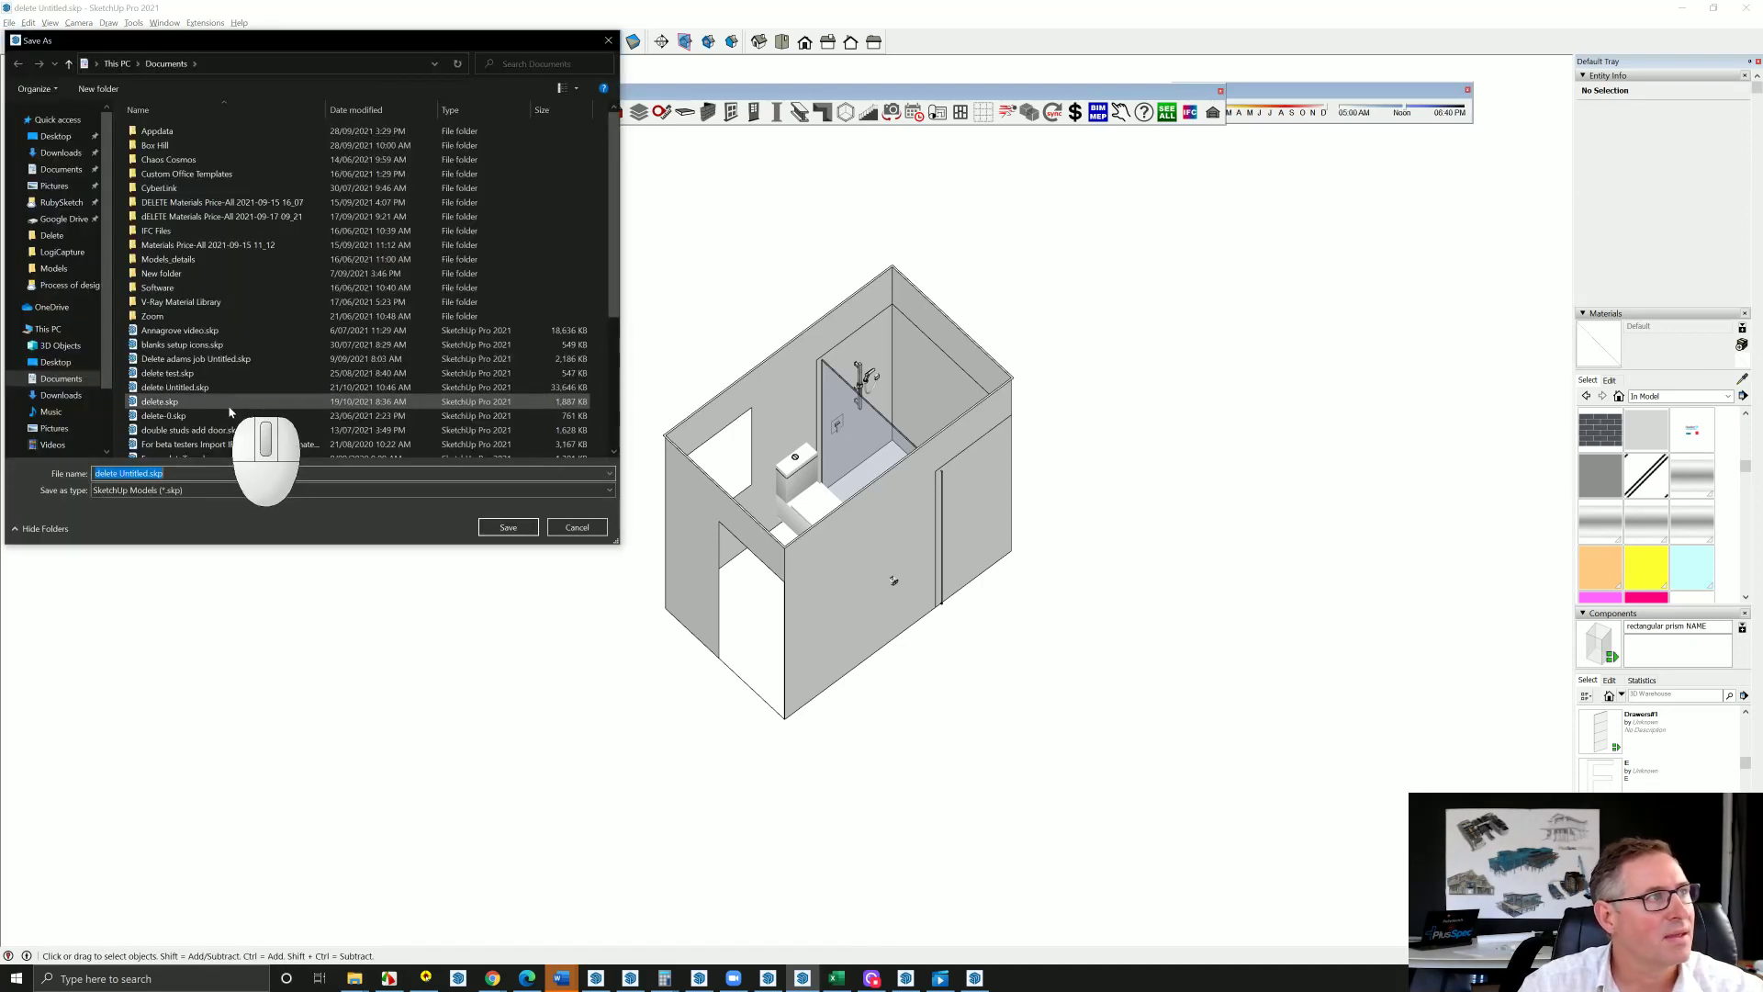
click(356, 109)
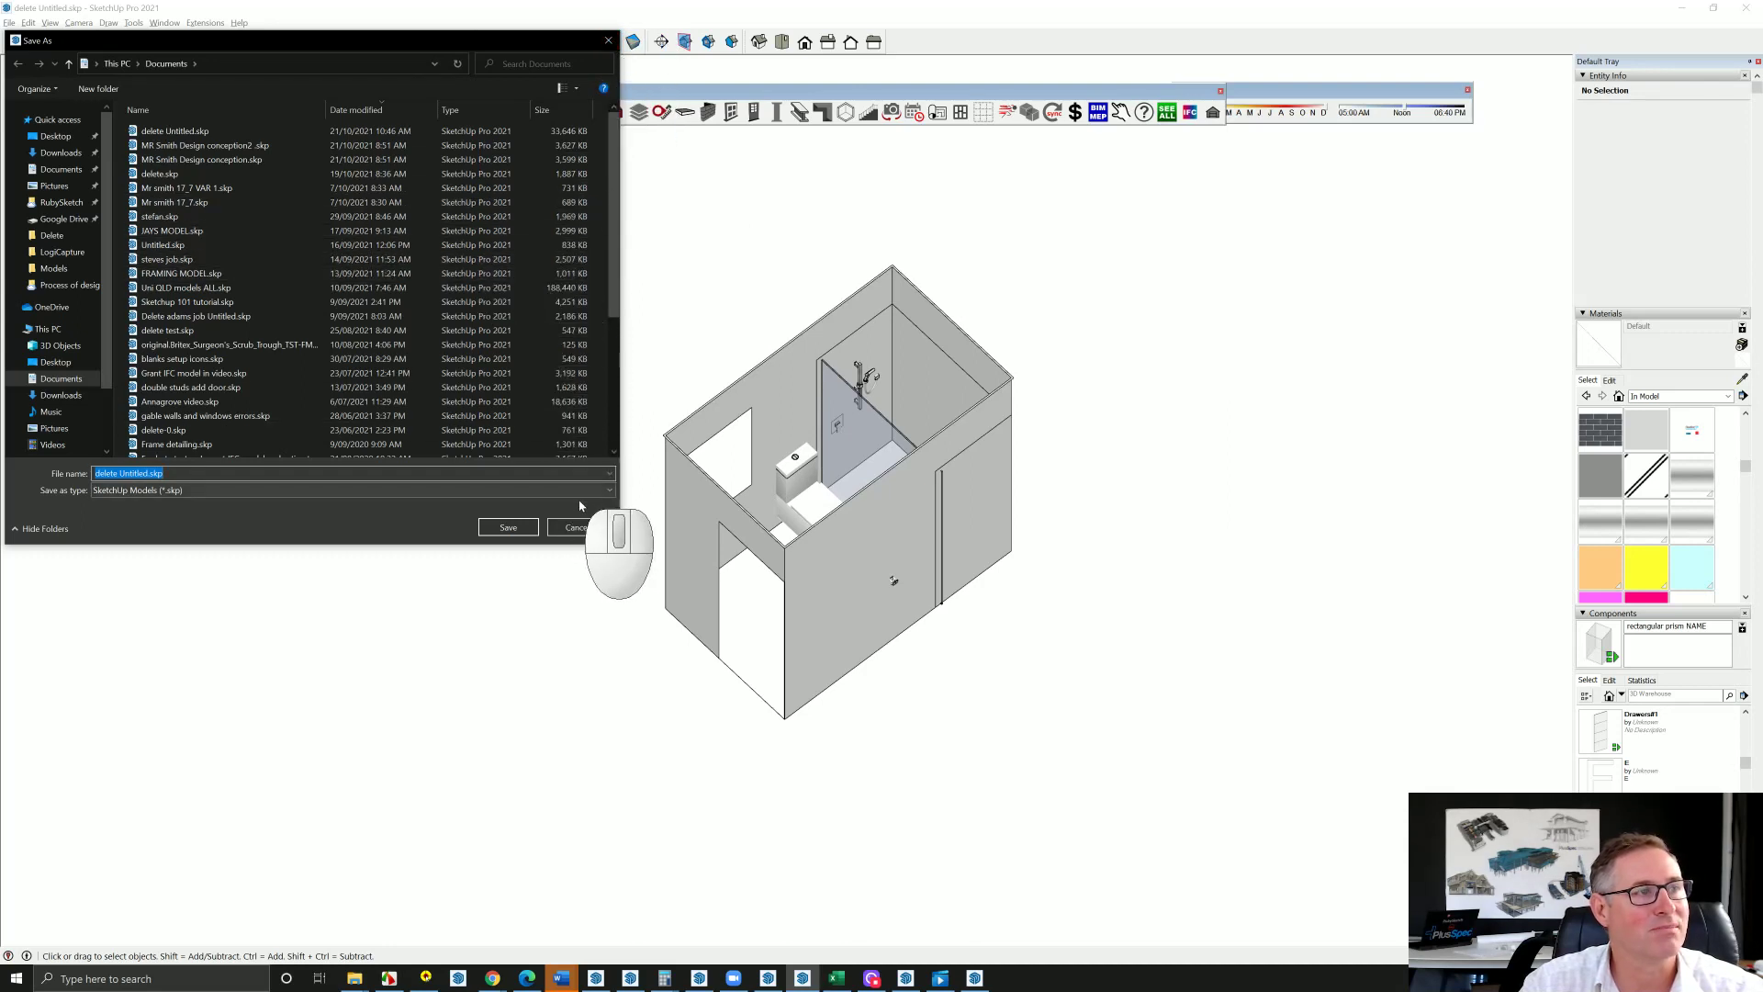
Close Save As unsaved, then paste the copied marble tiles and place them beside the bathroom
click(609, 43)
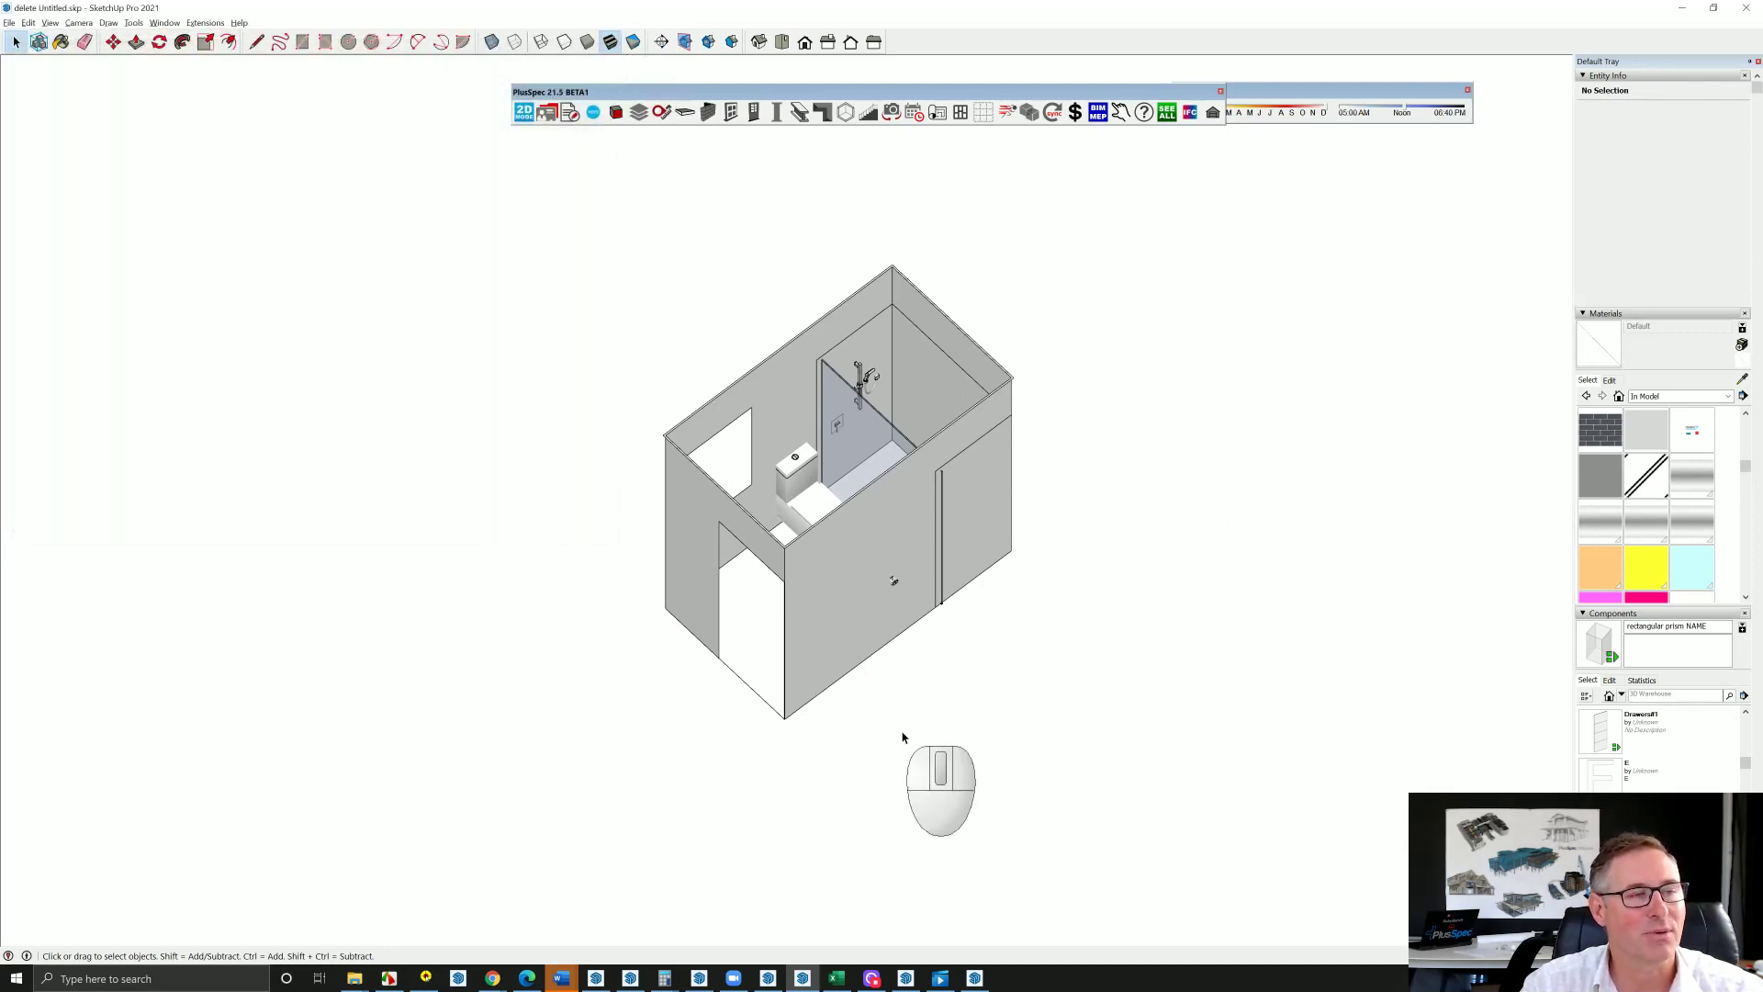
shift+middle_drag(826, 630, 590, 650)
scroll(597, 661, down, 2)
key(ctrl+v)
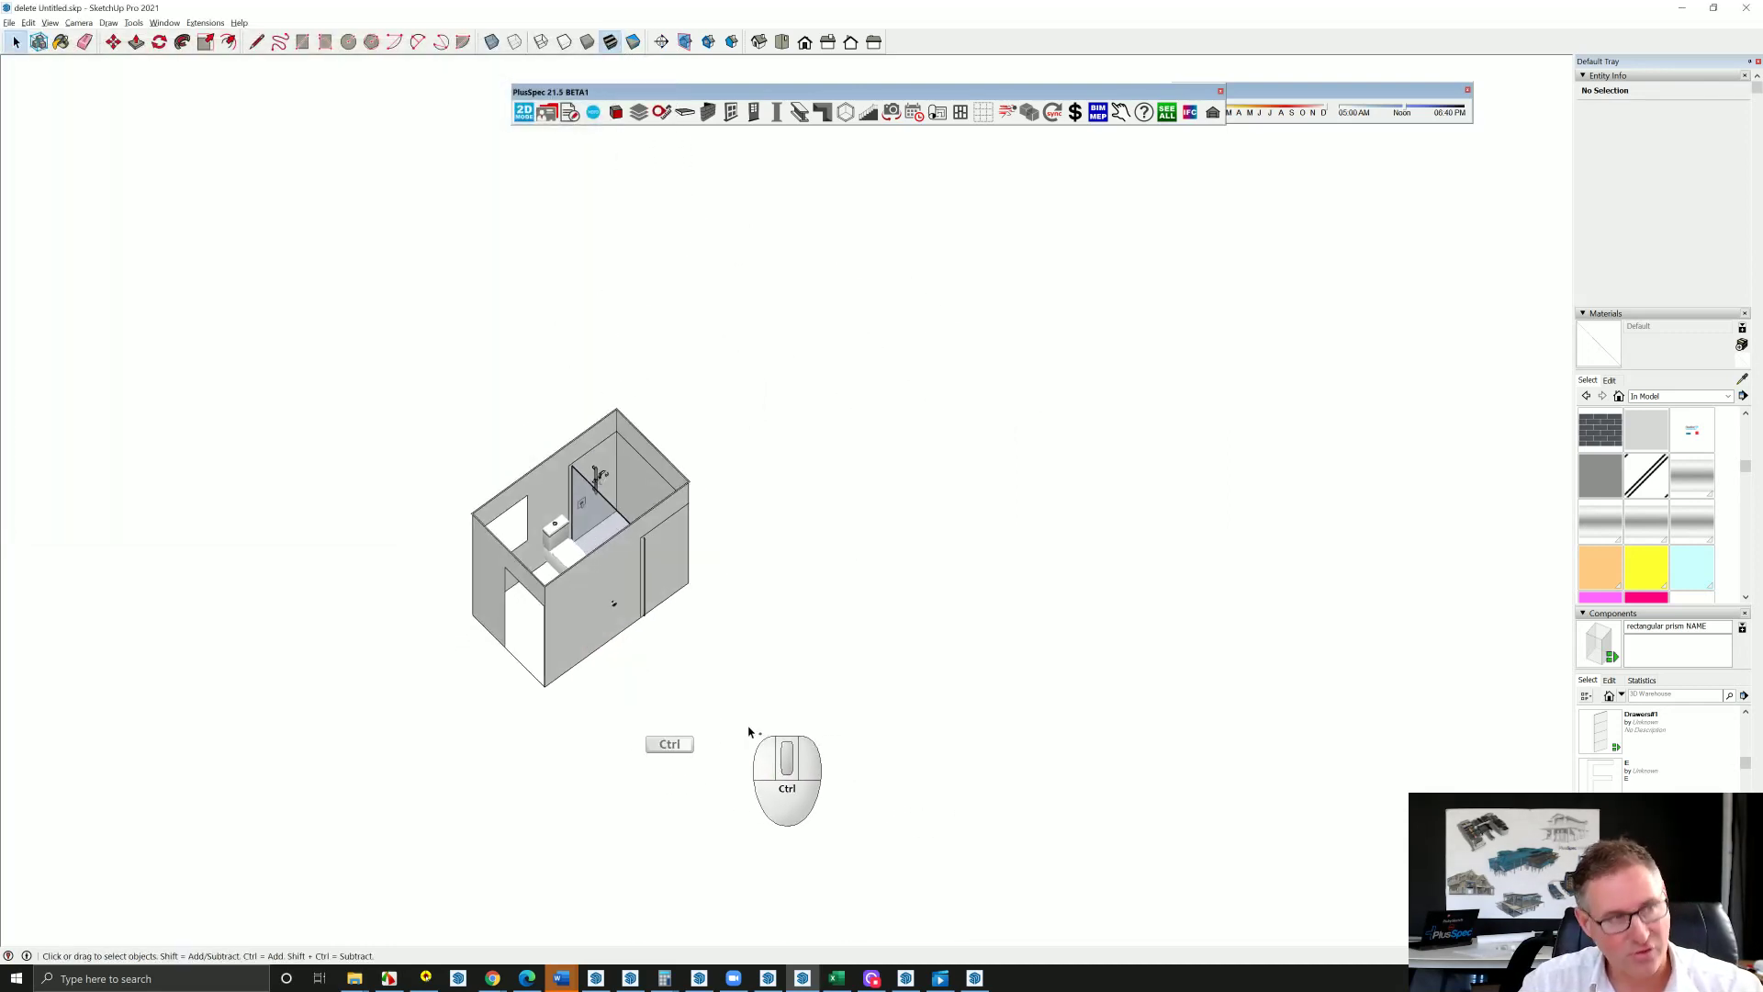
click(679, 640)
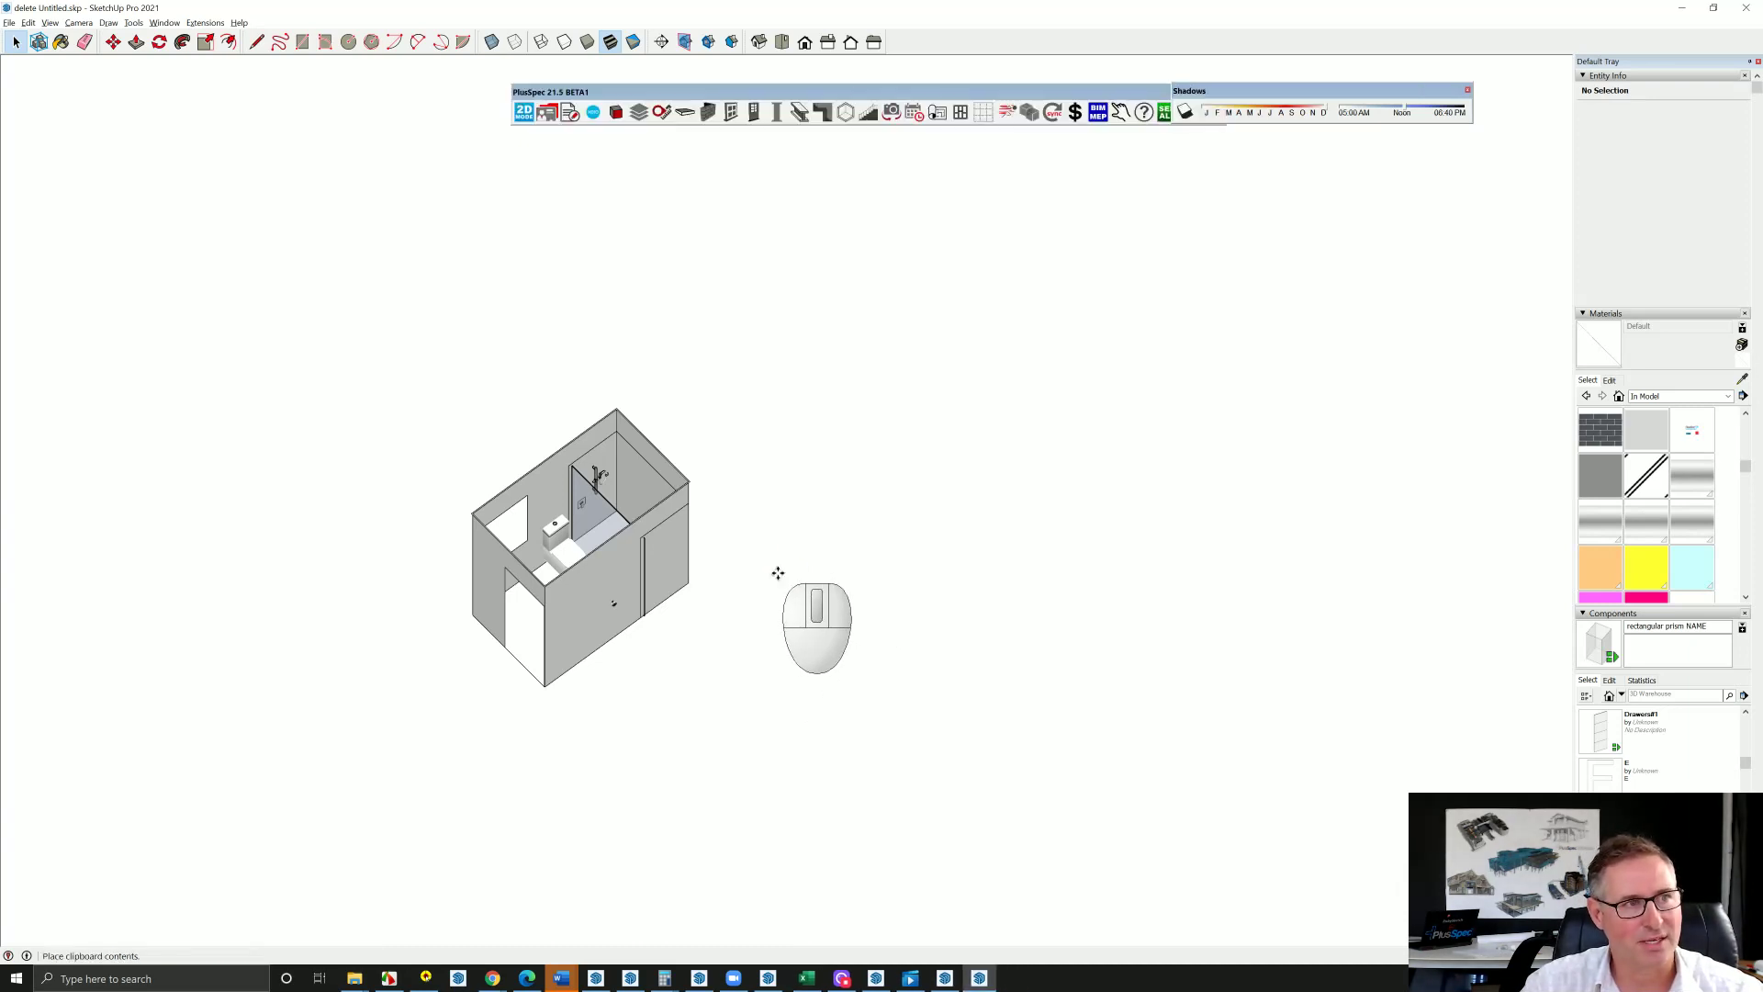
click(535, 590)
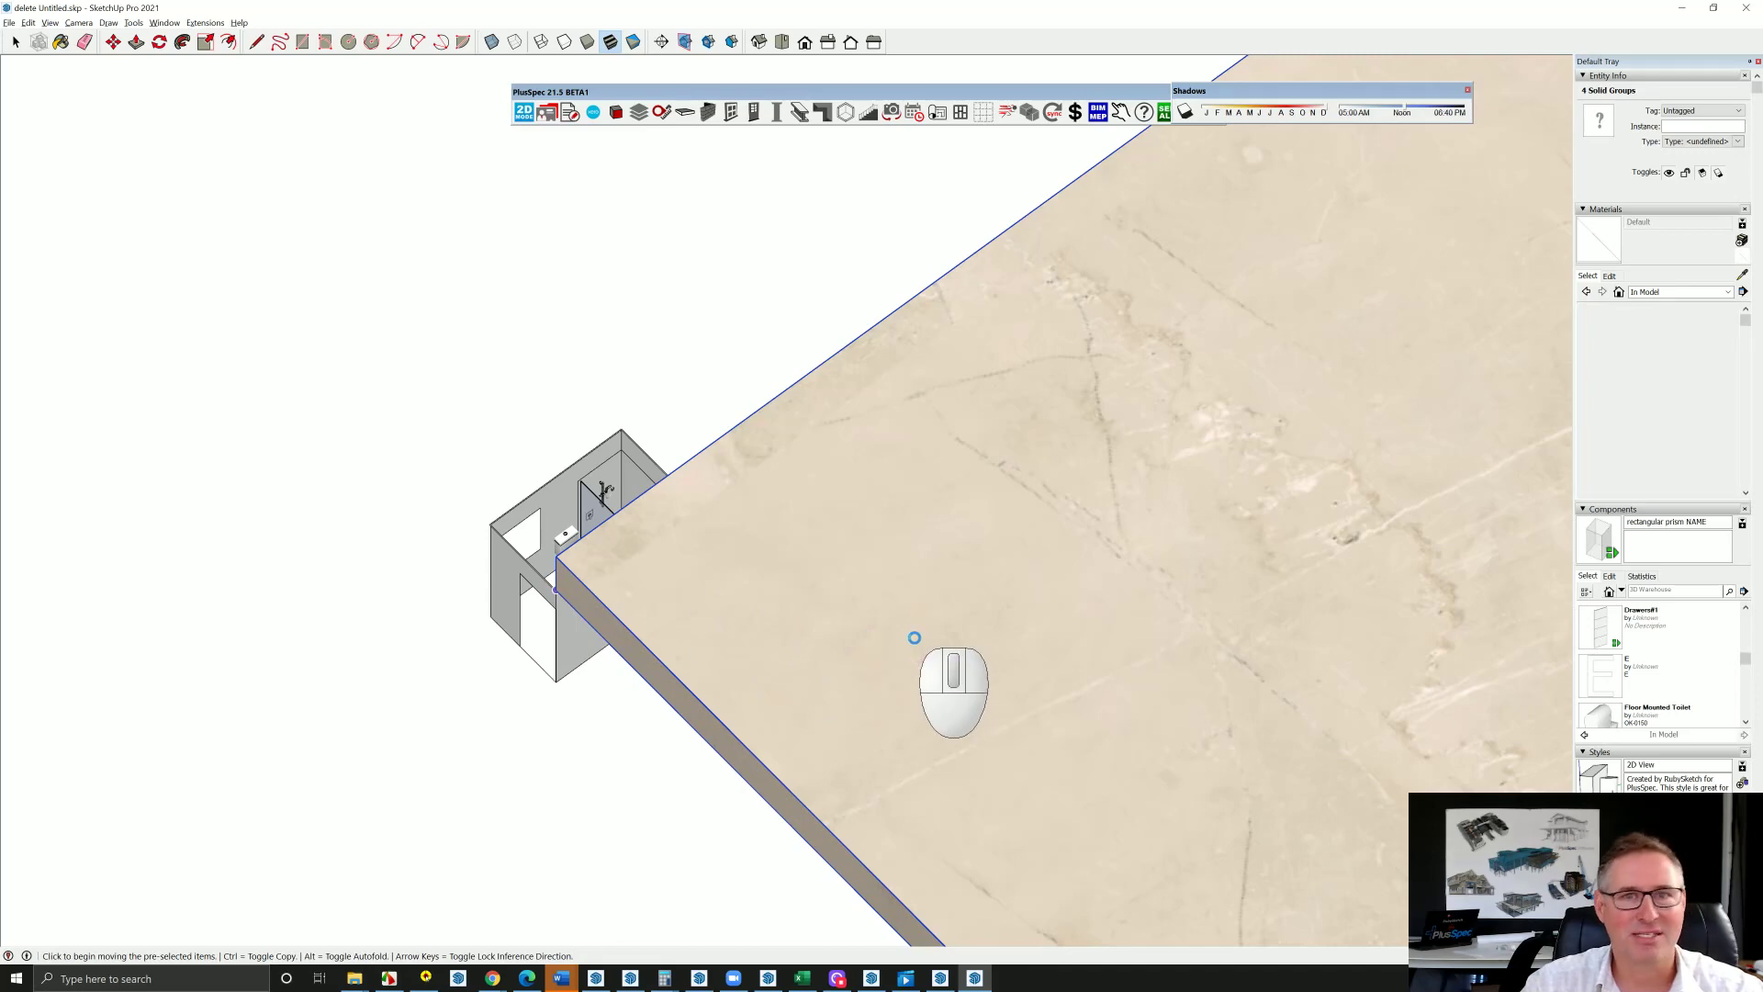
Zoom out and orbit around the pasted marble slabs to view the tile layout
scroll(914, 637, down, 6)
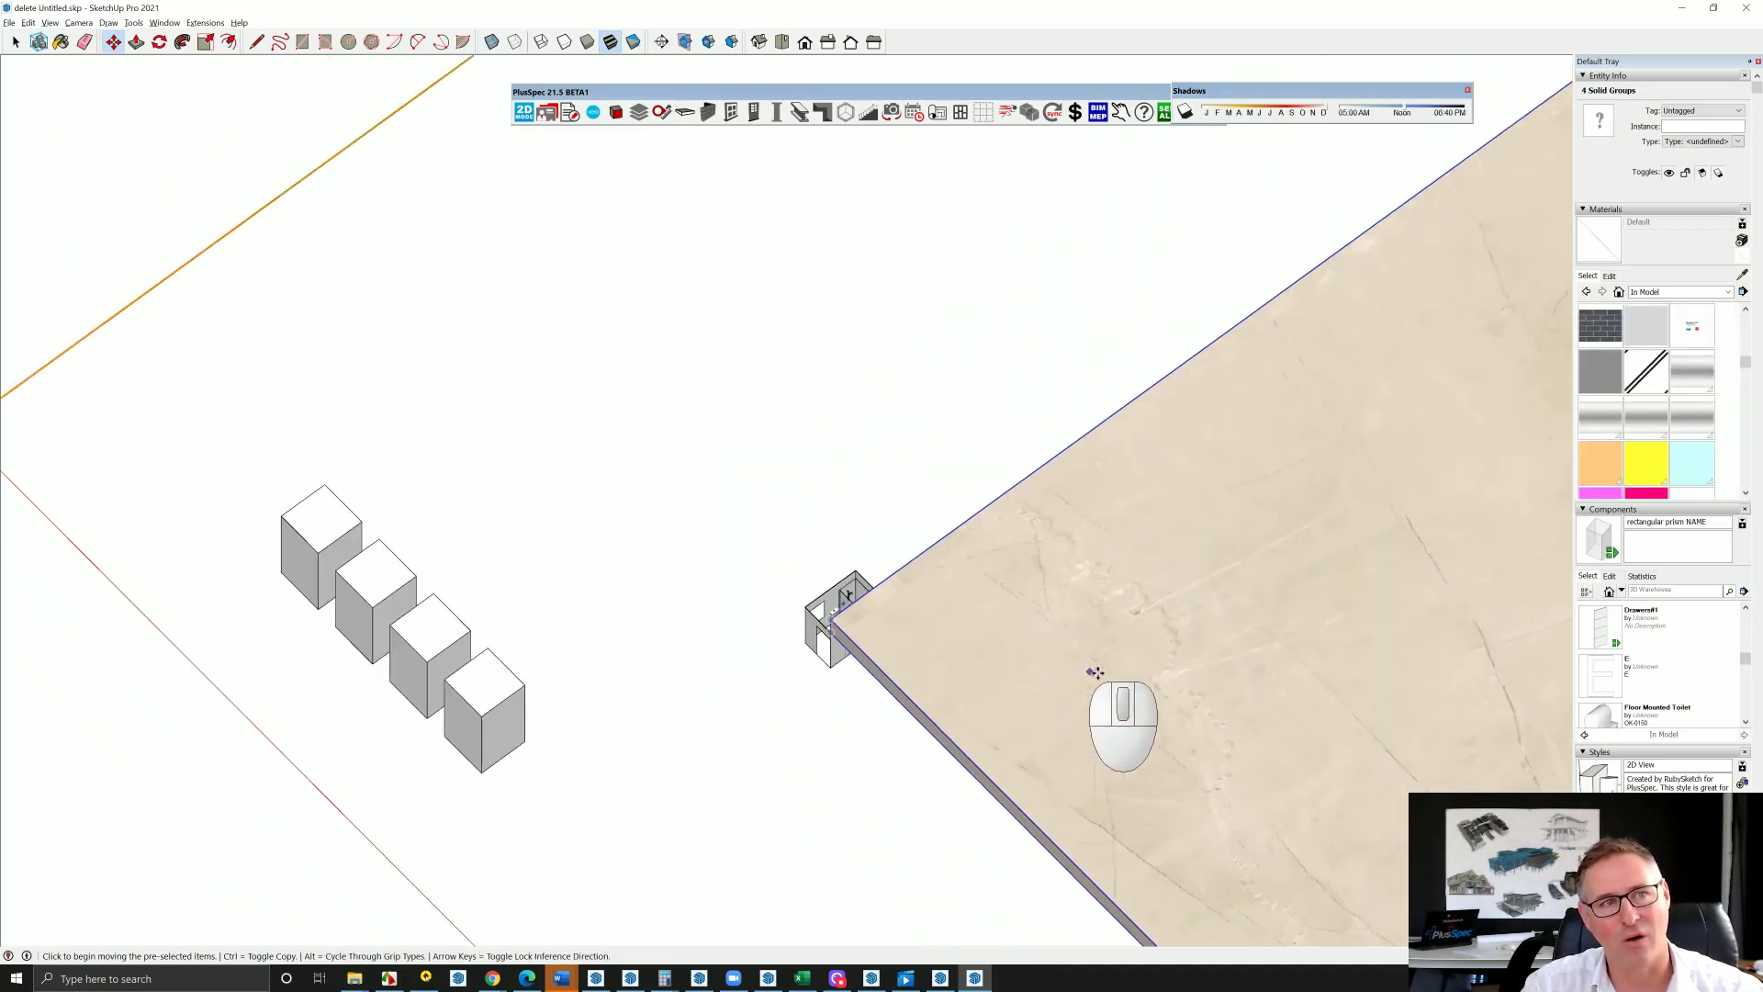
middle_drag(1093, 677, 651, 547)
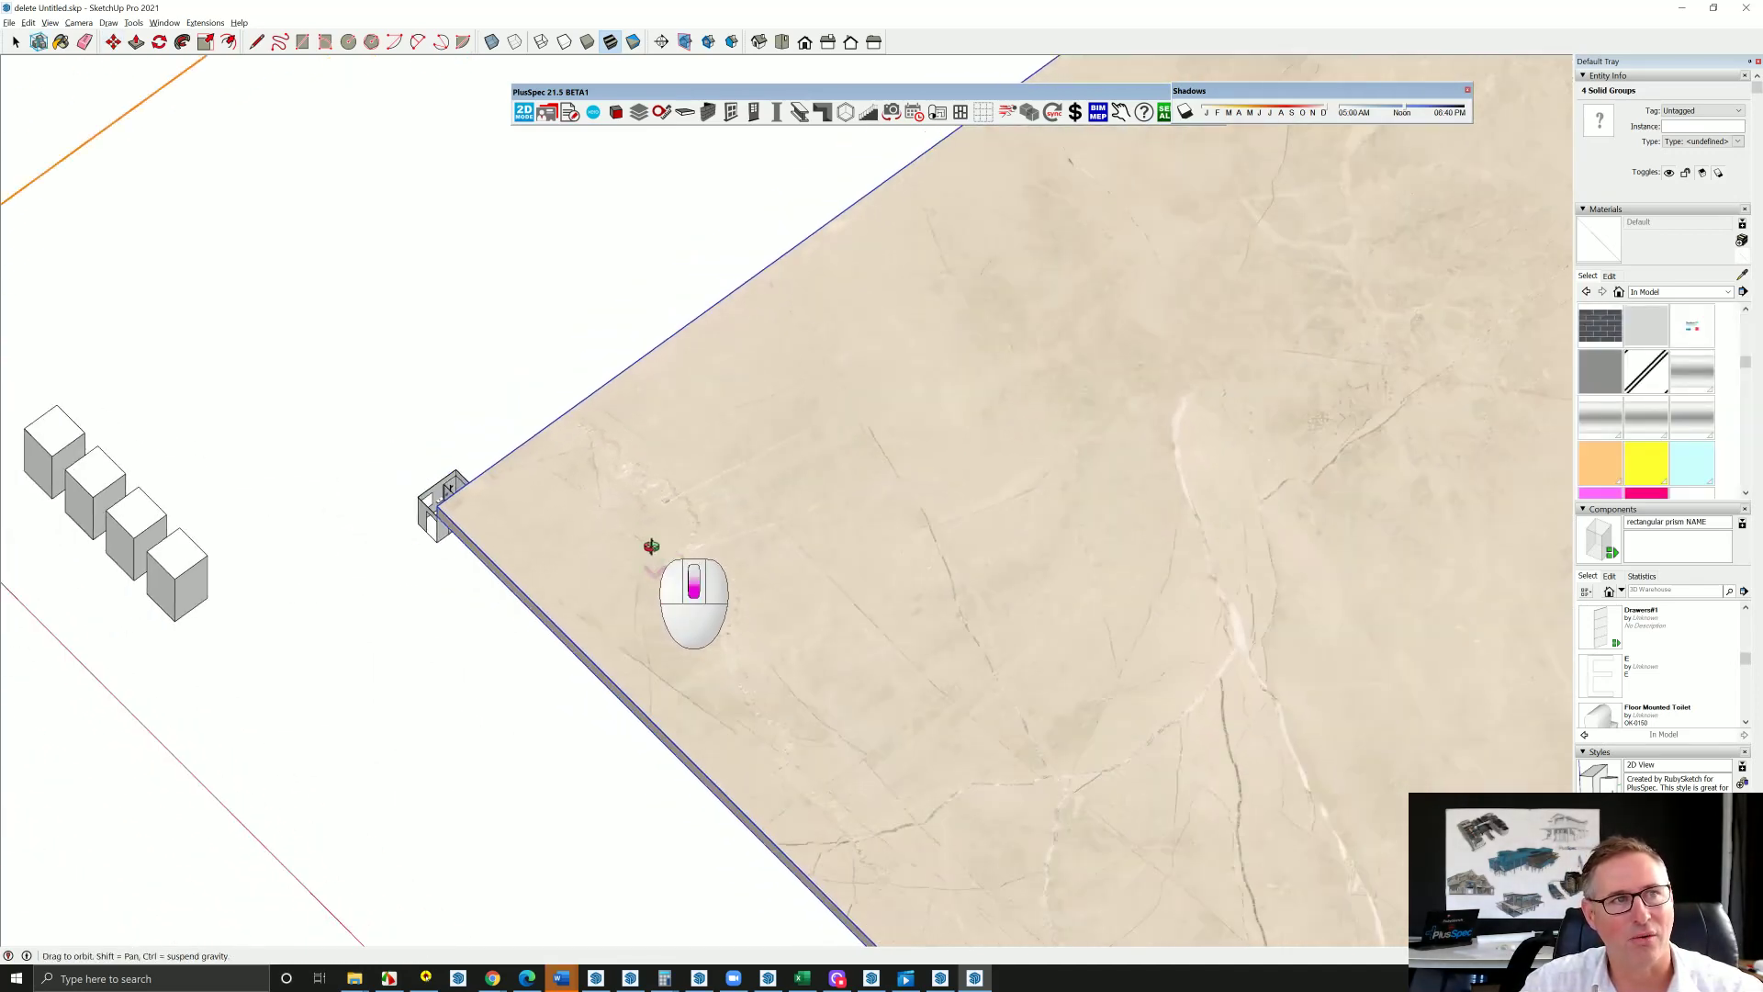
scroll(651, 547, down, 6)
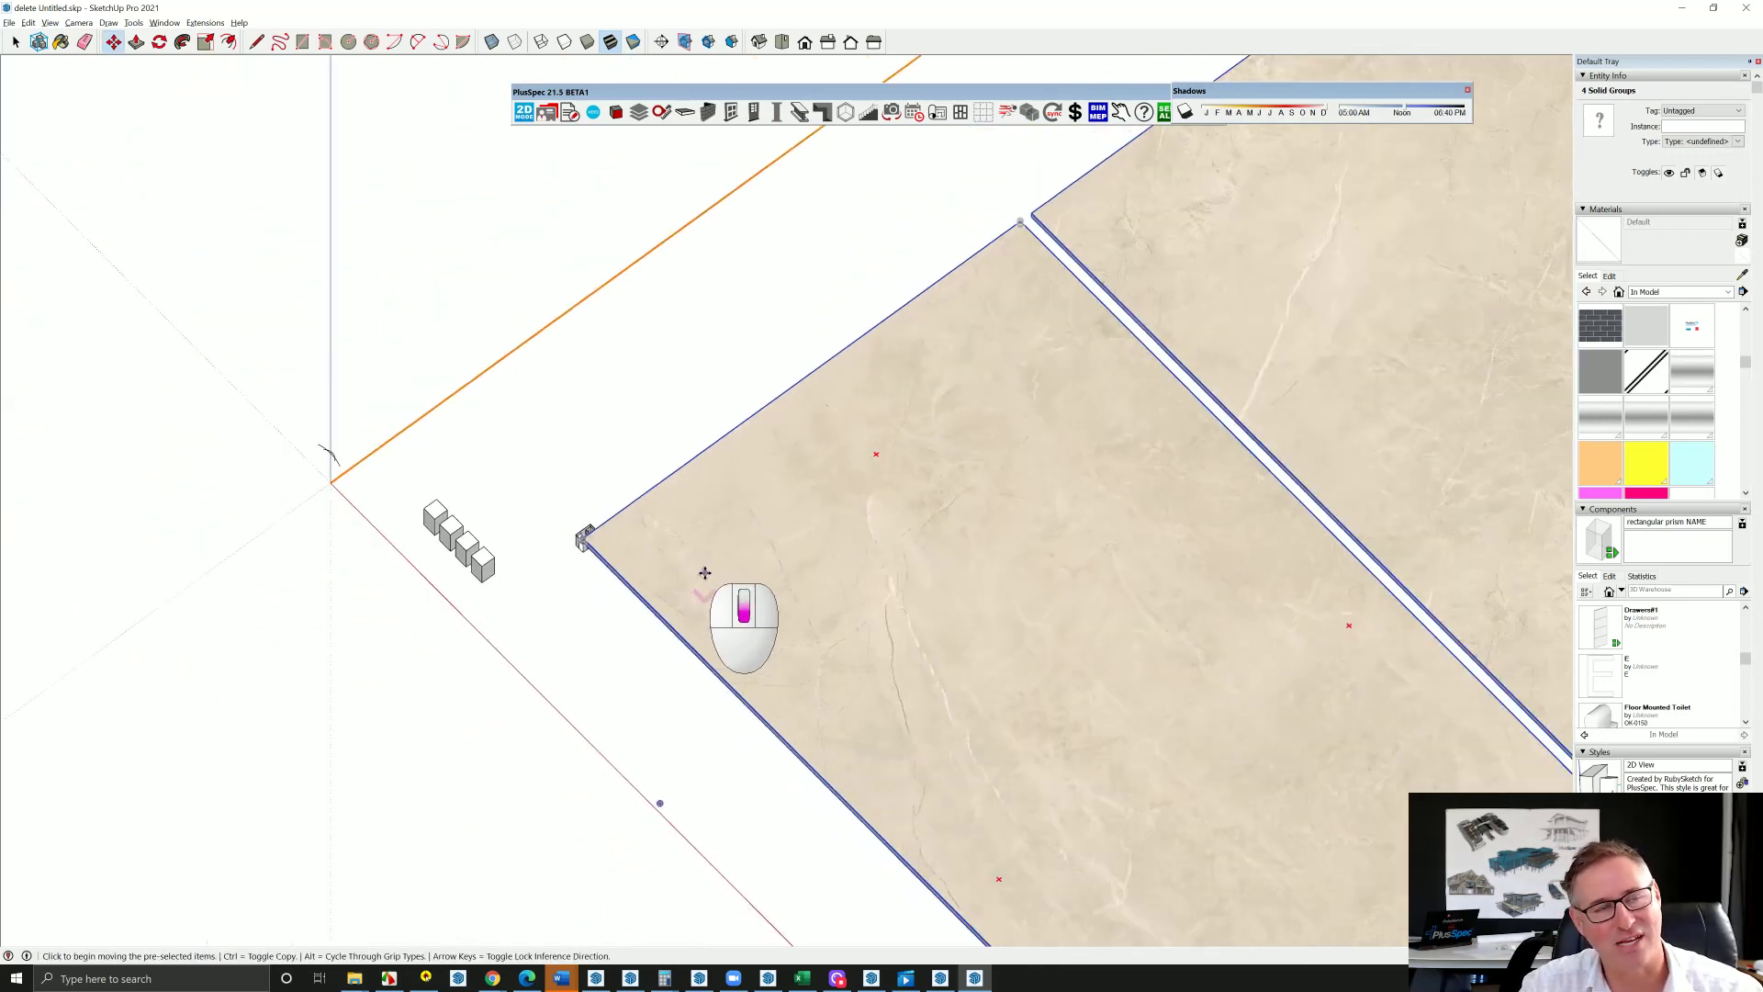
key(m)
scroll(775, 598, down, 3)
middle_drag(775, 599, 986, 585)
key(m)
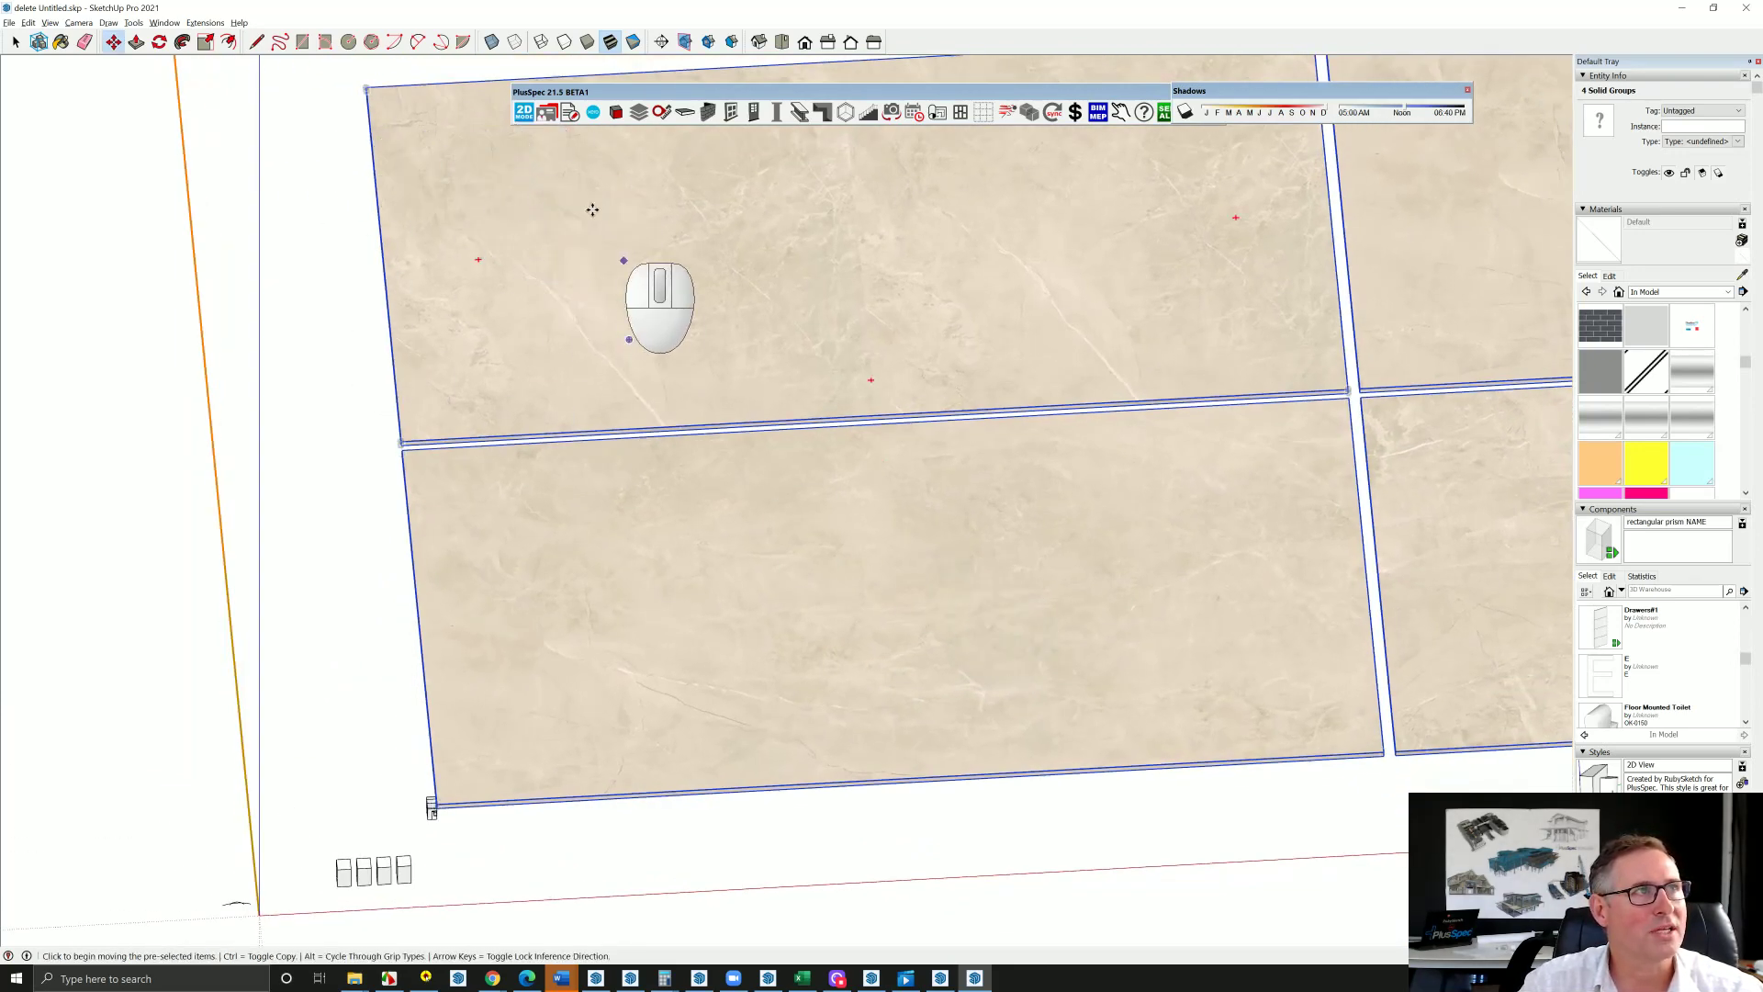
Switch the model to wireframe and orbit until all four marble tiles are visible
click(541, 42)
middle_drag(580, 541, 570, 716)
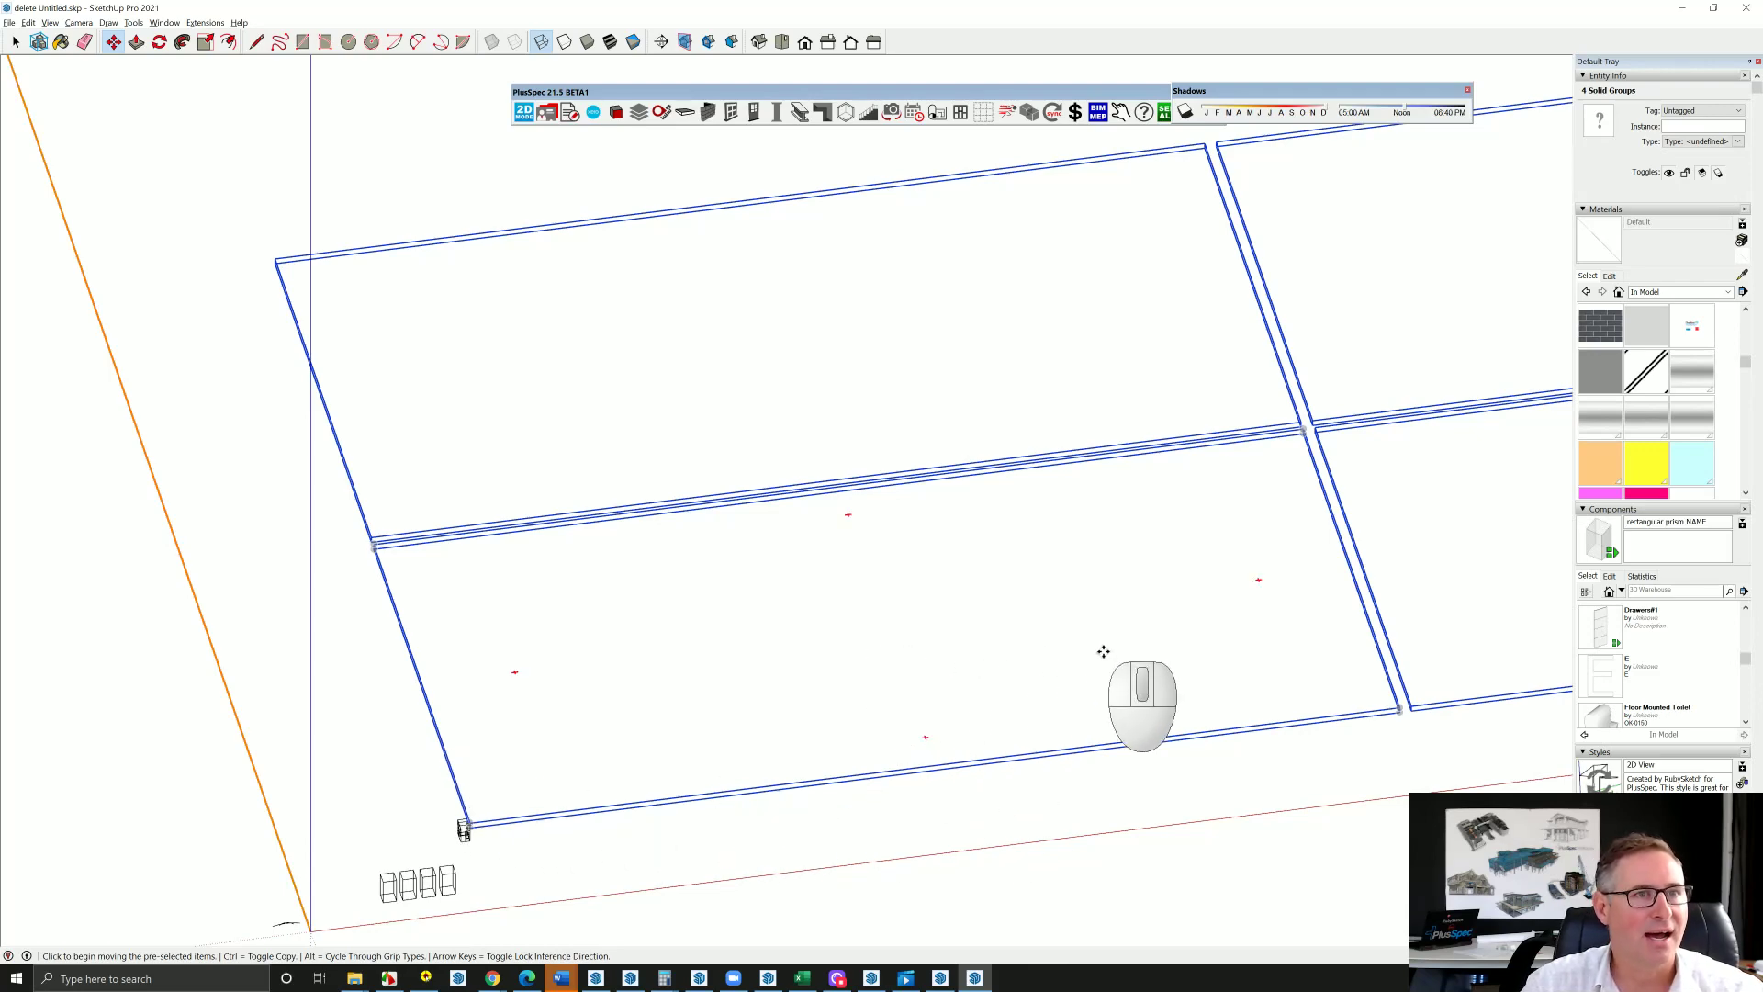
scroll(1103, 651, down, 3)
middle_drag(913, 630, 578, 582)
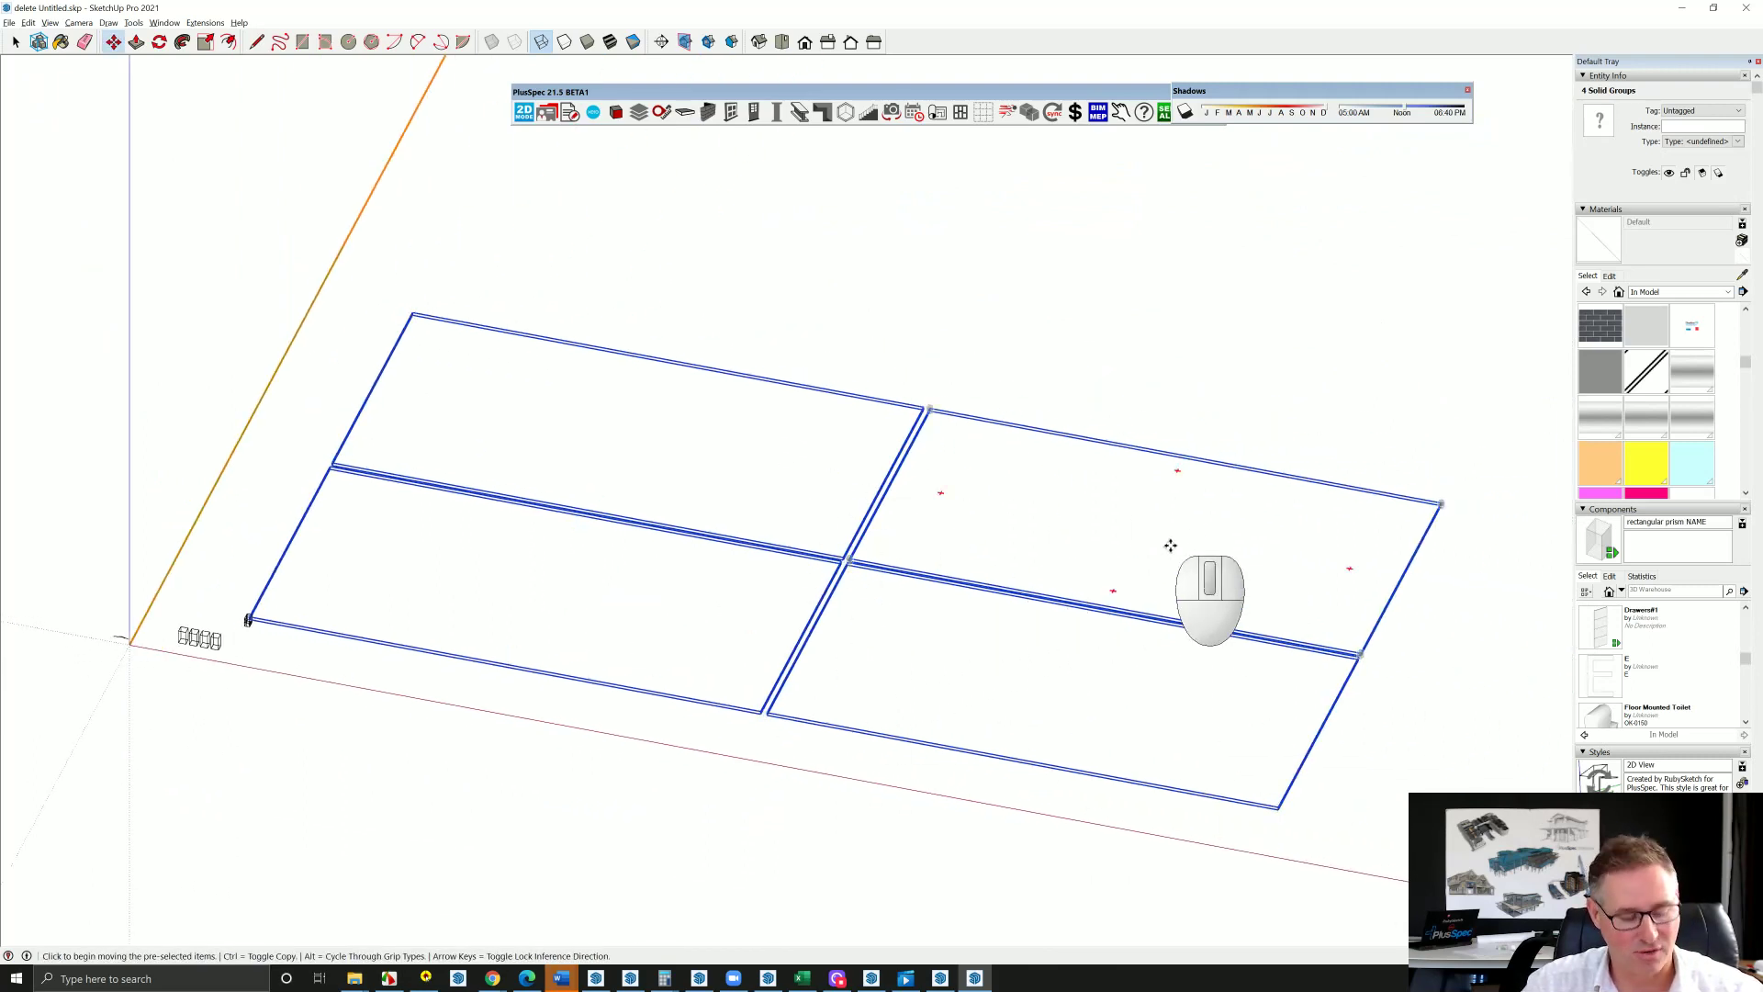
Scale the four tiles down uniformly toward the origin and clear the selection
key(s)
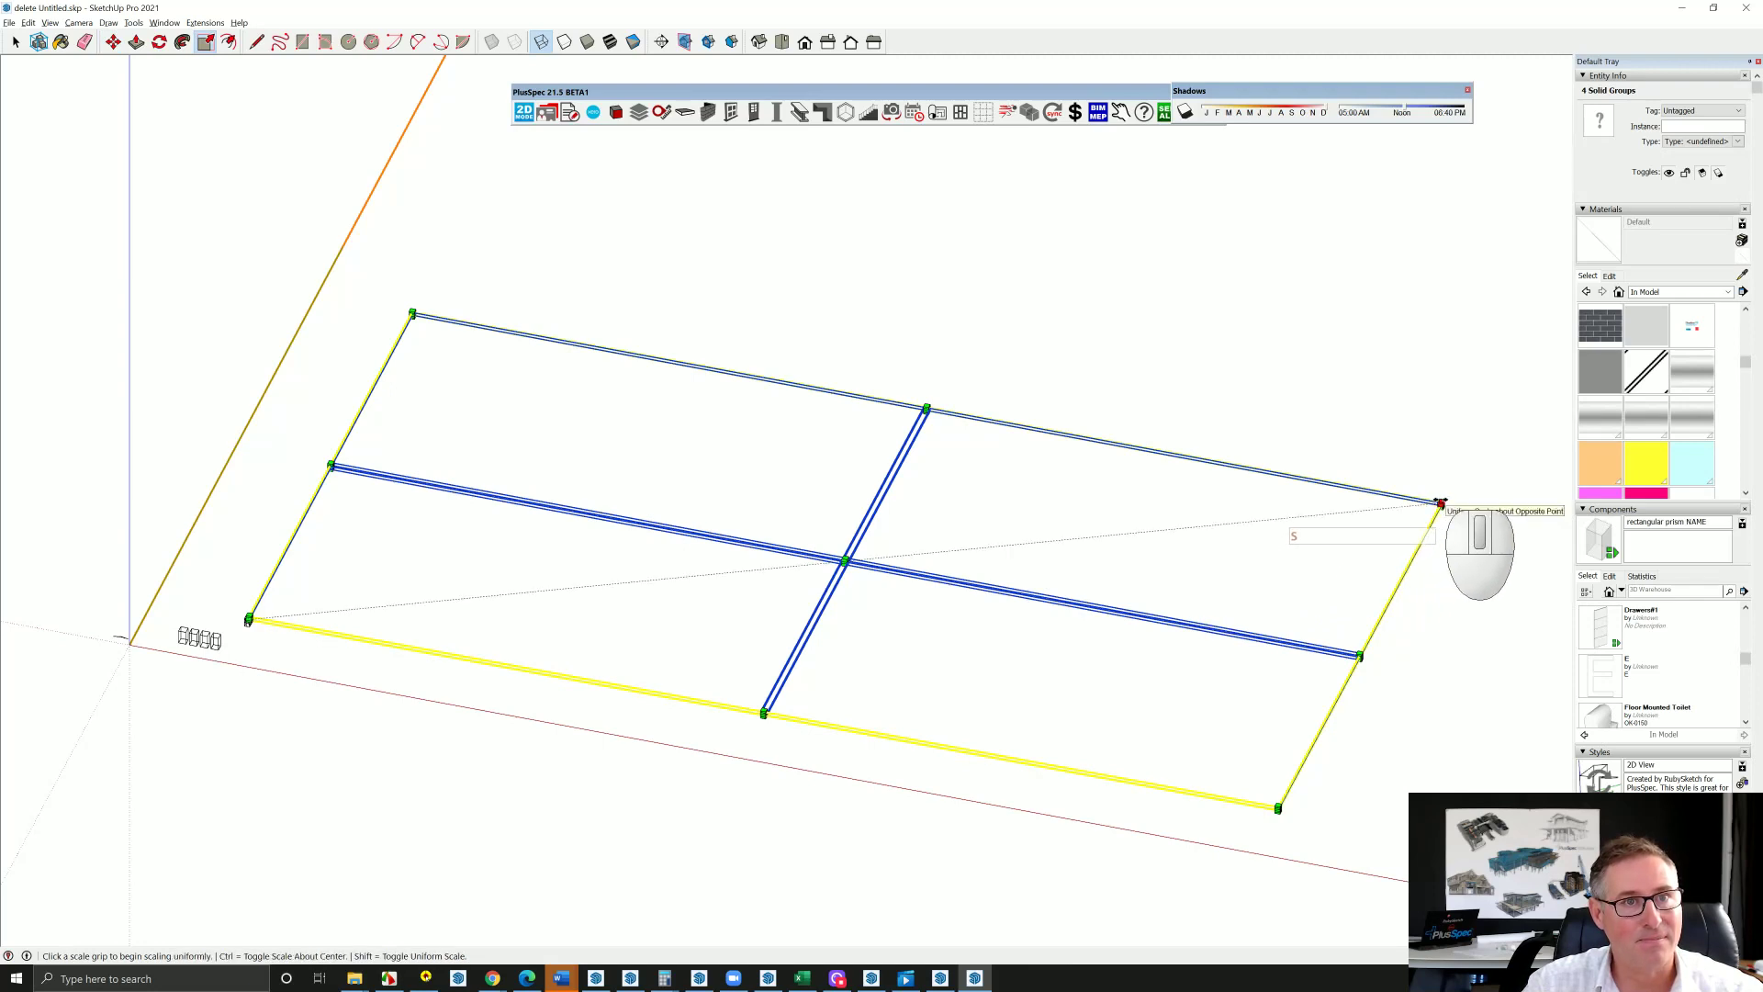
drag(1441, 503, 303, 620)
key(space)
click(329, 675)
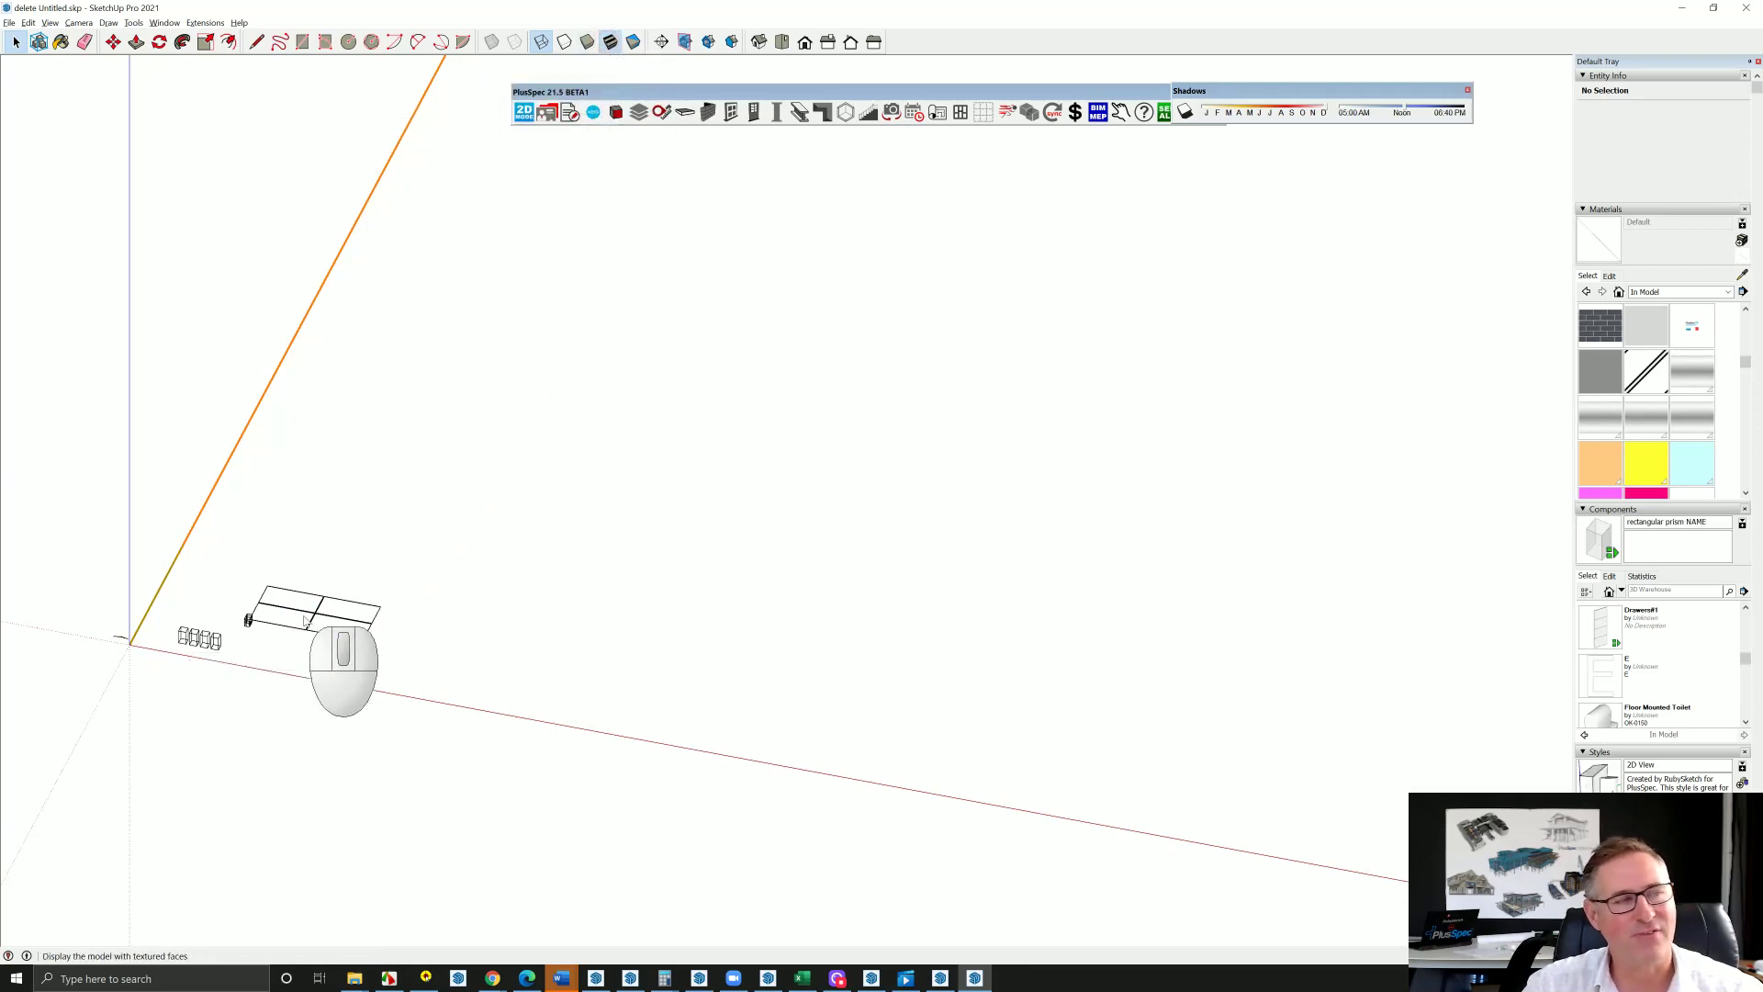
scroll(294, 634, up, 5)
scroll(273, 616, up, 4)
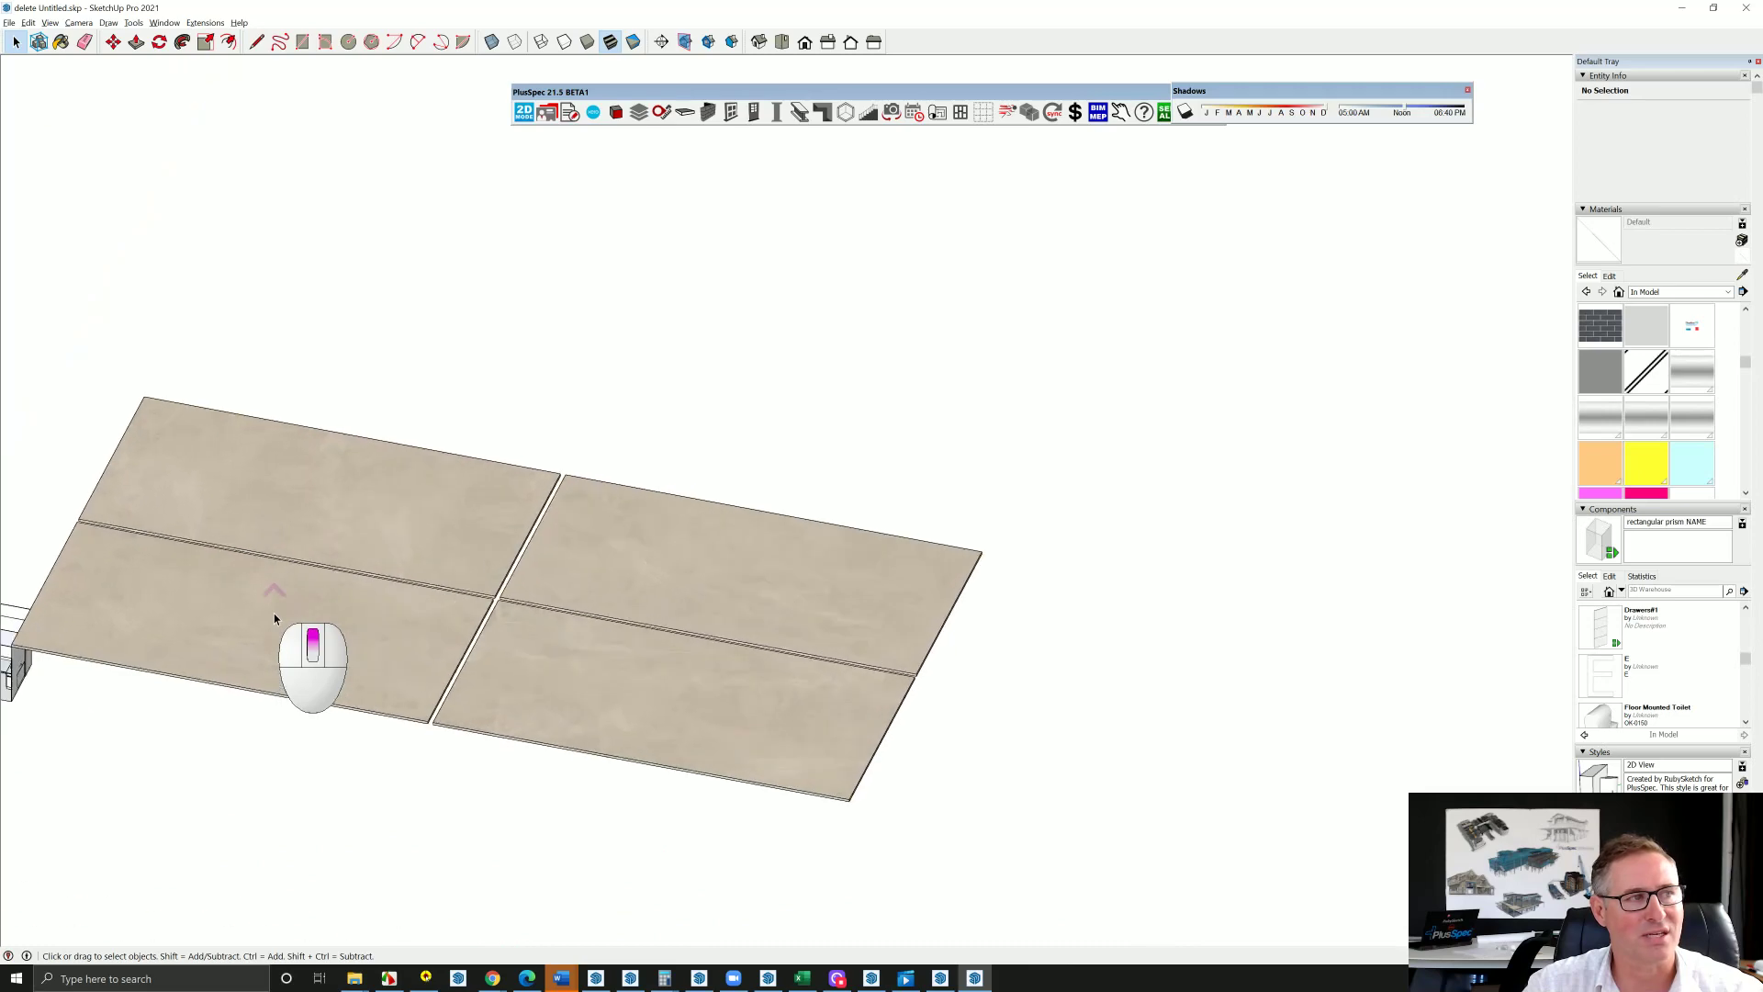
Sample the marble material from a tile with the Materials eyedropper
middle_drag(274, 613, 588, 591)
scroll(548, 593, up, 5)
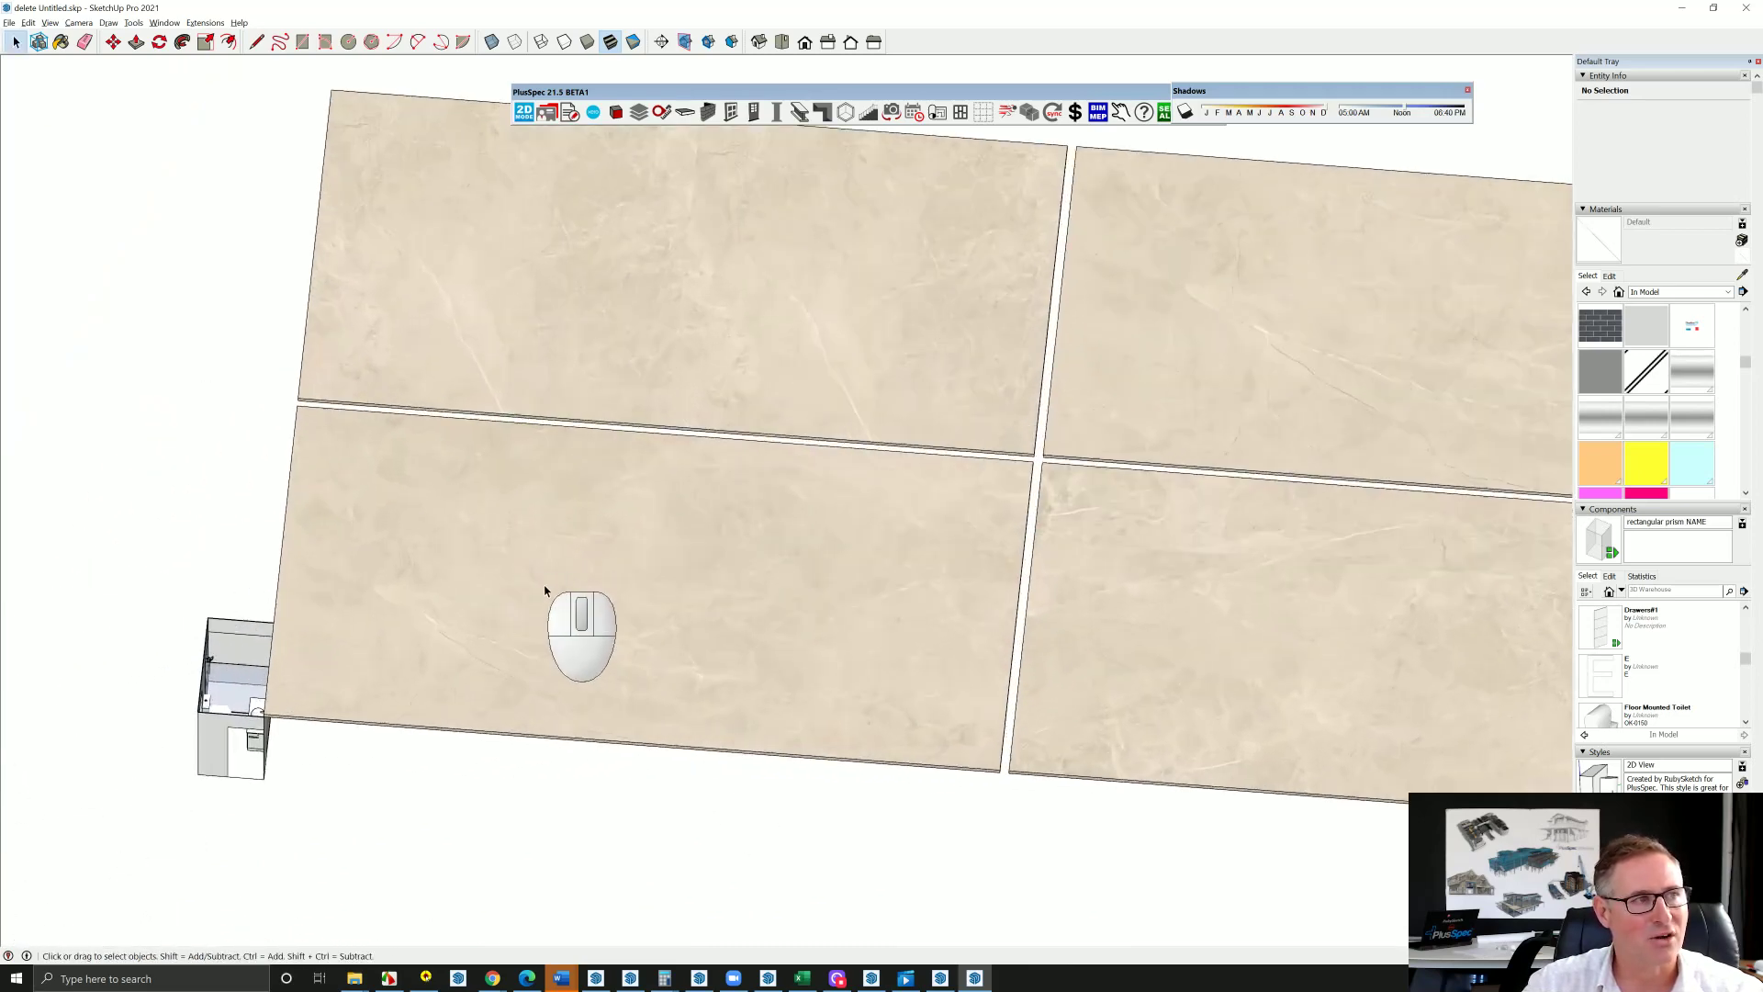
scroll(547, 593, down, 2)
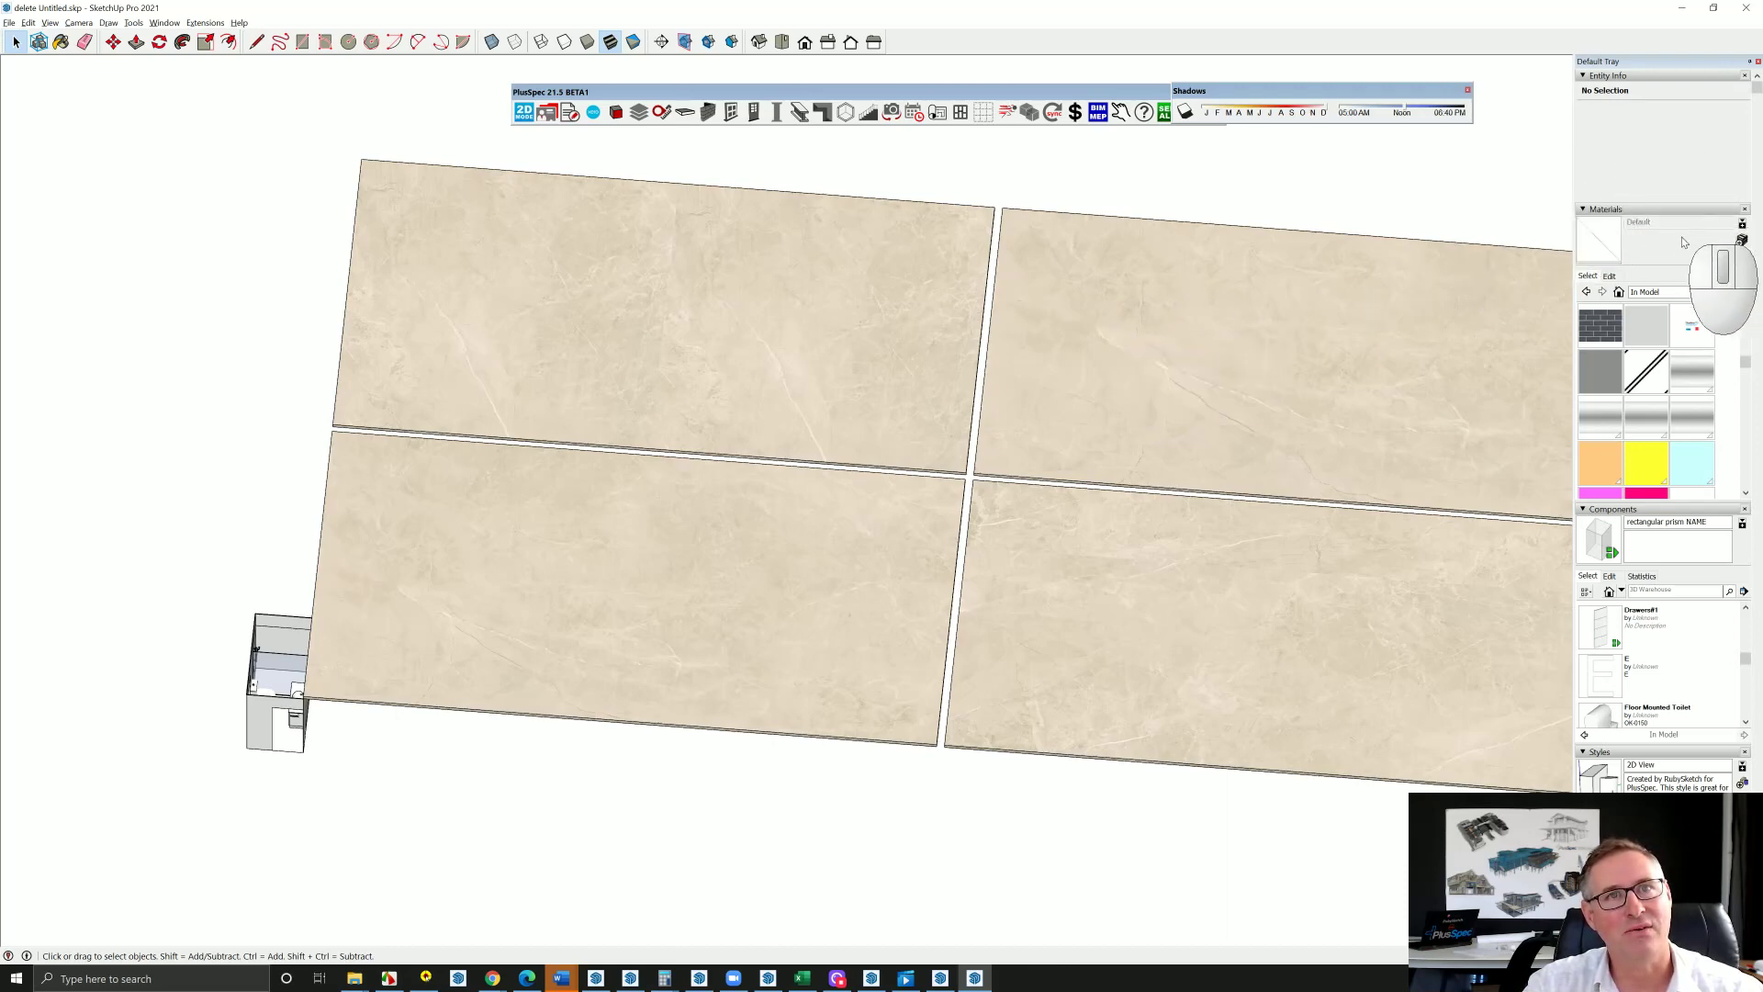
click(1588, 276)
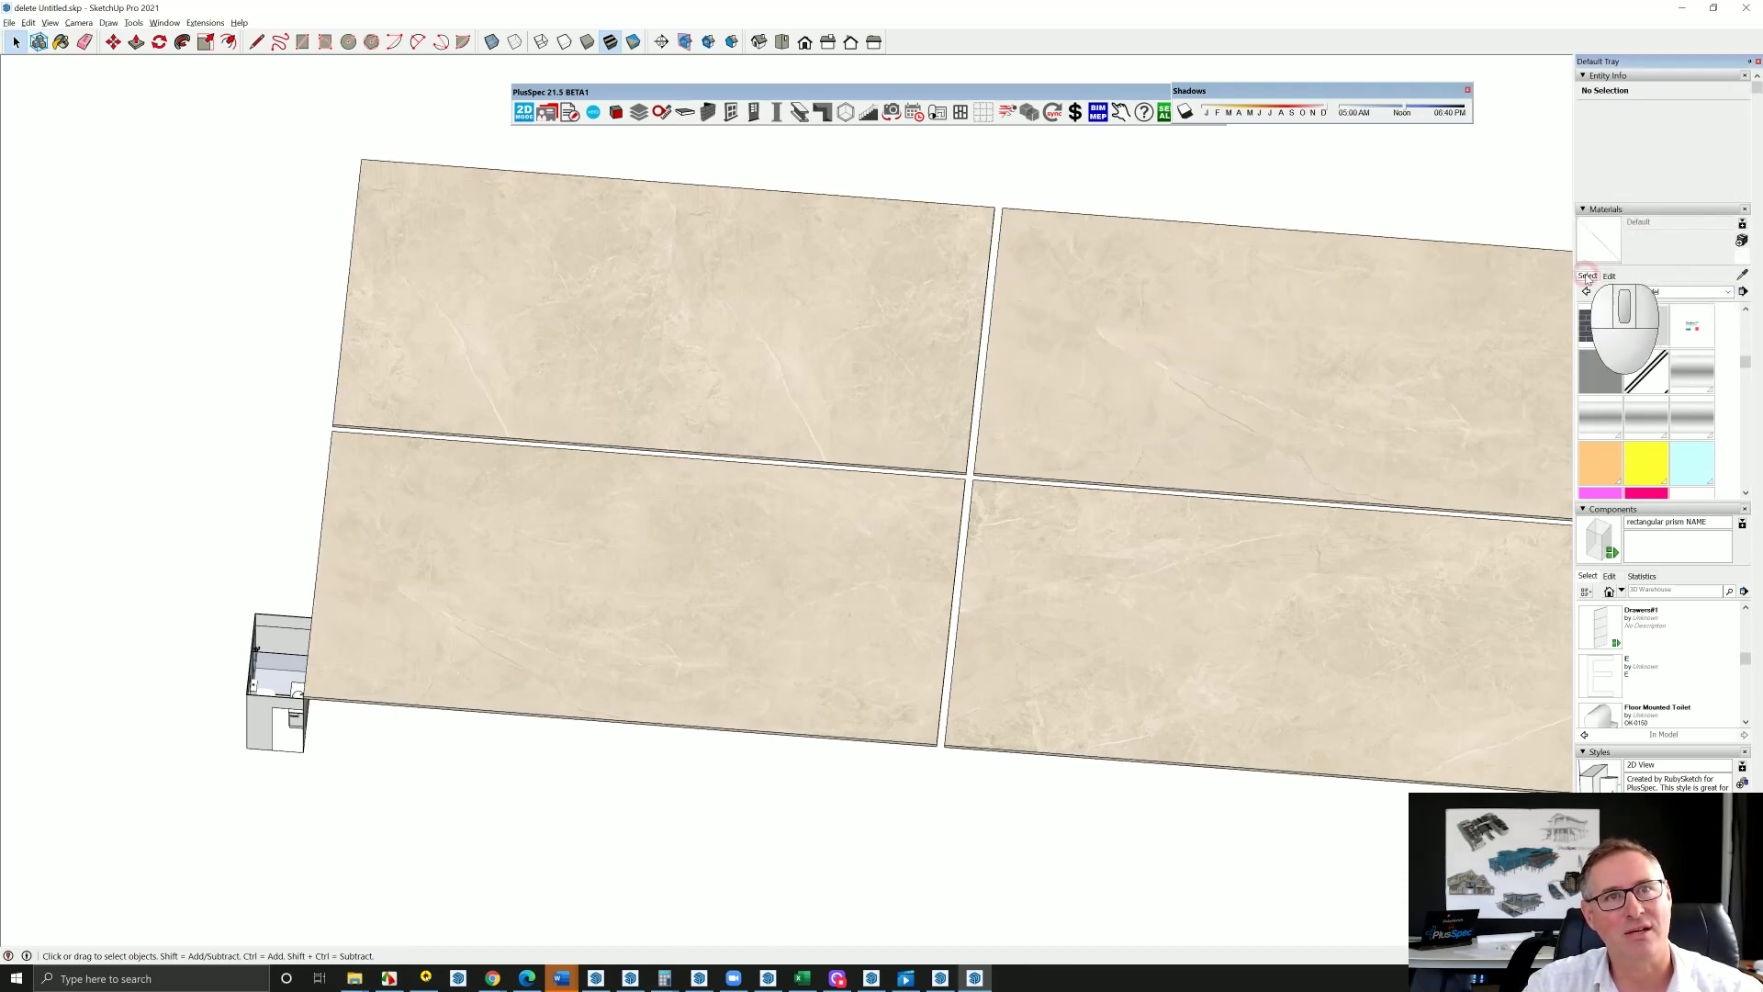
click(1742, 274)
click(1248, 366)
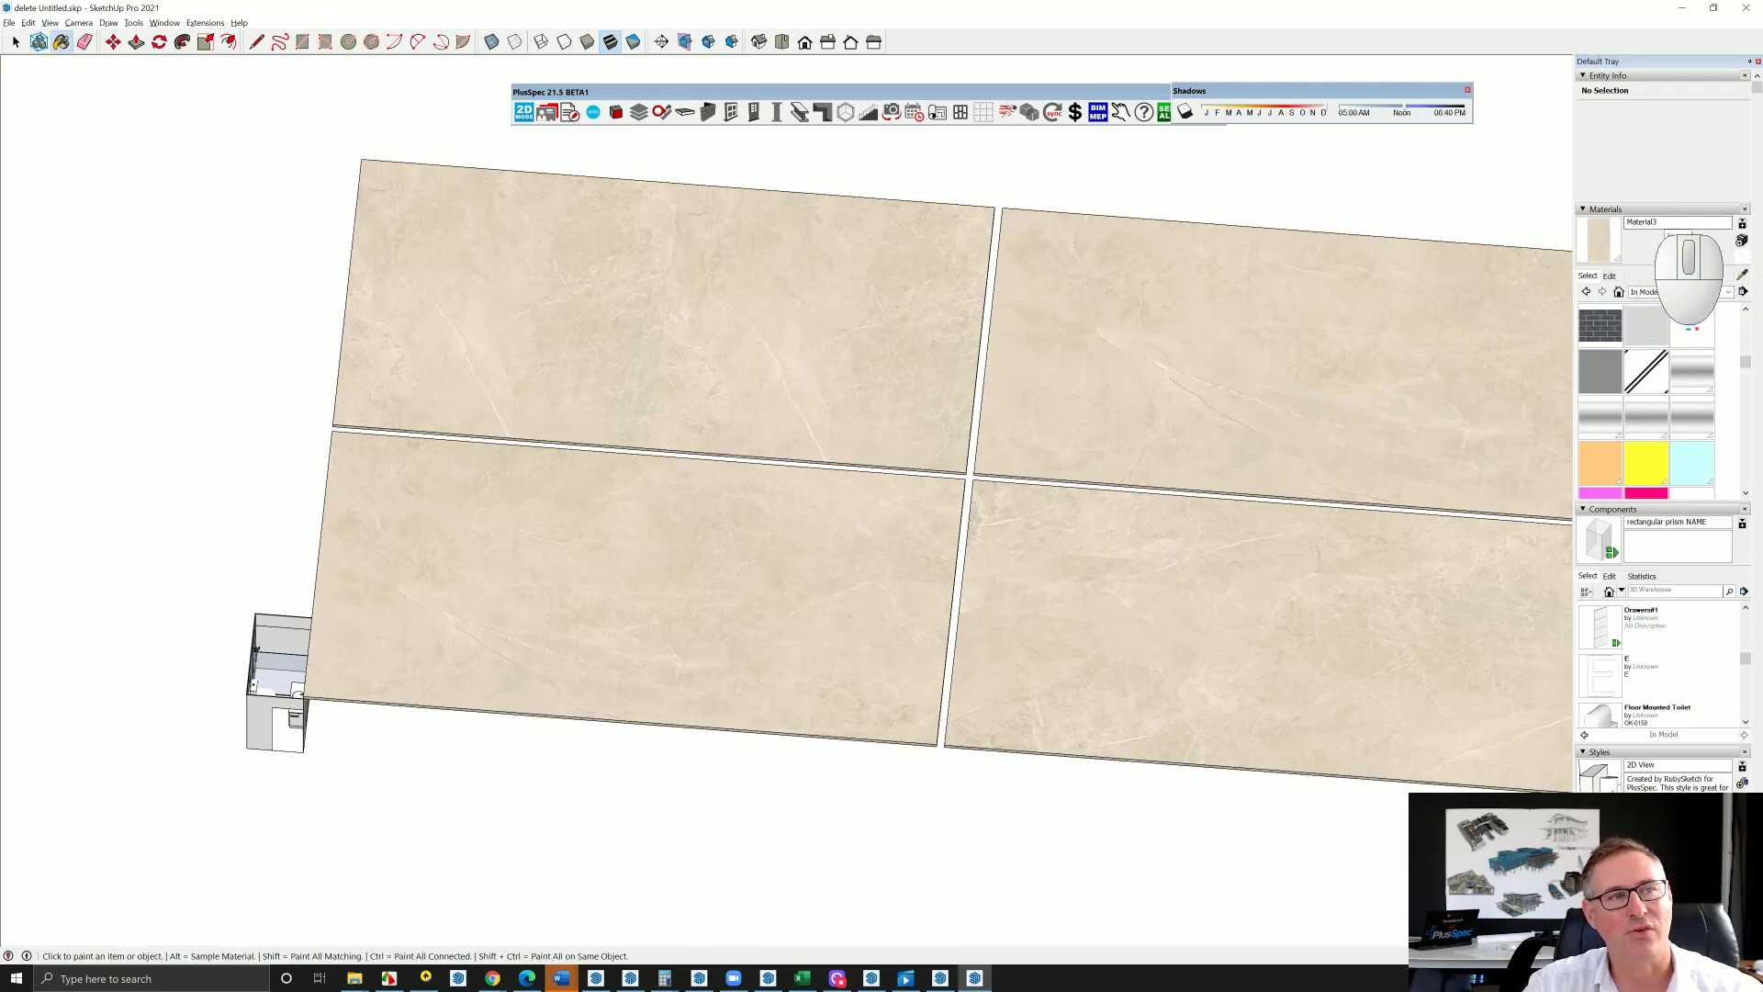
Select all four marble tiles and delete them
shift+middle_drag(1143, 547, 978, 539)
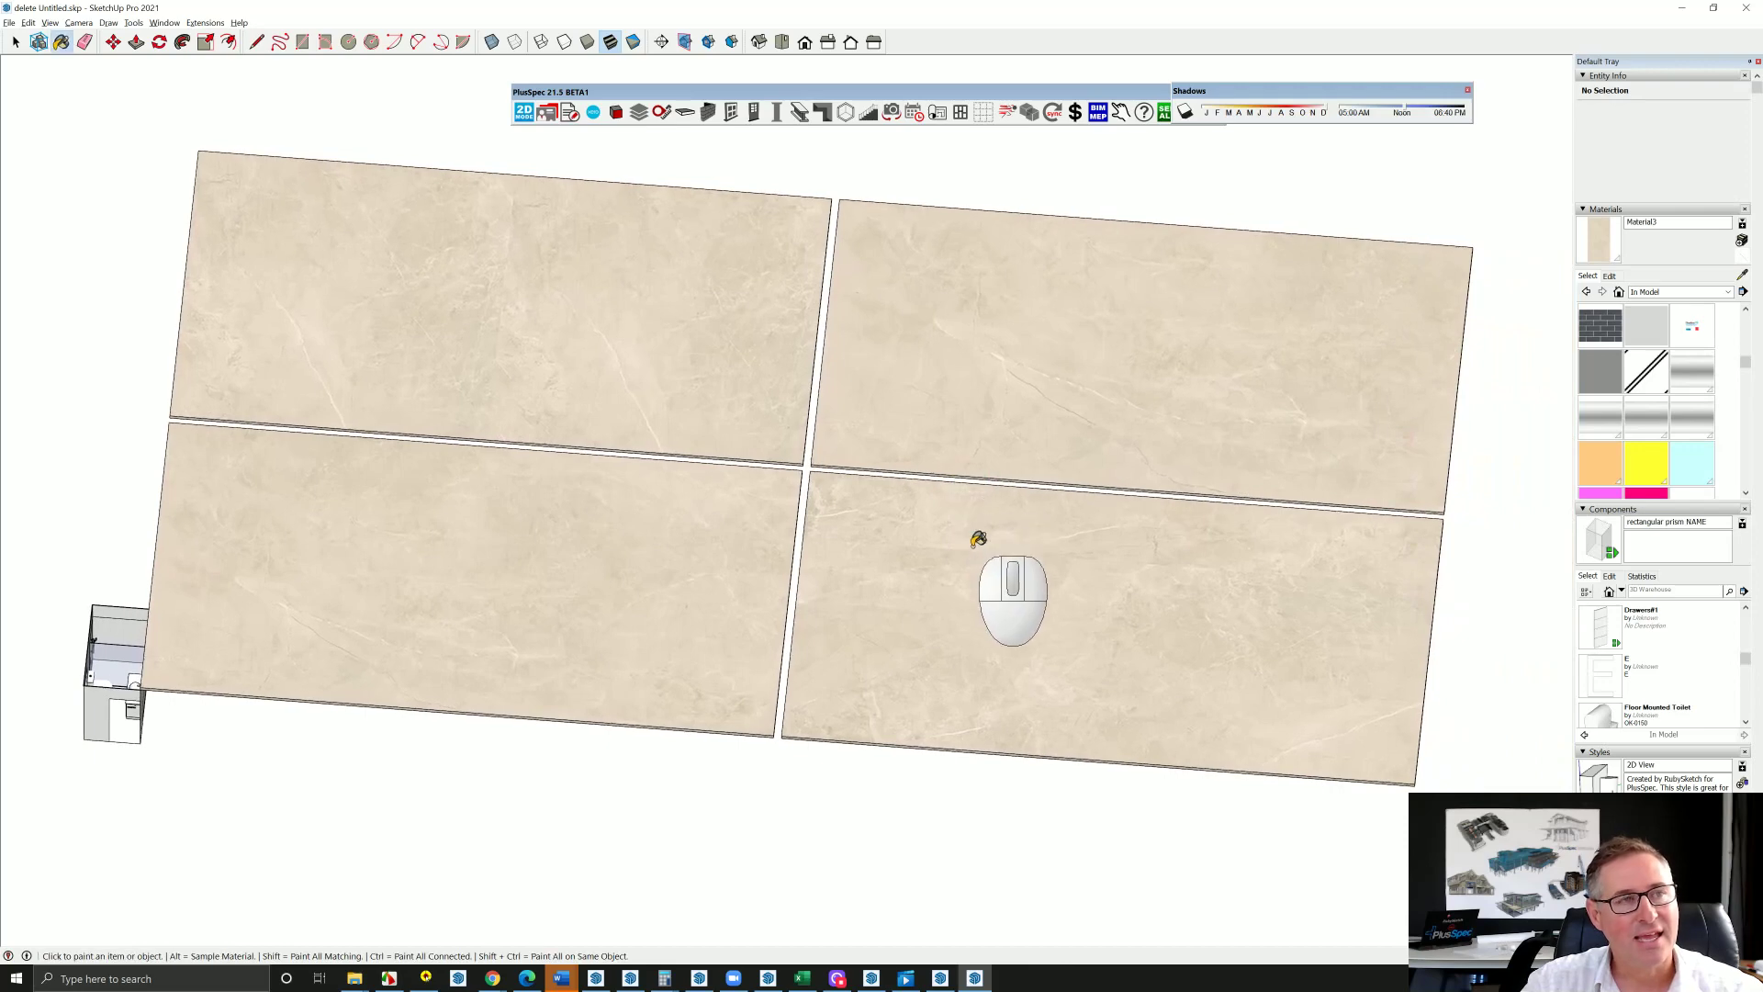
key(space)
click(964, 518)
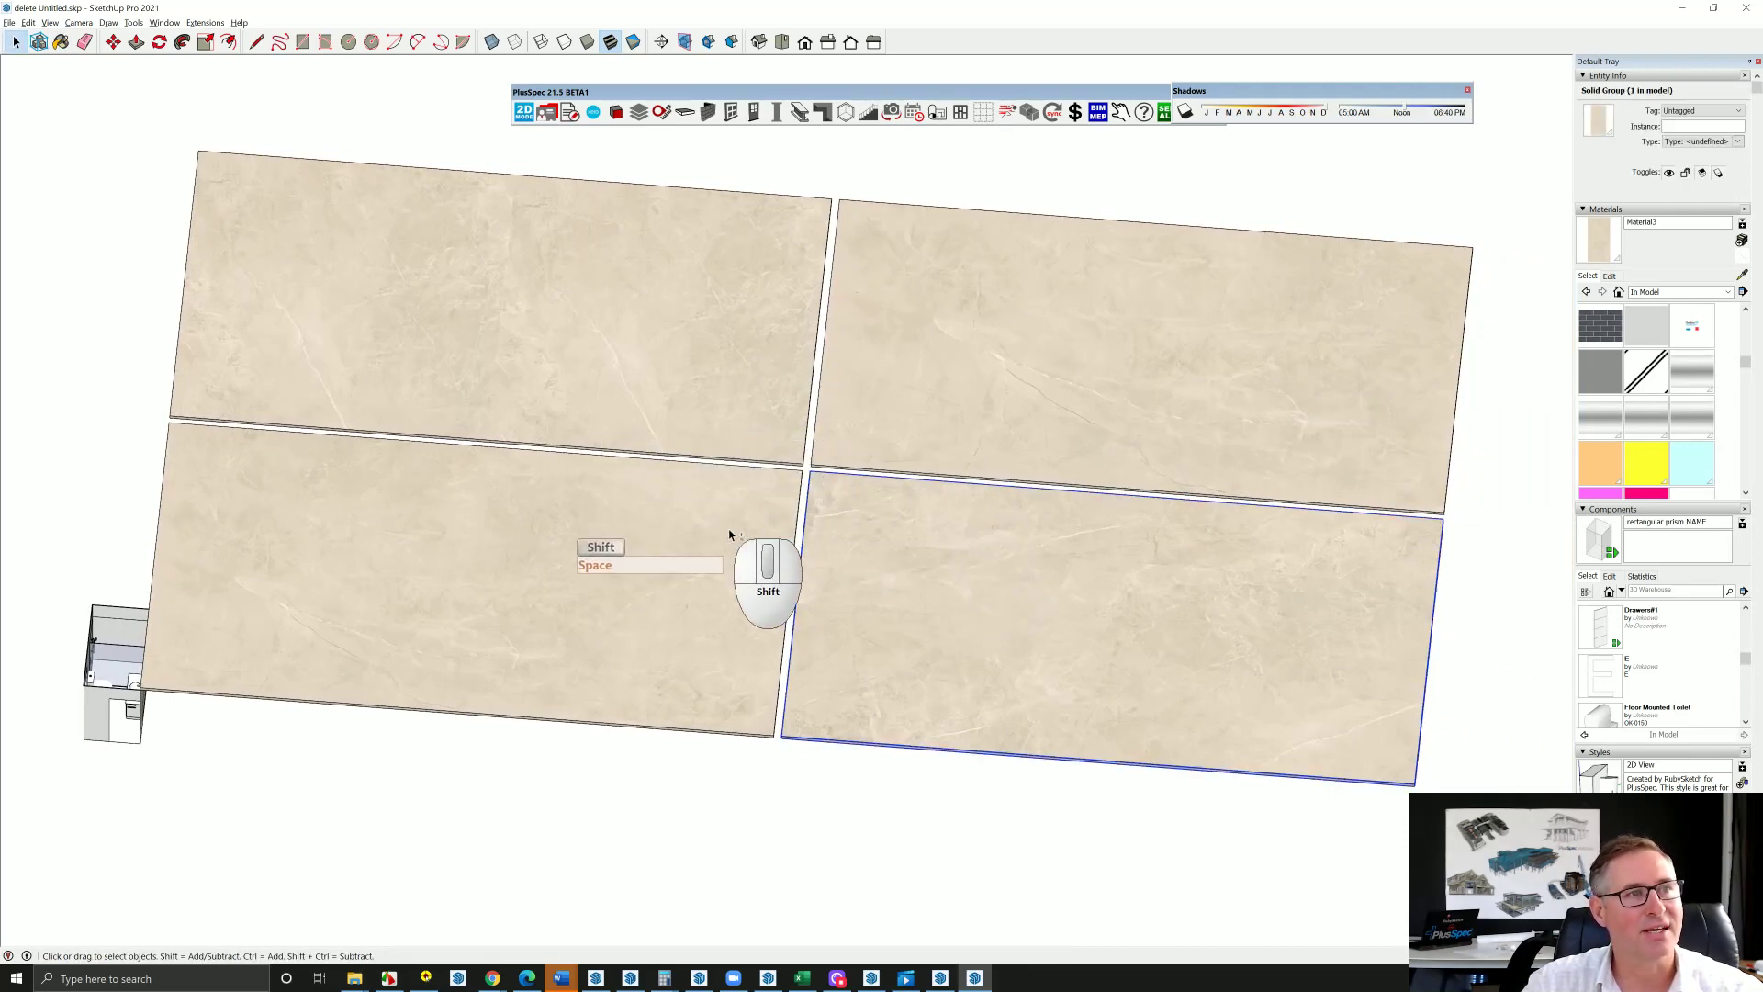
key(ctrl+a)
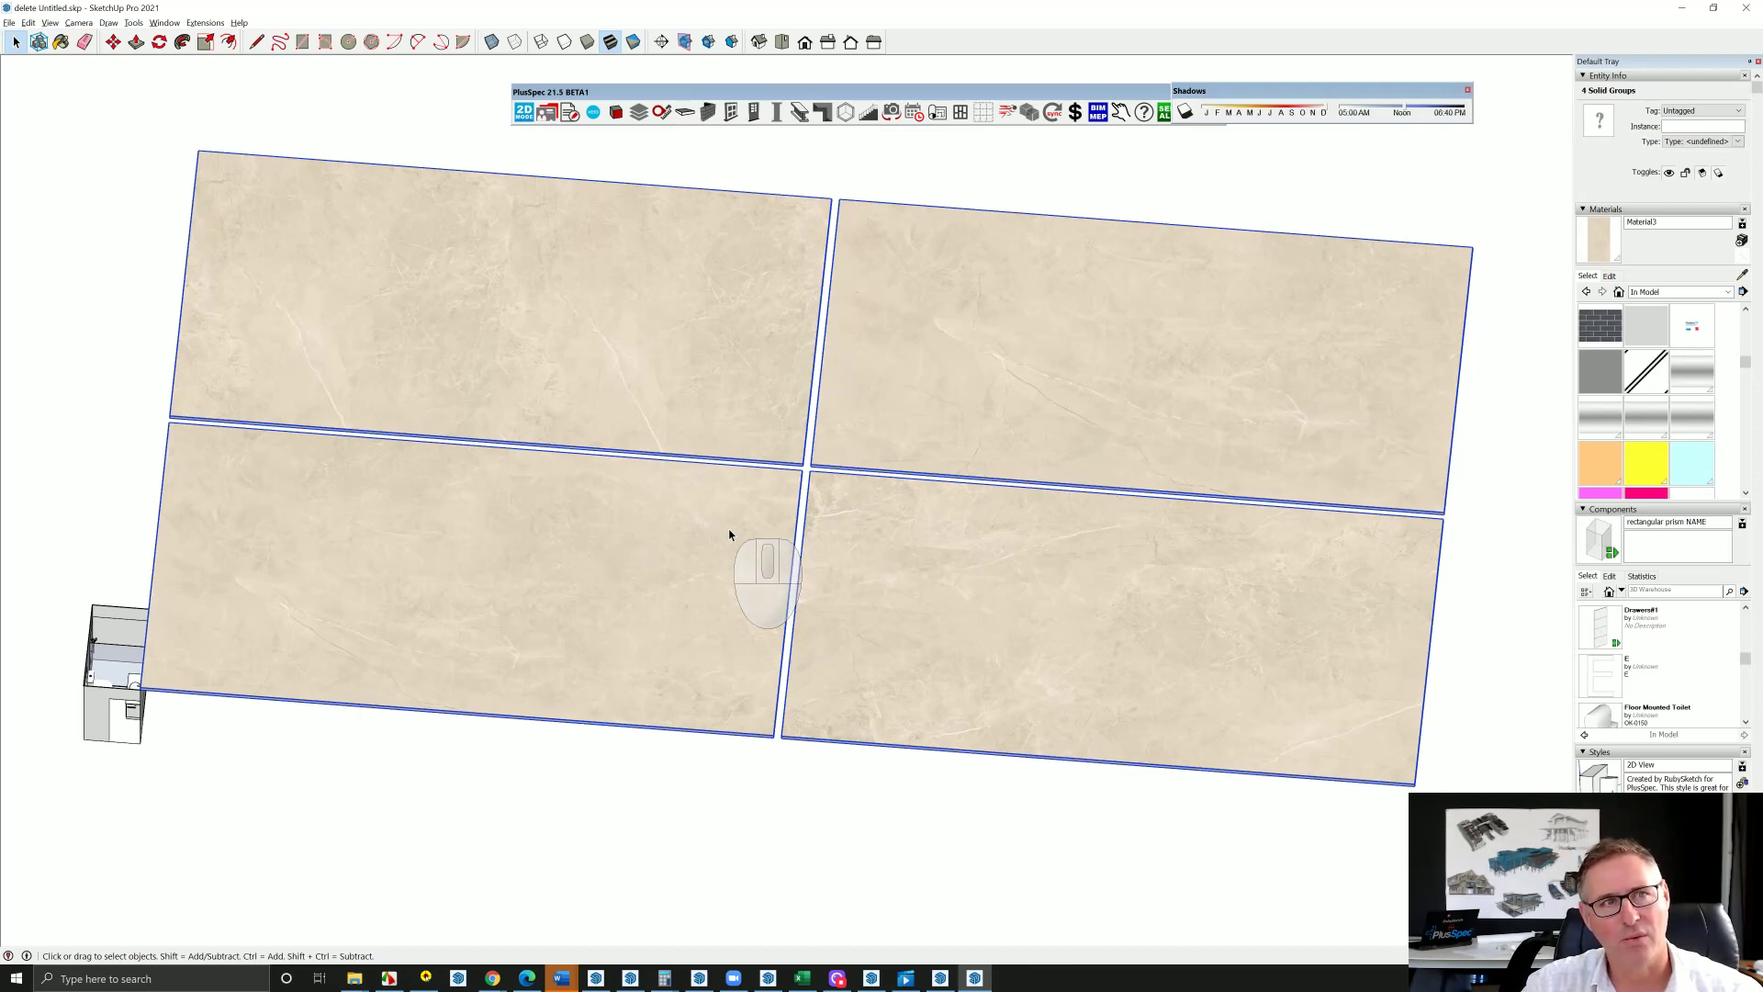
key(Delete)
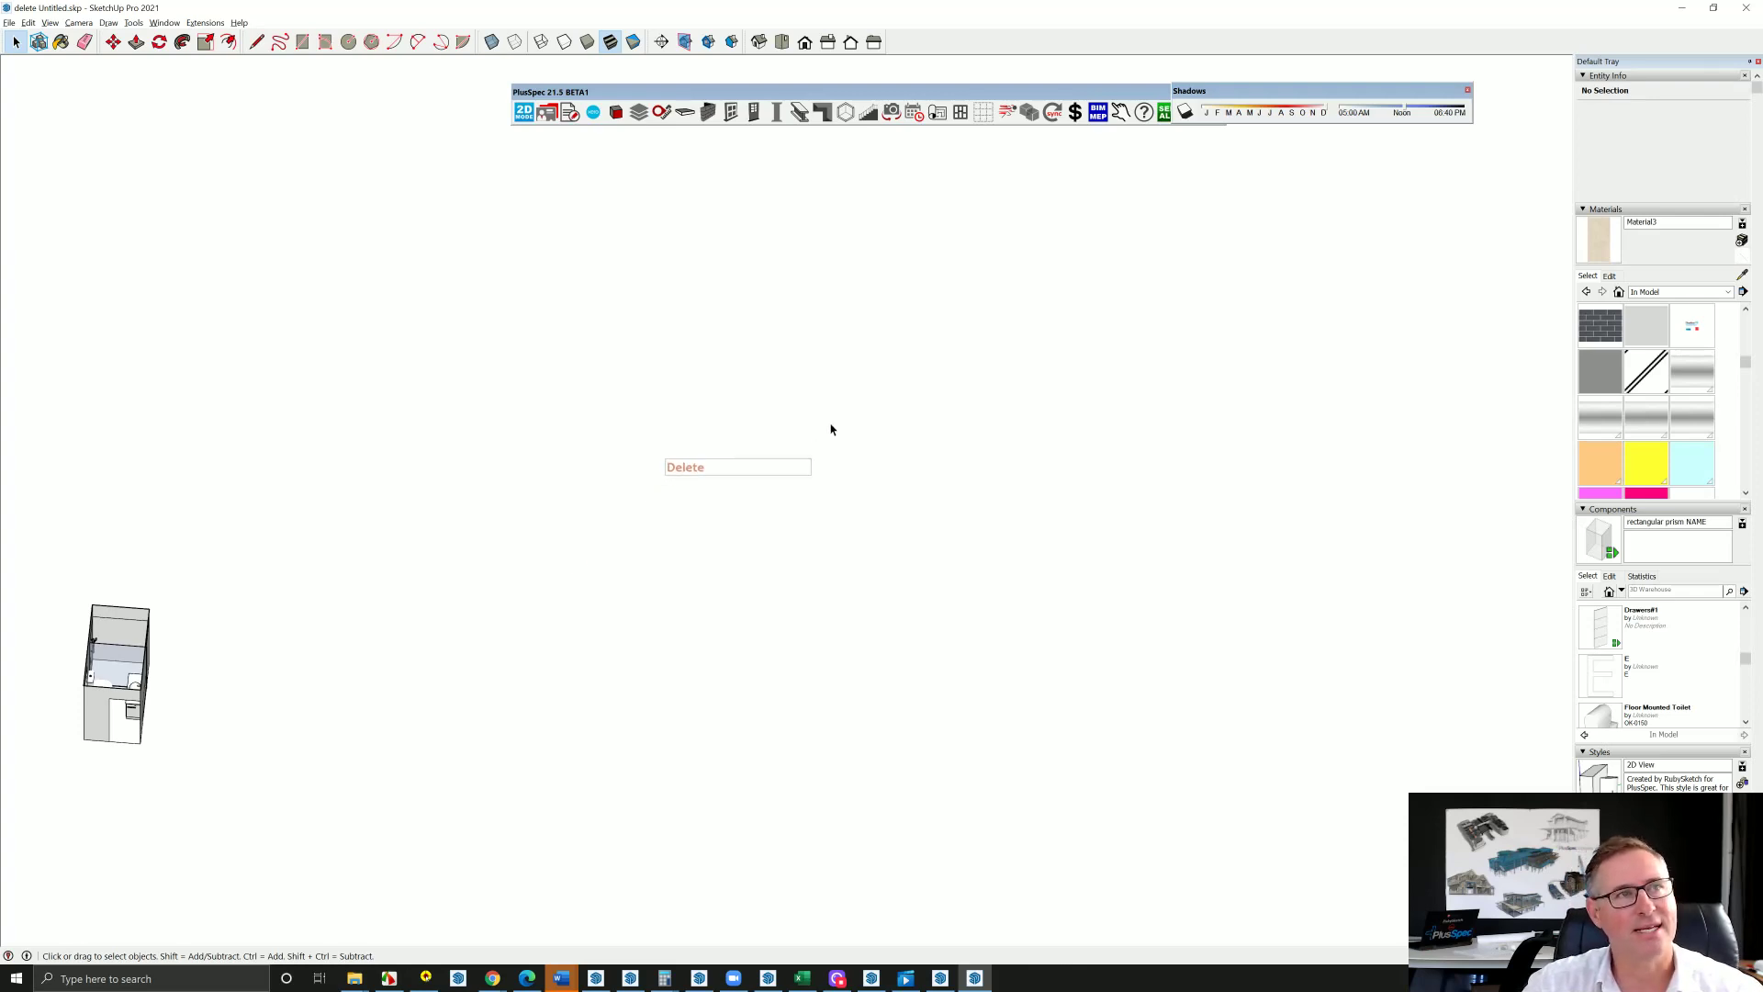
Purge unused components, materials and styles and dismiss the results summary
click(1029, 112)
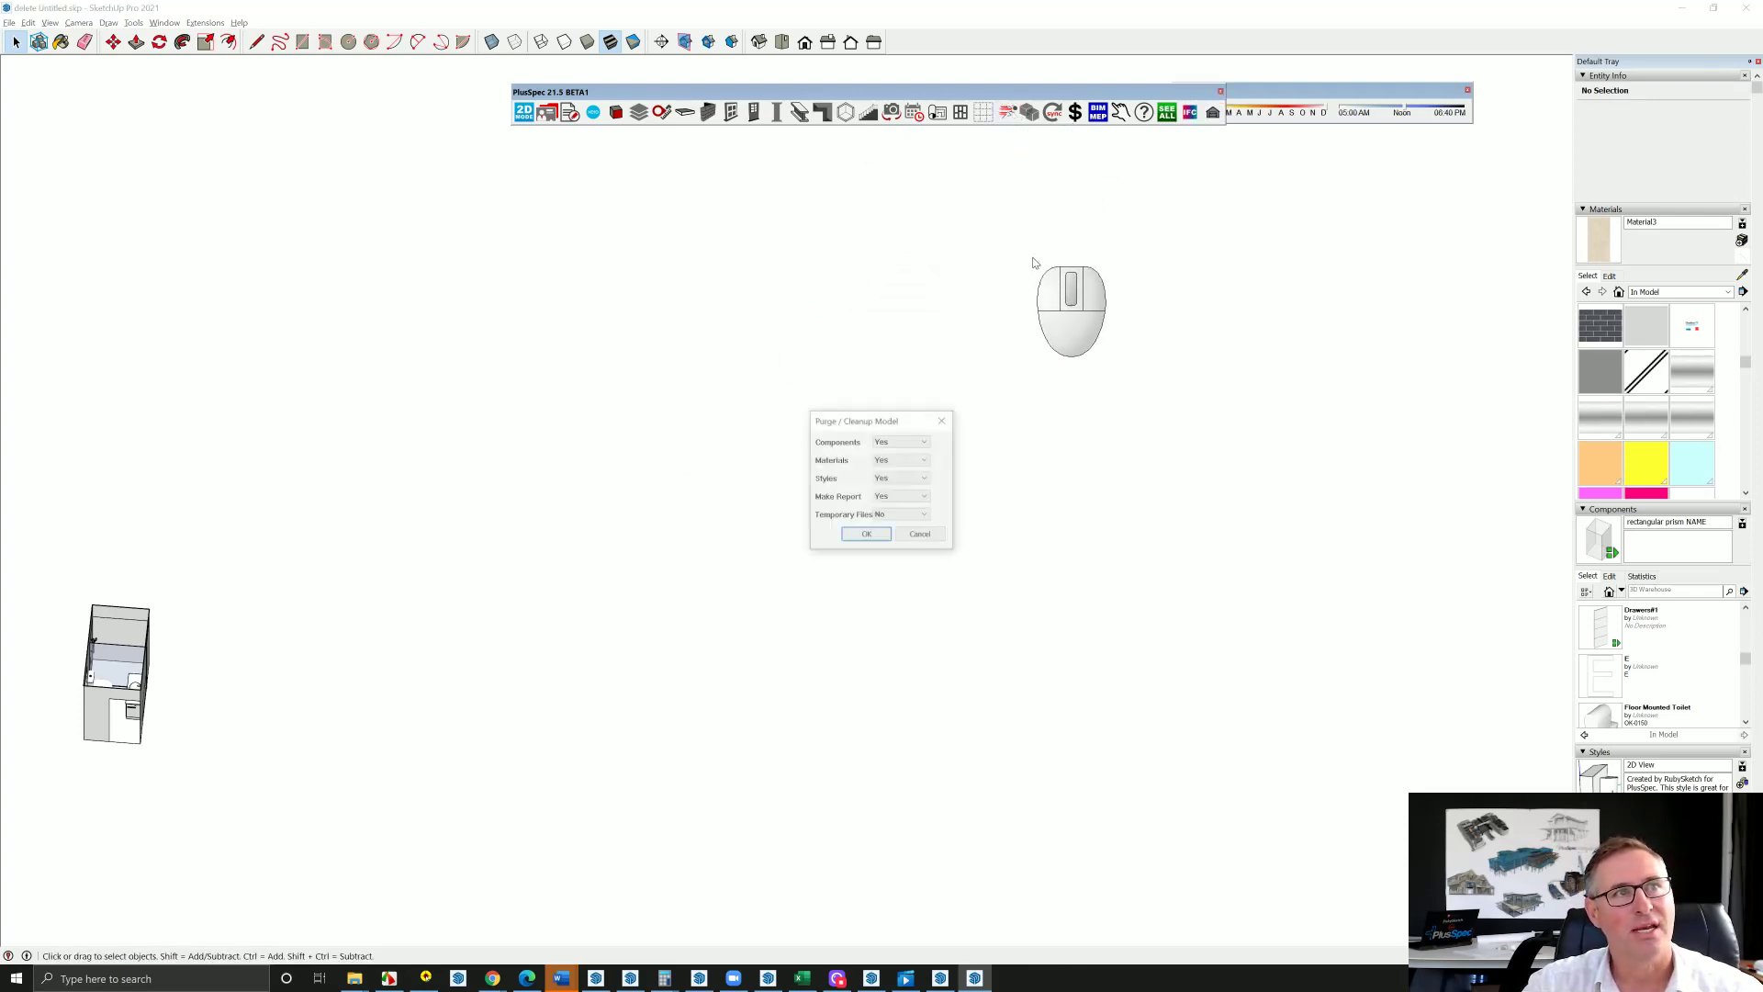
click(867, 534)
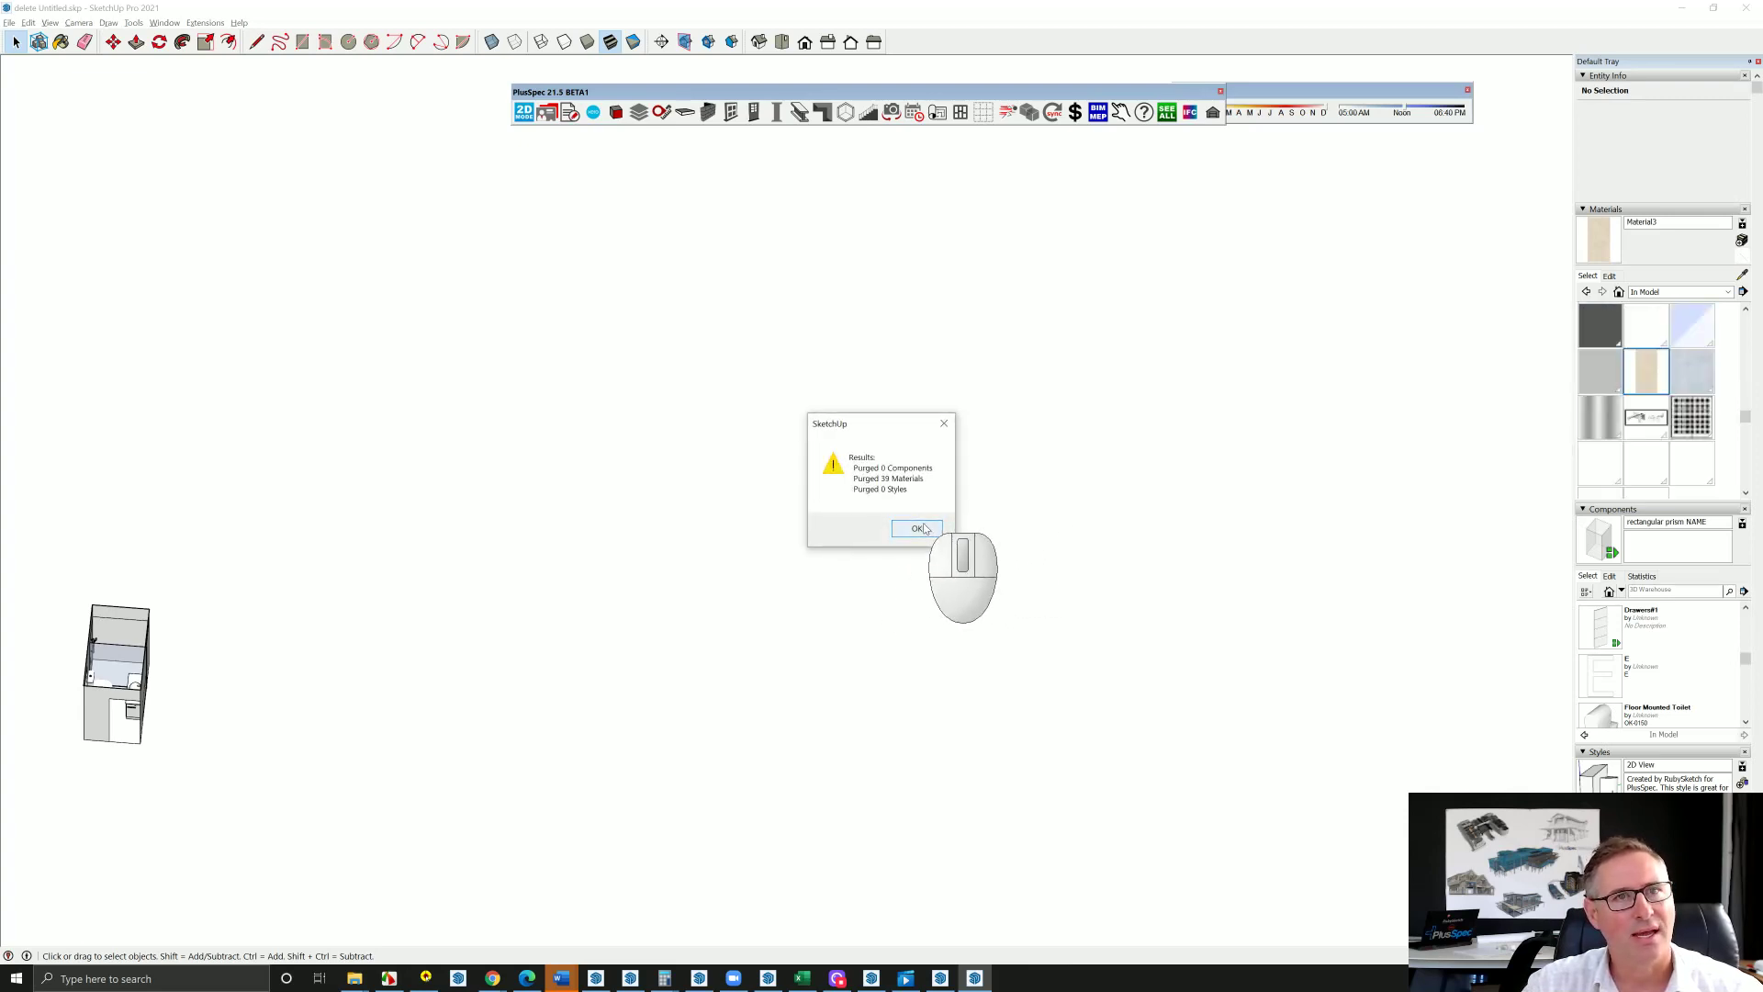
click(919, 529)
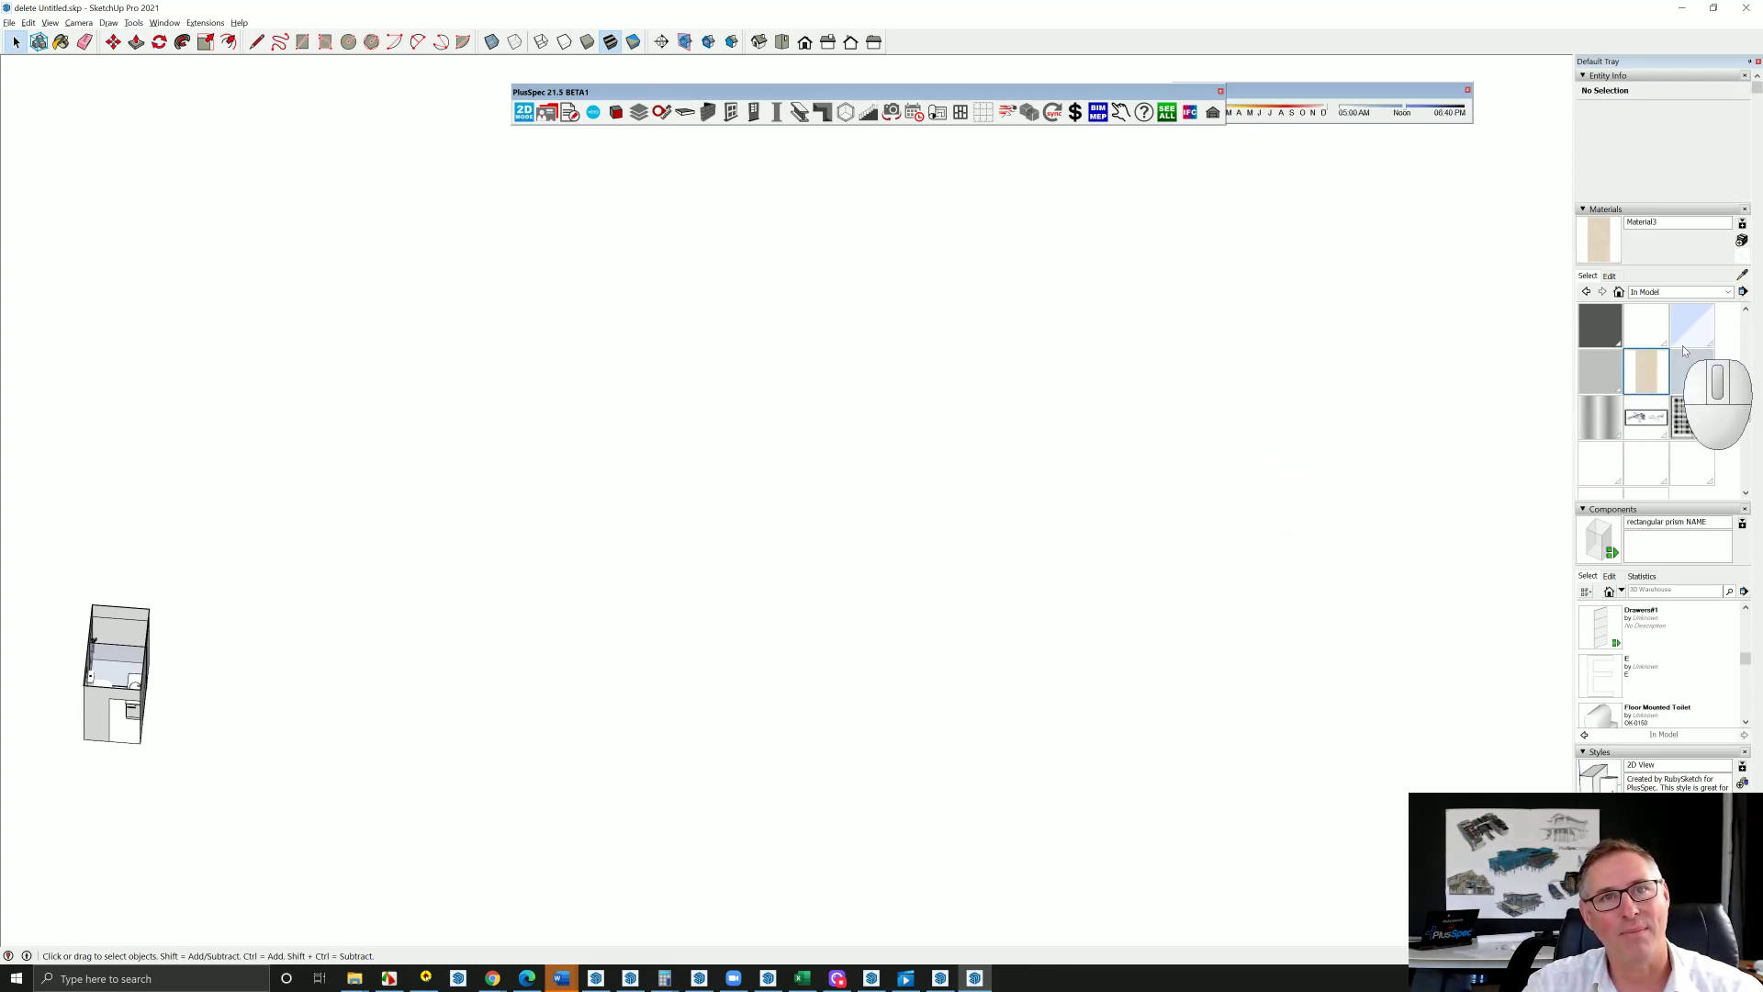
Delete Material3 from the model's materials list, confirming the prompt
click(1744, 291)
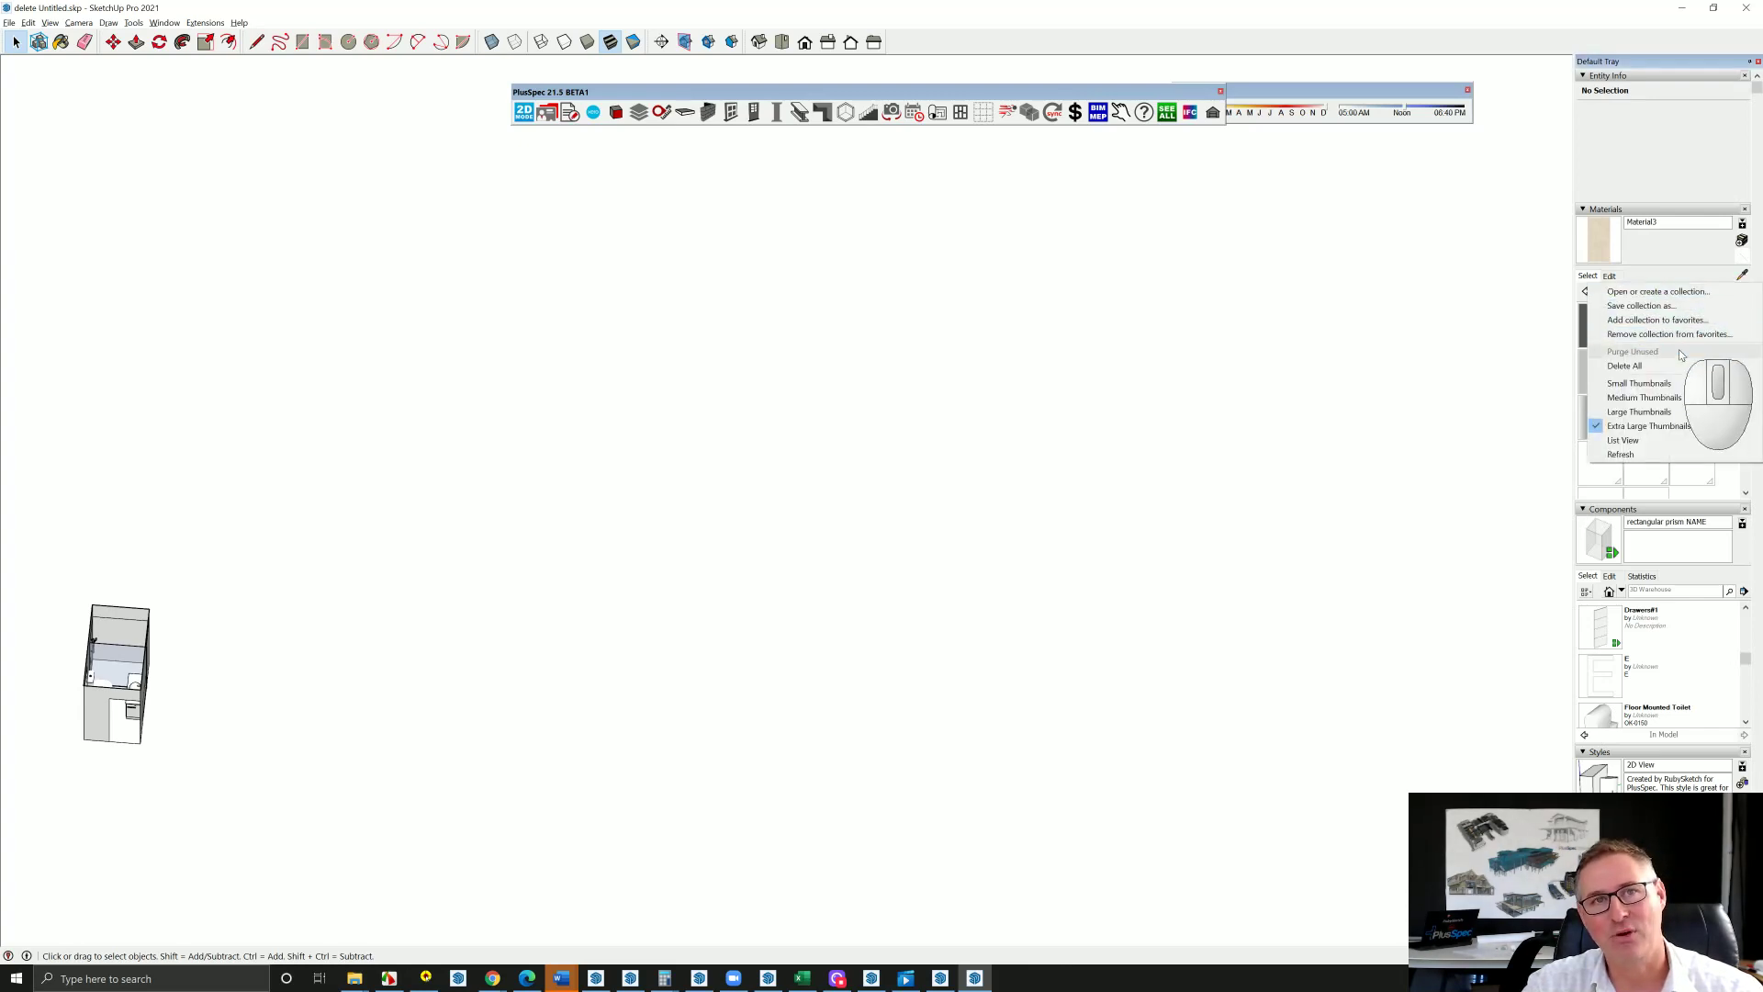
click(1416, 358)
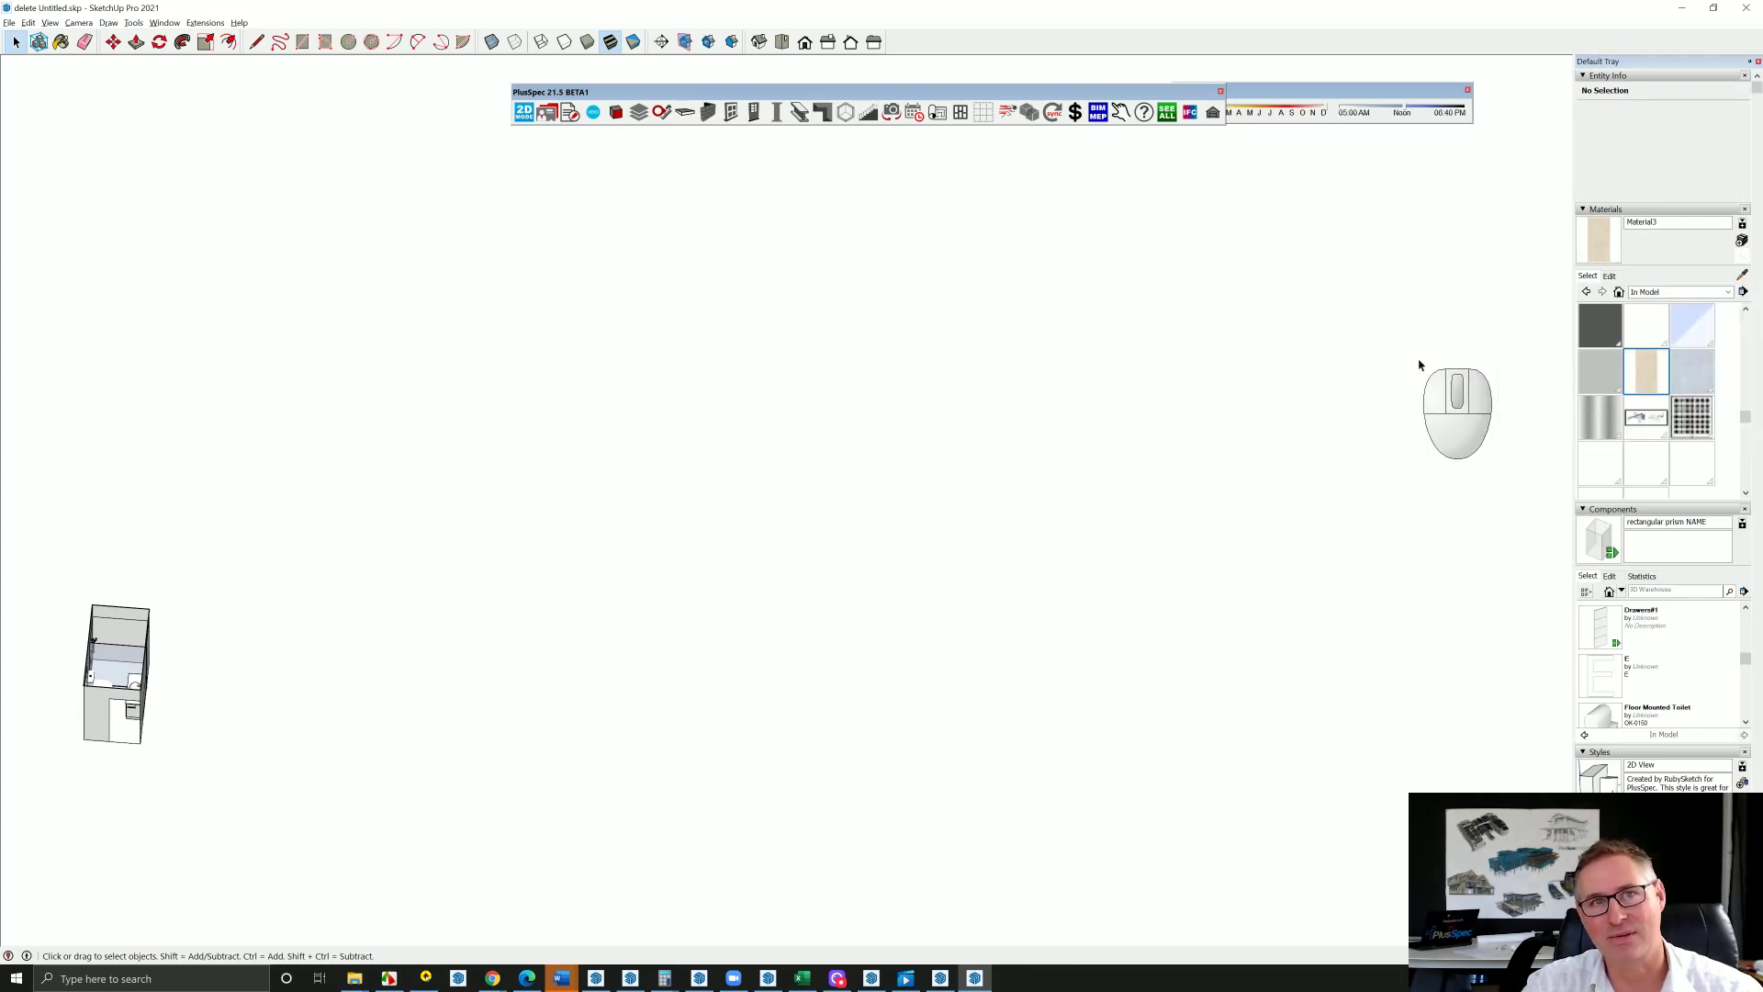
right_click(1645, 375)
click(1667, 386)
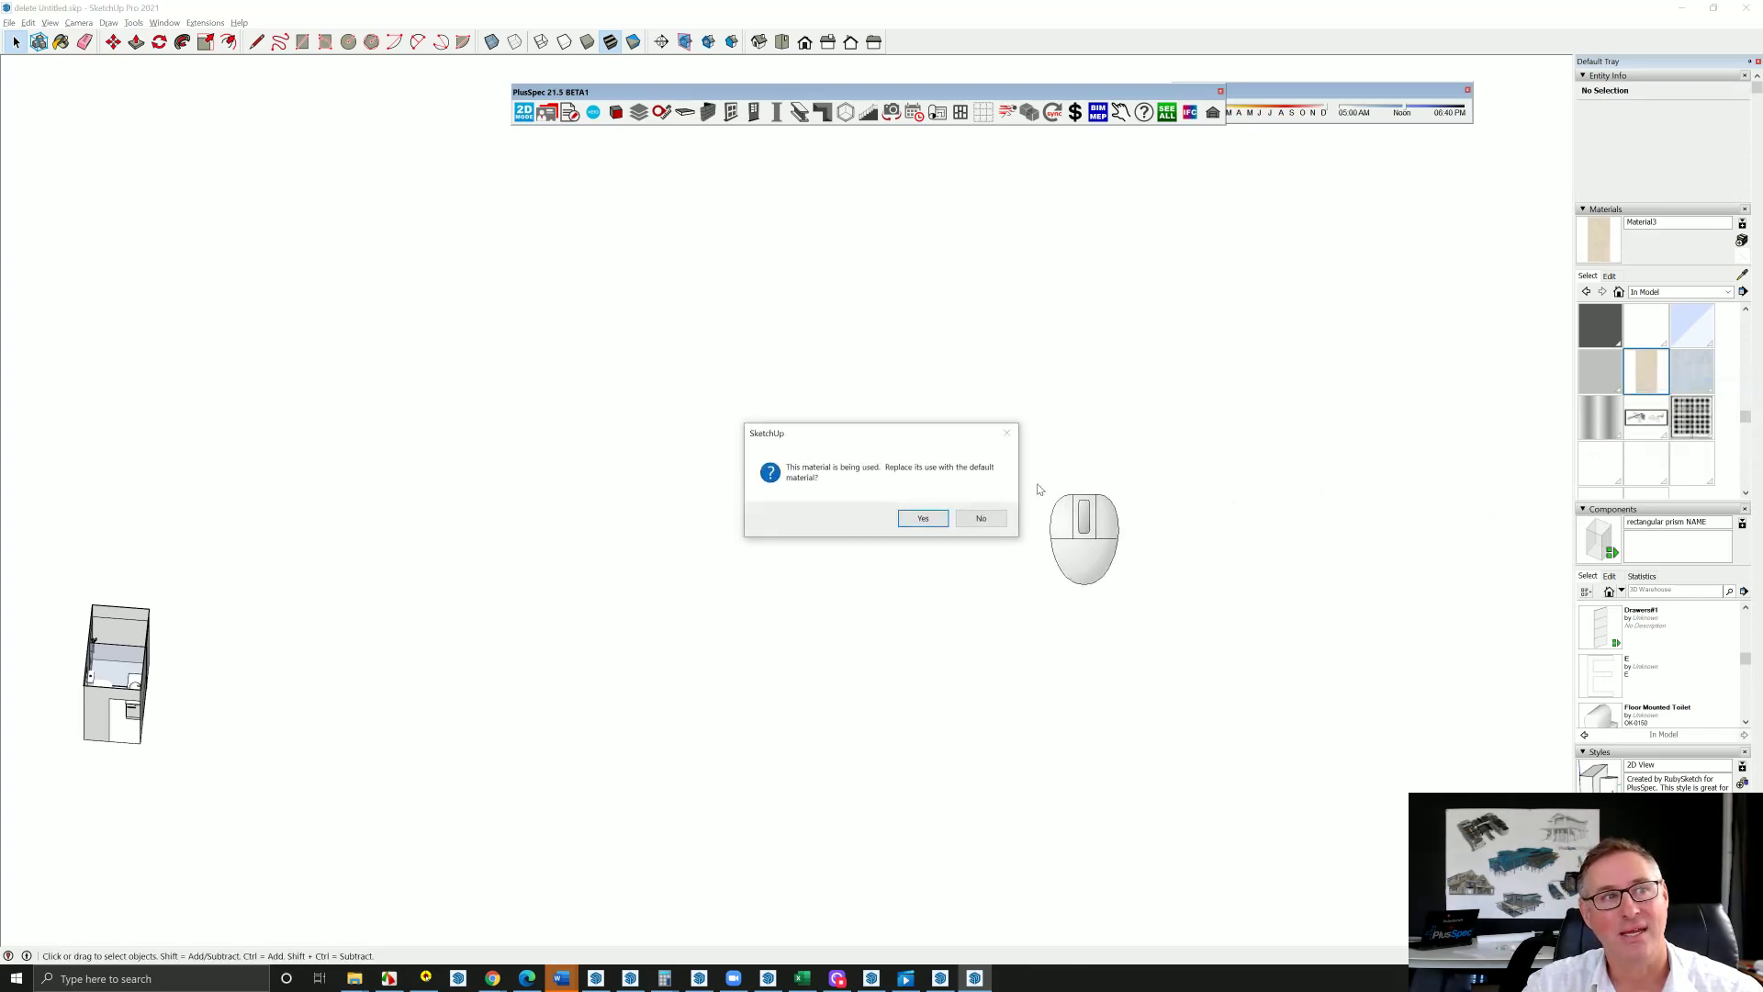
click(925, 519)
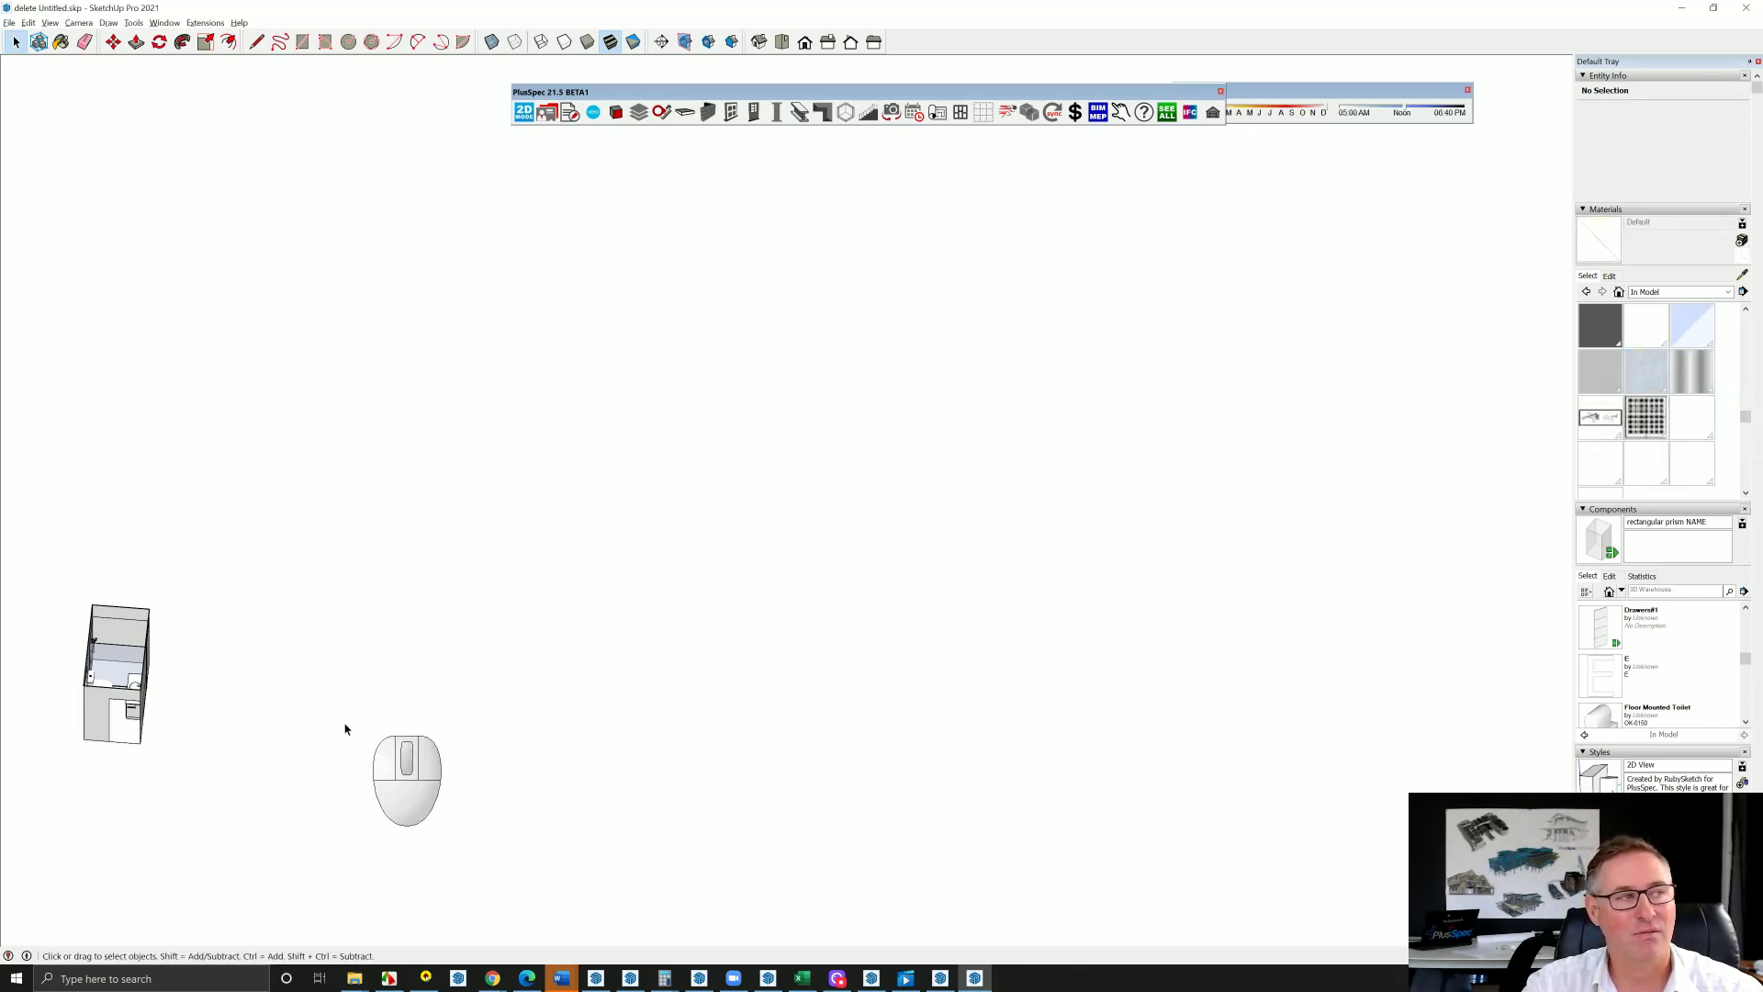
Centre the bathroom model, purge unused items again and dismiss the report
shift+middle_drag(341, 721, 955, 564)
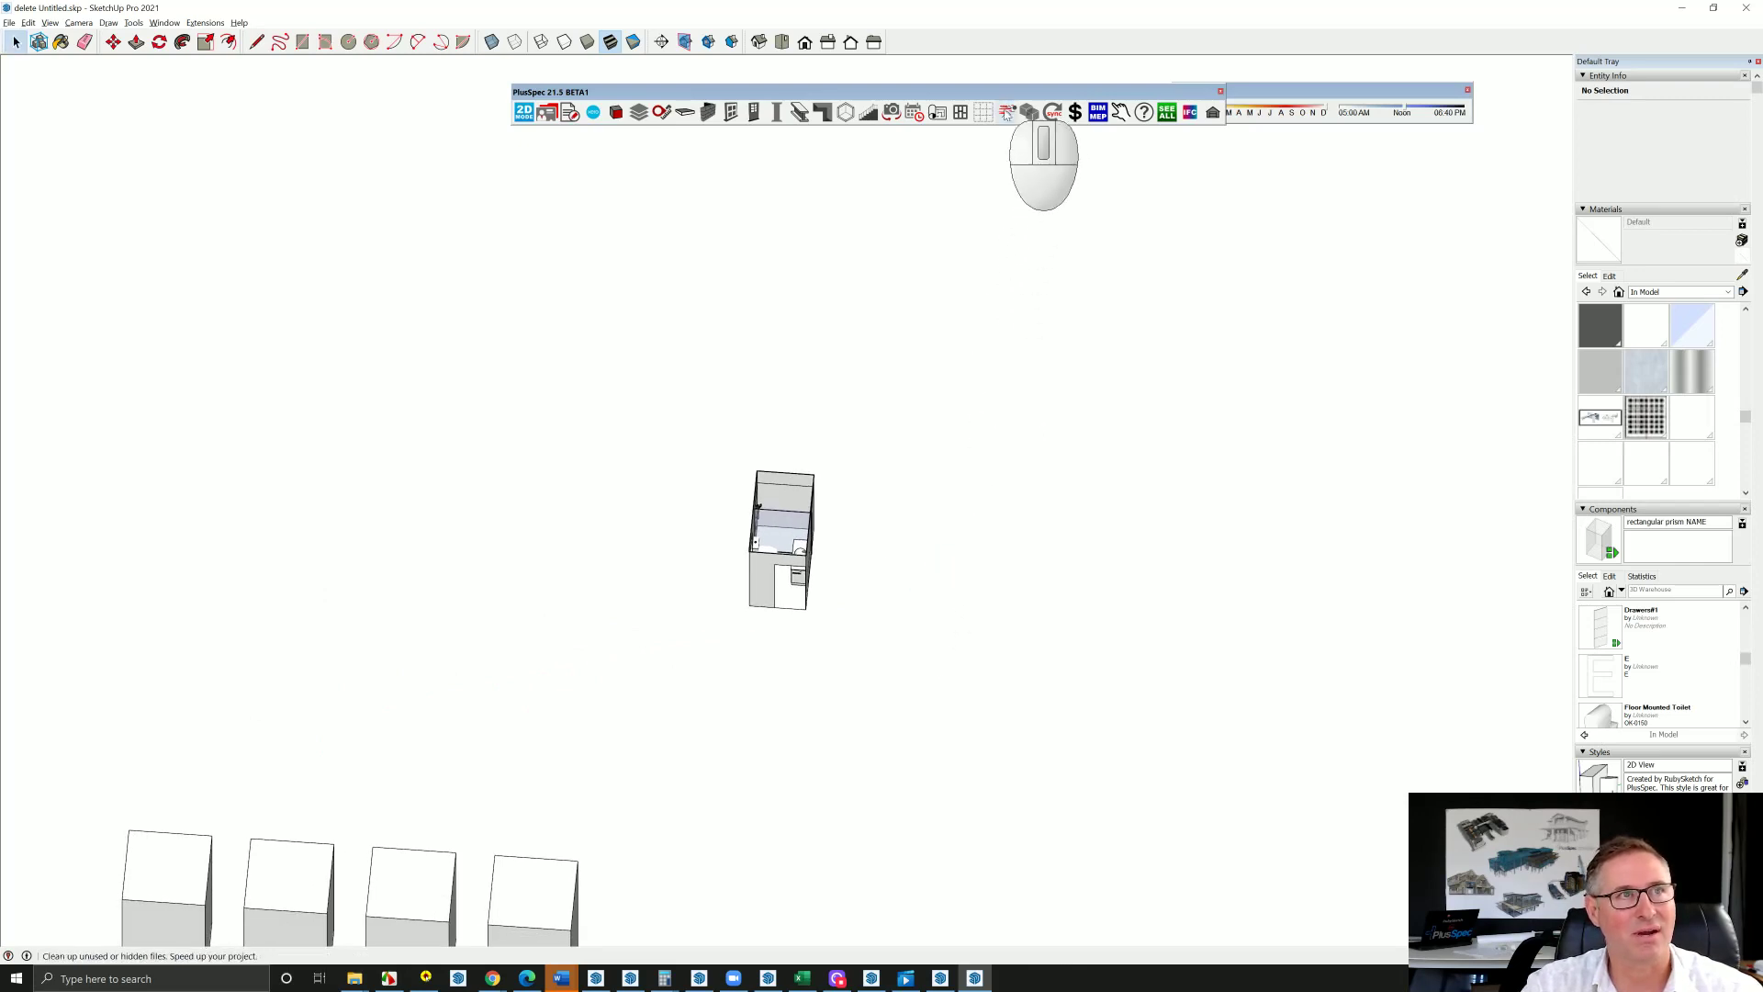
click(873, 535)
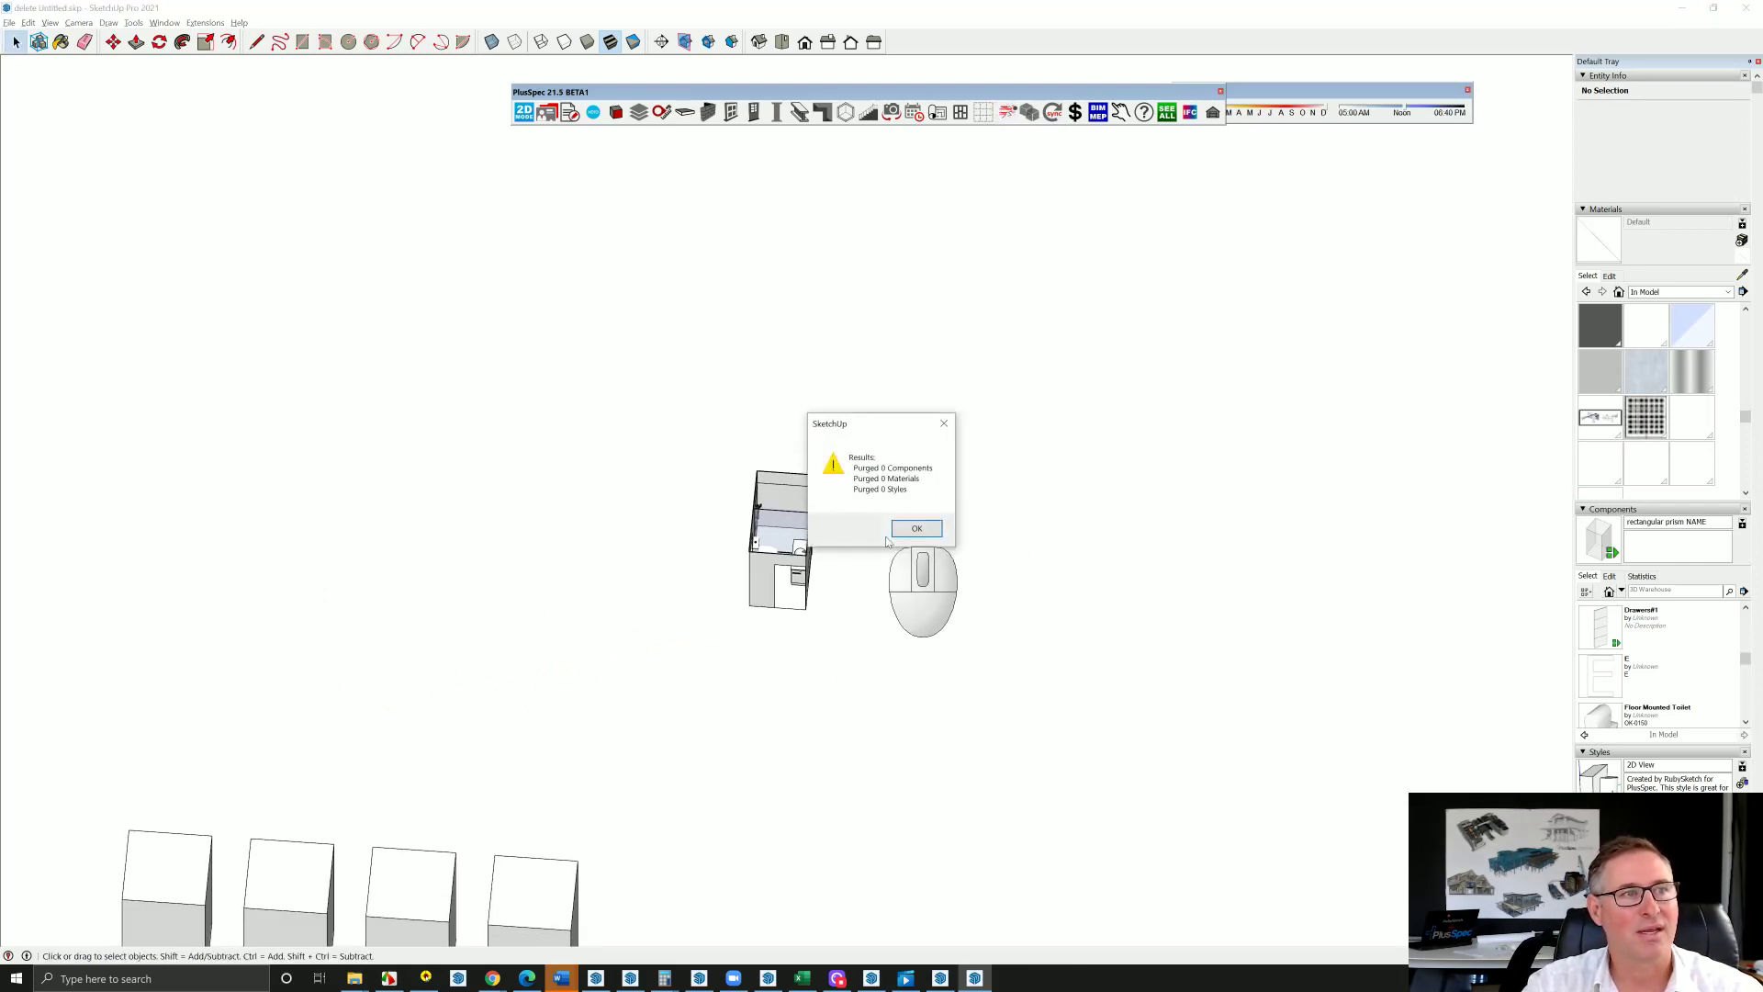
click(911, 524)
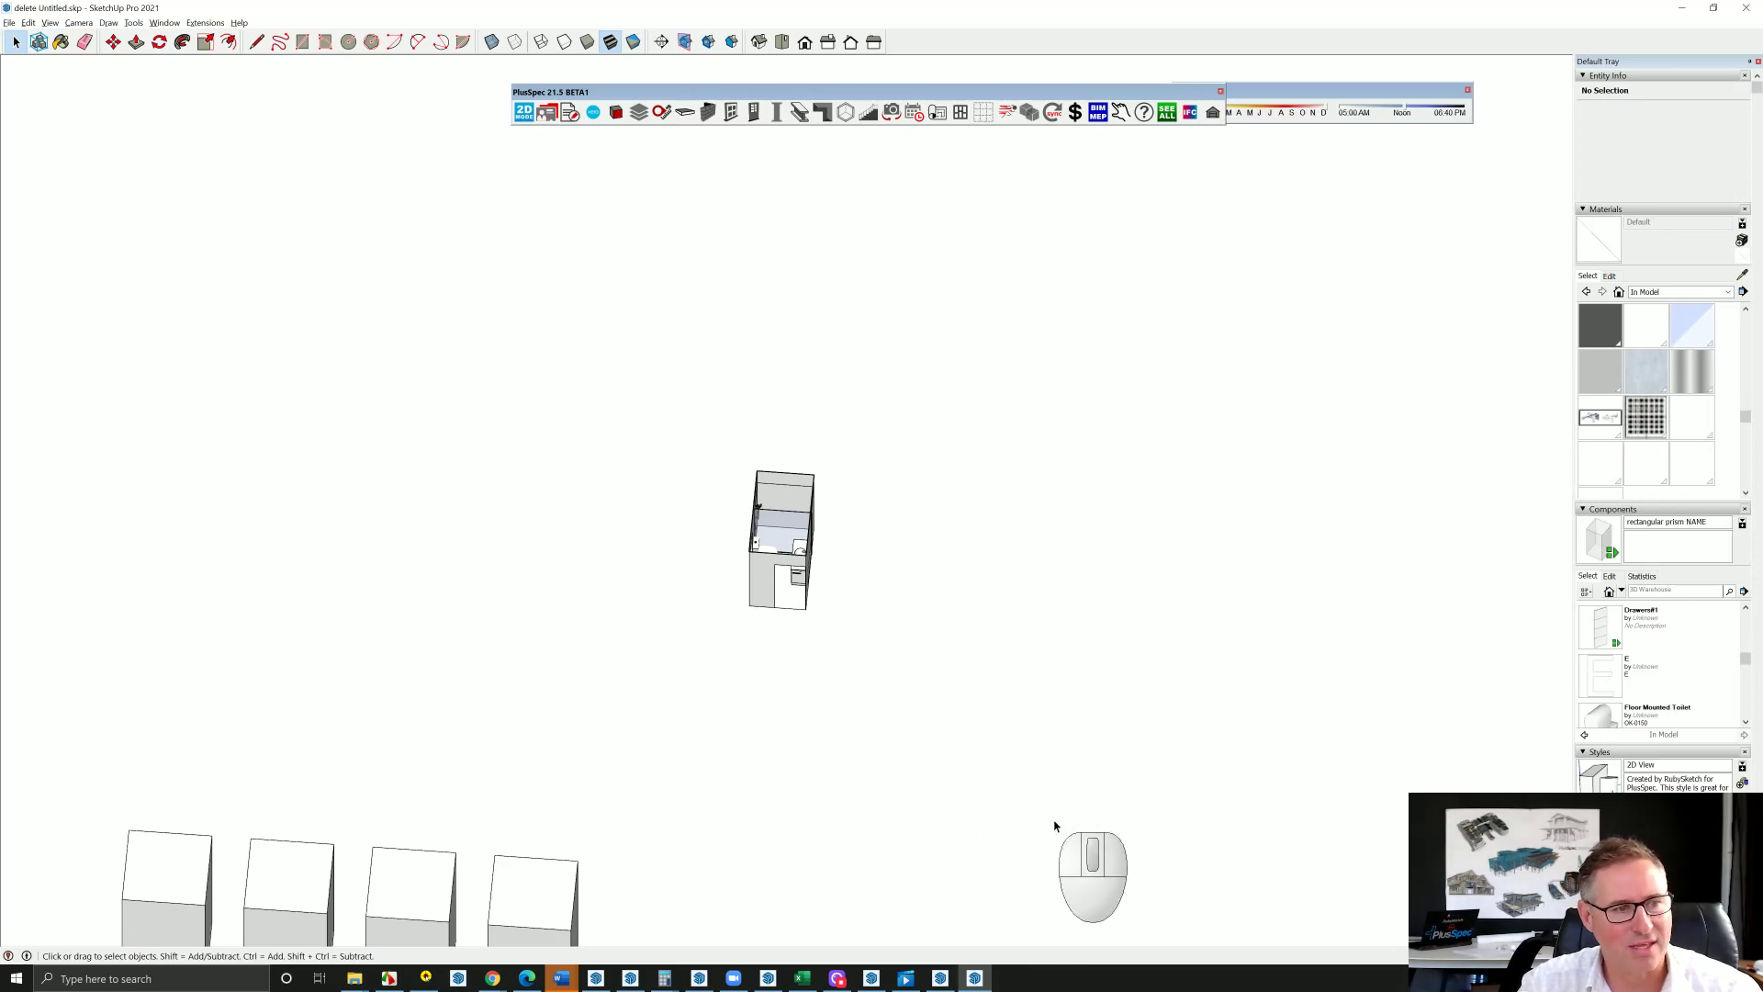
Switch to the Untitled CAD-import model and orbit and zoom onto the toilet in the plan
click(874, 979)
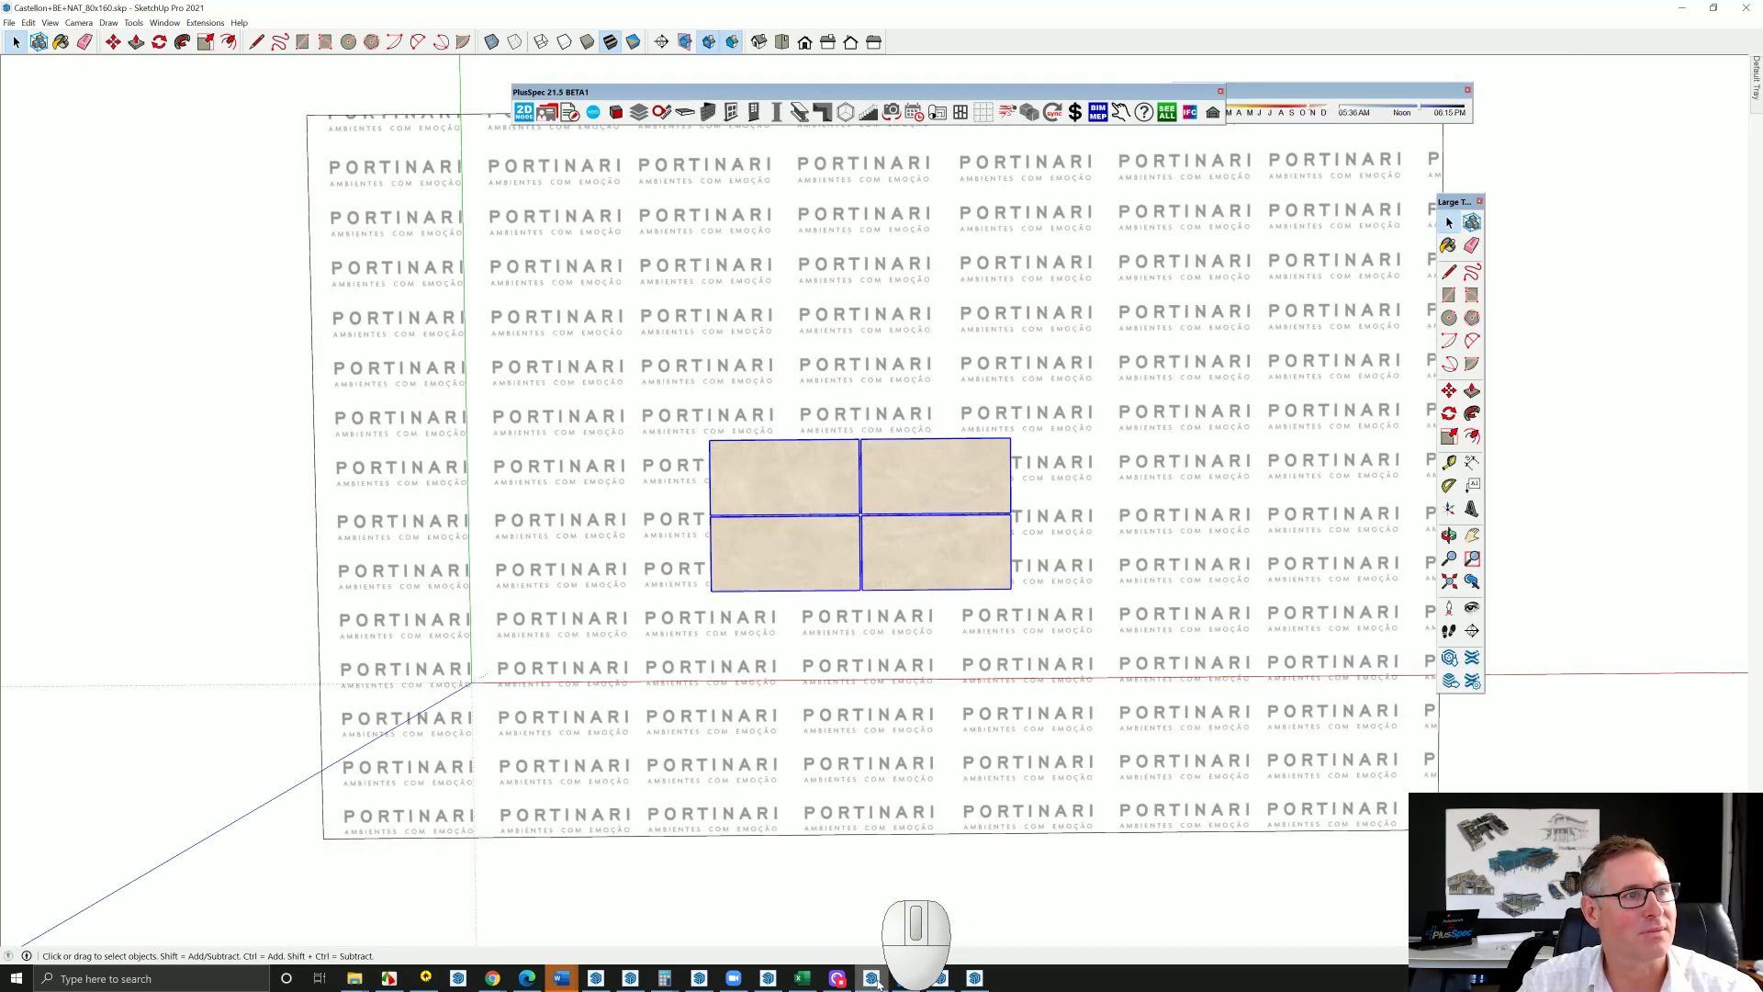
click(767, 979)
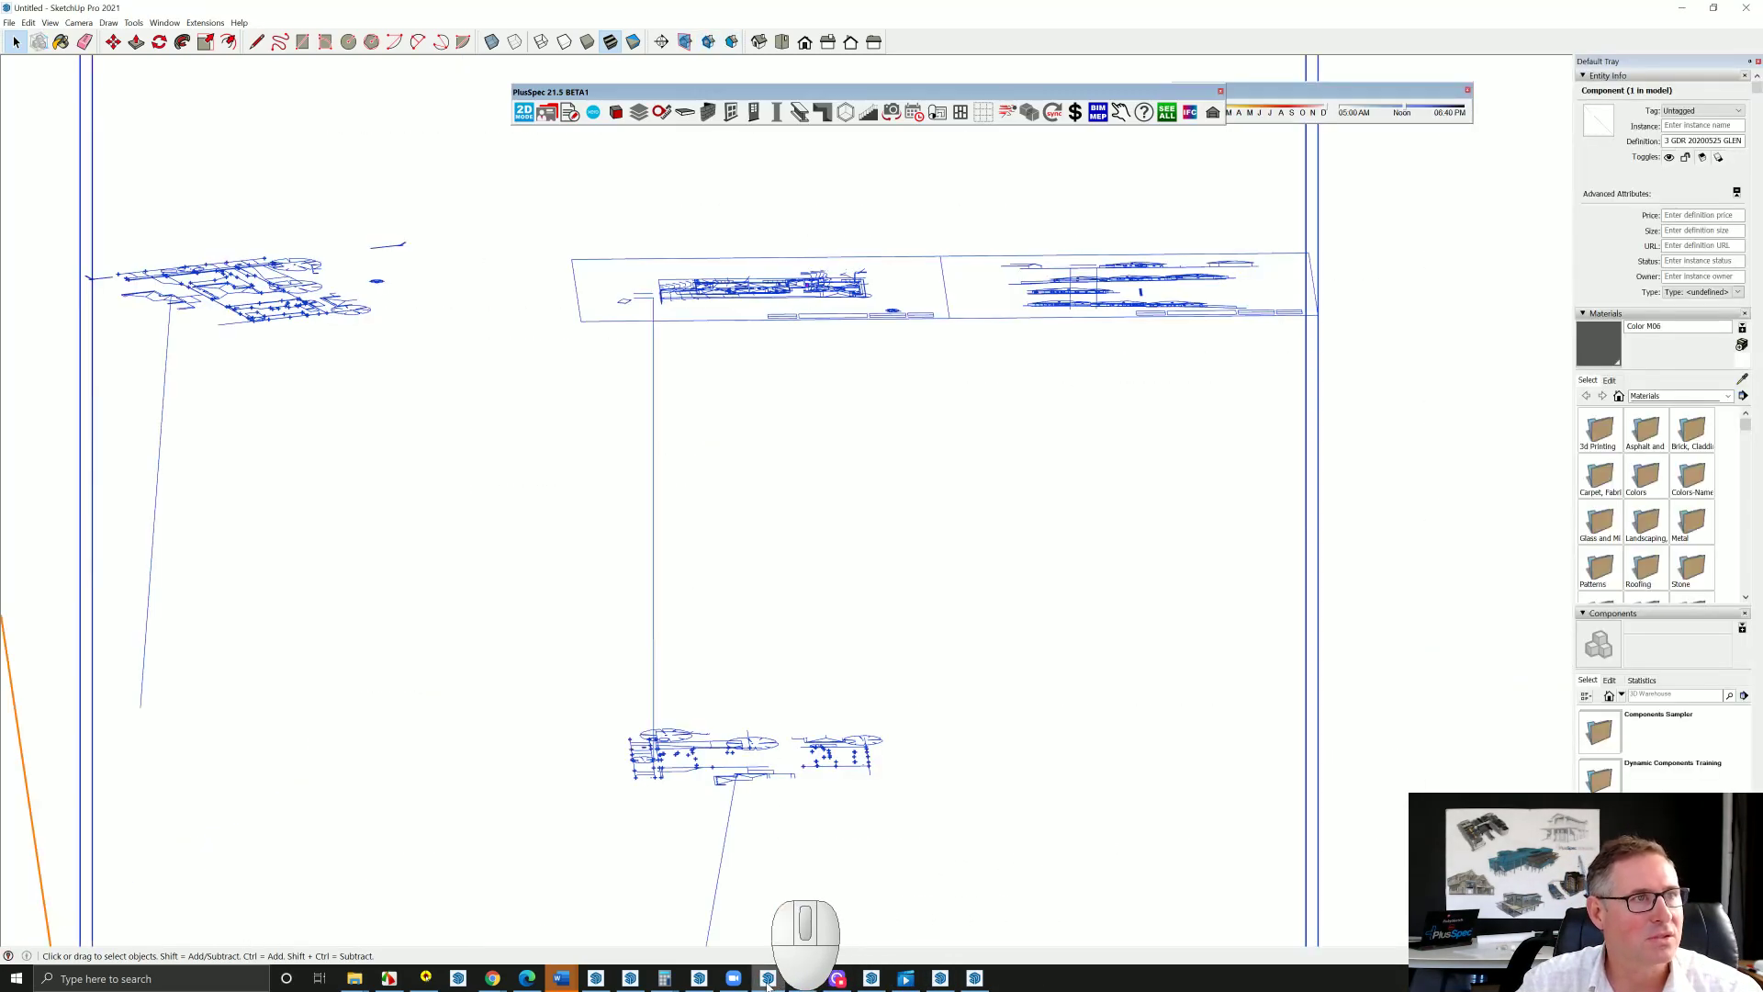
scroll(866, 737, down, 5)
key(space)
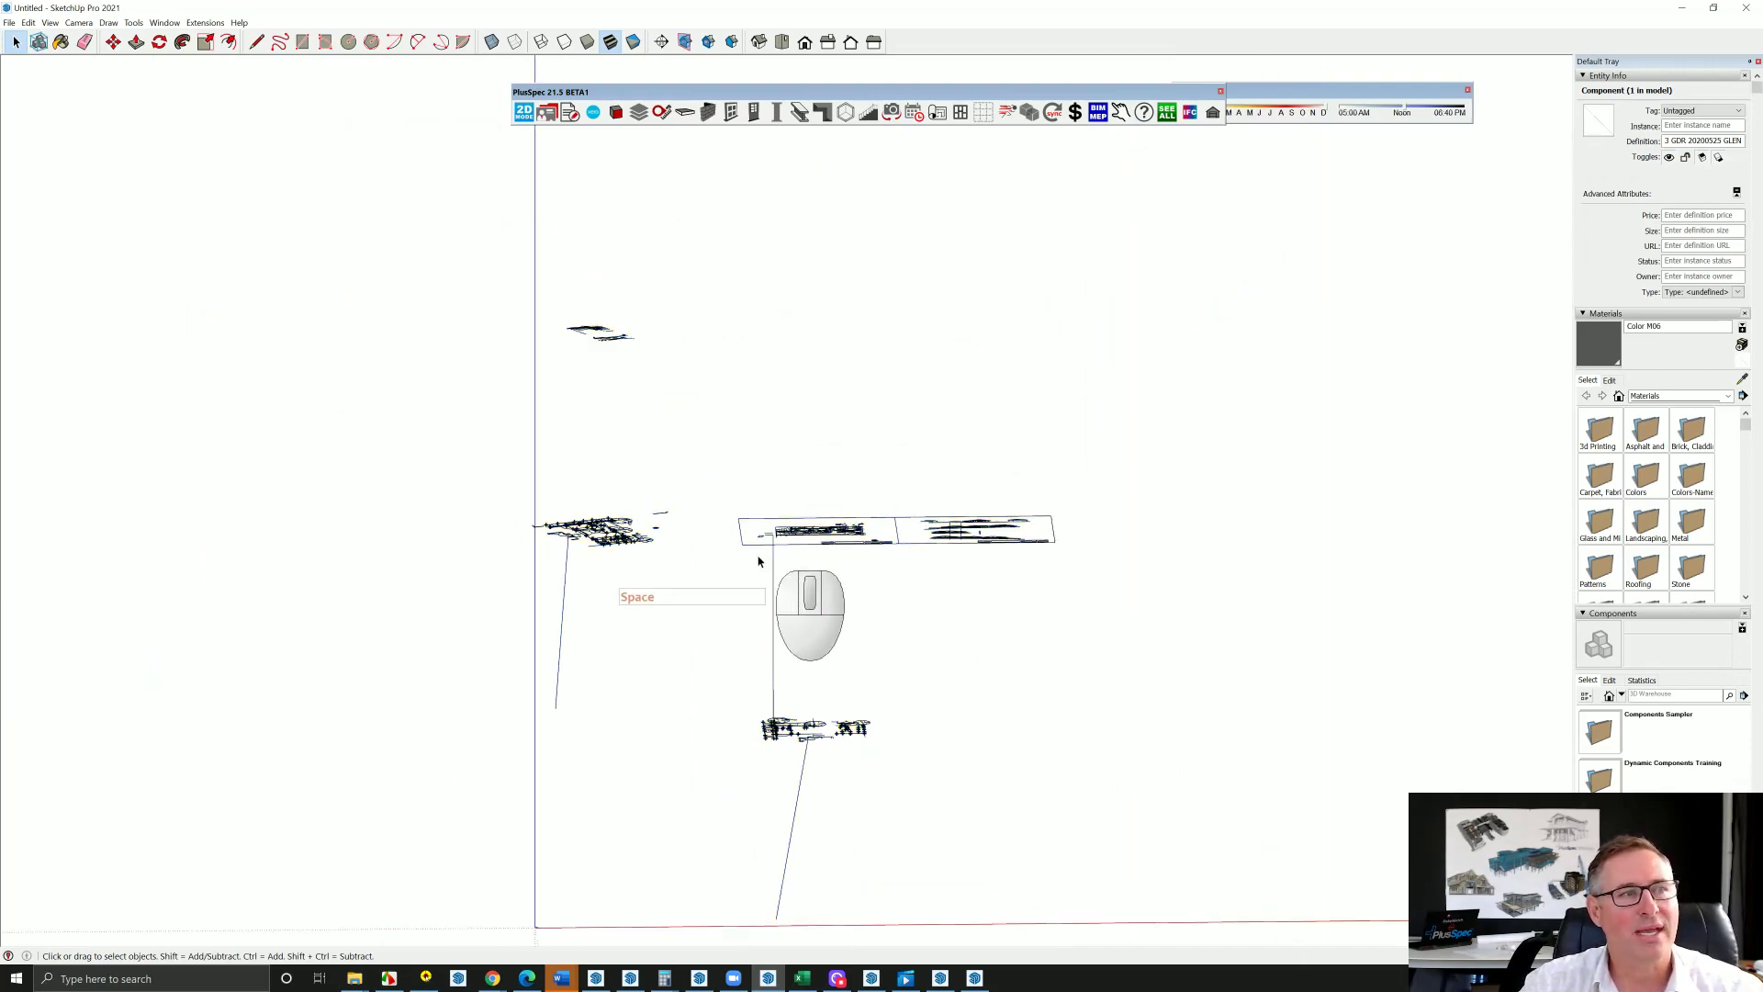
scroll(642, 551, up, 3)
middle_drag(562, 538, 621, 883)
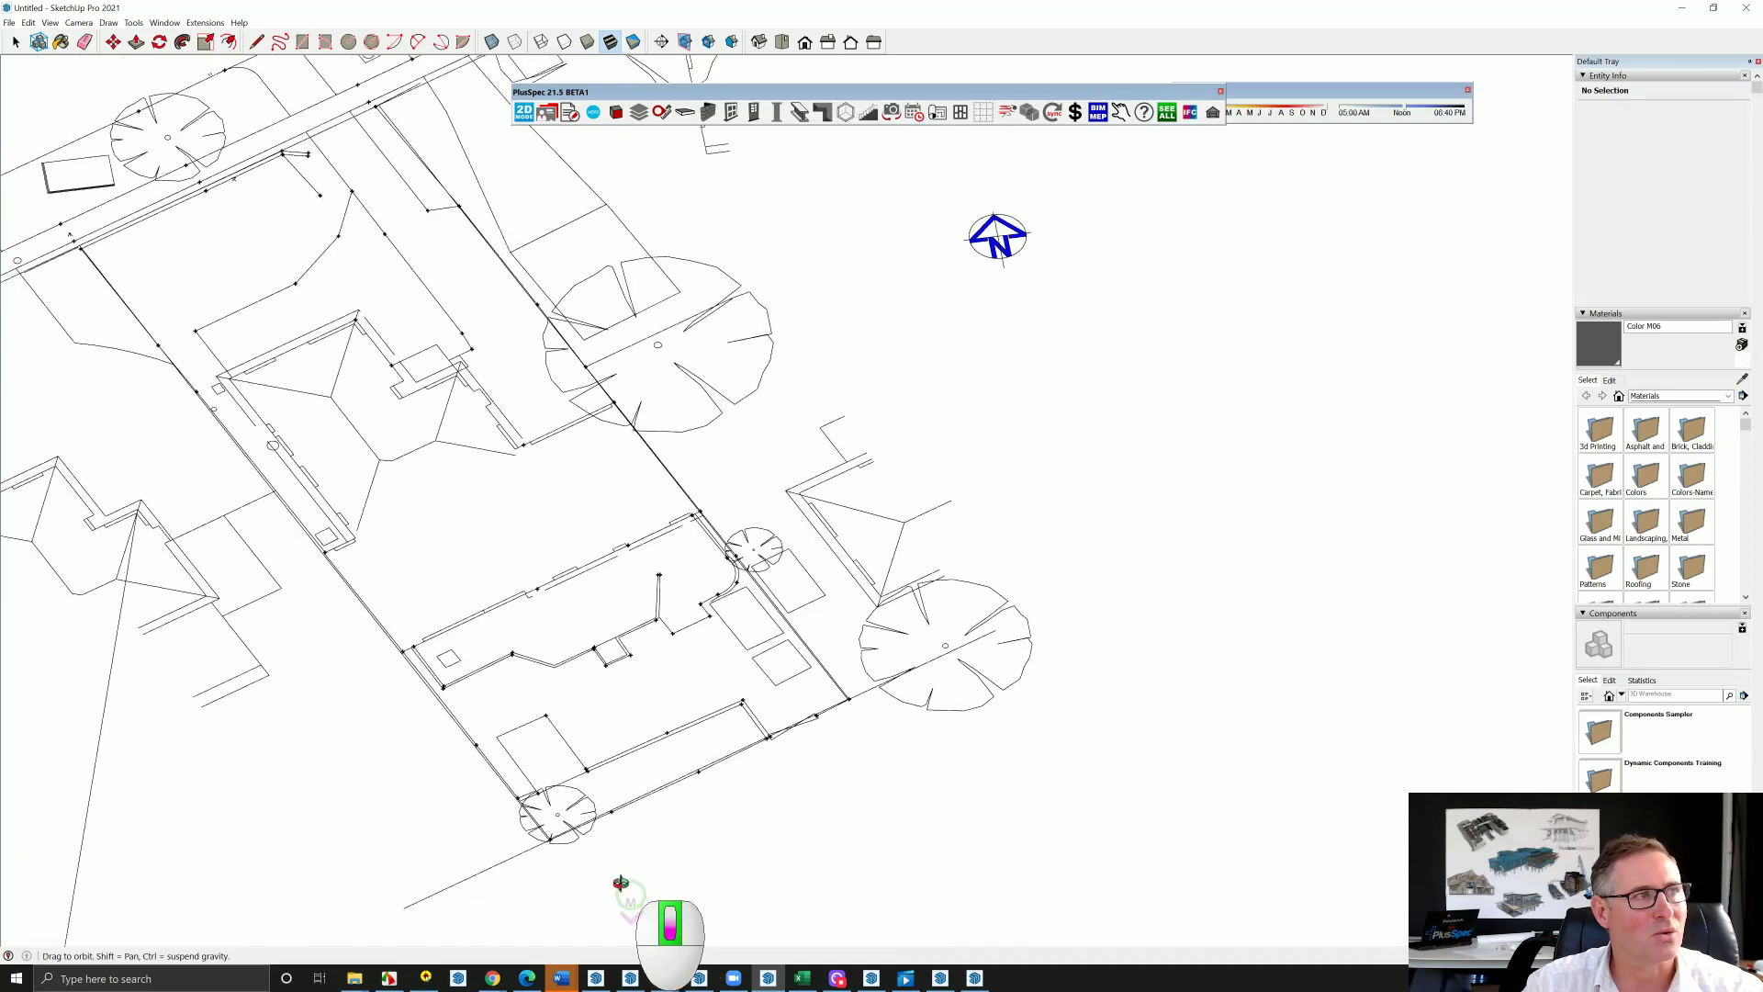
scroll(512, 781, down, 5)
scroll(913, 725, up, 8)
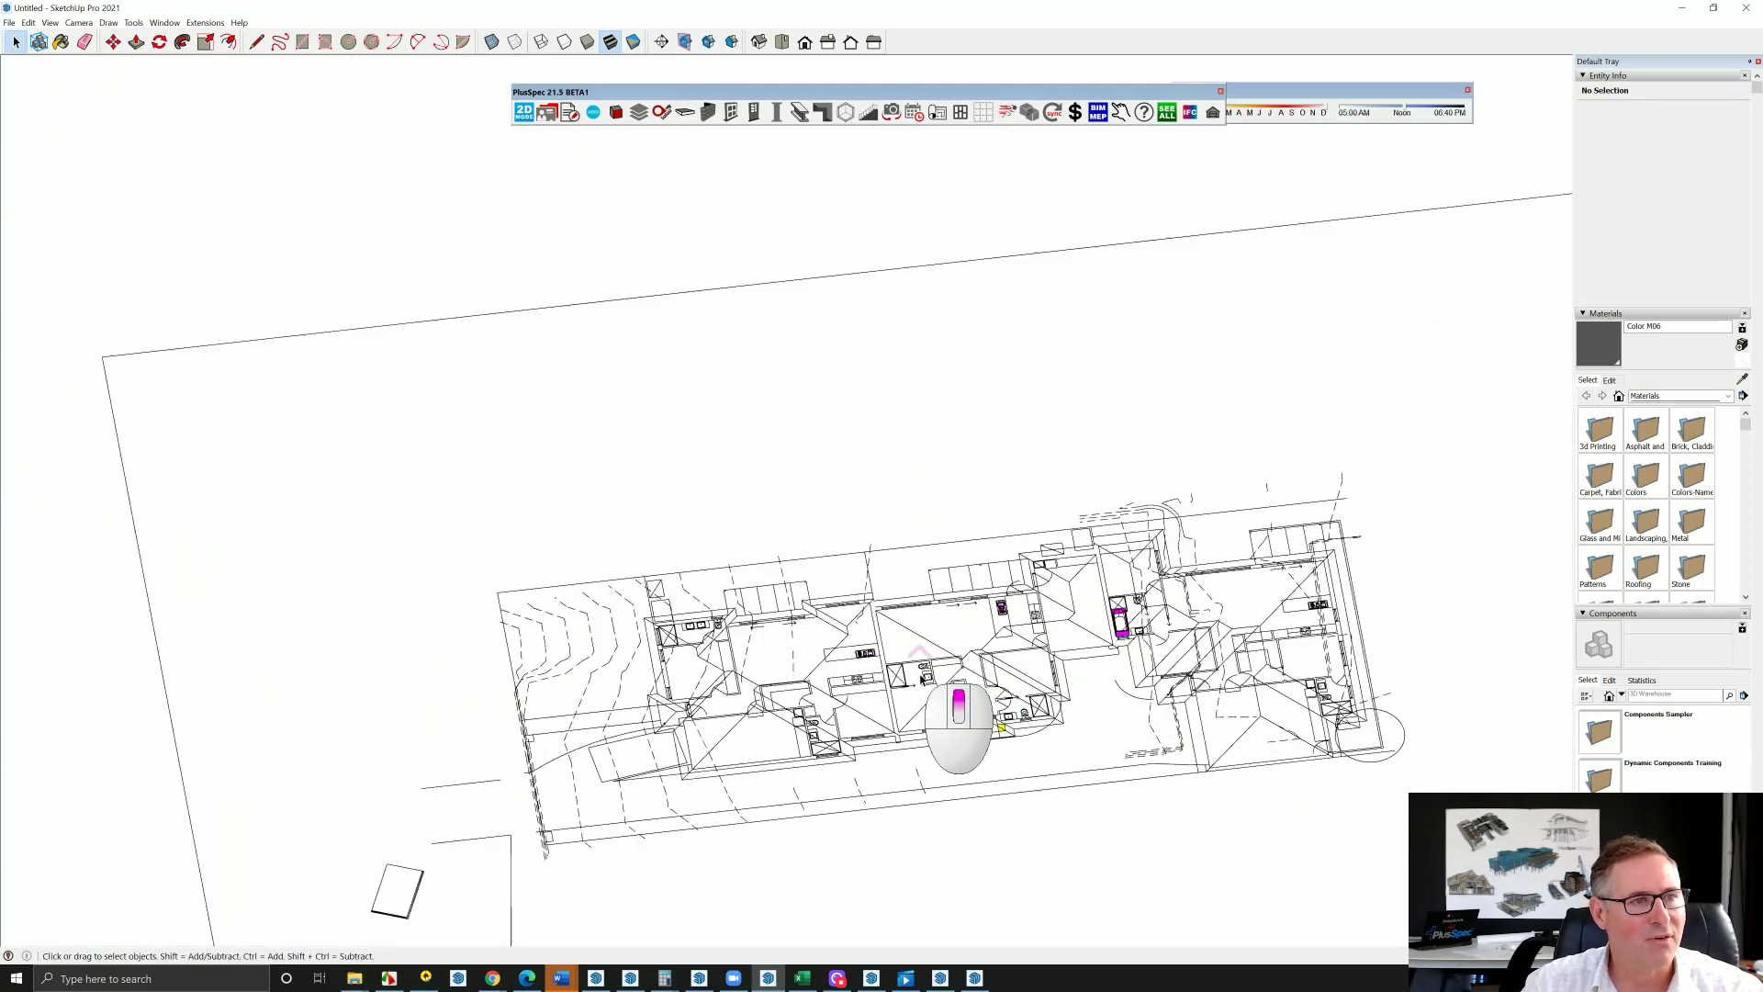
scroll(921, 678, up, 10)
middle_drag(814, 639, 1335, 649)
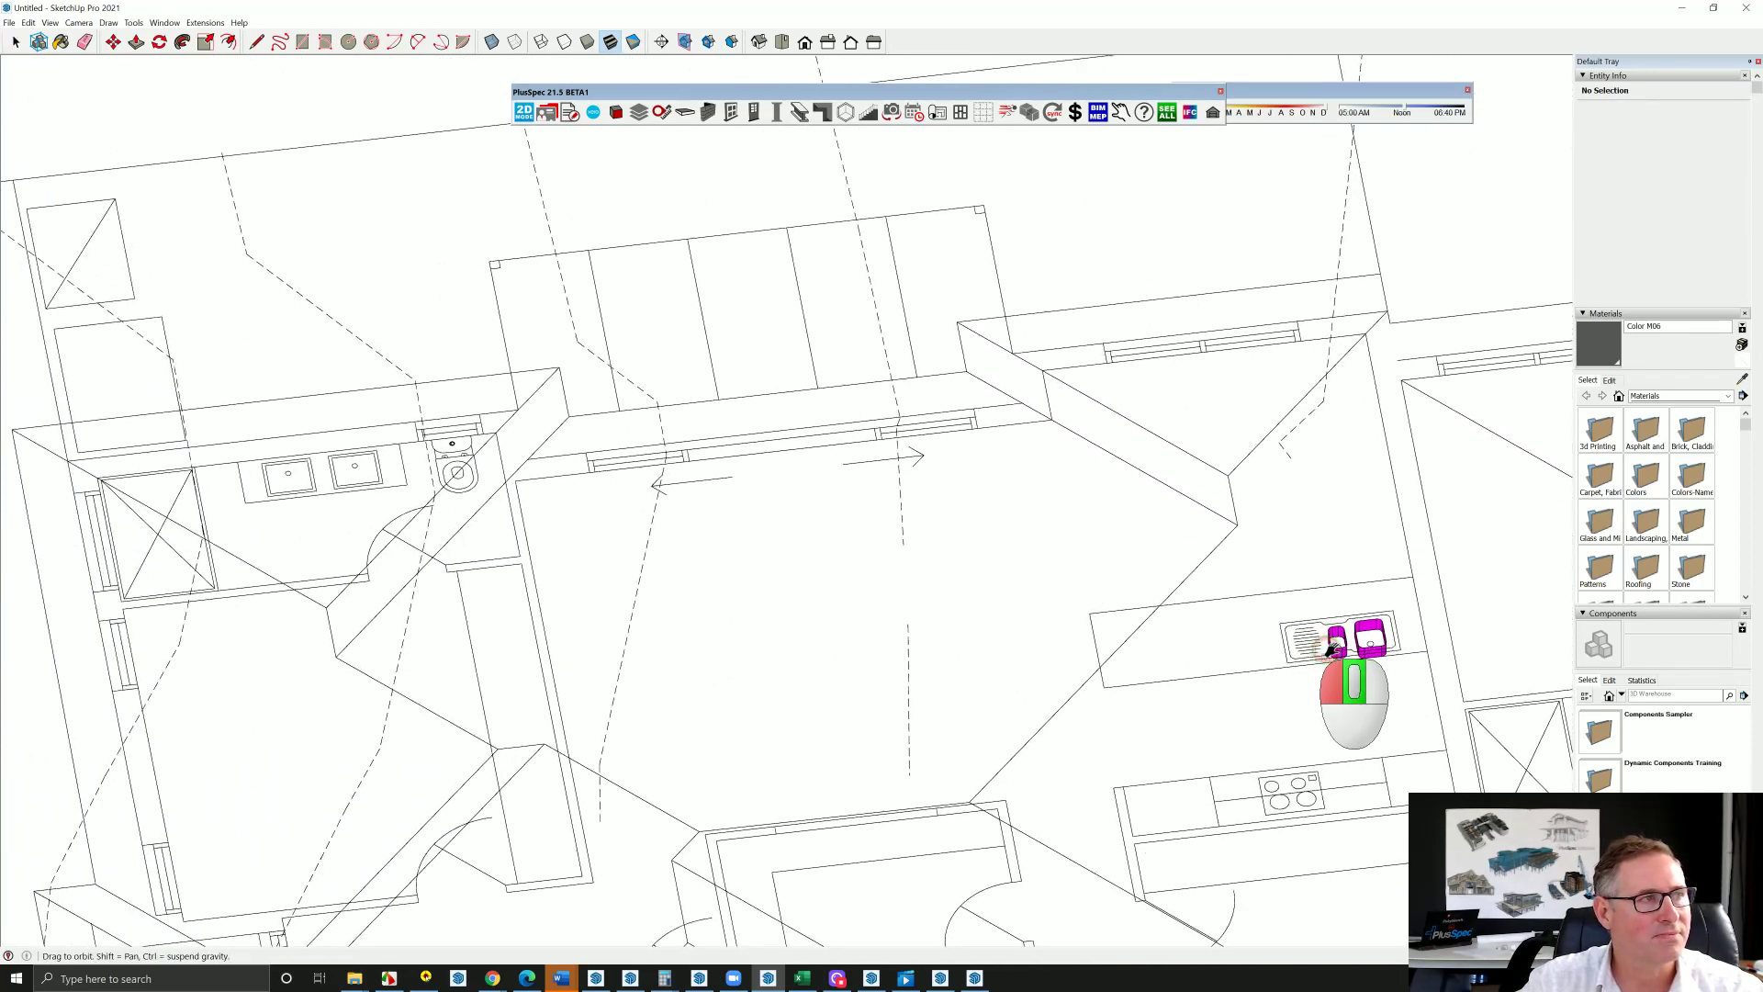
scroll(1335, 649, down, 1)
scroll(444, 477, up, 8)
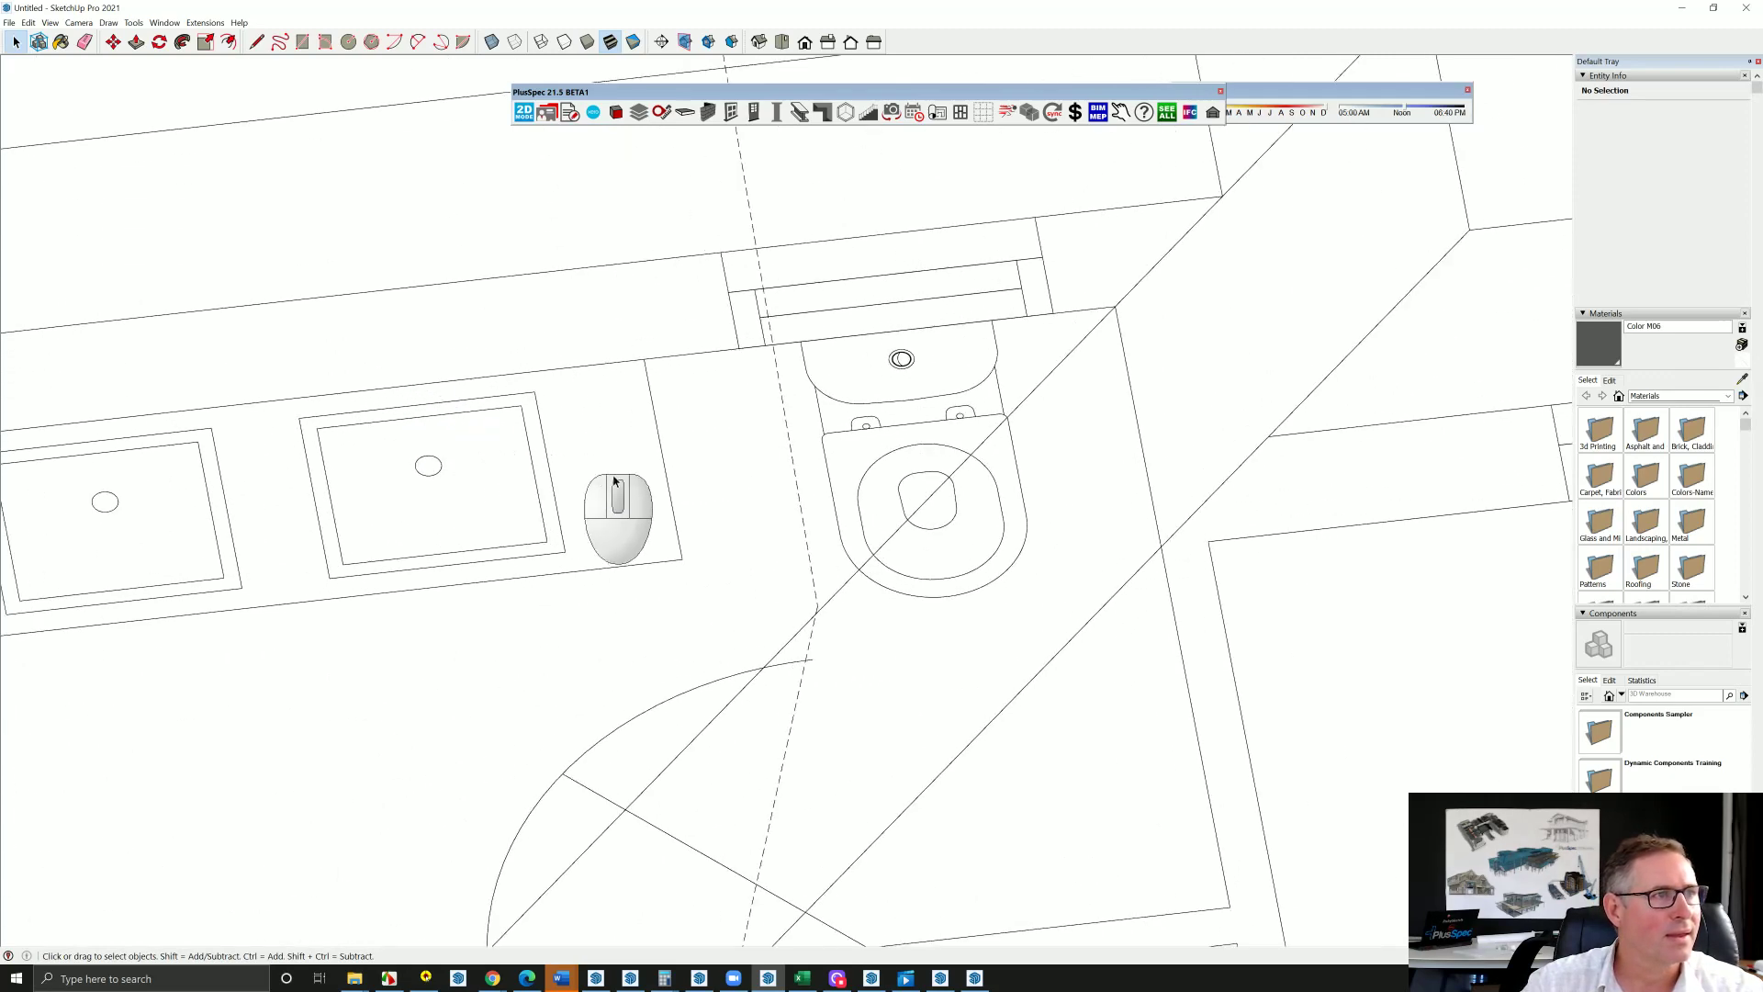
scroll(951, 514, up, 10)
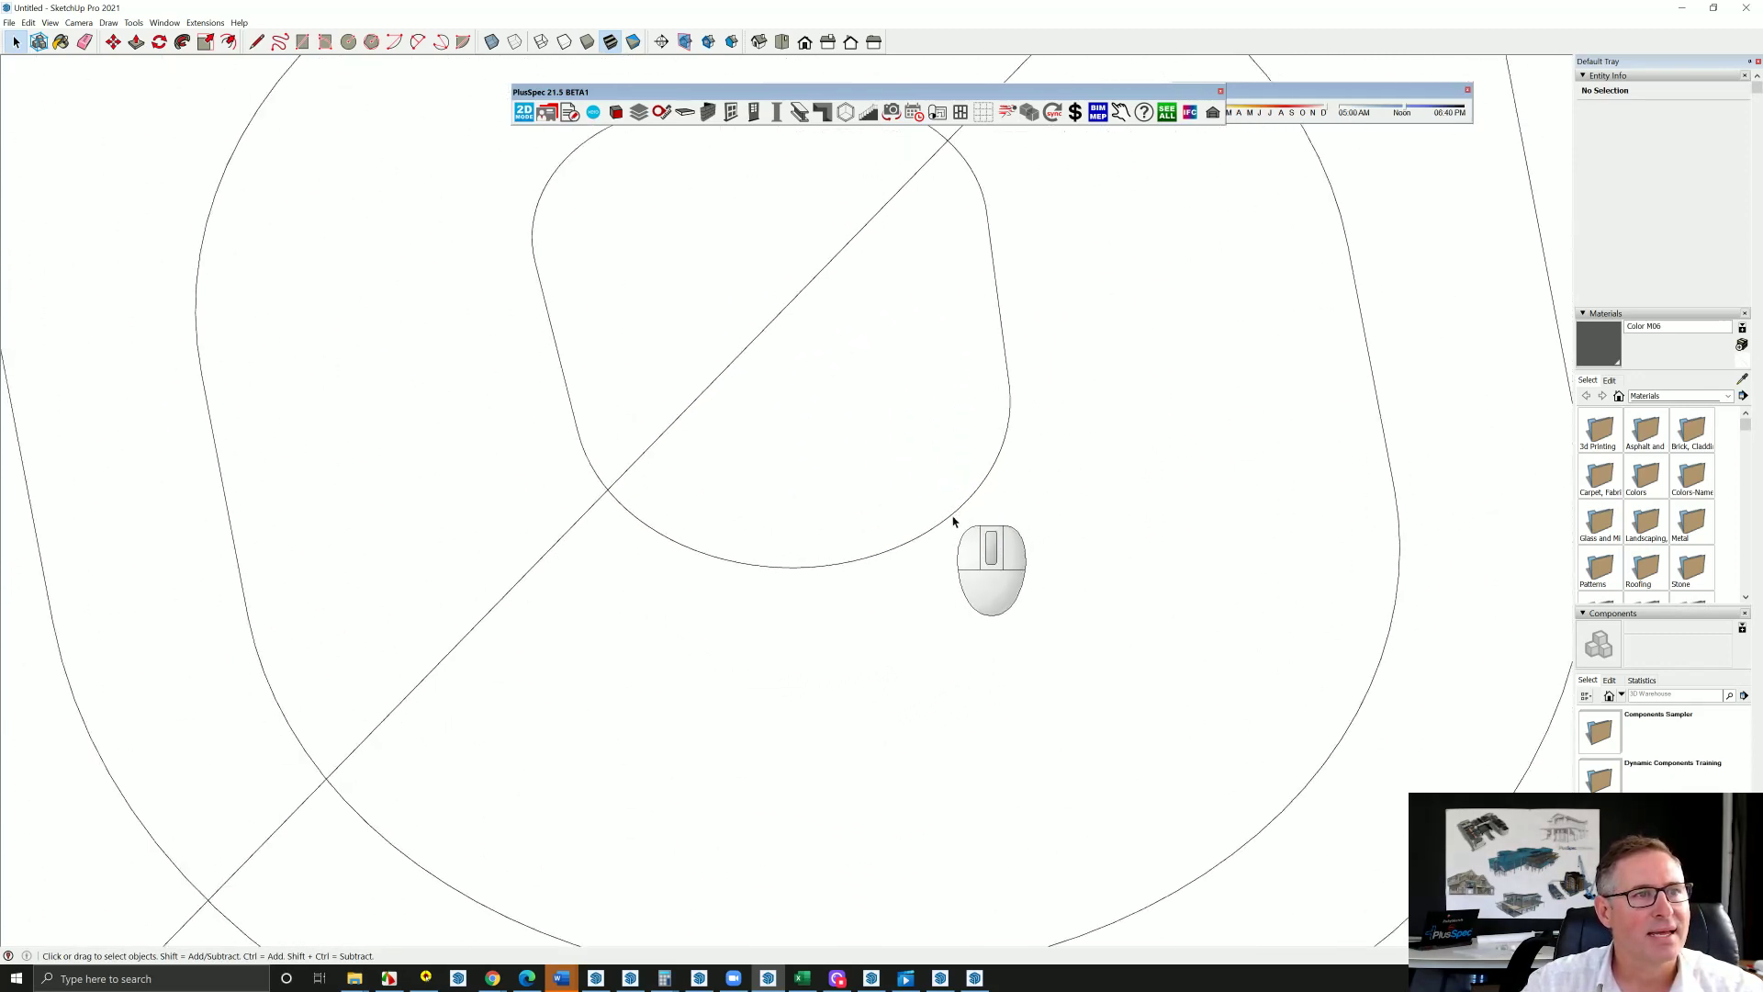
Open the toilet-seat component for editing, select one seat edge, and show the style's Edit settings
click(952, 521)
double_click(952, 521)
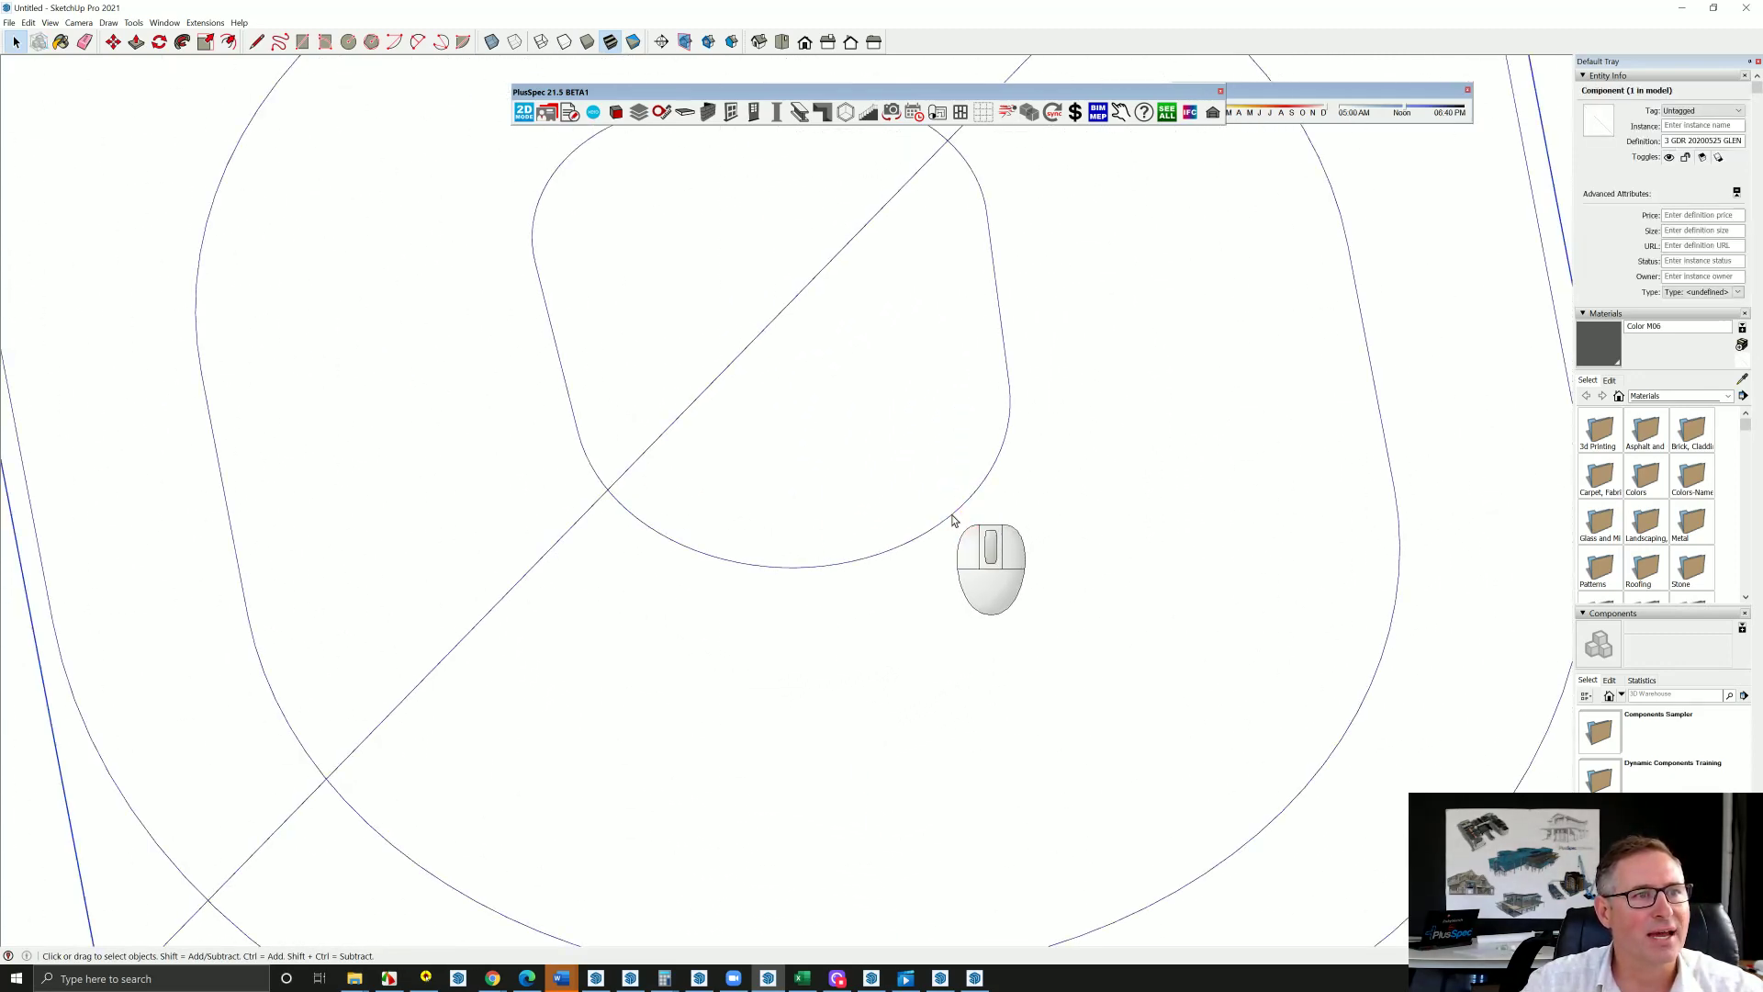
click(952, 520)
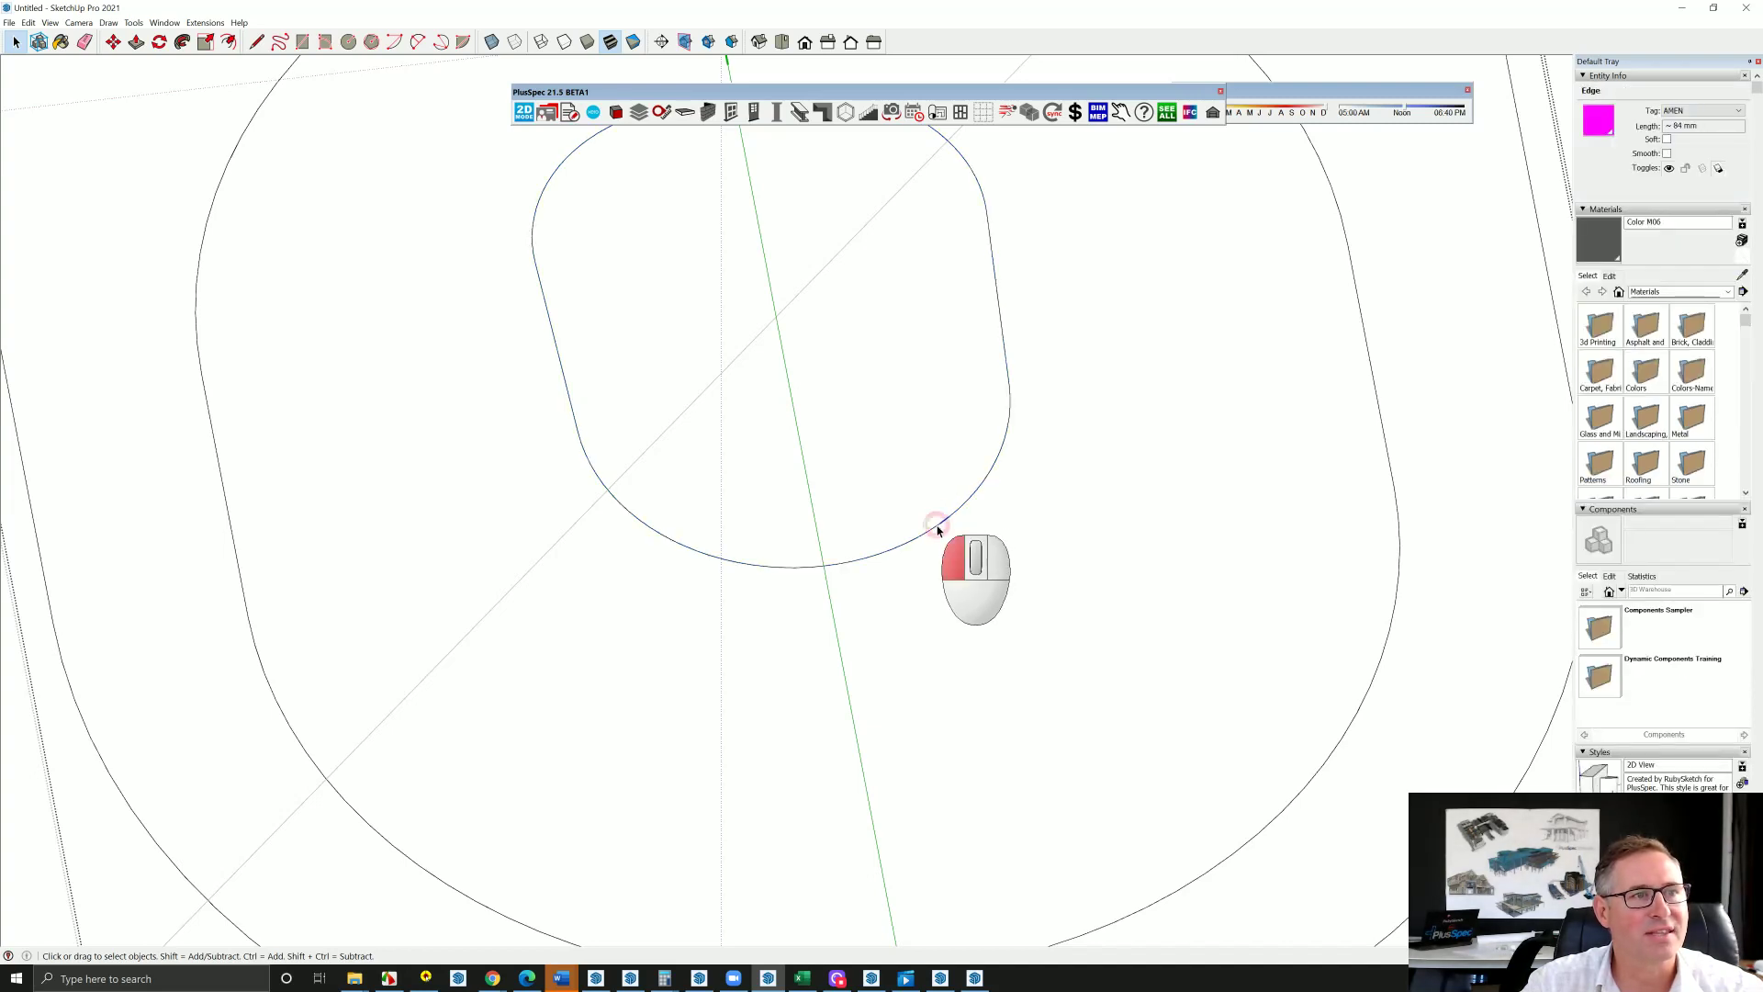
click(918, 537)
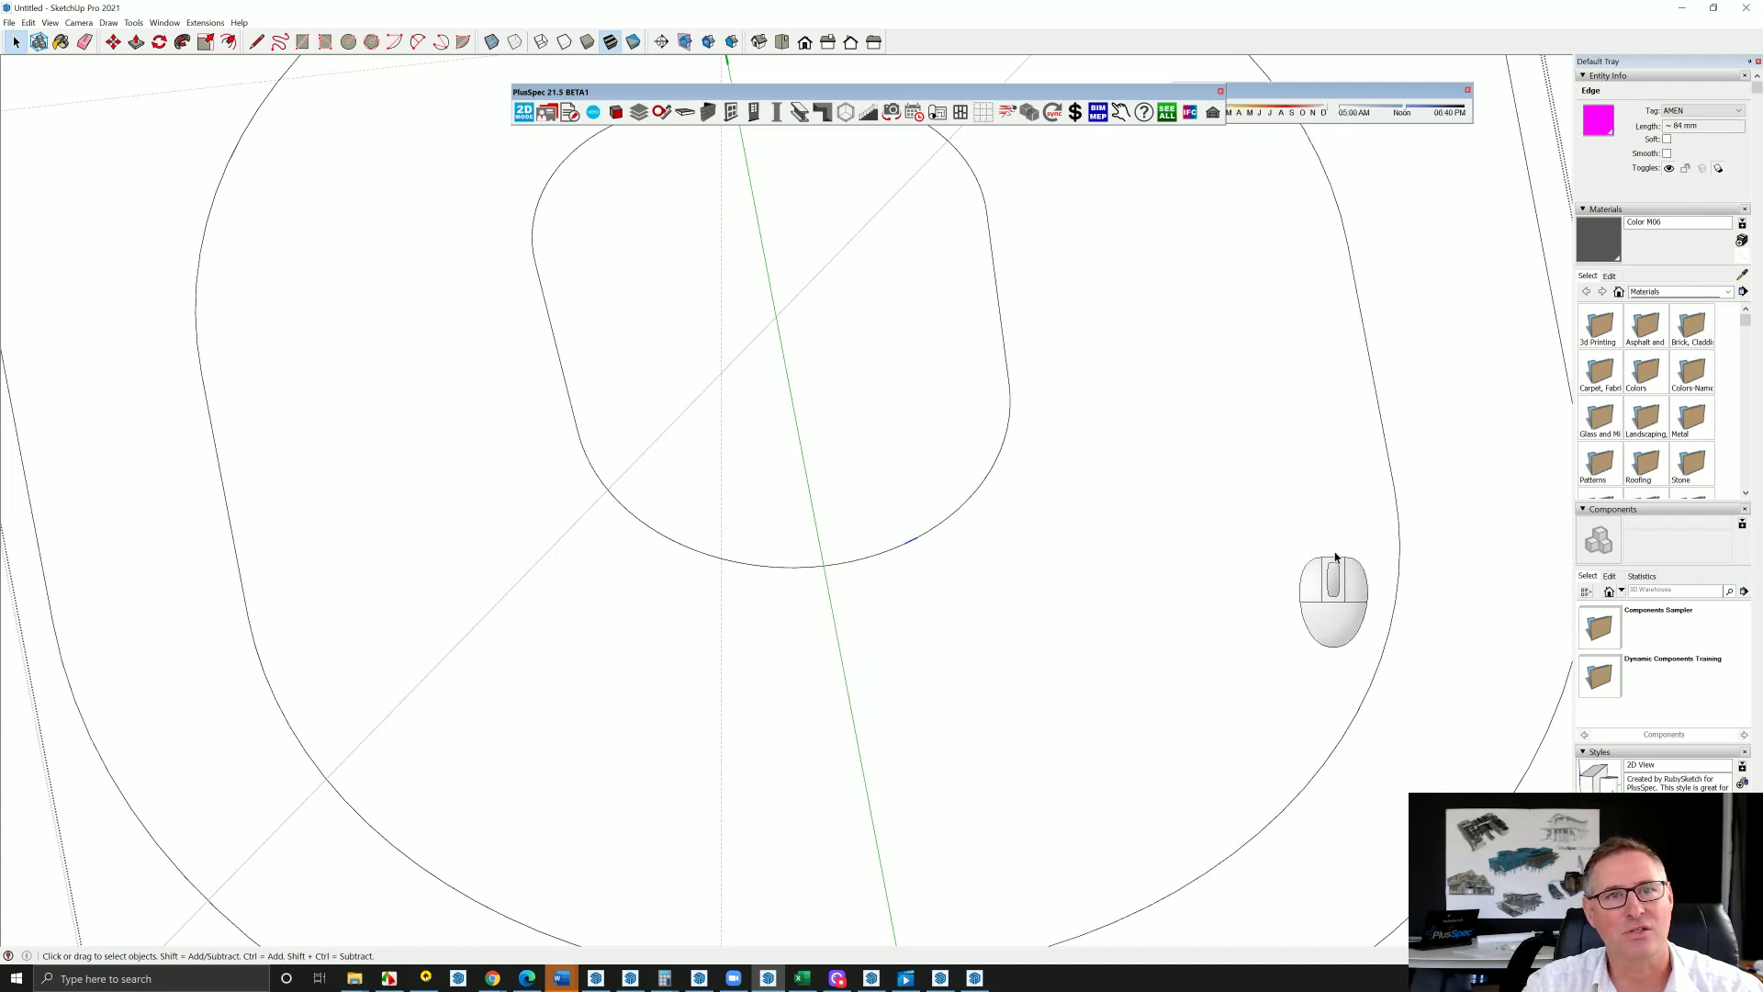
scroll(1672, 555, down, 2)
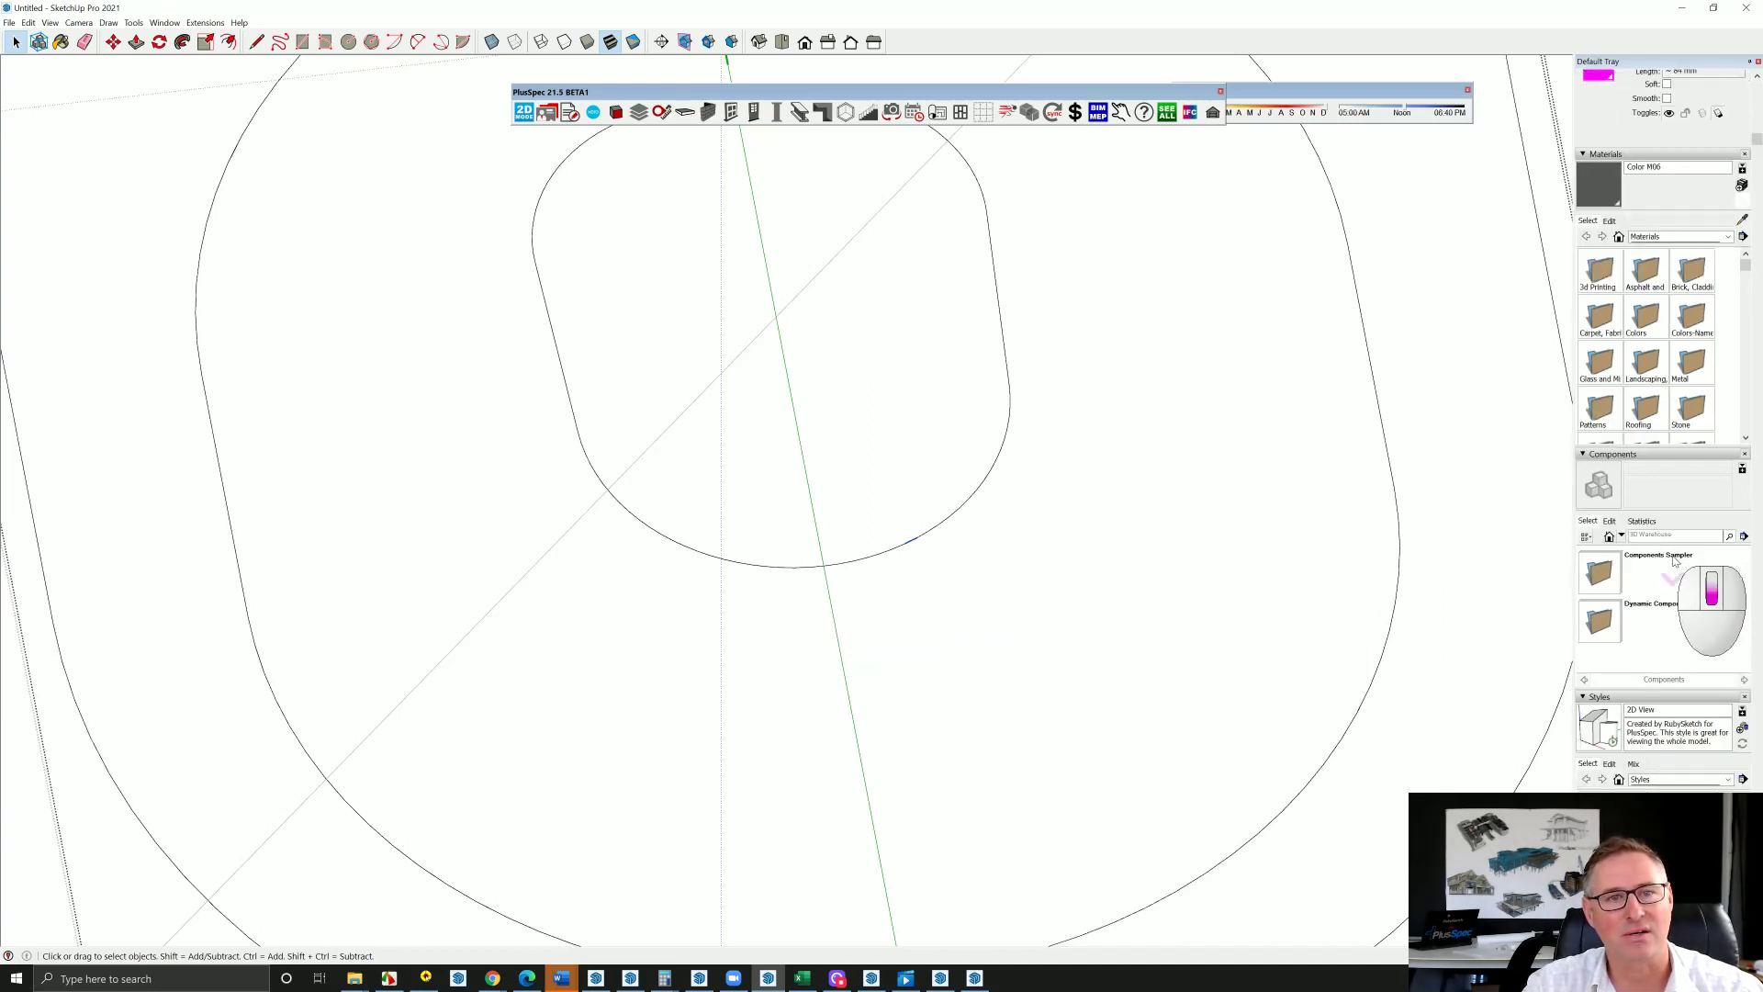
click(1608, 708)
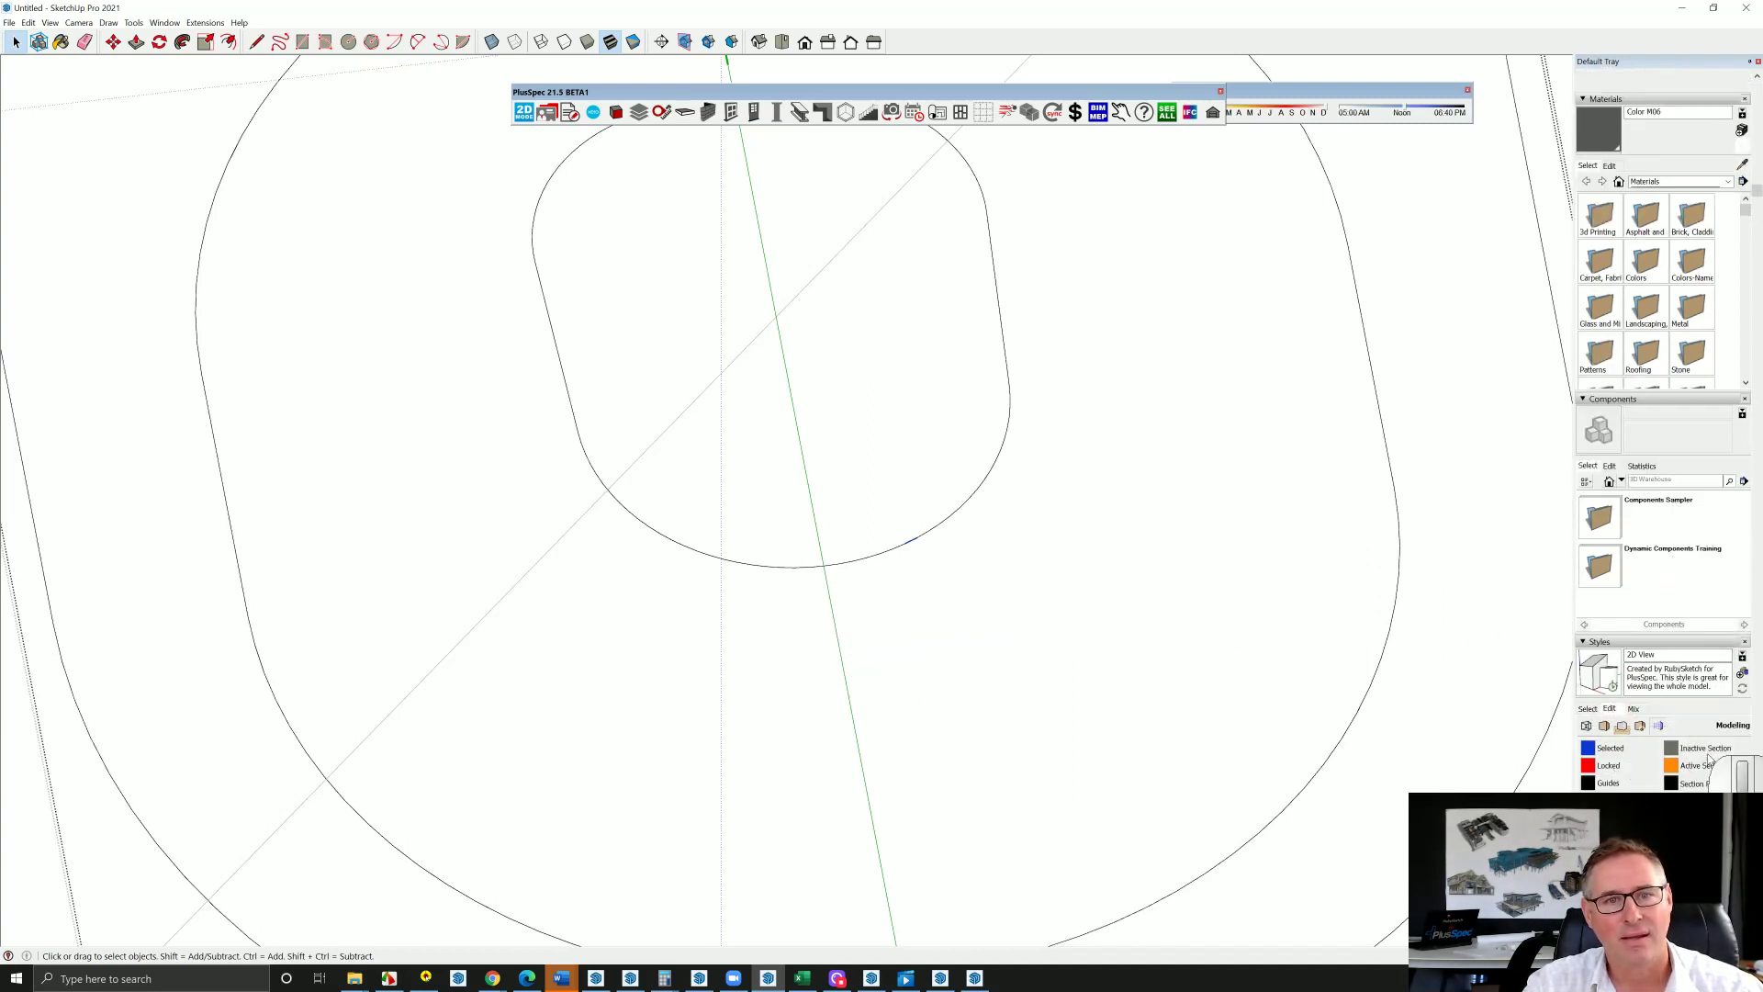
Show the style's Edge settings and orbit the toilet into a tilted perspective
click(1586, 725)
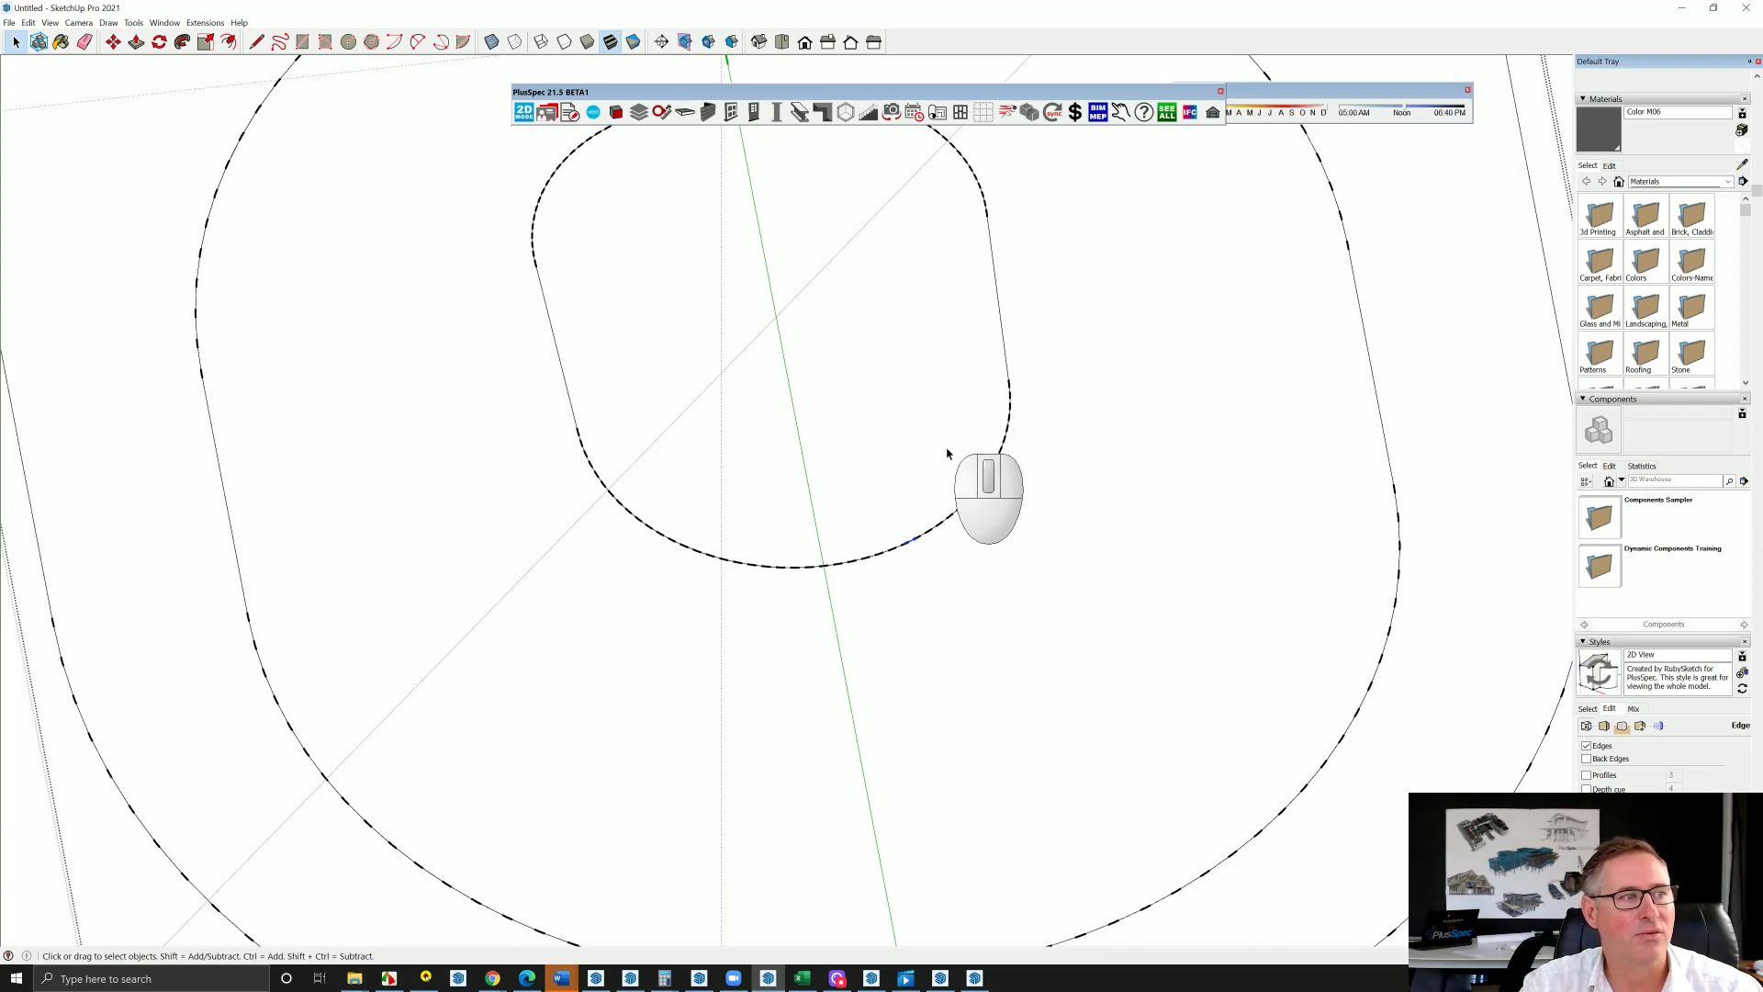
middle_drag(948, 465, 913, 488)
scroll(909, 488, up, 3)
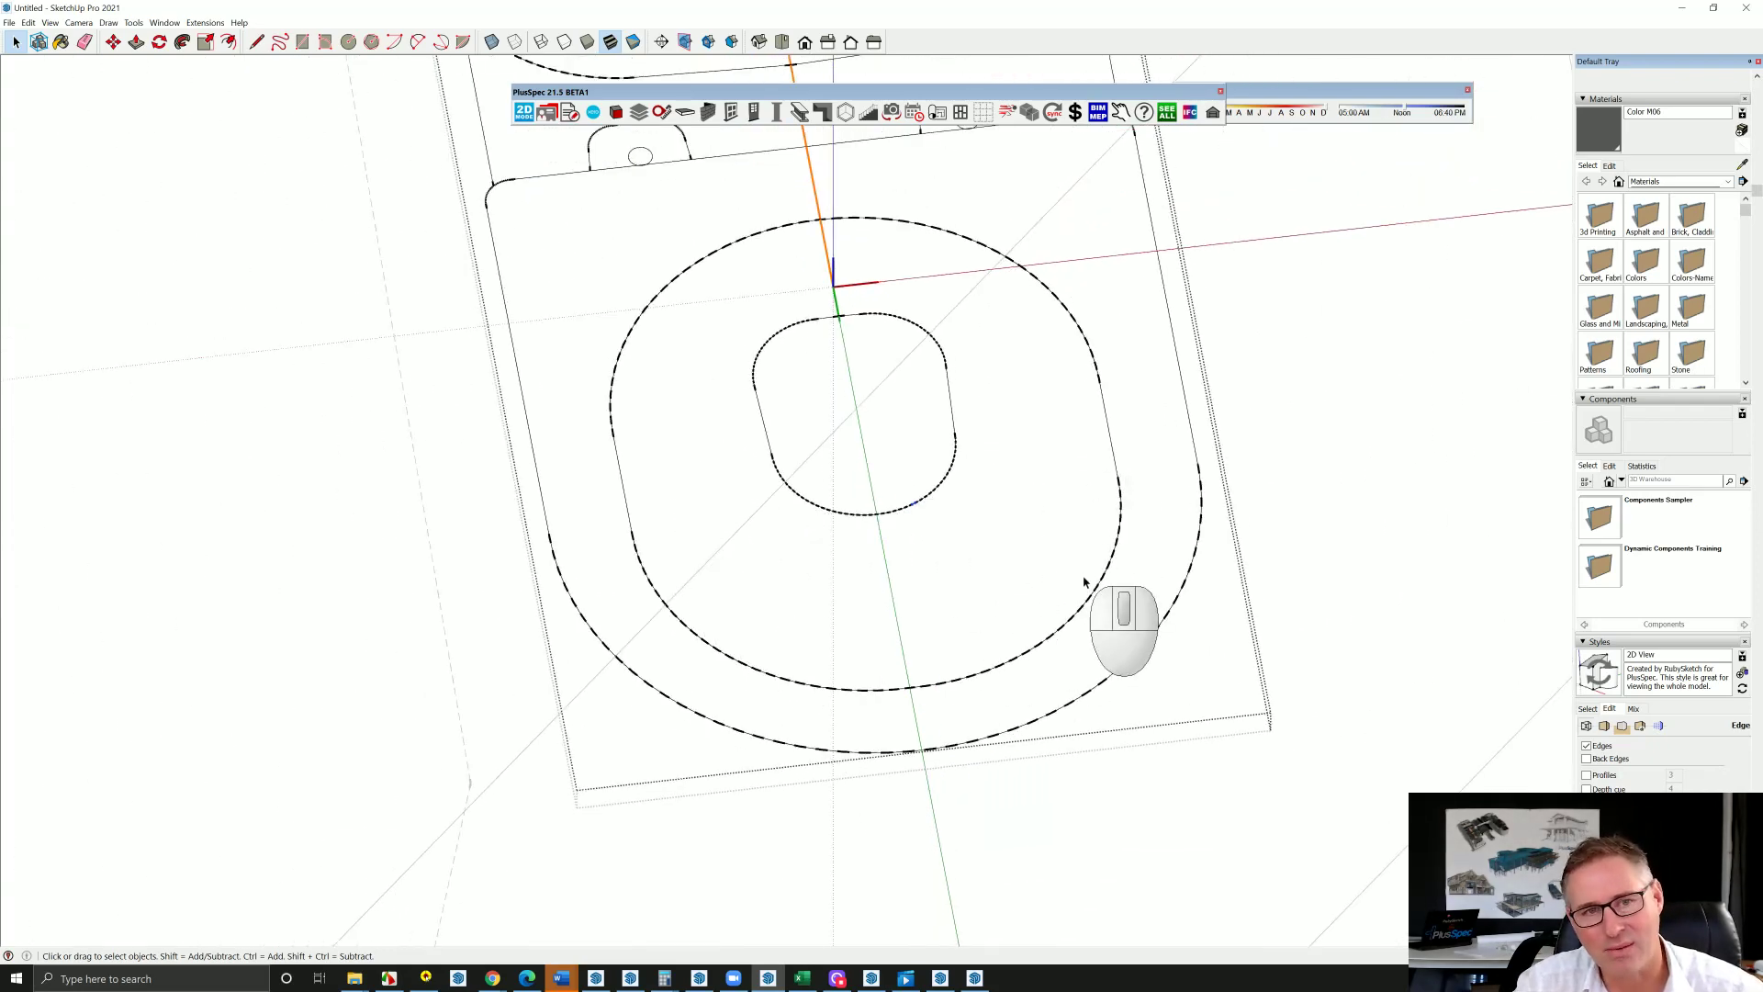
scroll(1029, 597, down, 4)
scroll(1014, 595, down, 5)
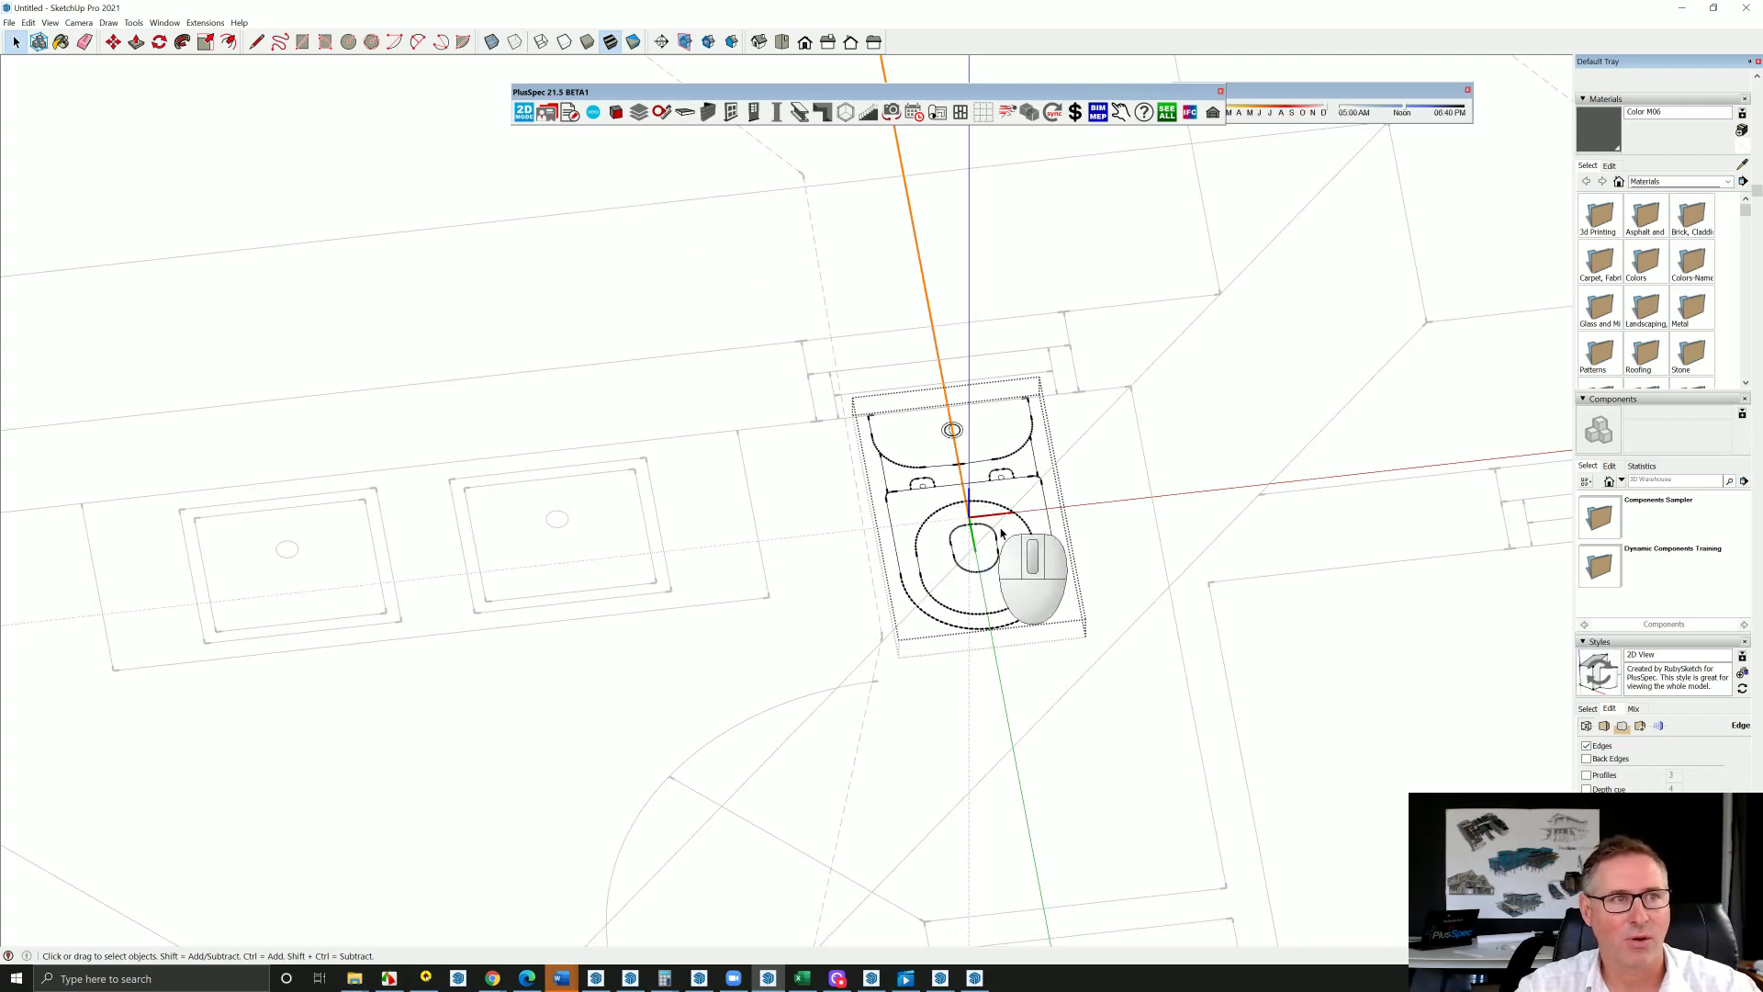
Exit the toilet component and orbit to a top-down view of the floor plan
middle_drag(834, 536, 818, 500)
key(space)
key(Escape)
key(space)
key(Escape)
key(space)
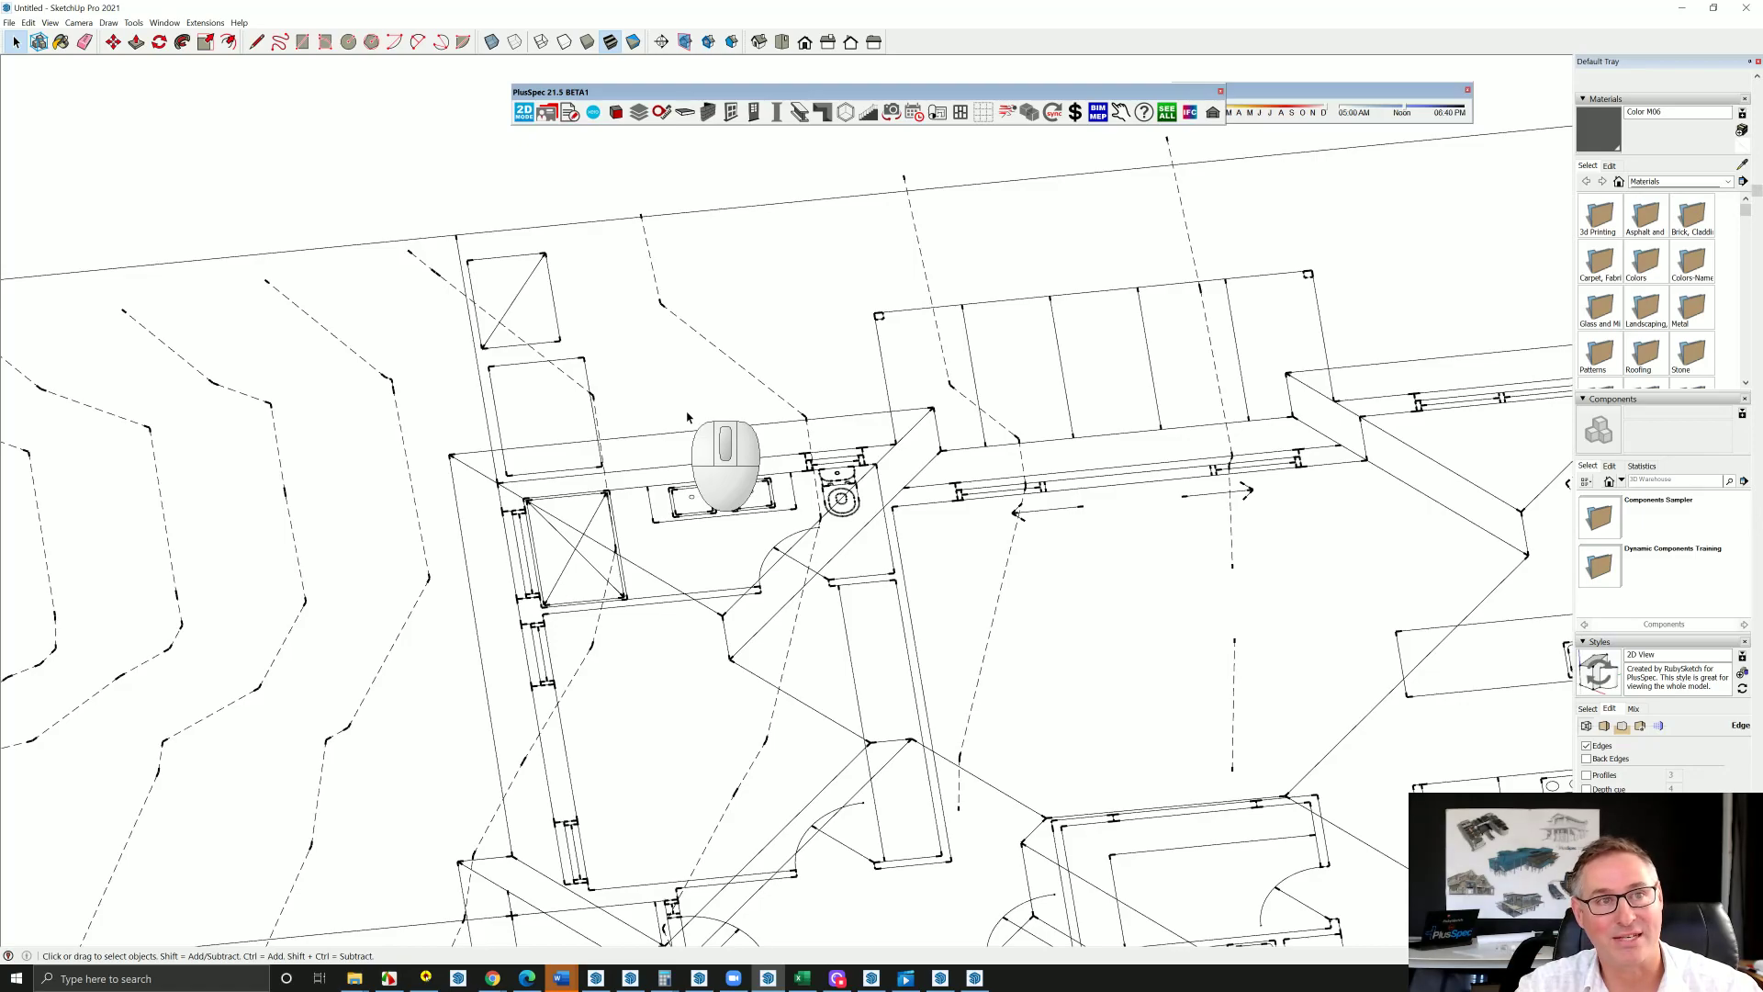
scroll(684, 411, down, 5)
middle_drag(752, 456, 684, 653)
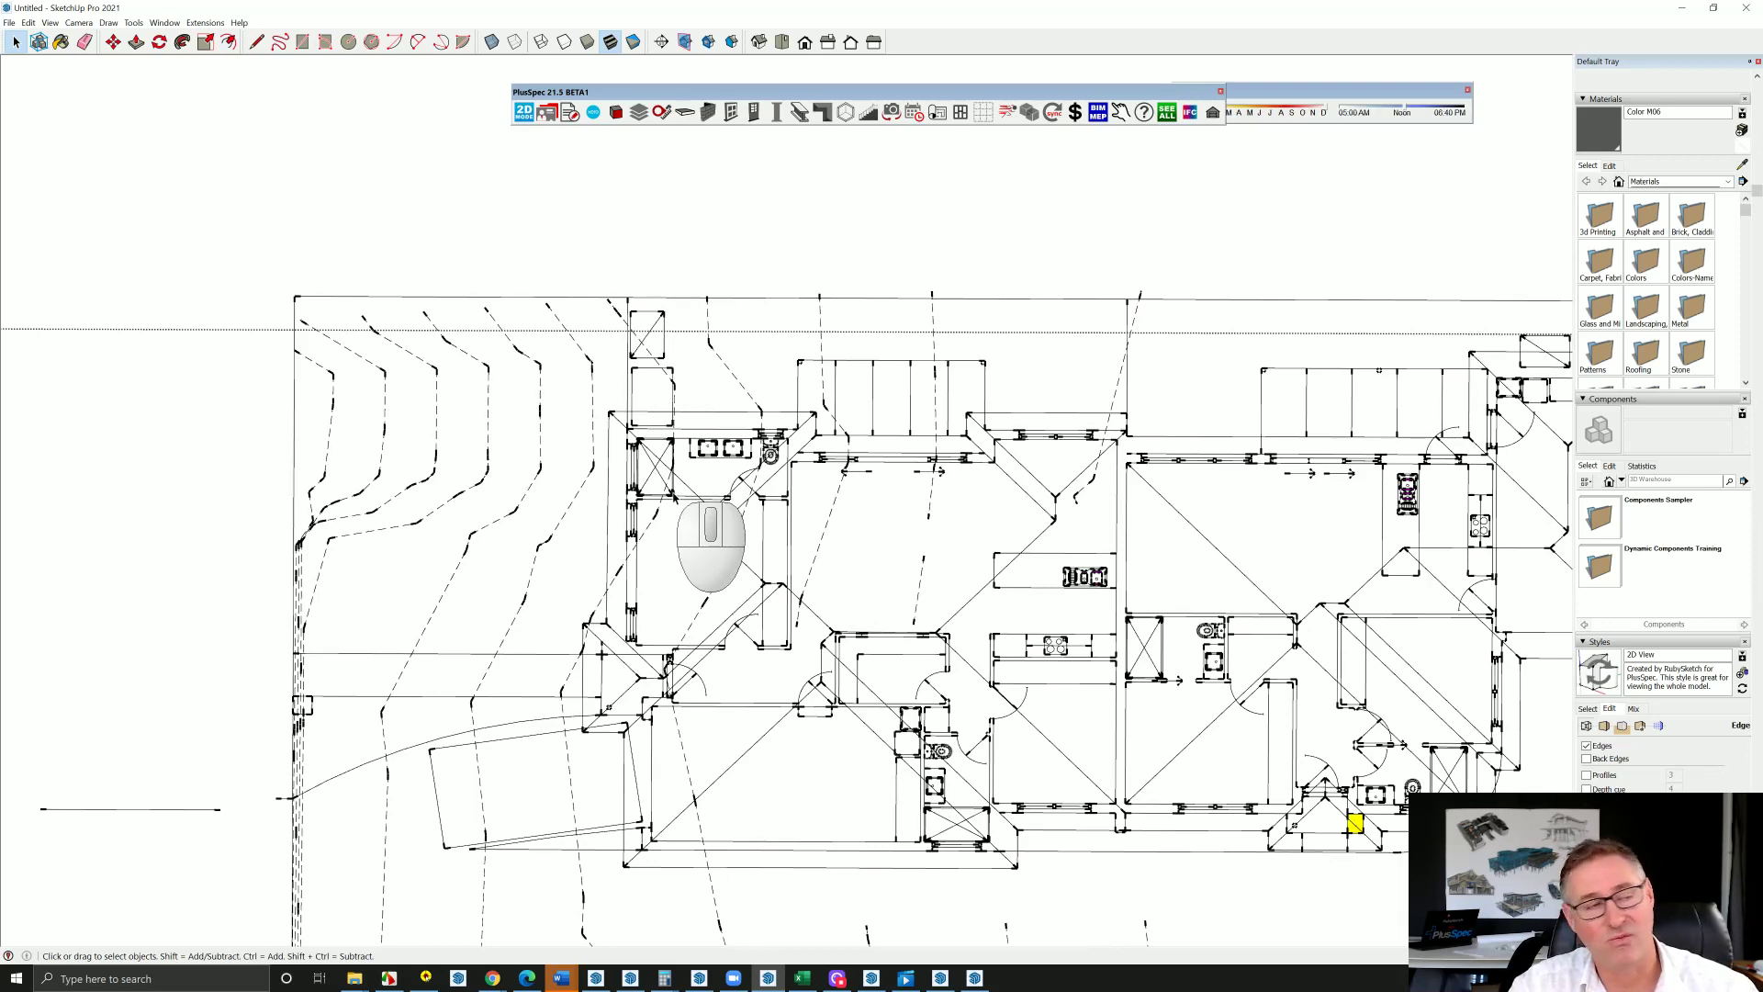
shift+middle_drag(768, 506, 735, 354)
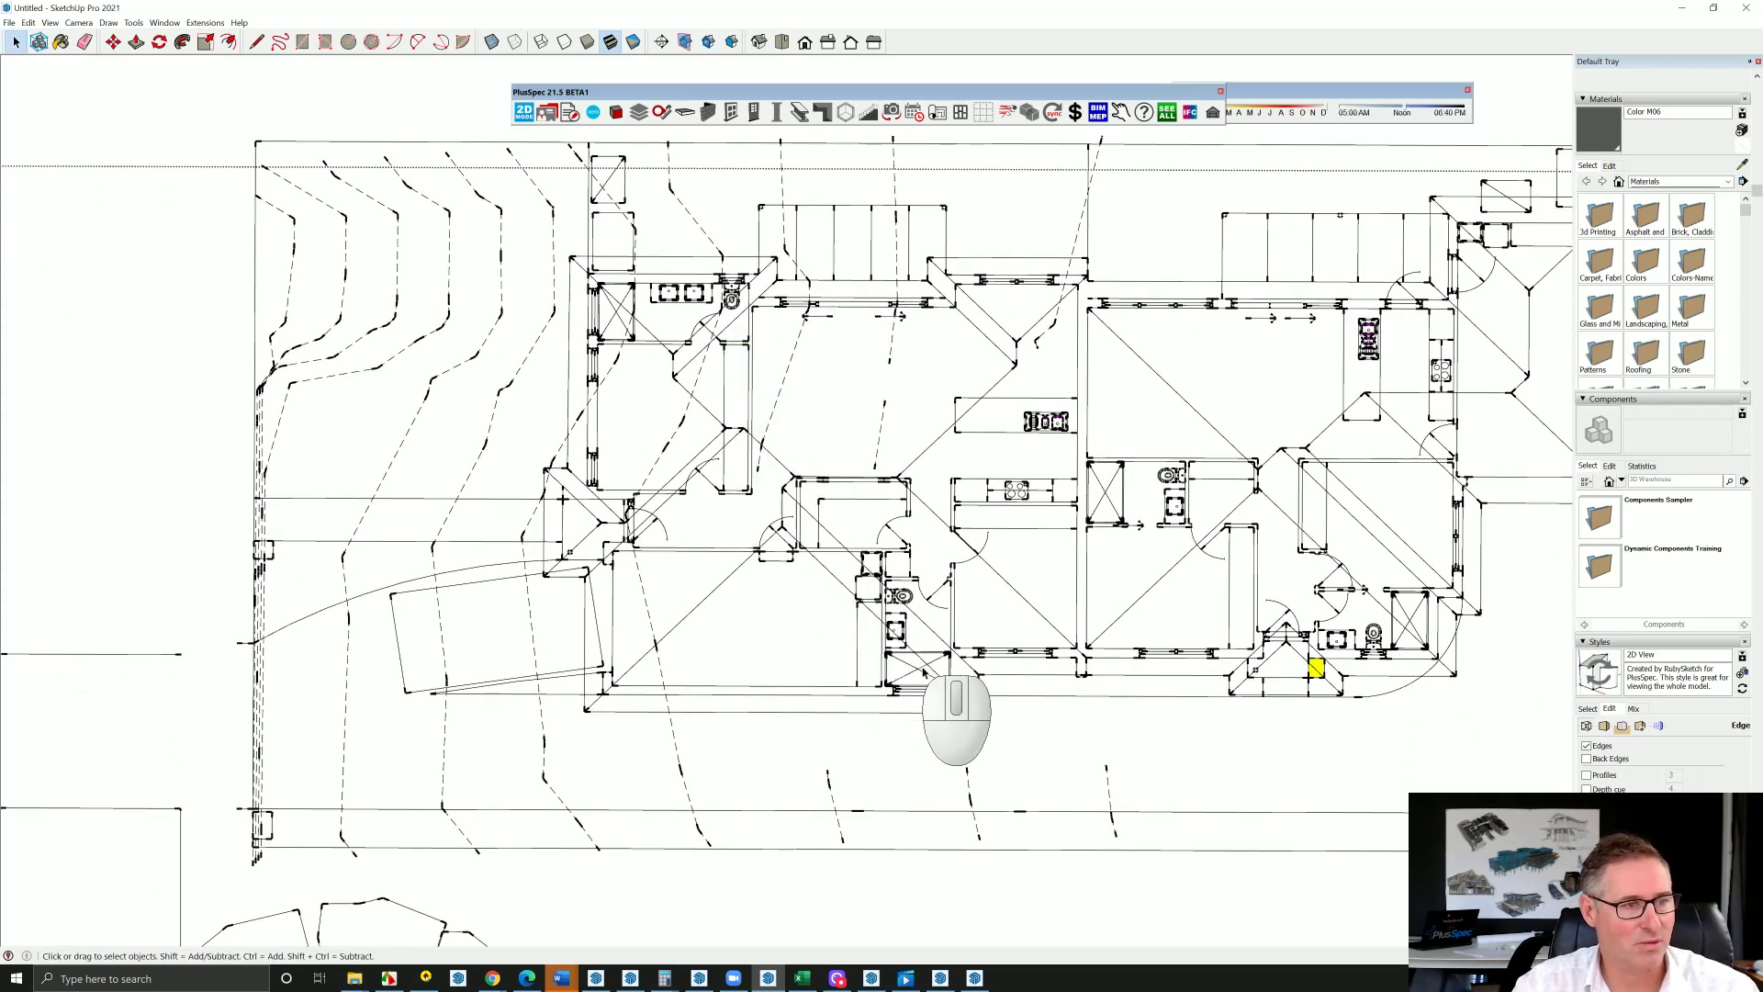
Bring the tutorial model window forward on its ELV 1 front elevation scene
click(698, 979)
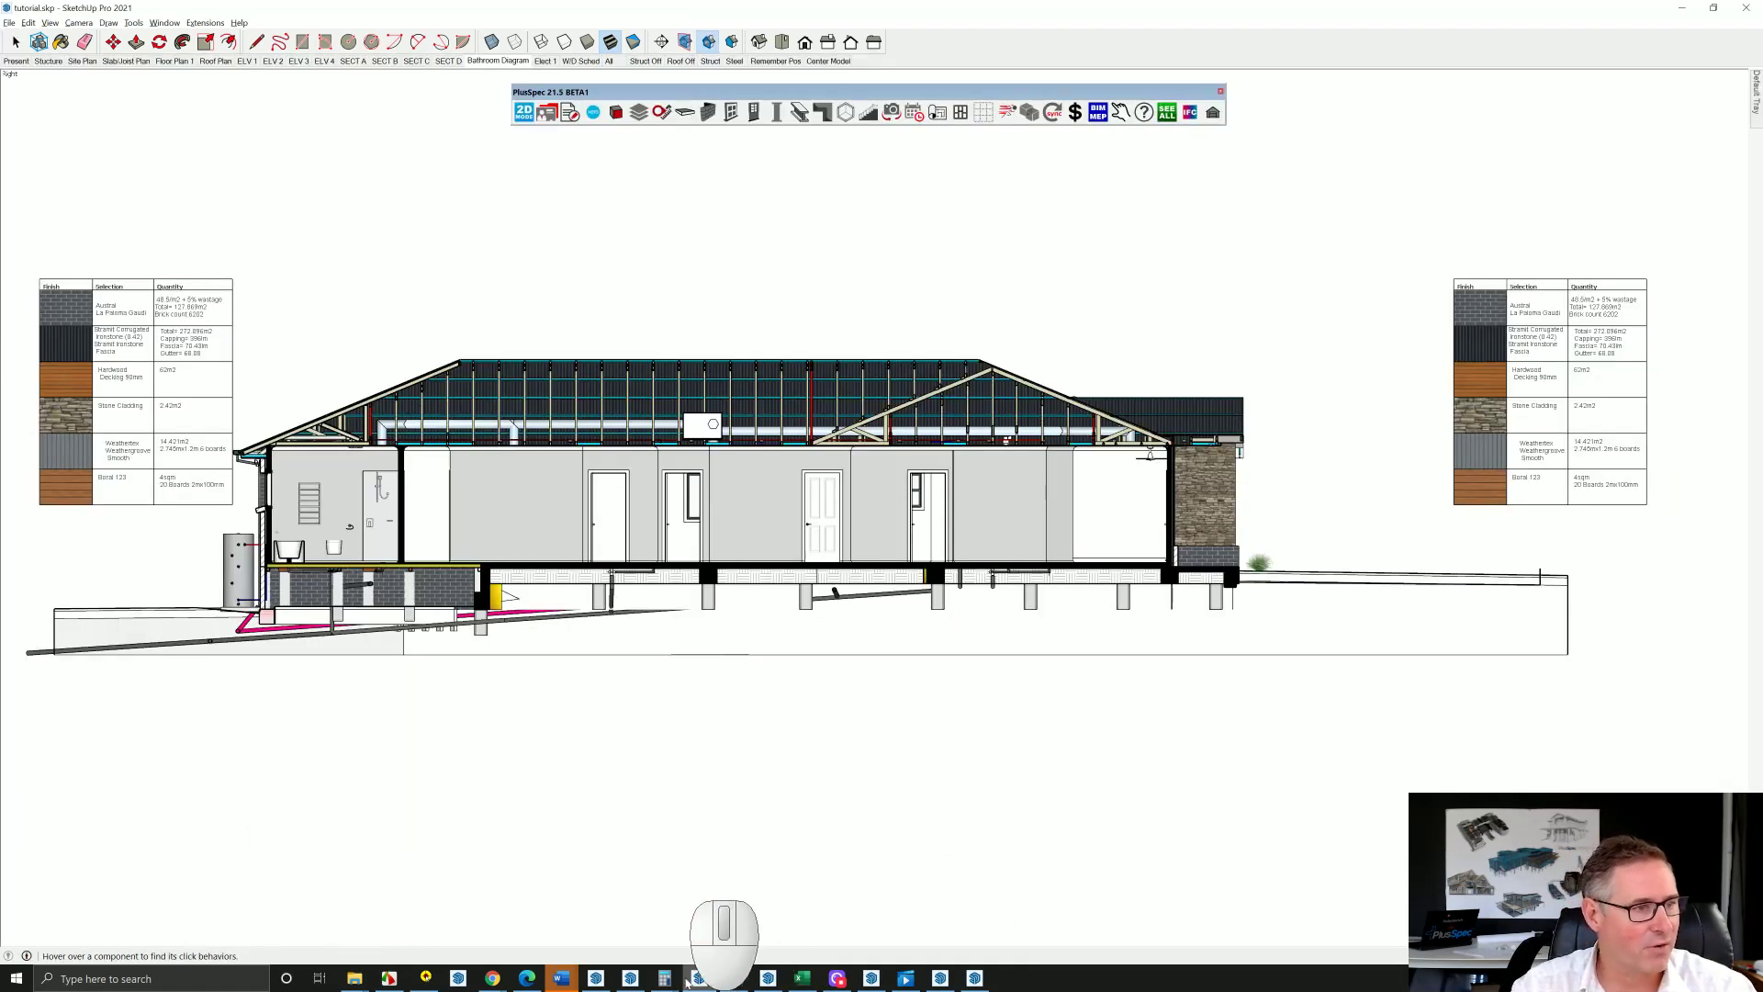
click(654, 975)
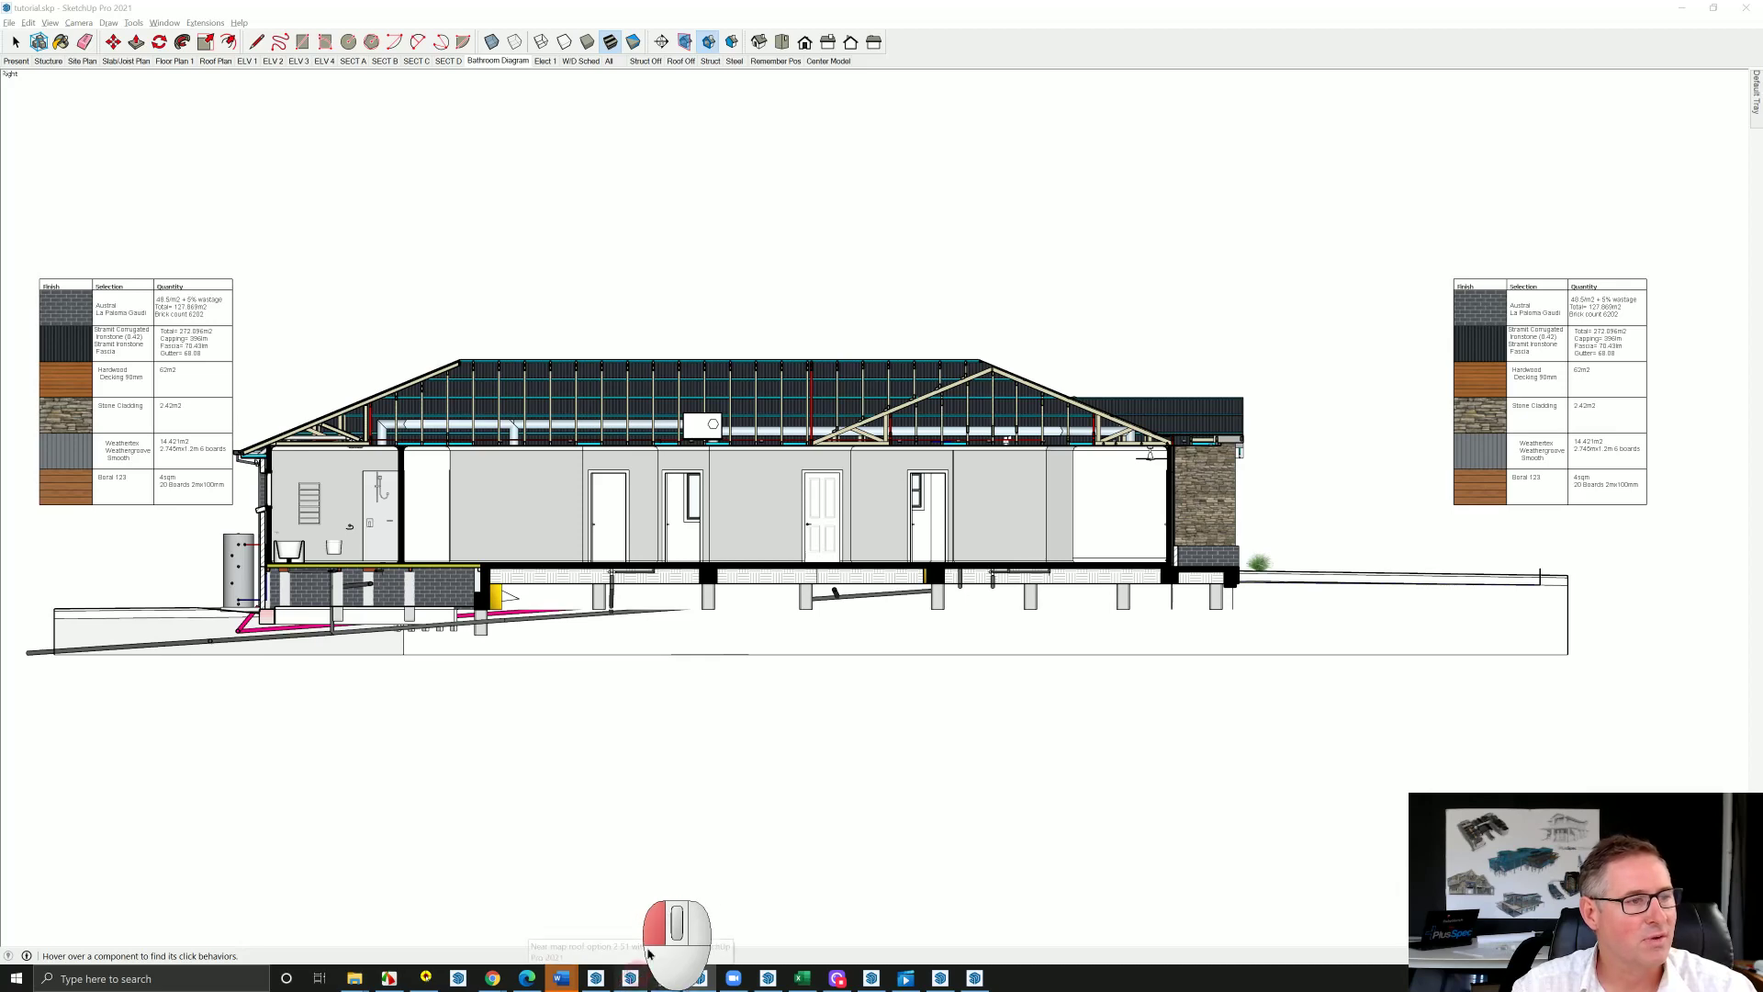
drag(648, 953, 753, 832)
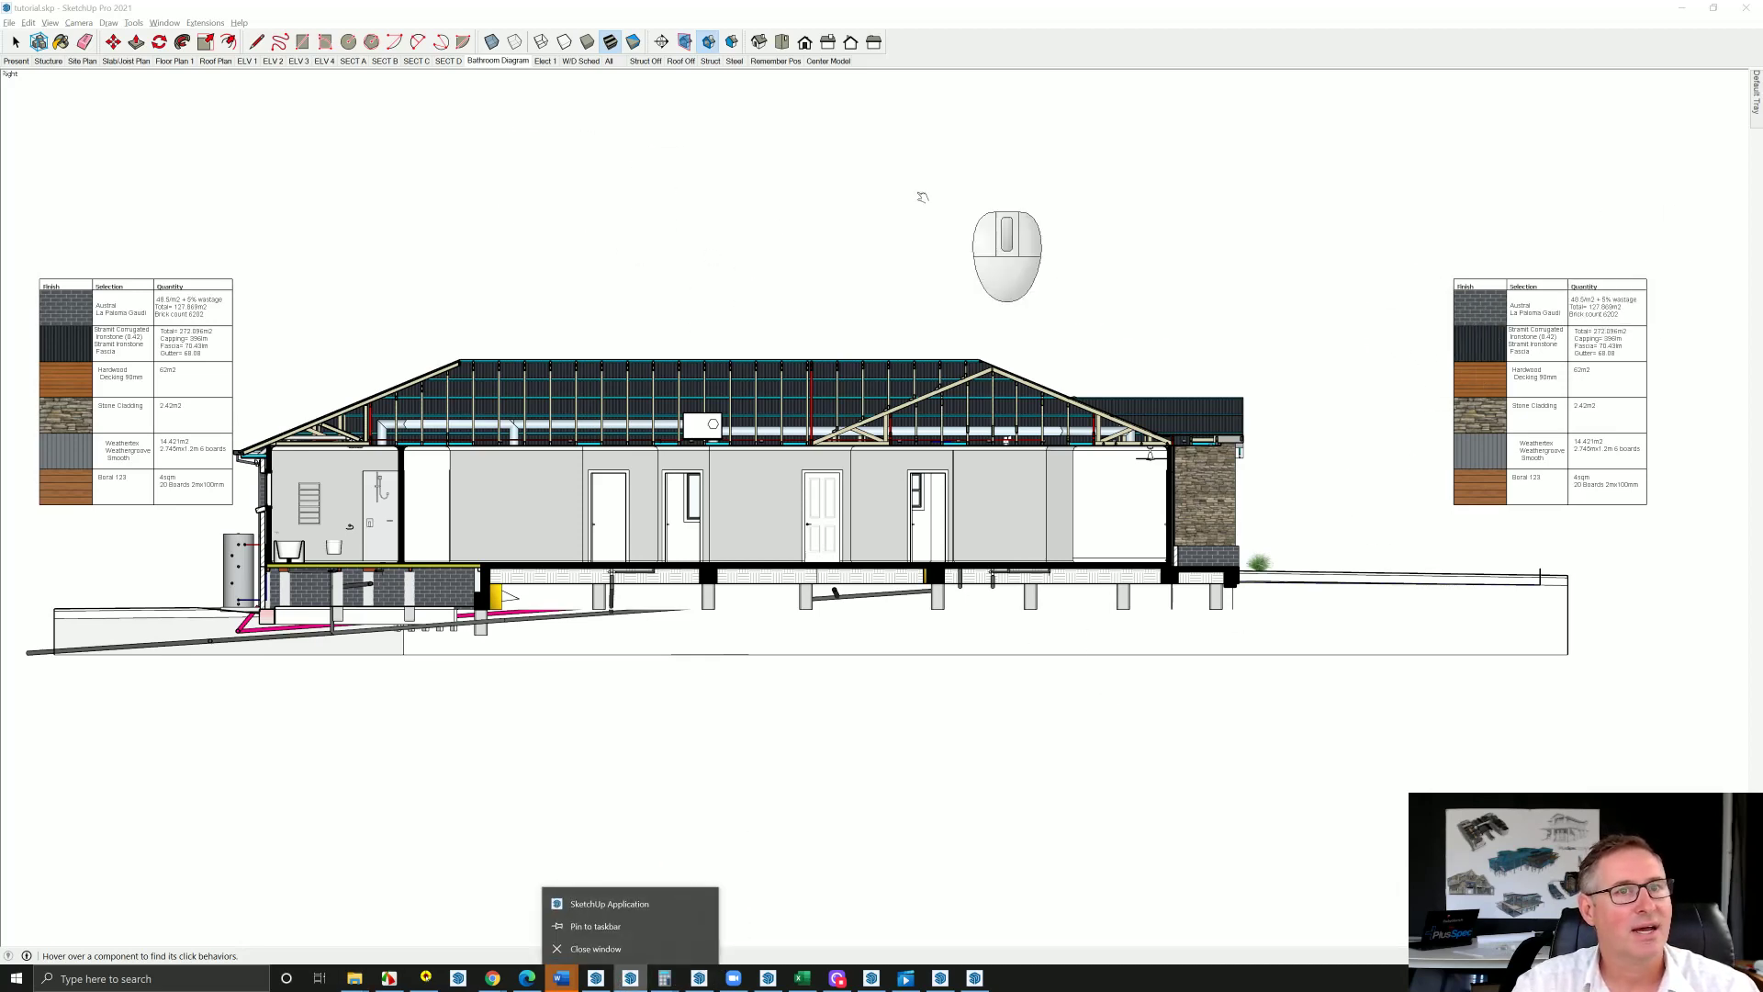
click(247, 61)
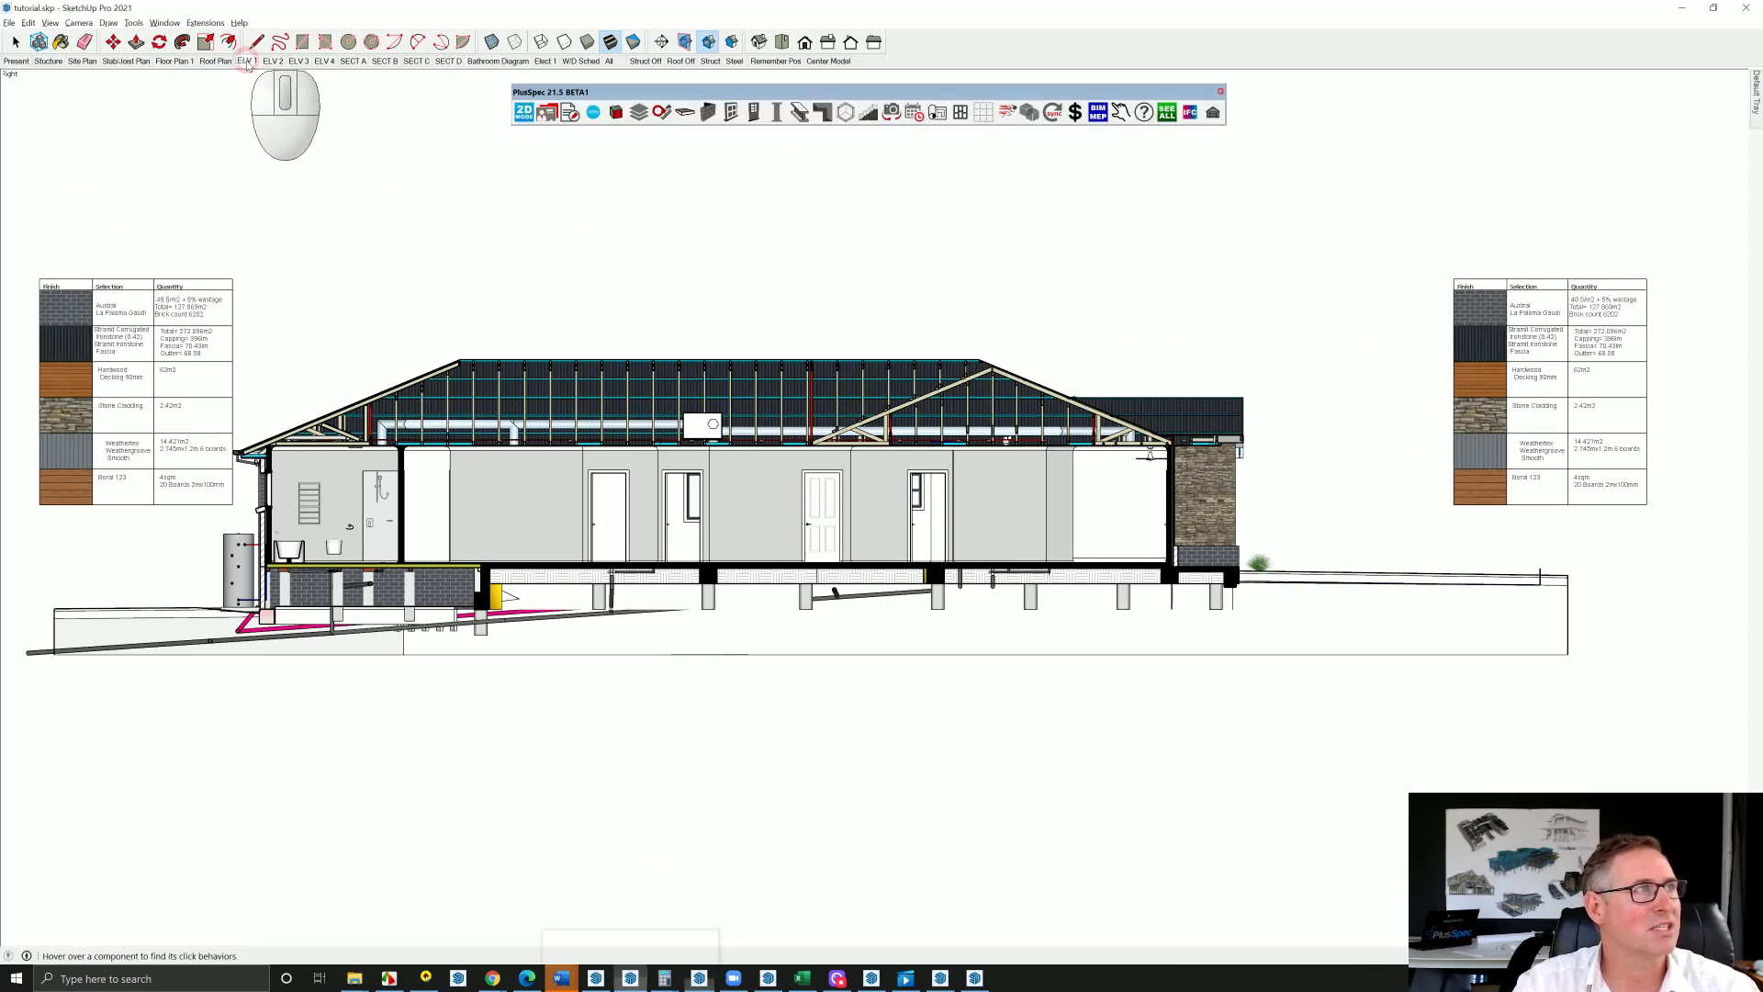
click(246, 60)
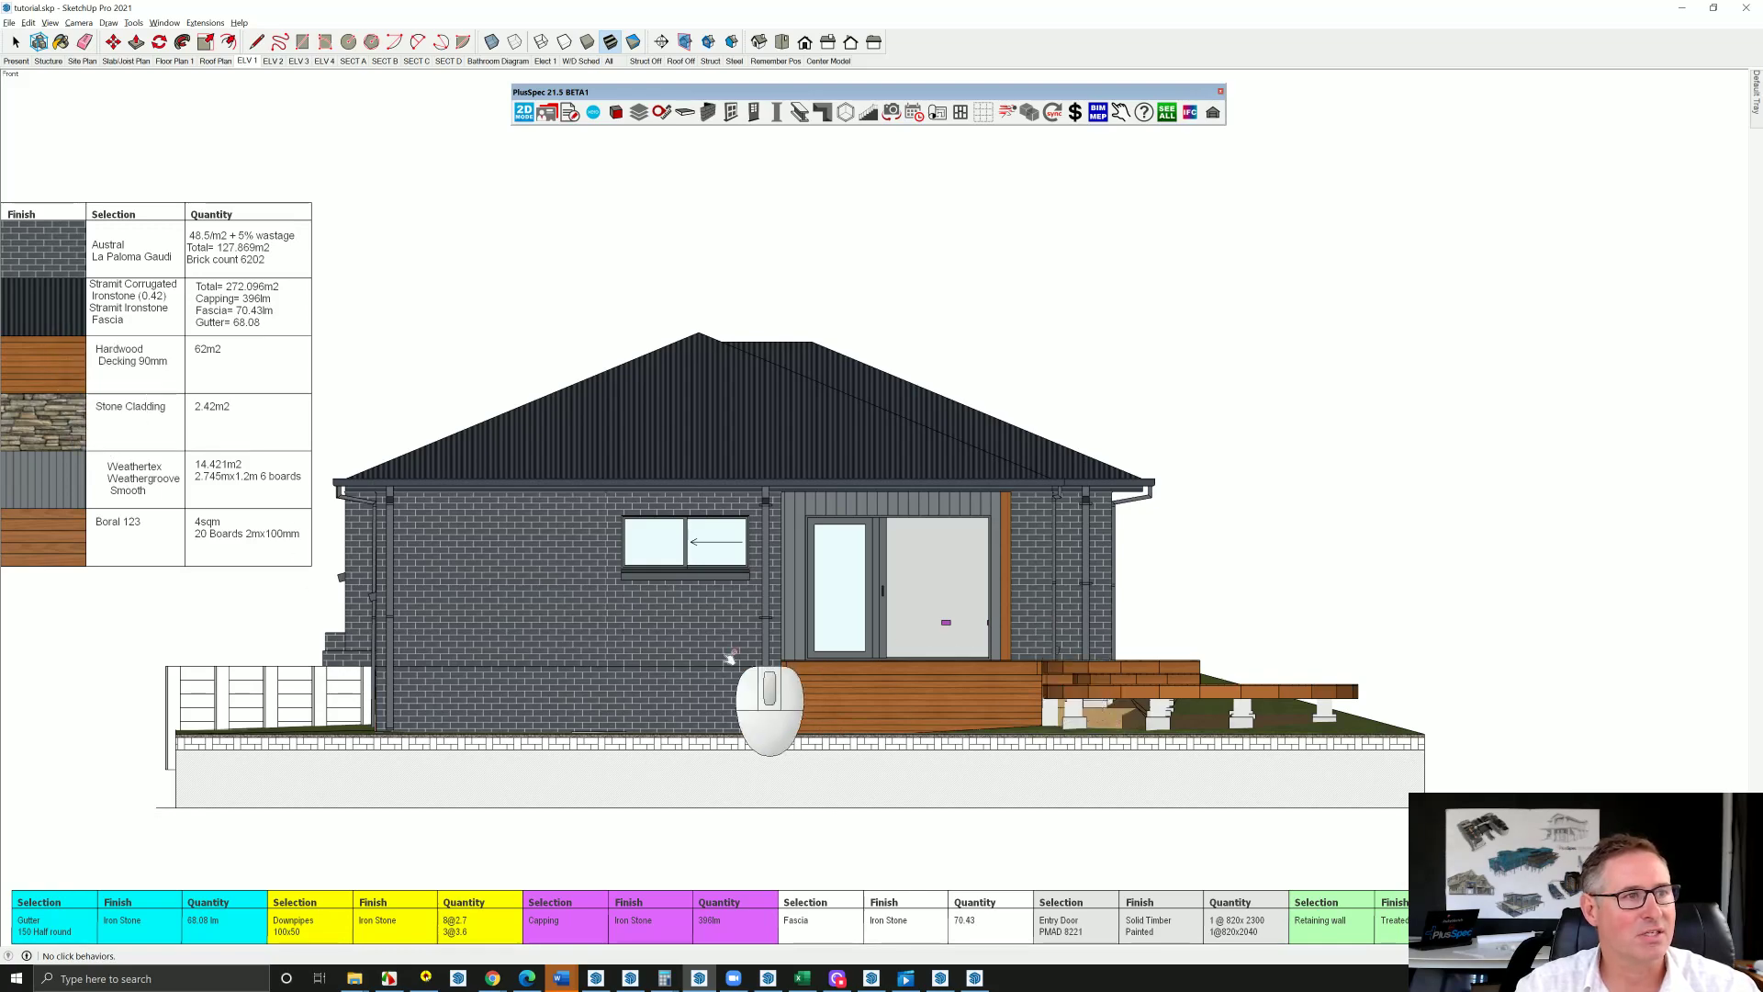
Zoom out to the full elevation, then switch to the Nearmap aerial house model and orbit it
scroll(648, 635, up, 3)
scroll(648, 635, up, 10)
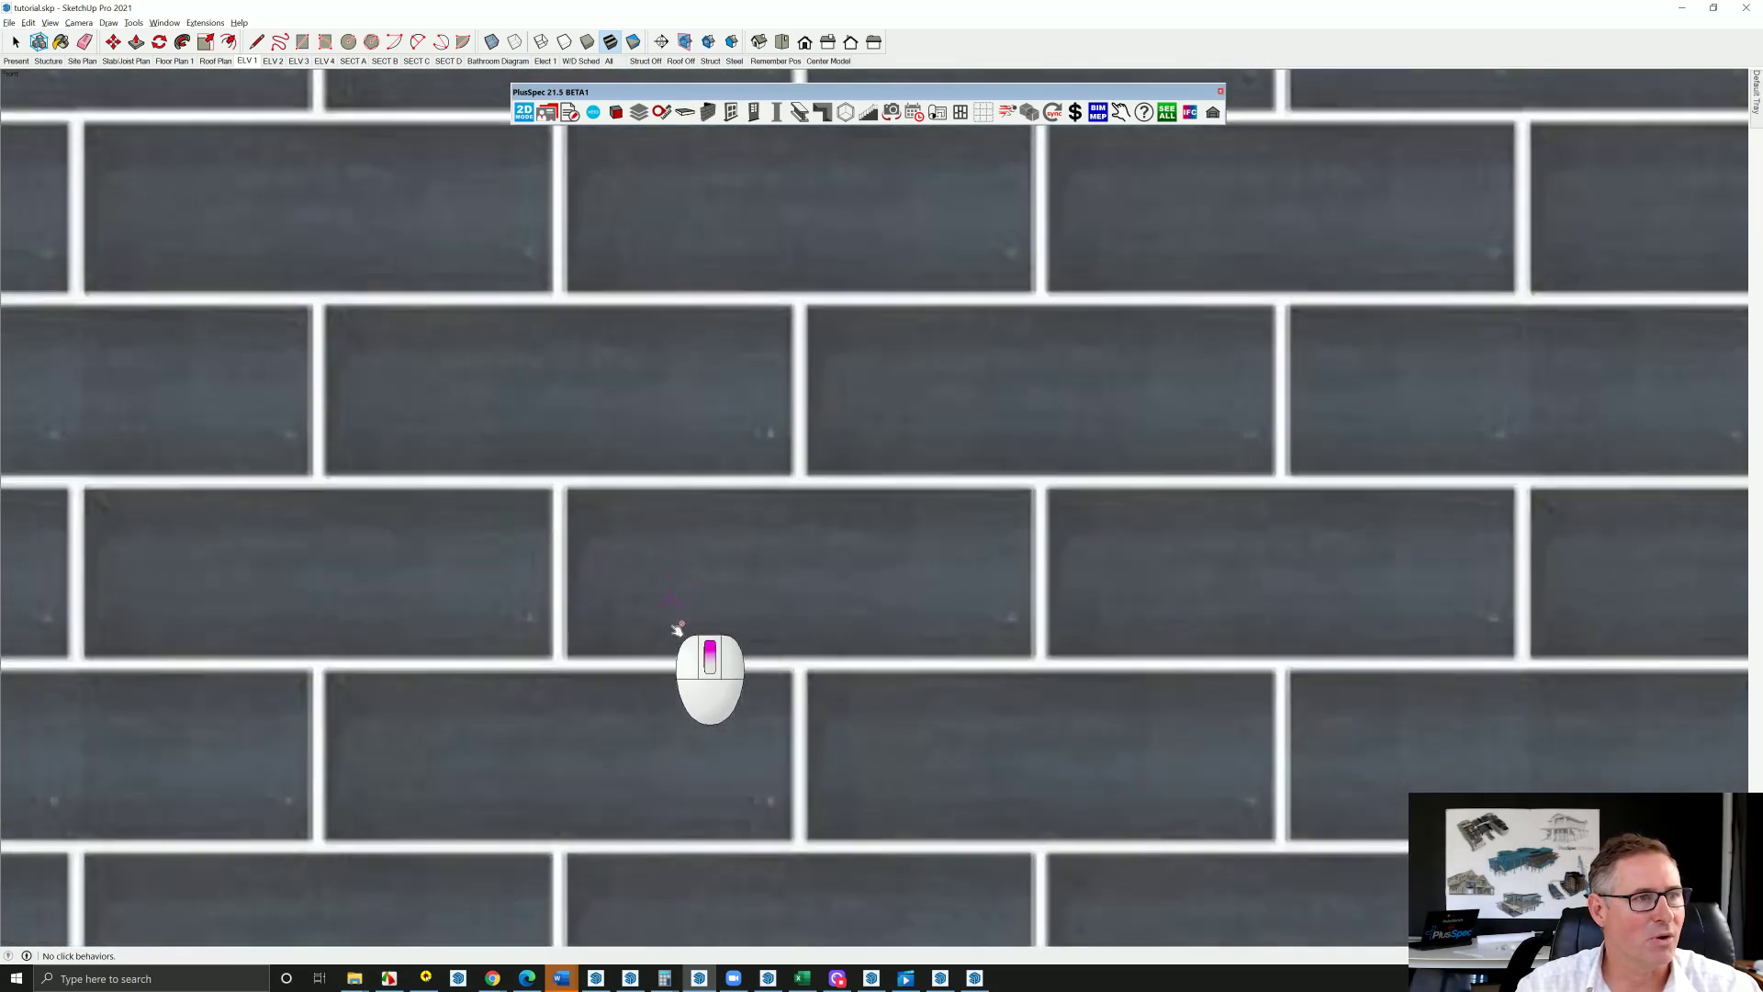
scroll(757, 585, down, 15)
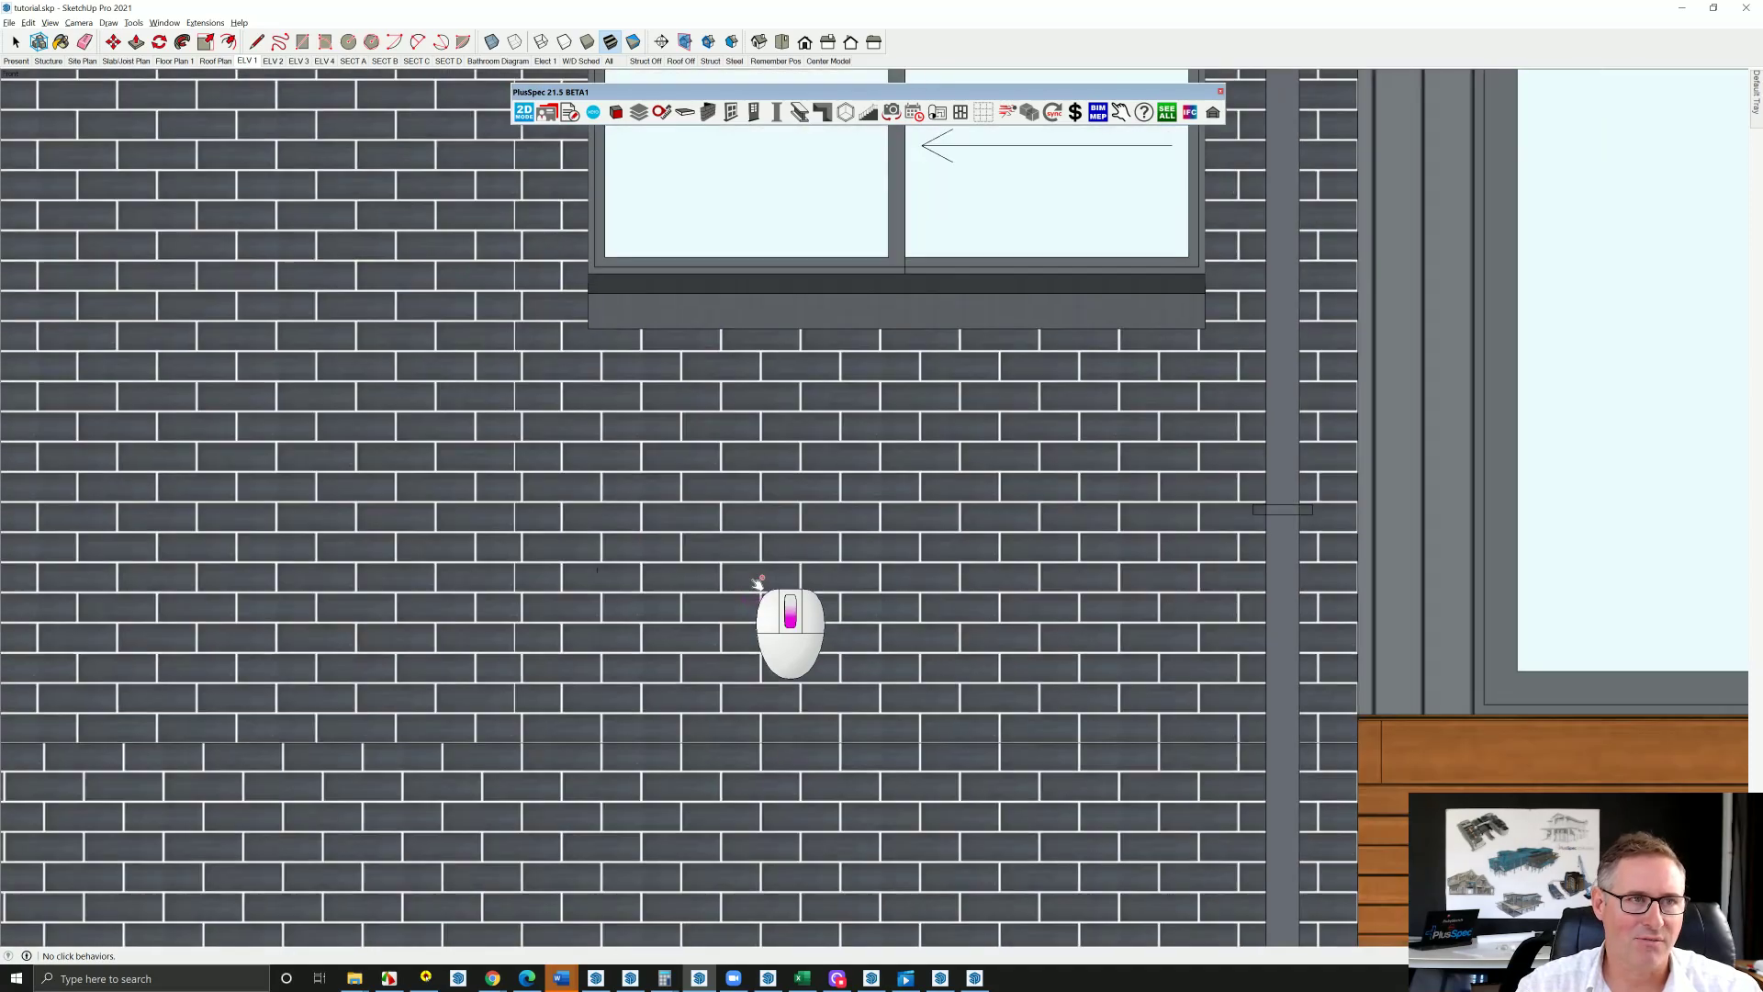
scroll(756, 585, down, 6)
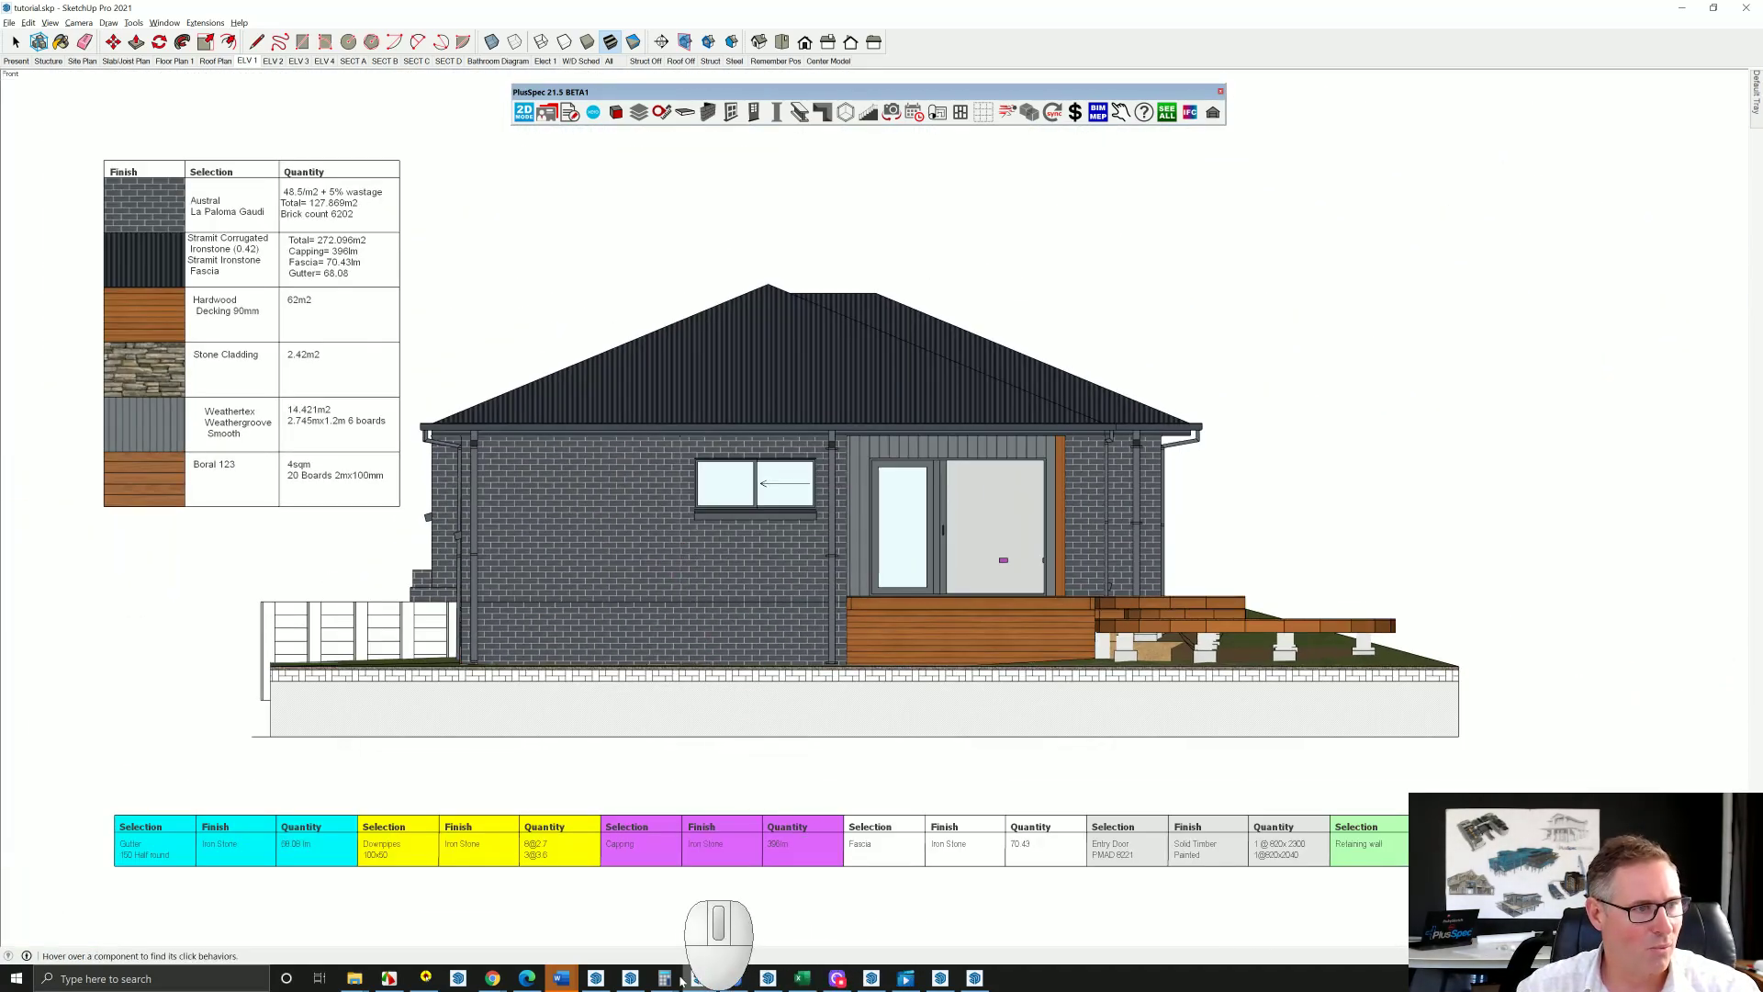
click(631, 979)
middle_drag(808, 583, 1187, 824)
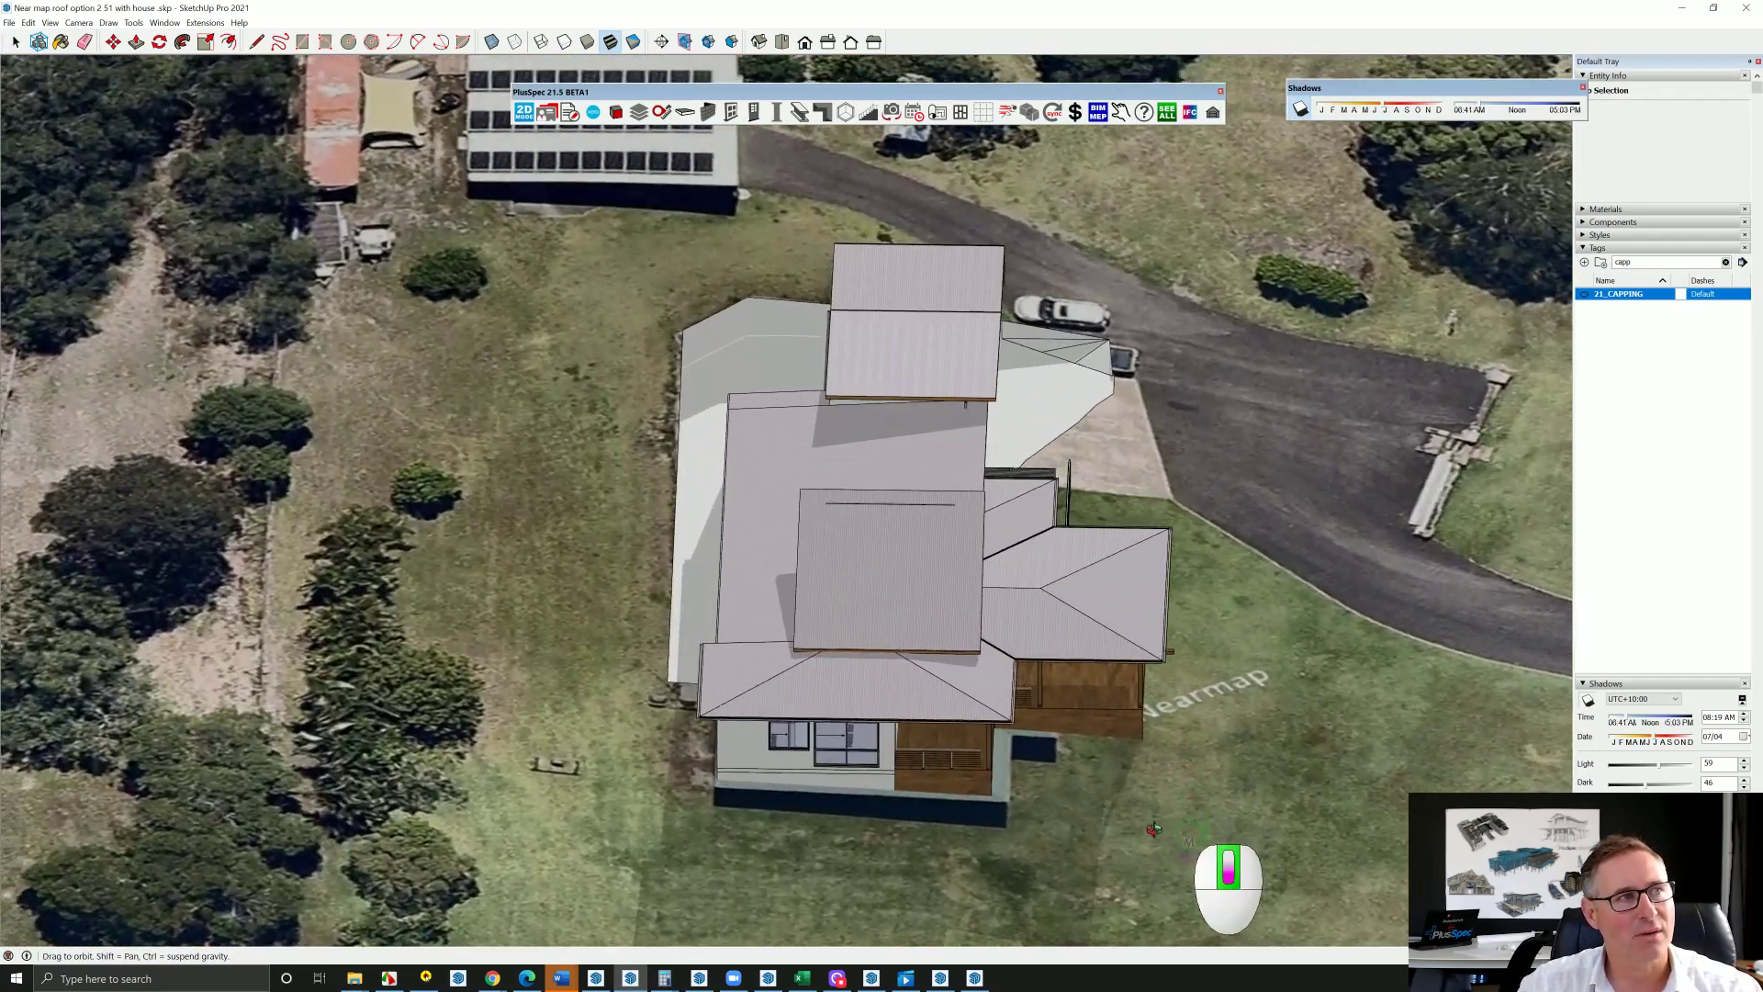
Turn on View > Hidden Geometry and orbit to a low oblique view of the house on the terrain
scroll(629, 463, down, 3)
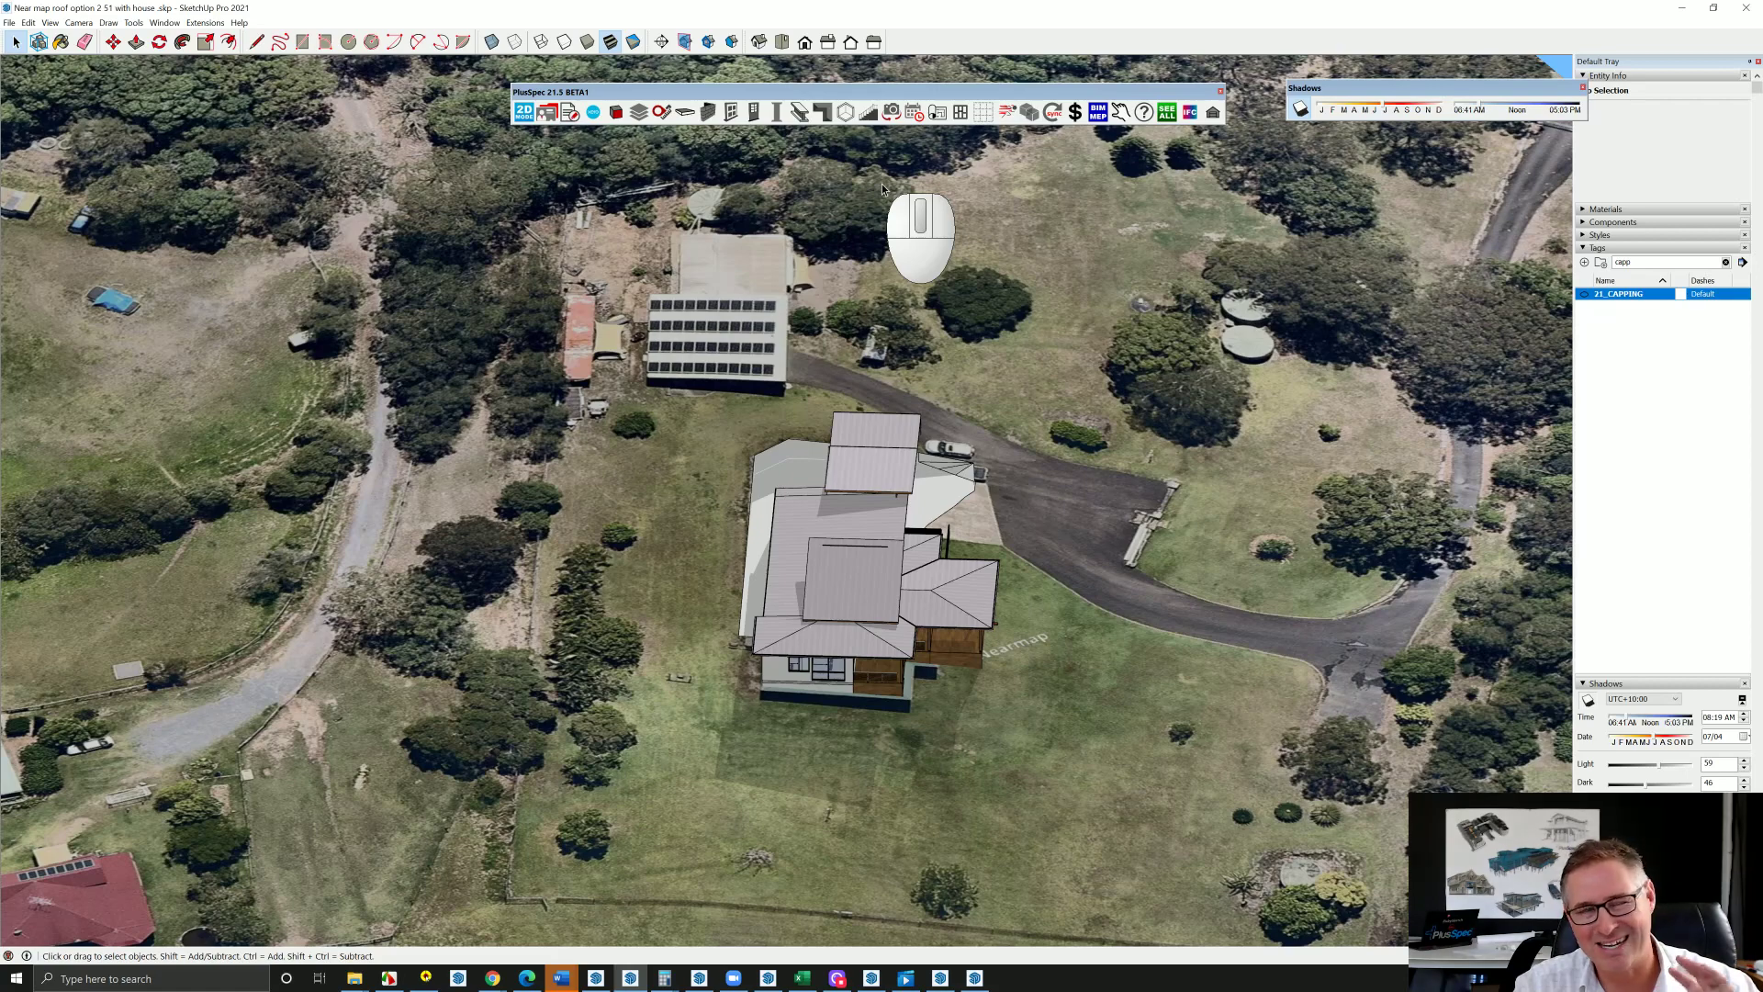
click(78, 22)
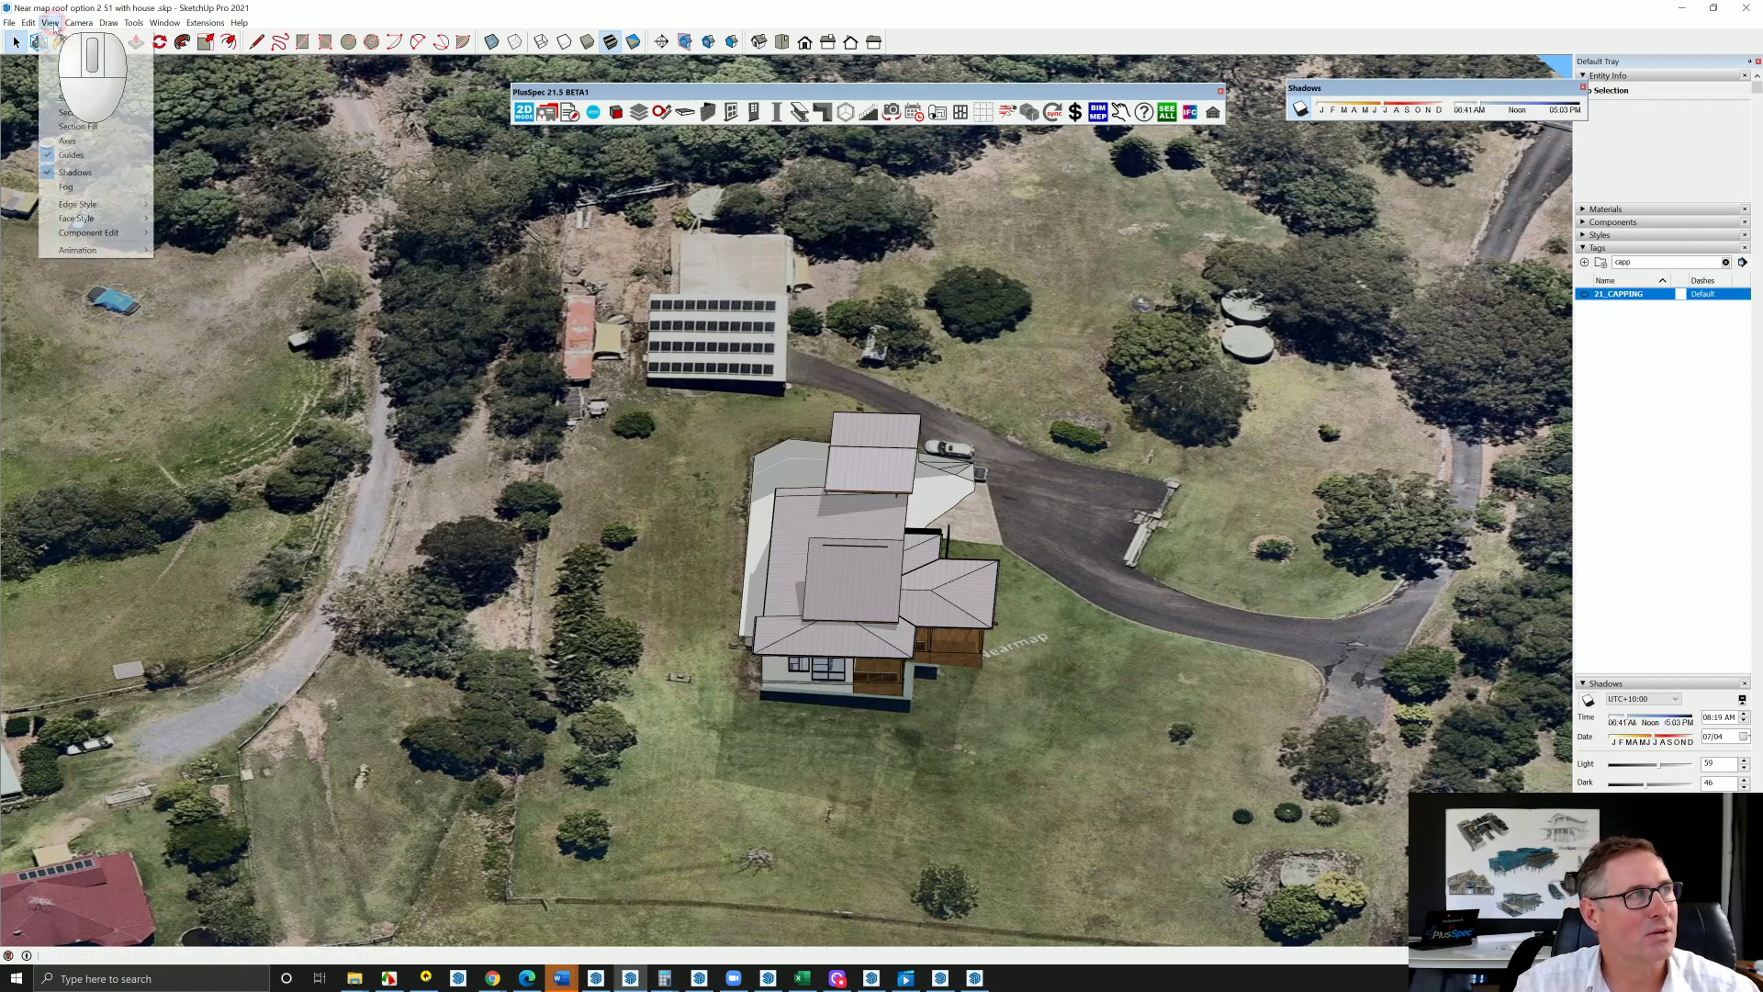
click(87, 70)
mouse_move(627, 504)
middle_down()
mouse_move(412, 331)
mouse_move(380, 281)
mouse_move(421, 229)
mouse_move(566, 153)
mouse_move(595, 107)
mouse_move(602, 512)
middle_up()
scroll(602, 513, down, 2)
scroll(602, 512, down, 10)
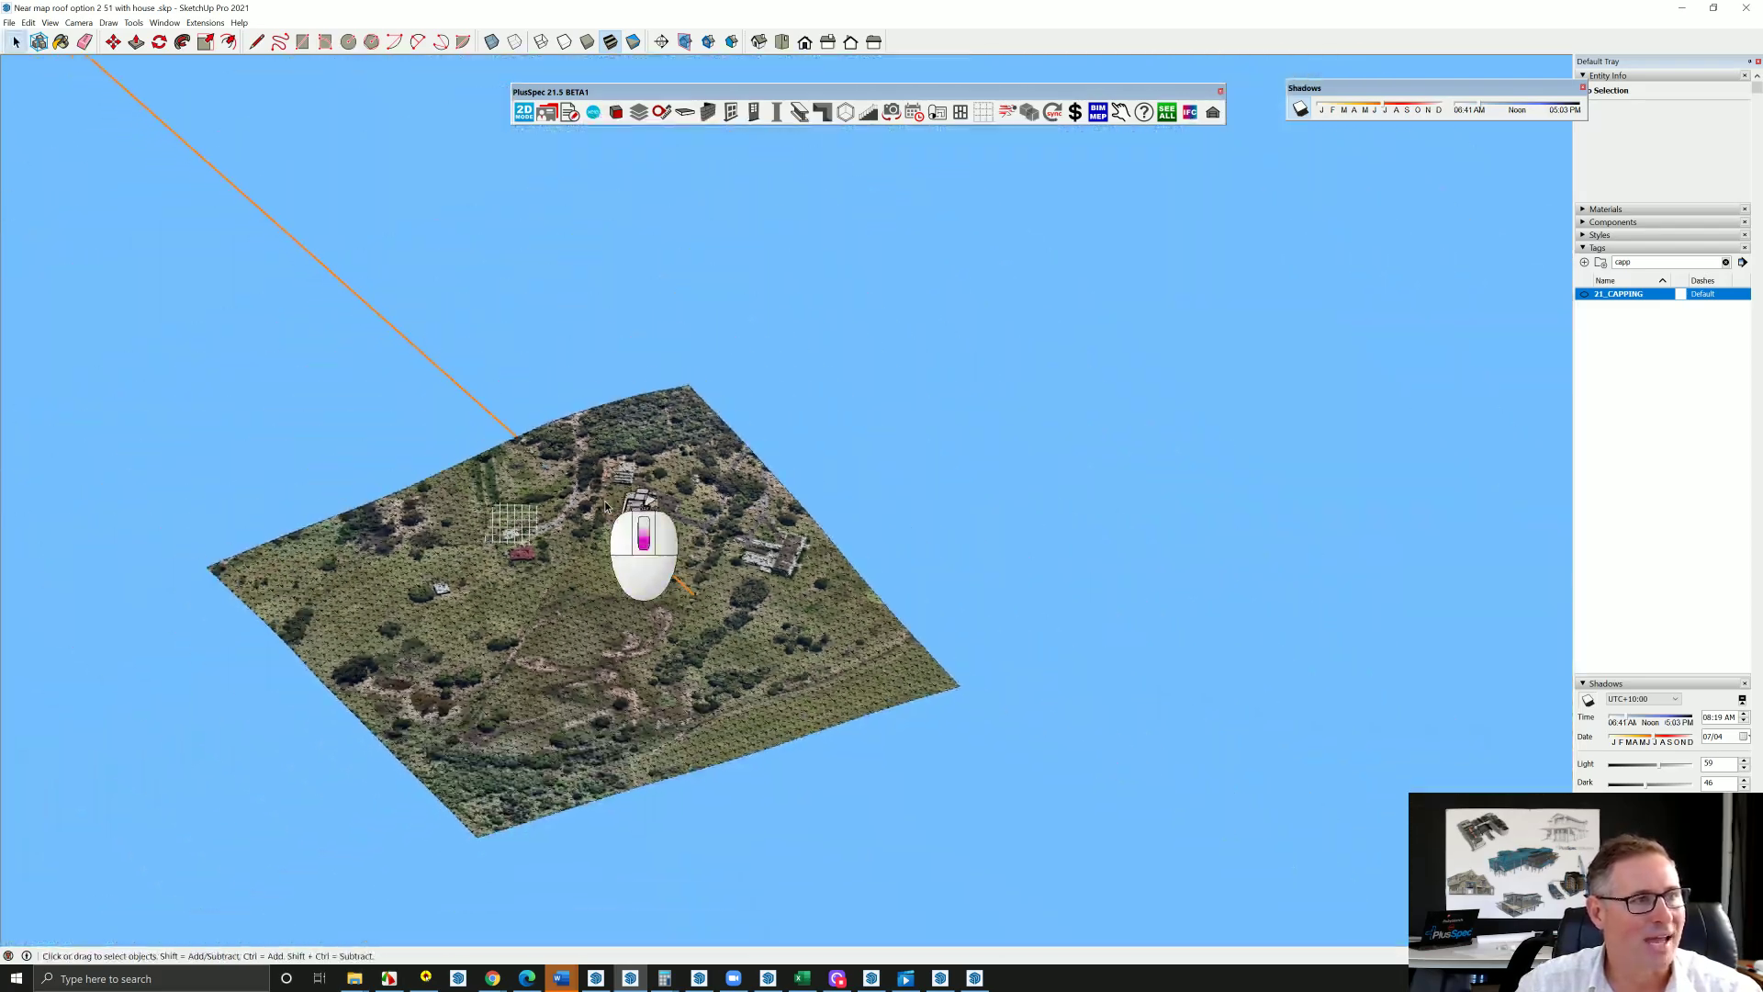
scroll(624, 516, up, 10)
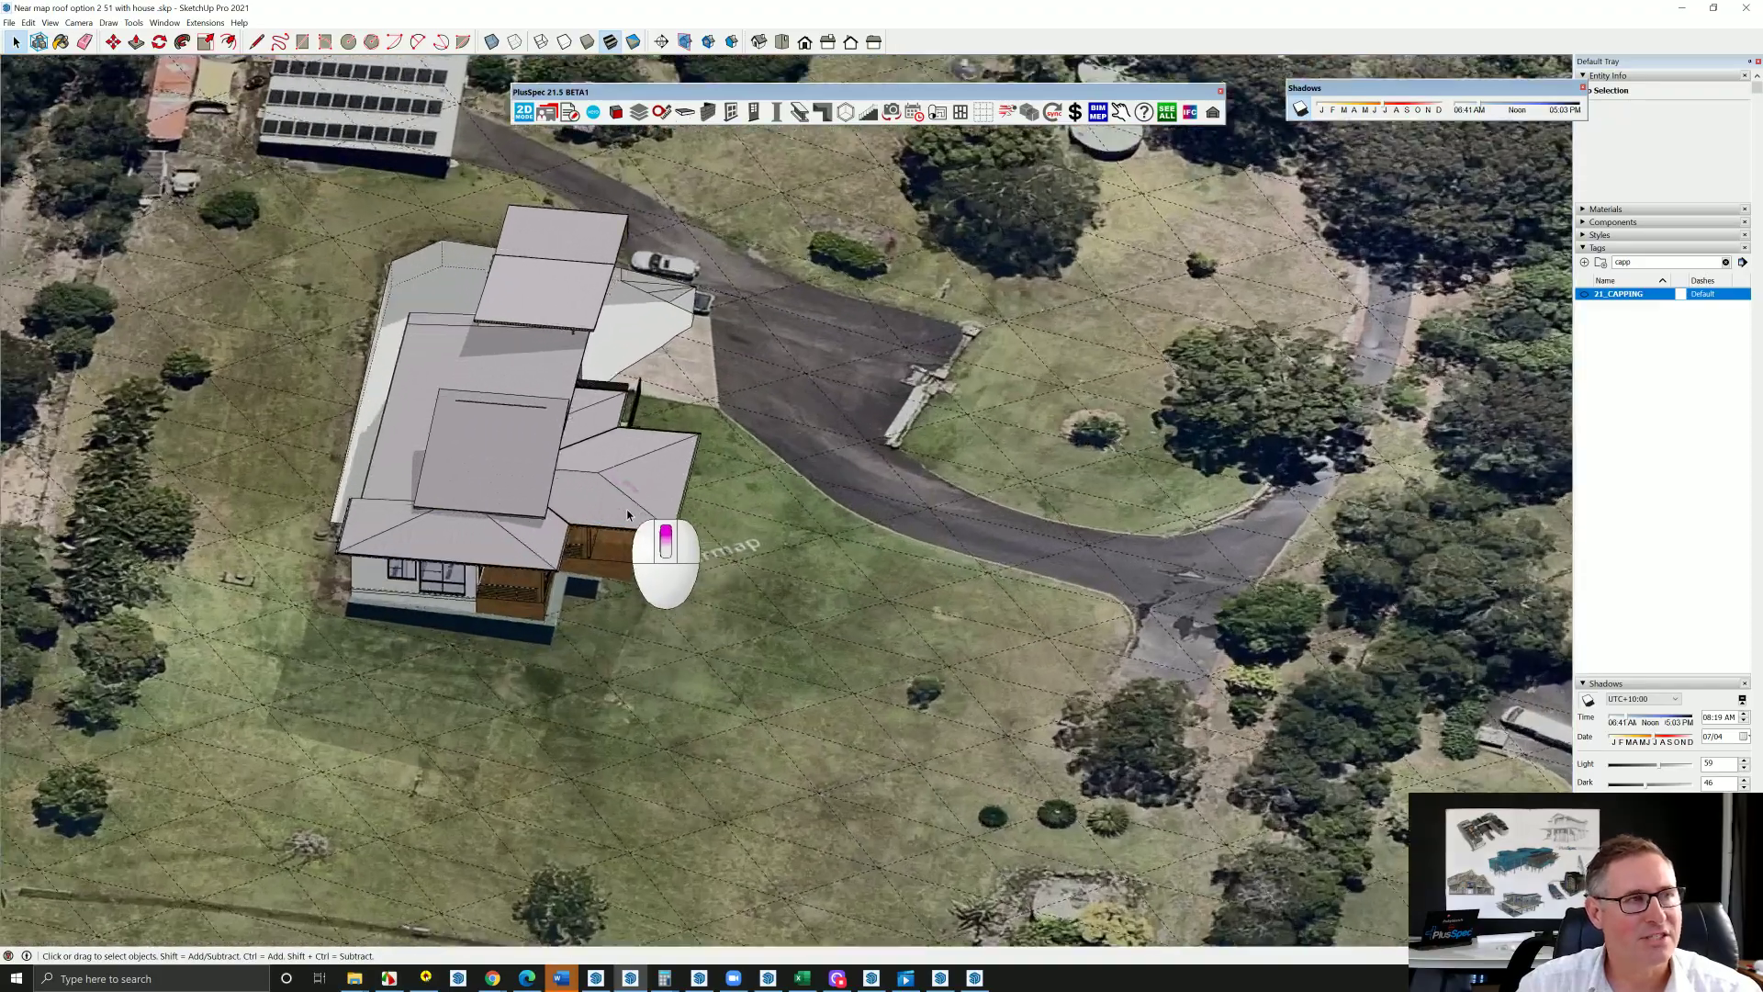
scroll(628, 505, up, 2)
middle_drag(630, 499, 552, 228)
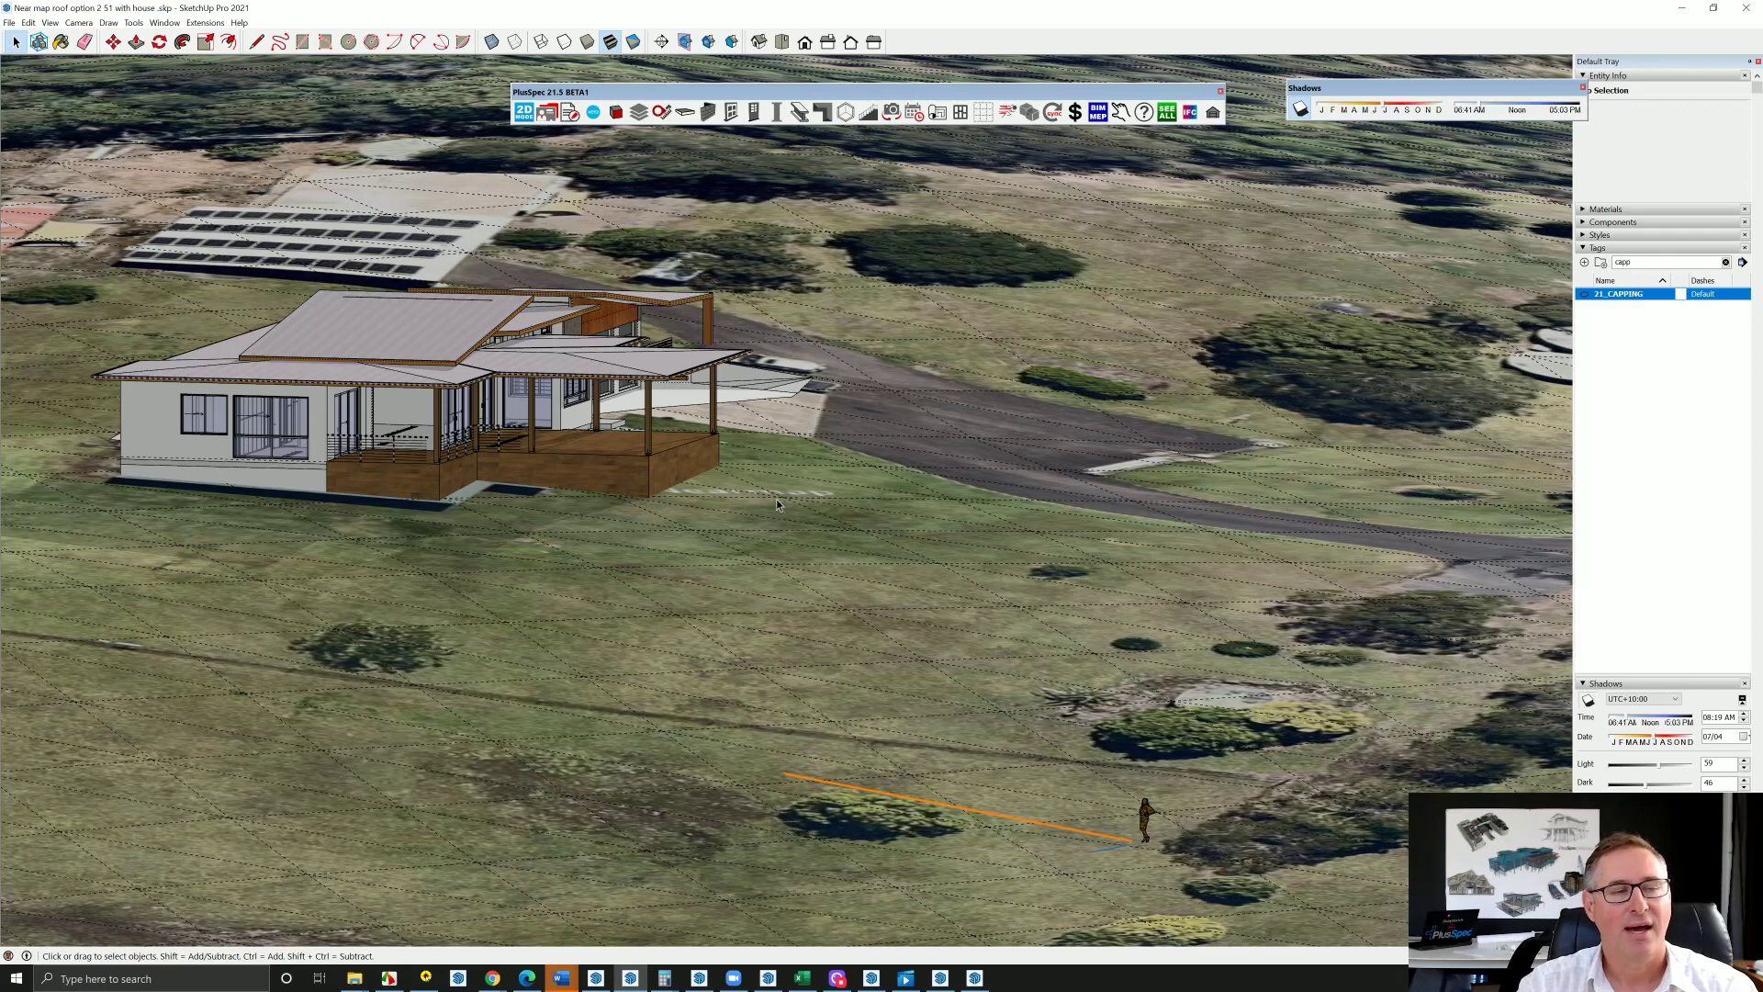
middle_click(777, 496)
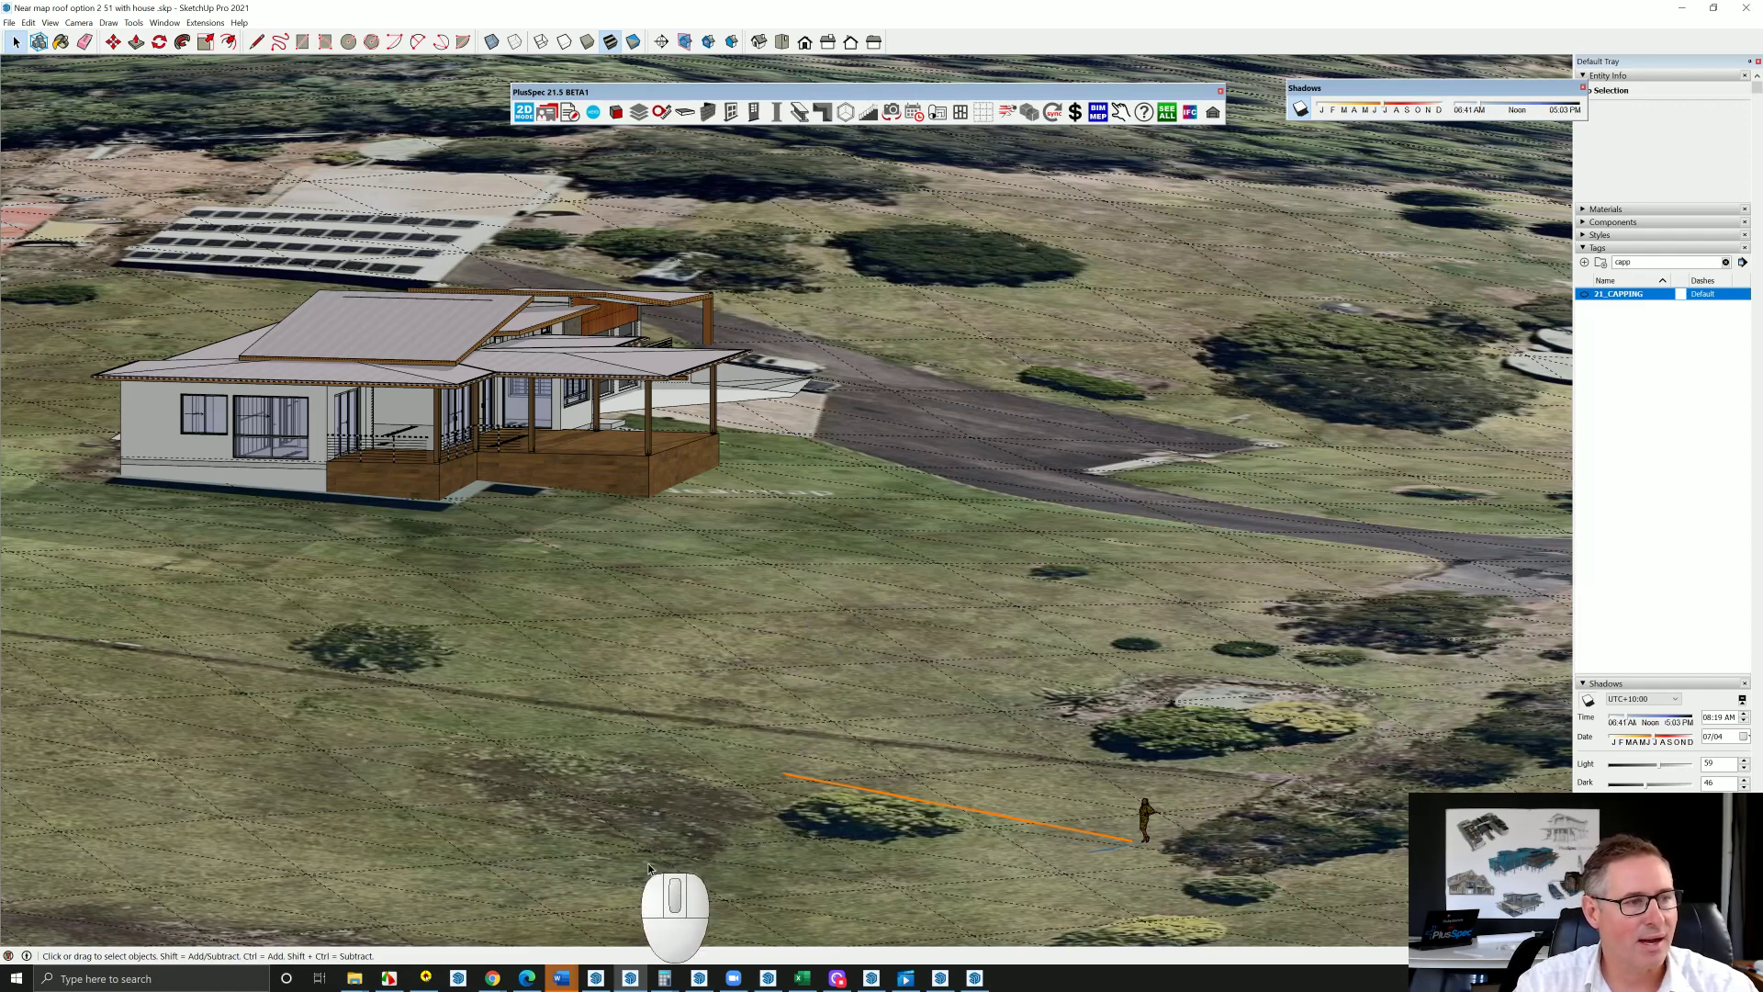
click(495, 981)
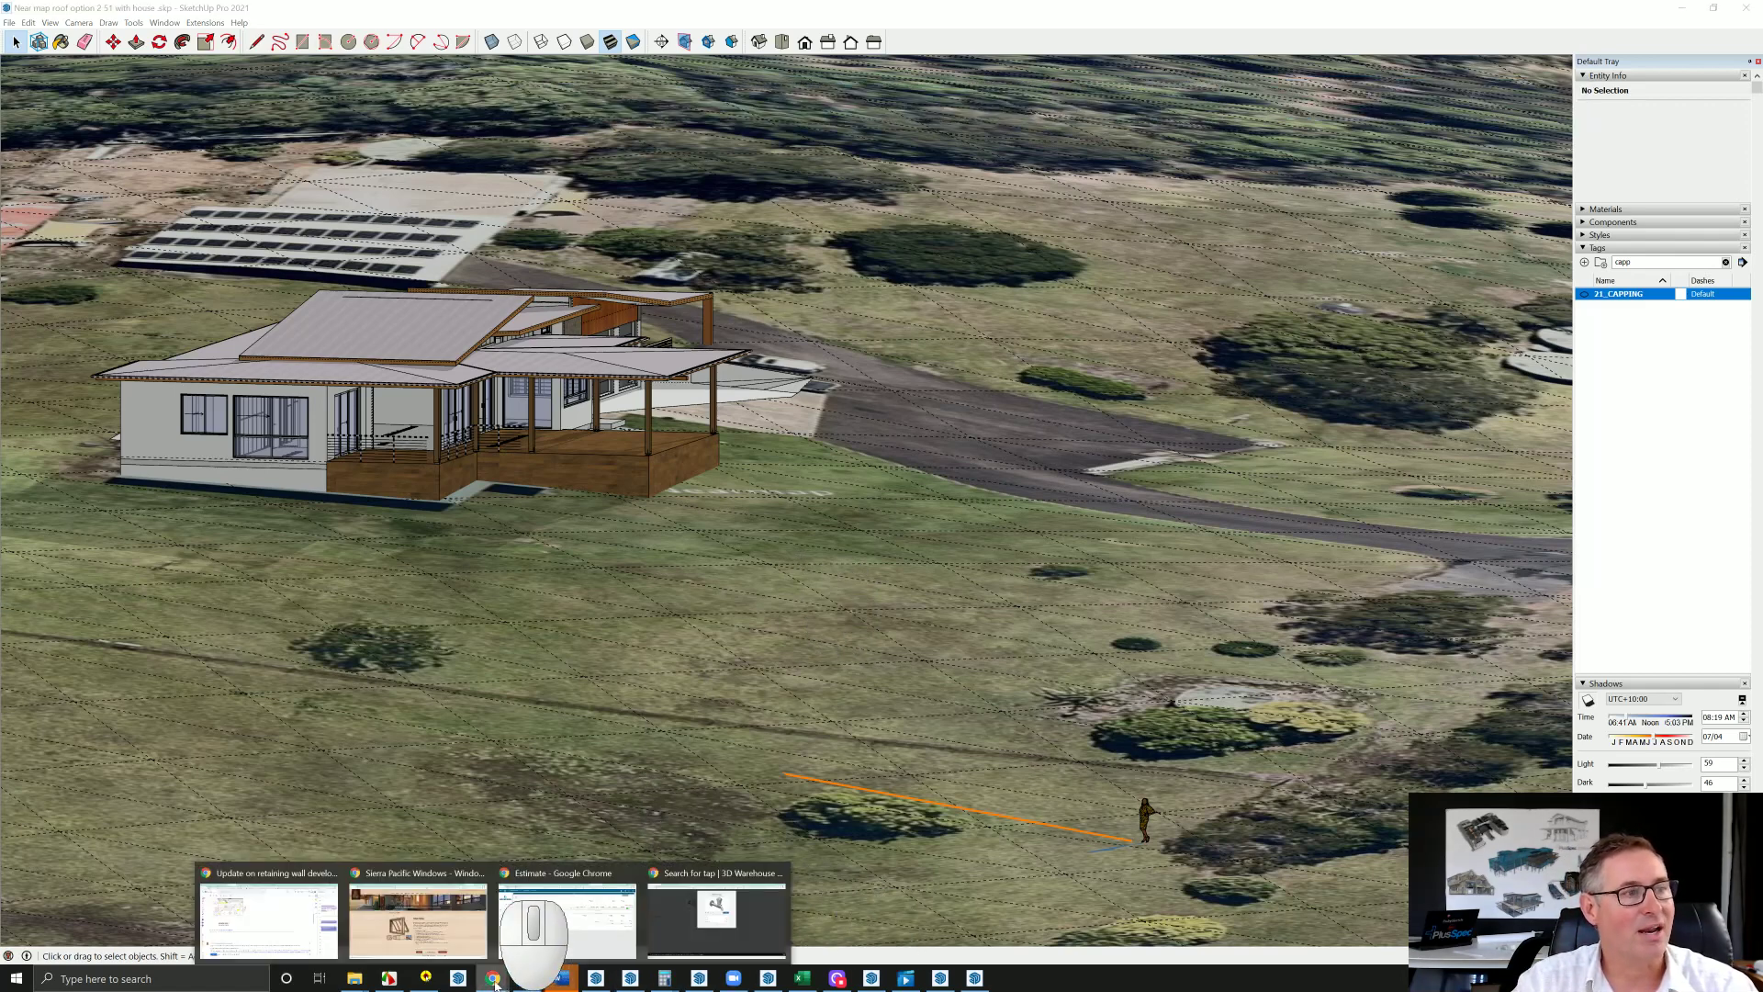
mouse_move(574, 933)
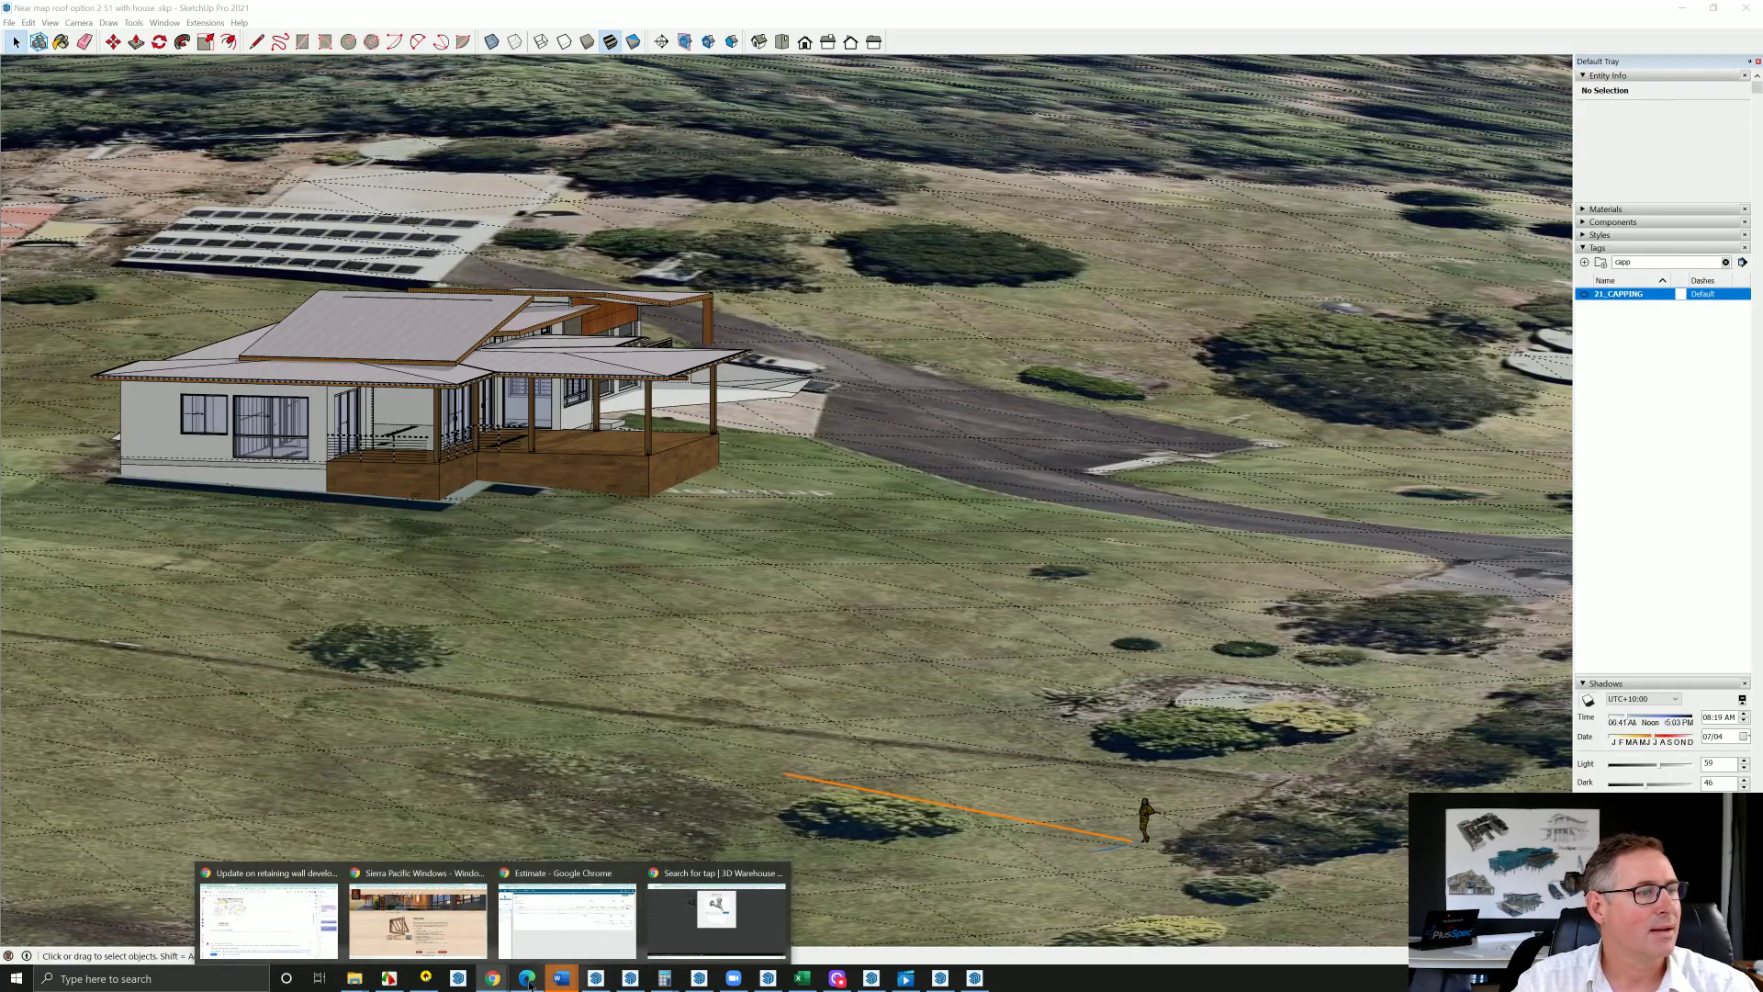
click(528, 979)
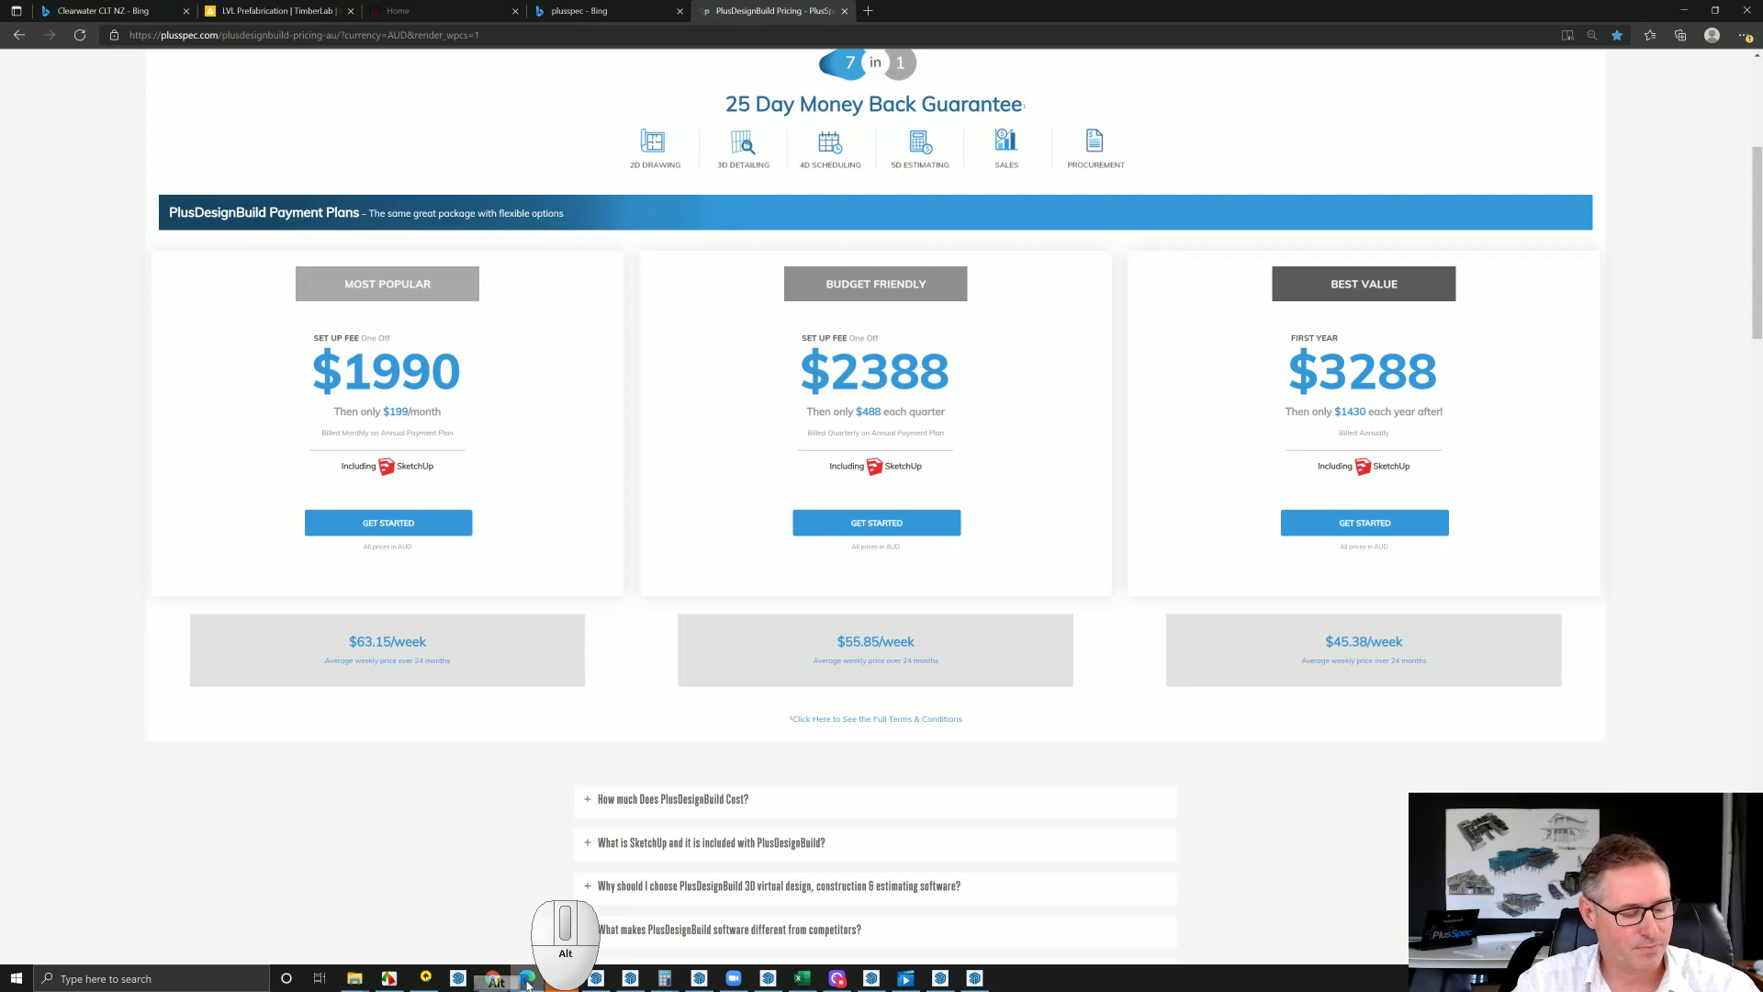
key(alt+Tab)
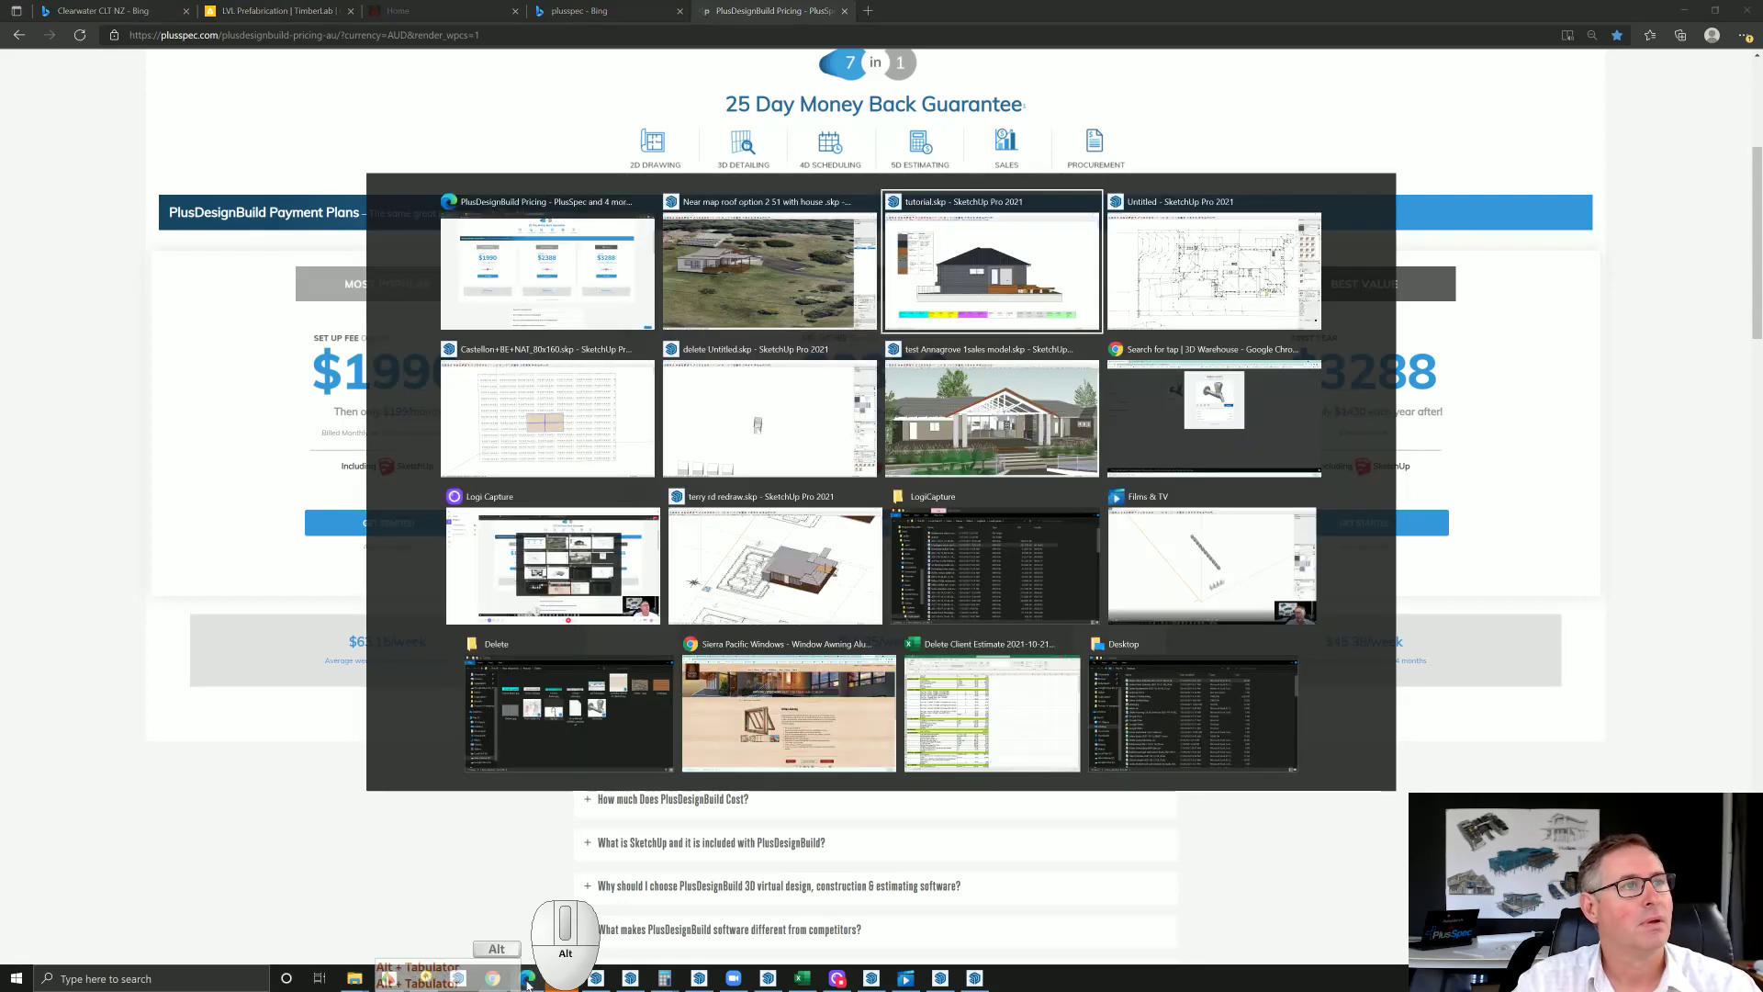
key(alt+Tab)
key(alt+Tab)
key(alt+Tab)
key(alt+Tab)
key(alt+Tab)
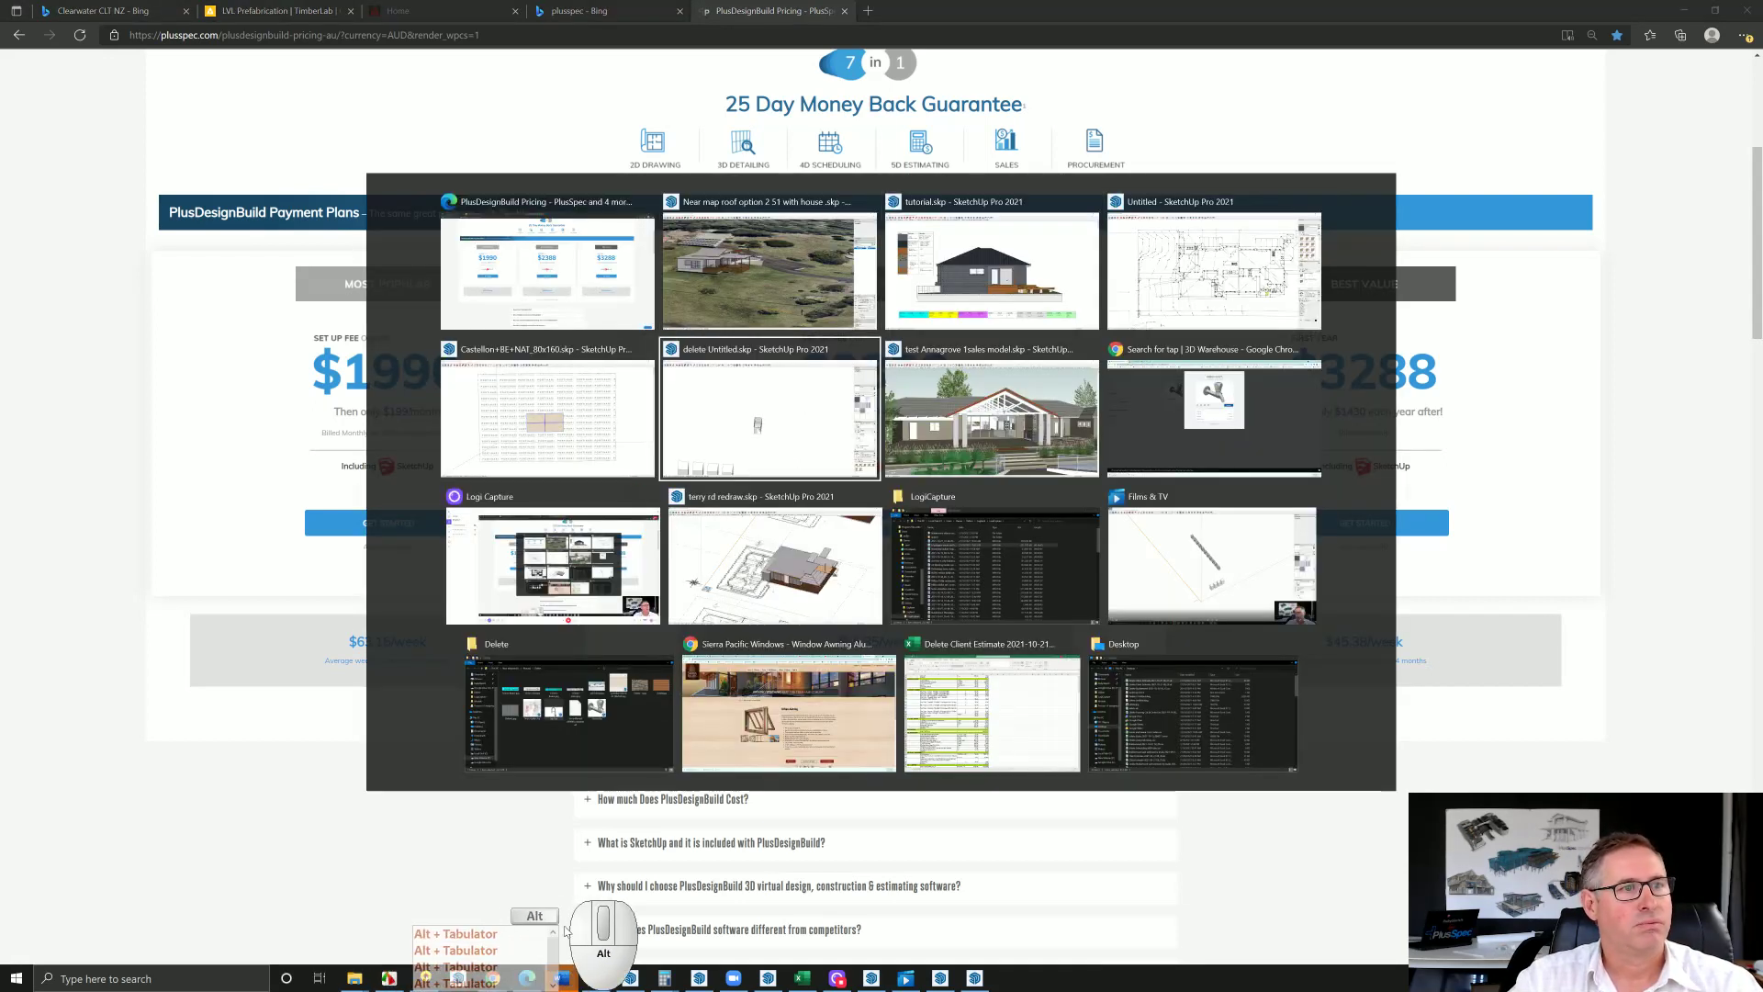
key(alt+Tab)
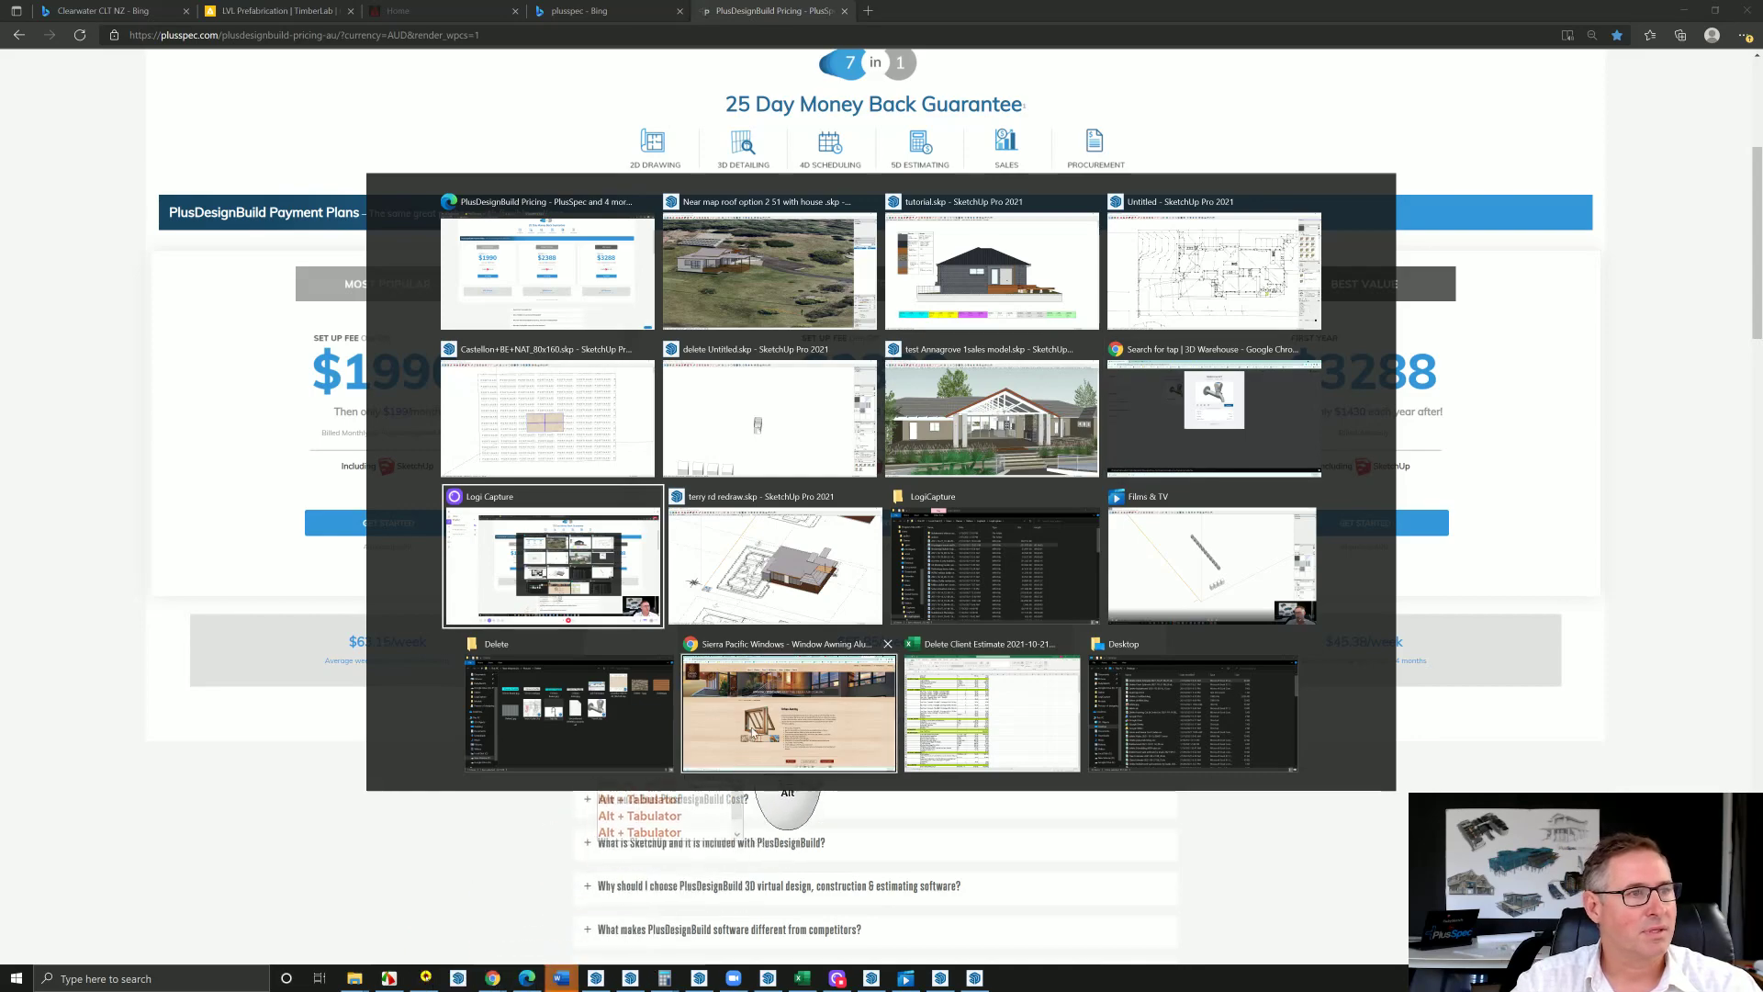
key(Escape)
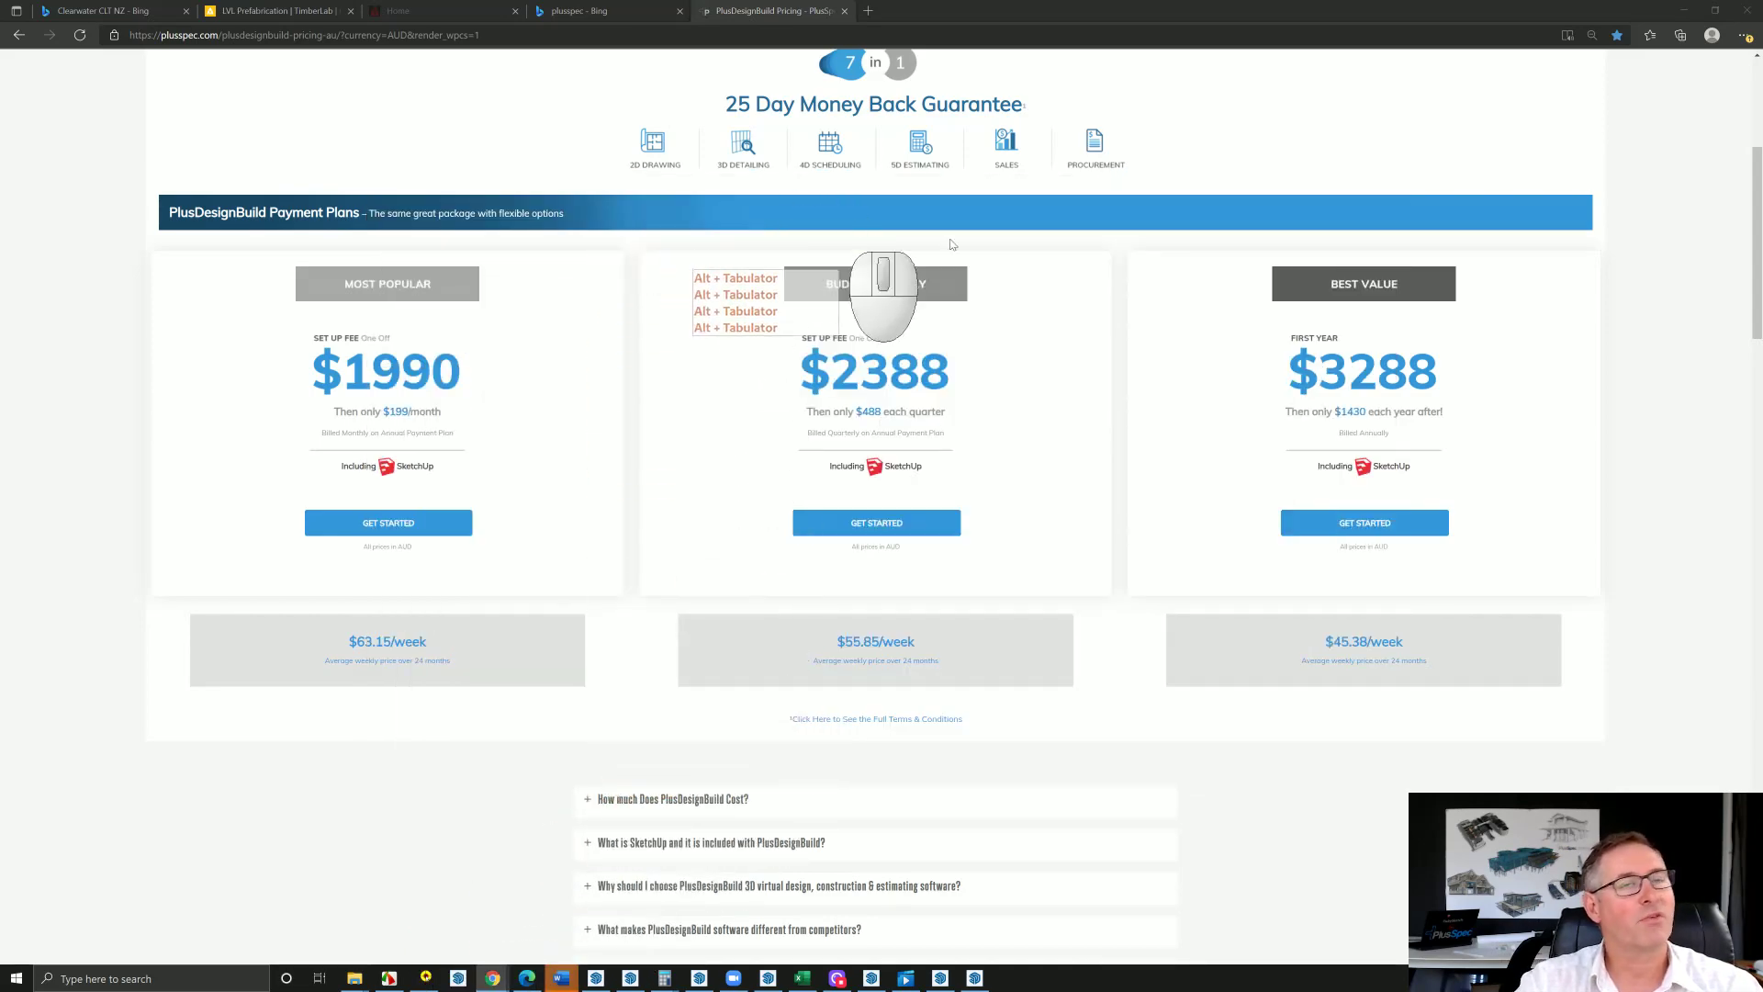
click(1685, 15)
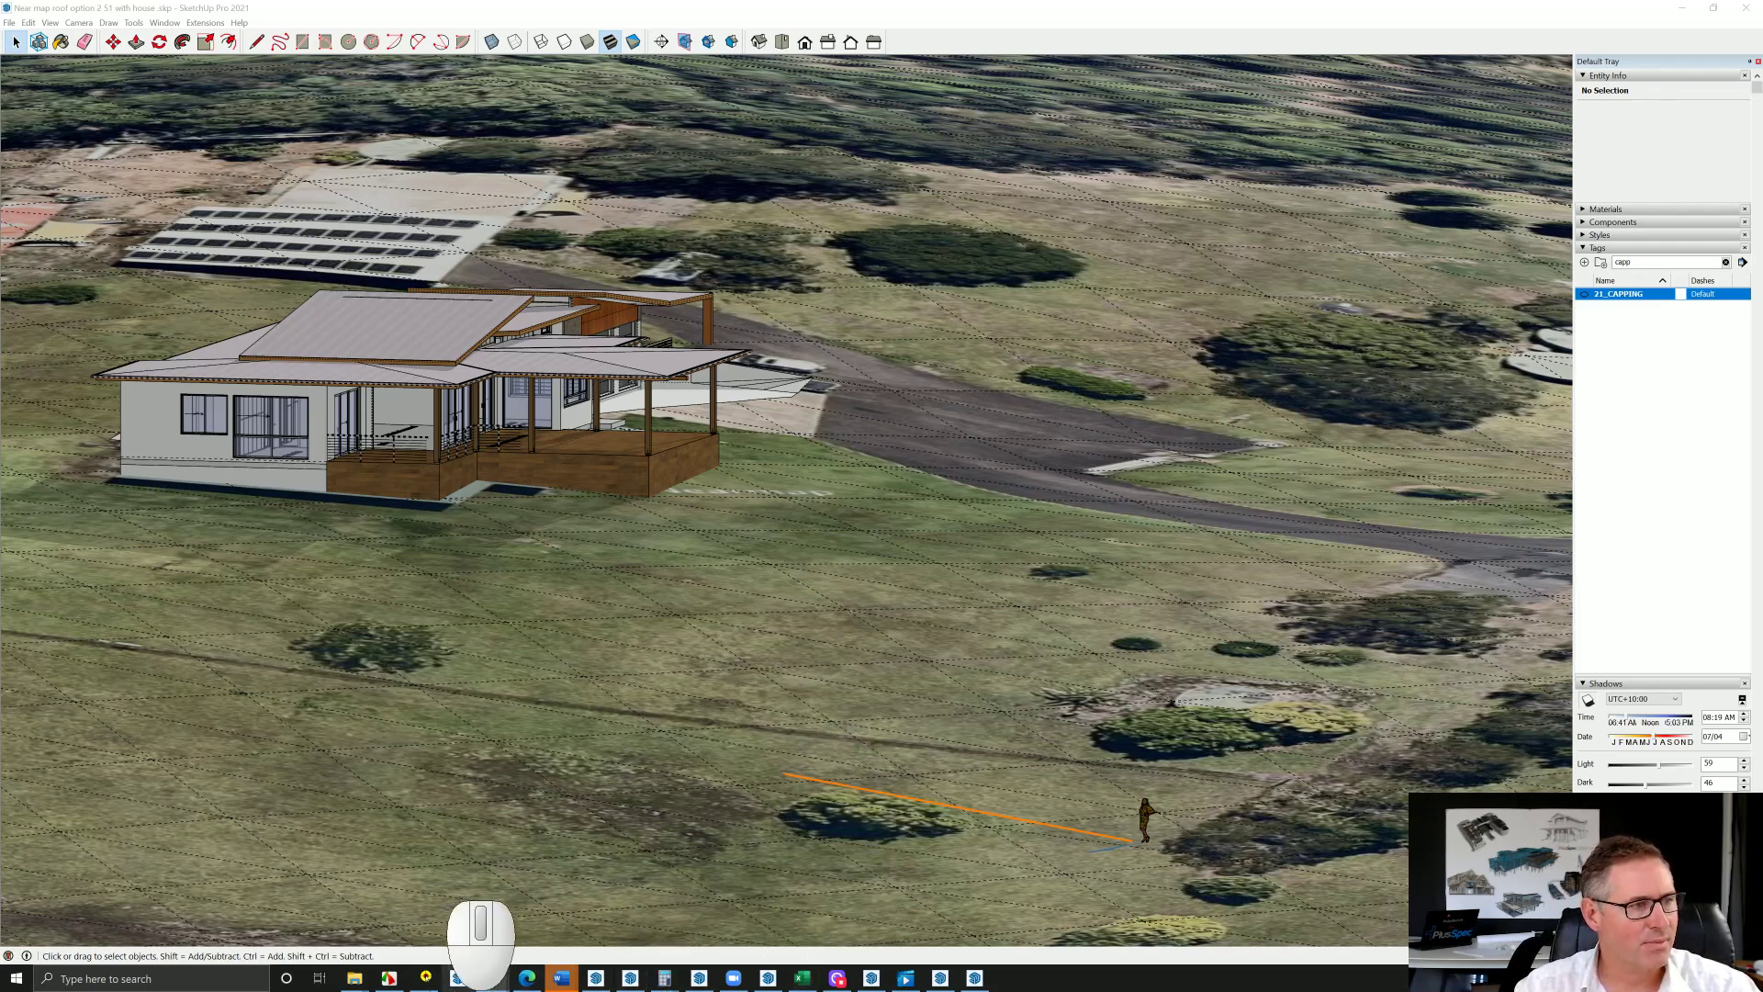
mouse_move(482, 985)
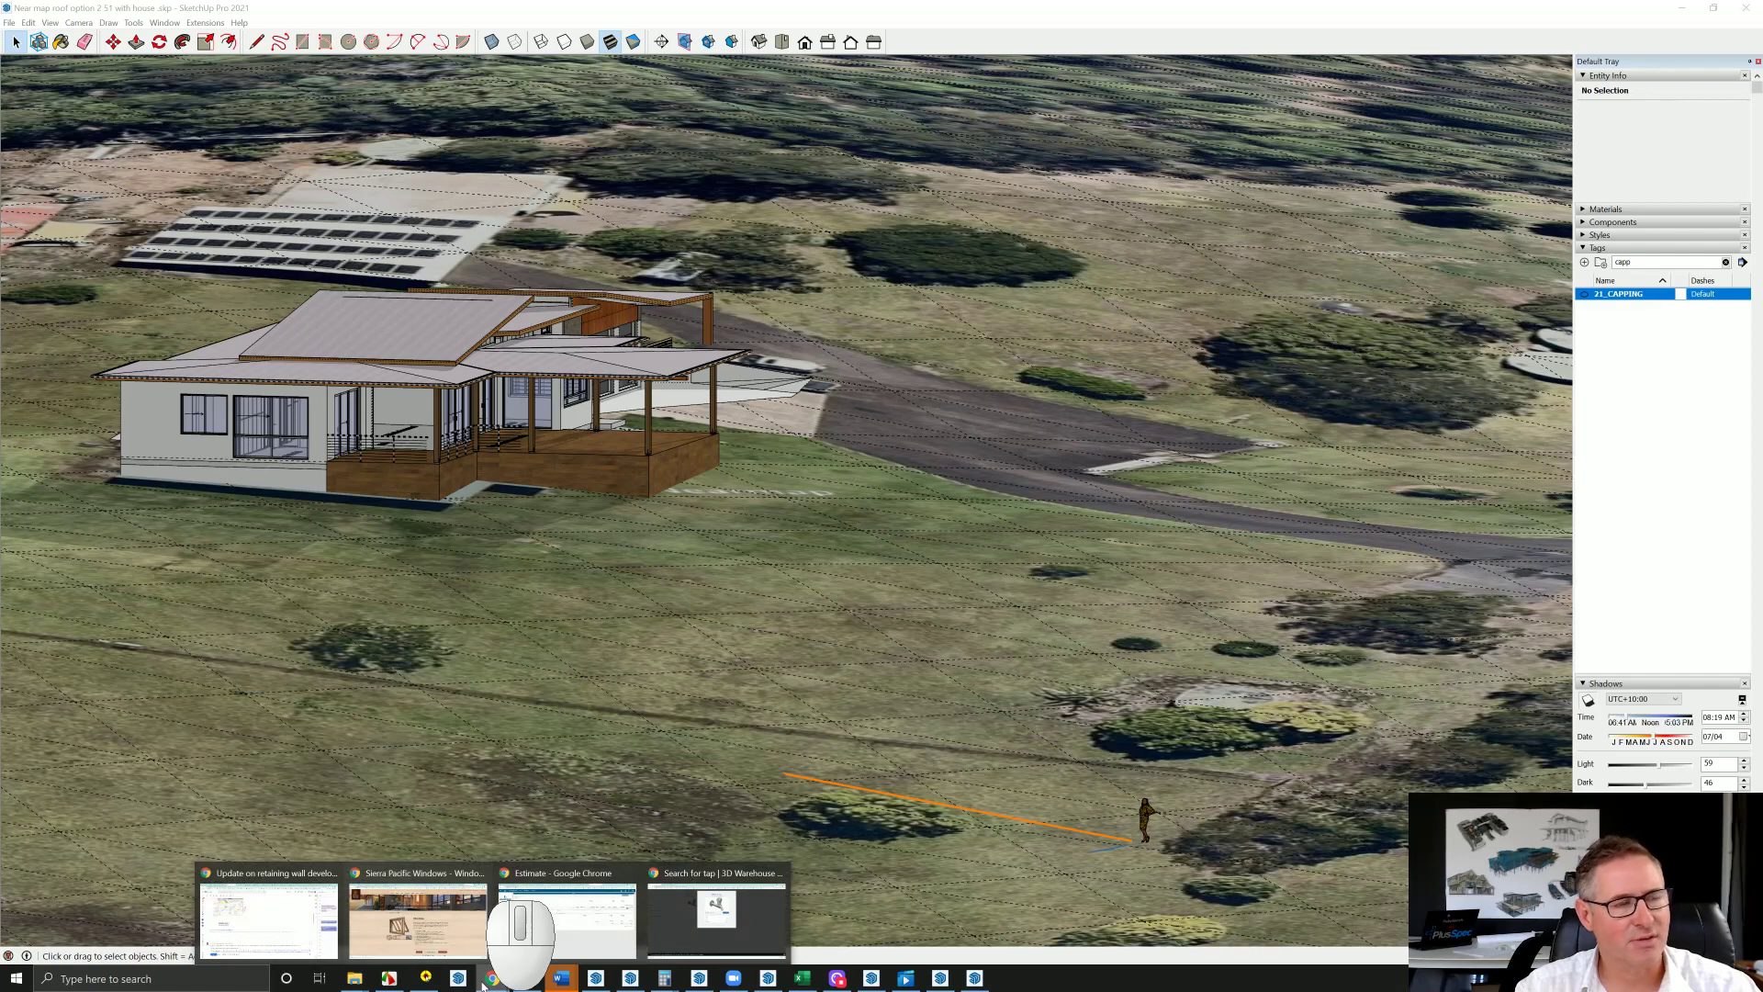
Switch Chrome to the 3dlibrary.rubysketch.com tab and scroll through the BIMBits results for taps, toilets and ovens
click(688, 909)
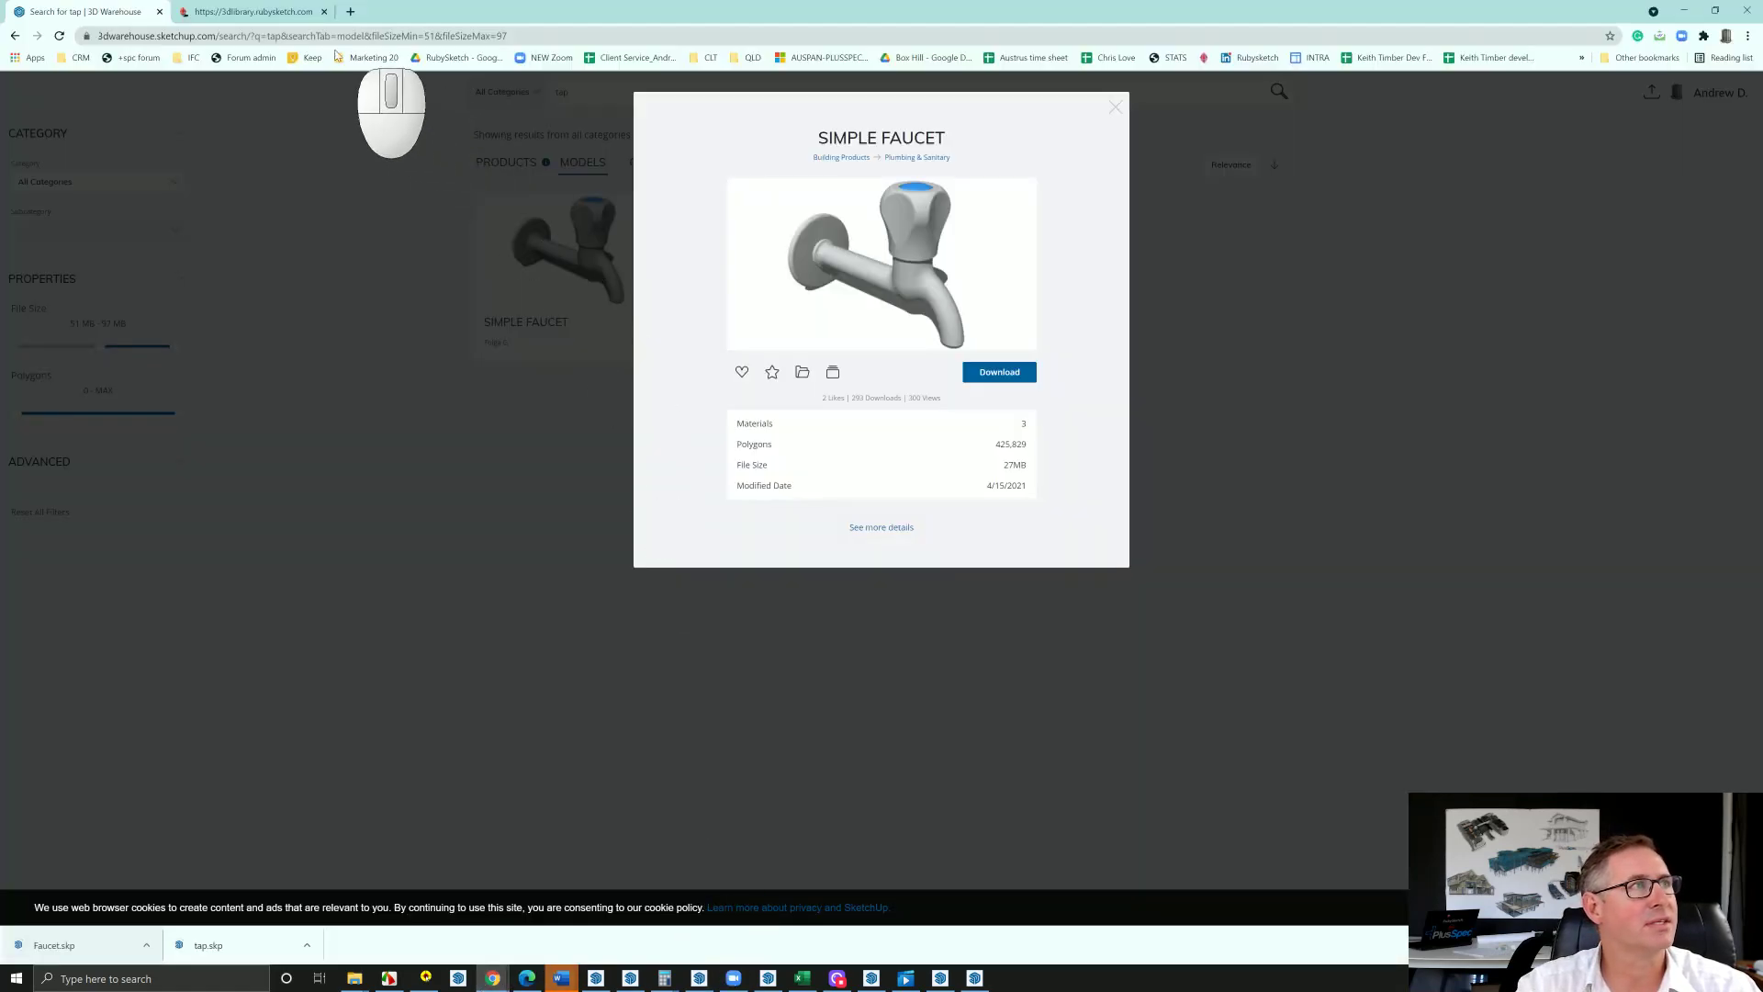
click(254, 11)
scroll(826, 514, down, 2)
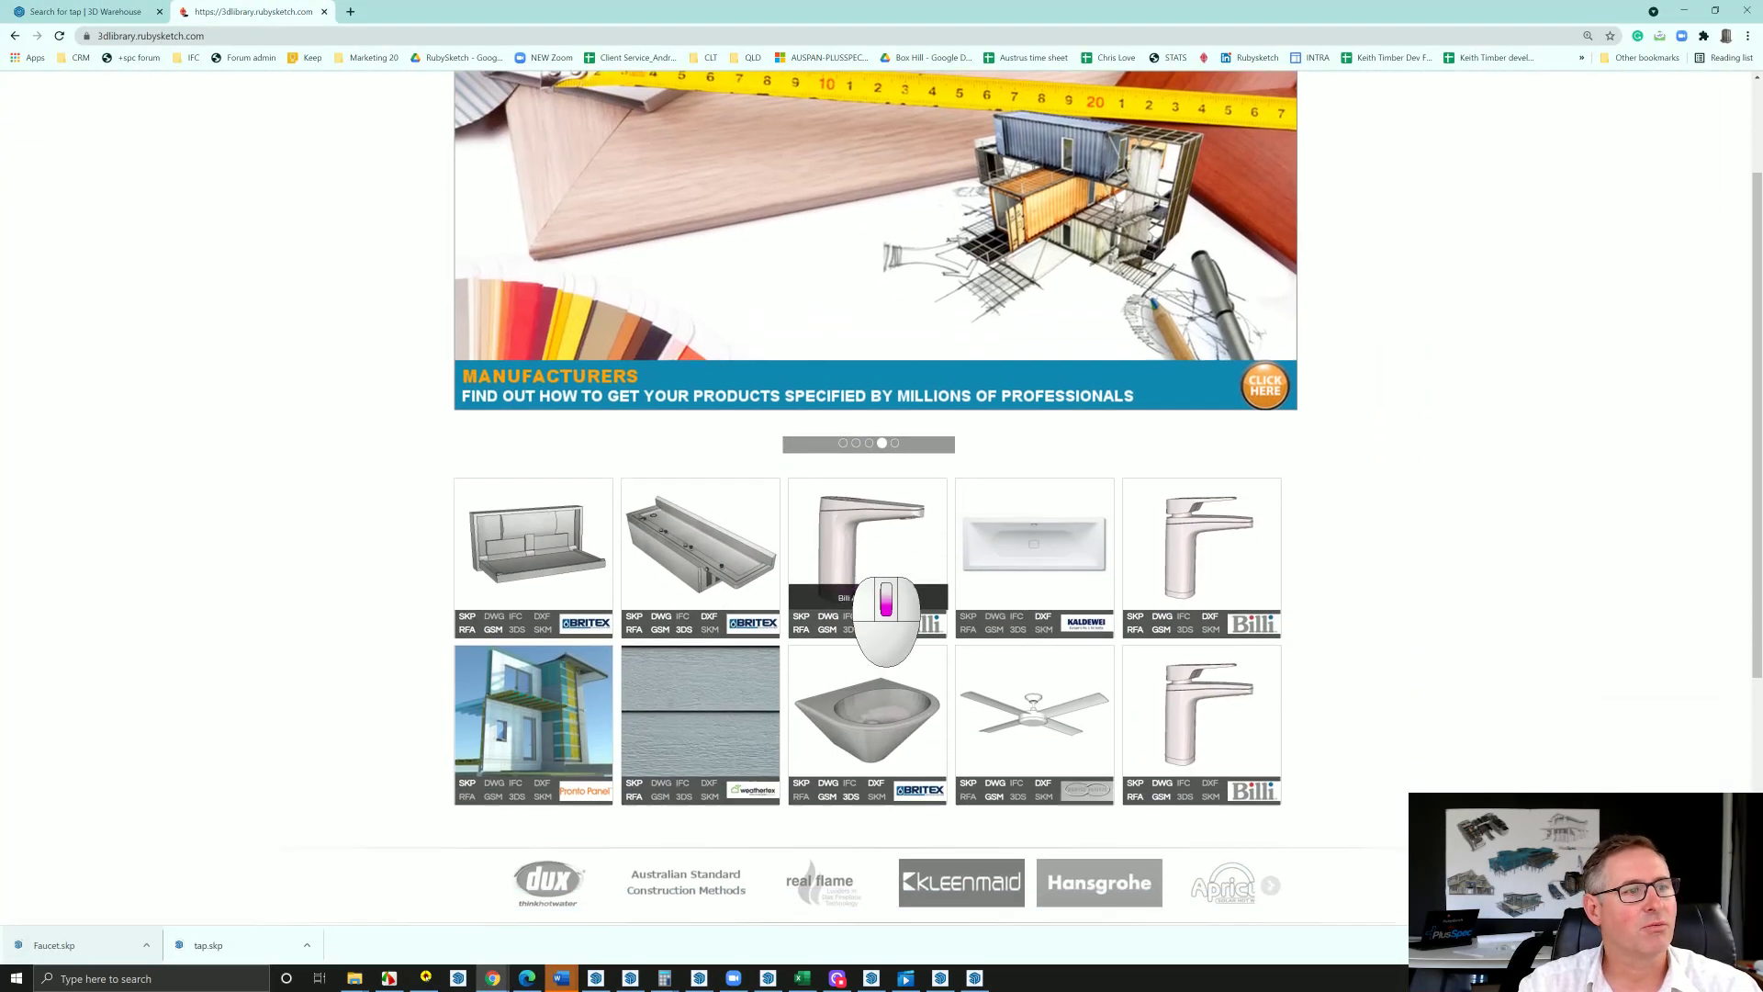
scroll(850, 575, down, 2)
scroll(852, 575, up, 4)
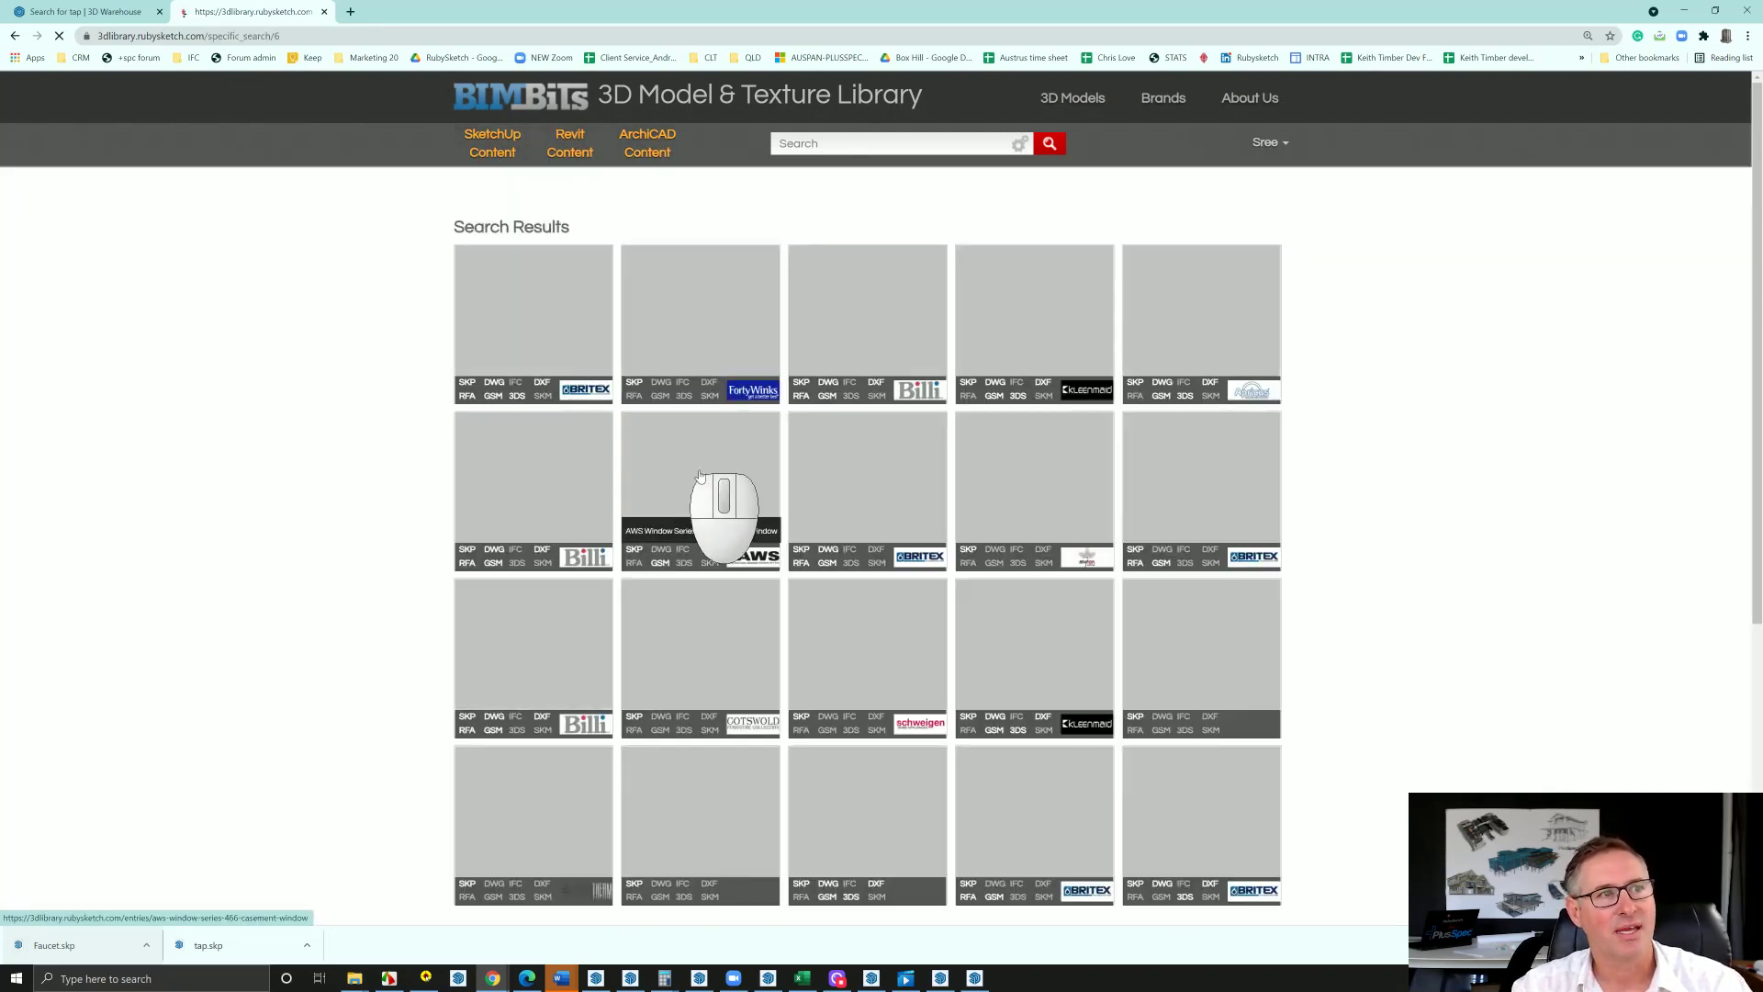
scroll(884, 542, down, 2)
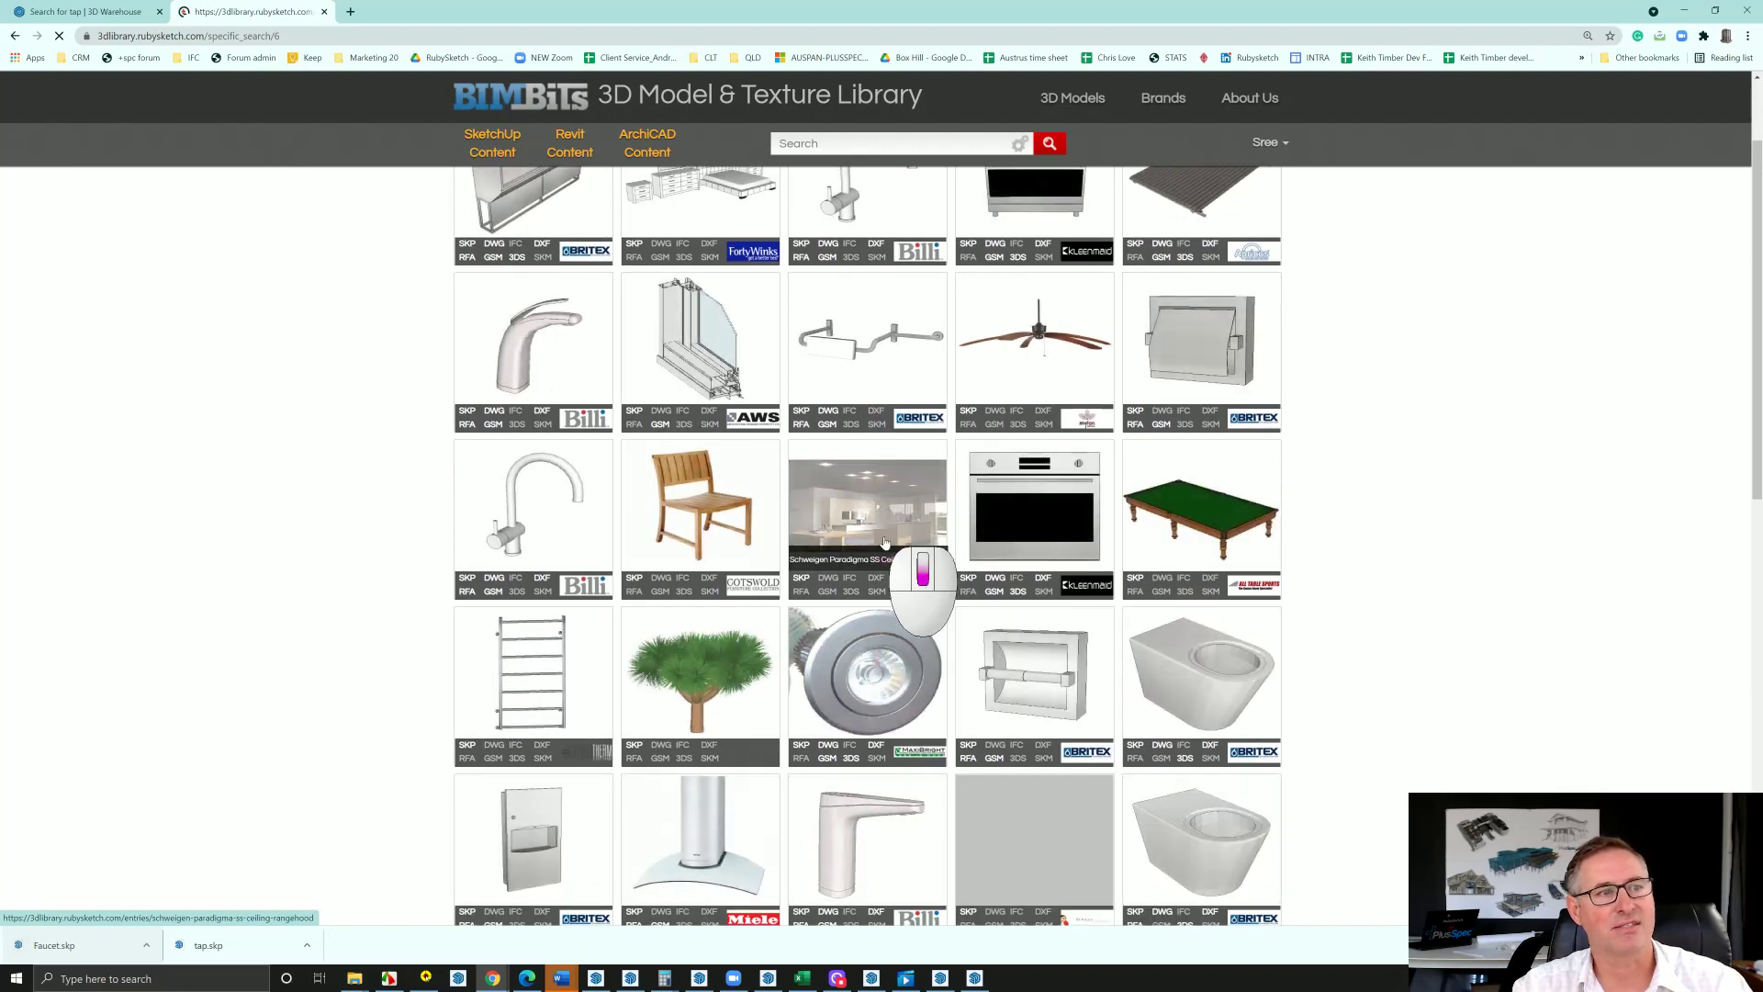
scroll(885, 542, down, 4)
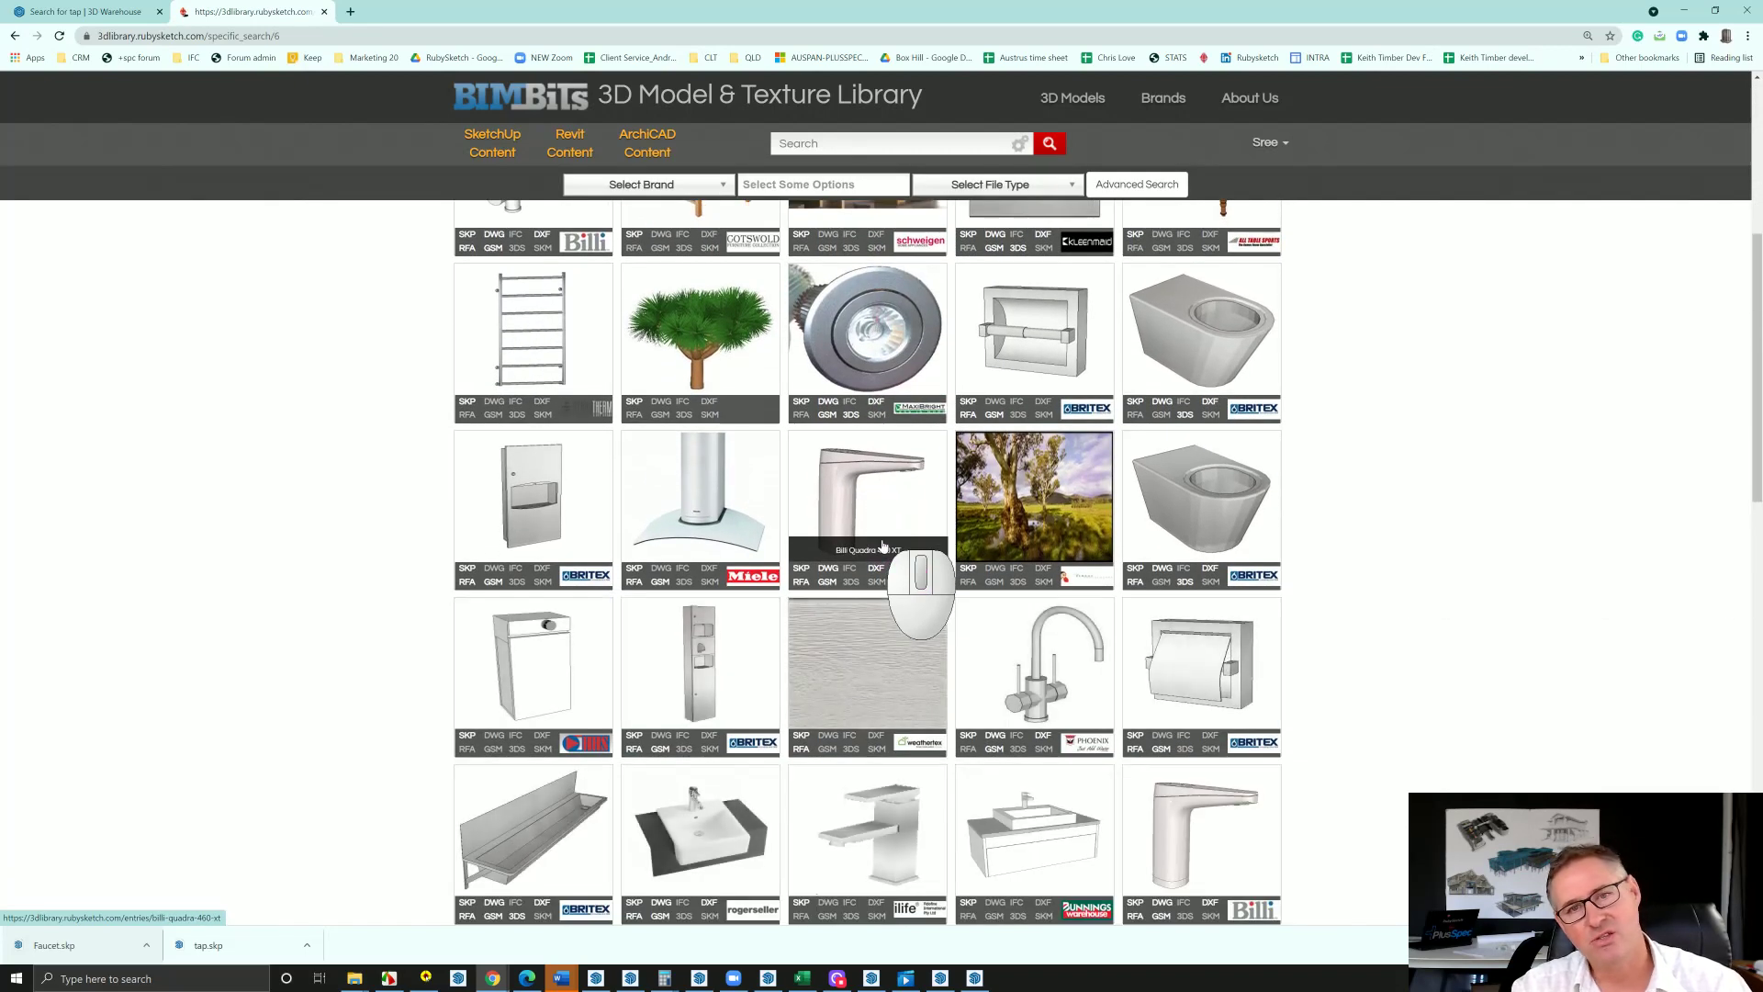
scroll(882, 546, down, 2)
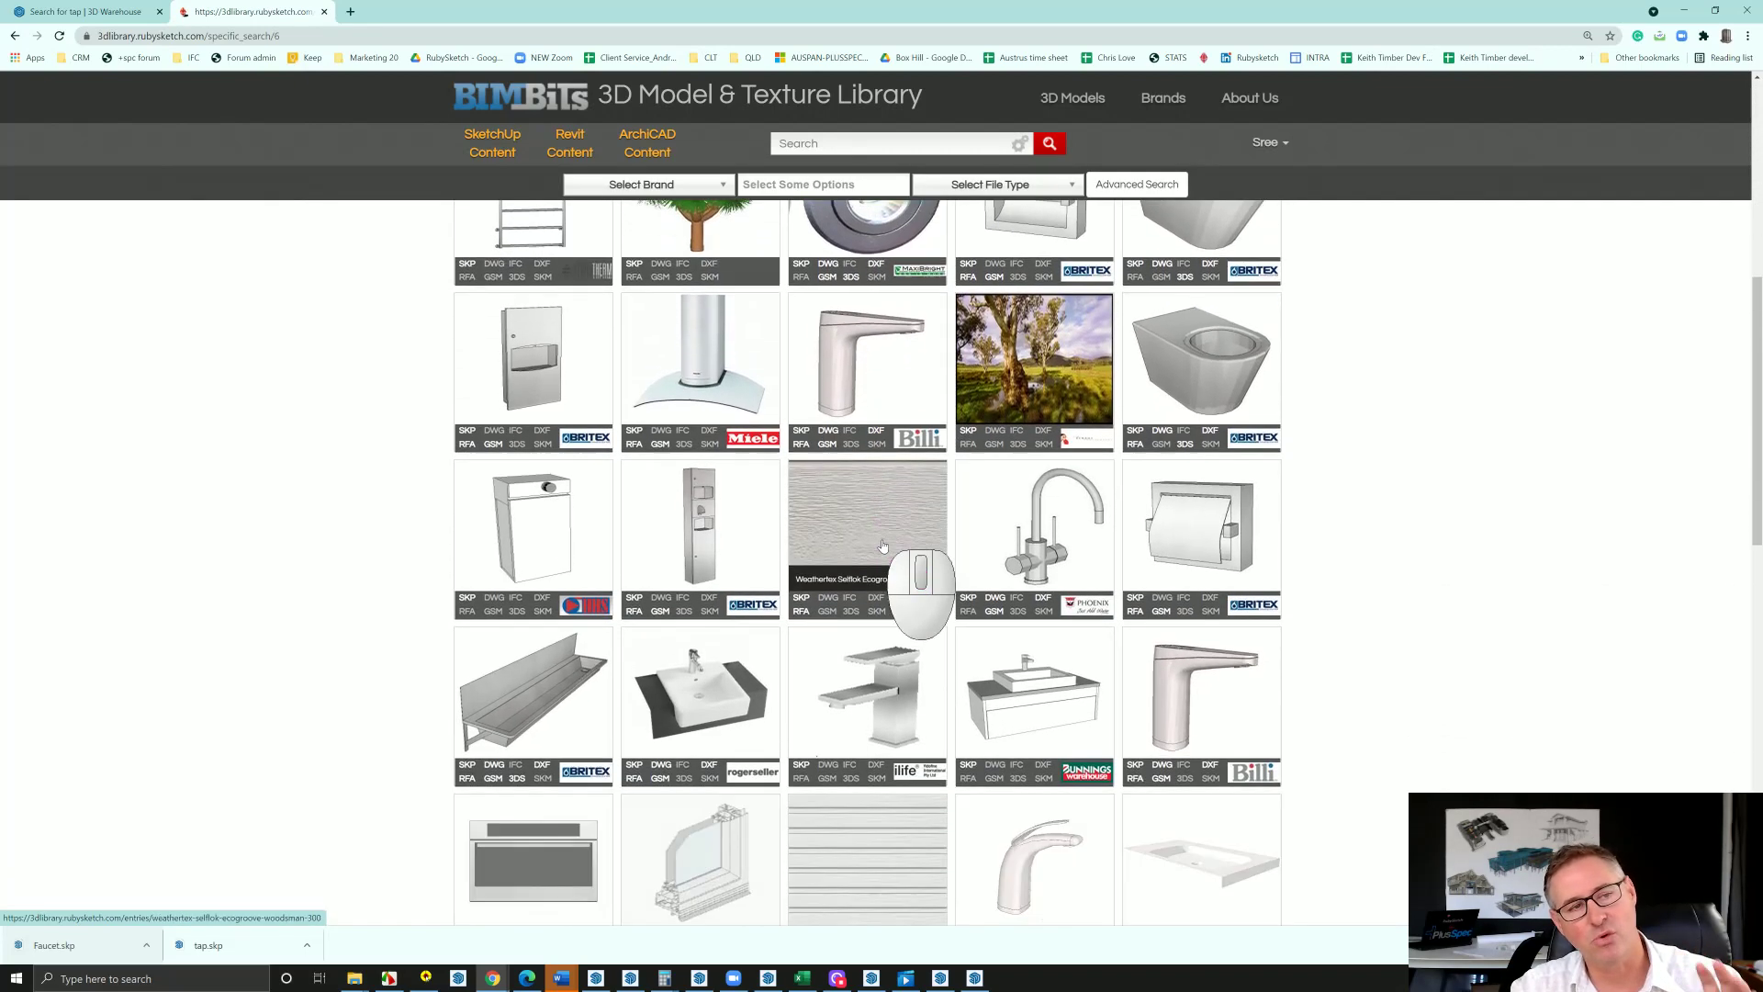